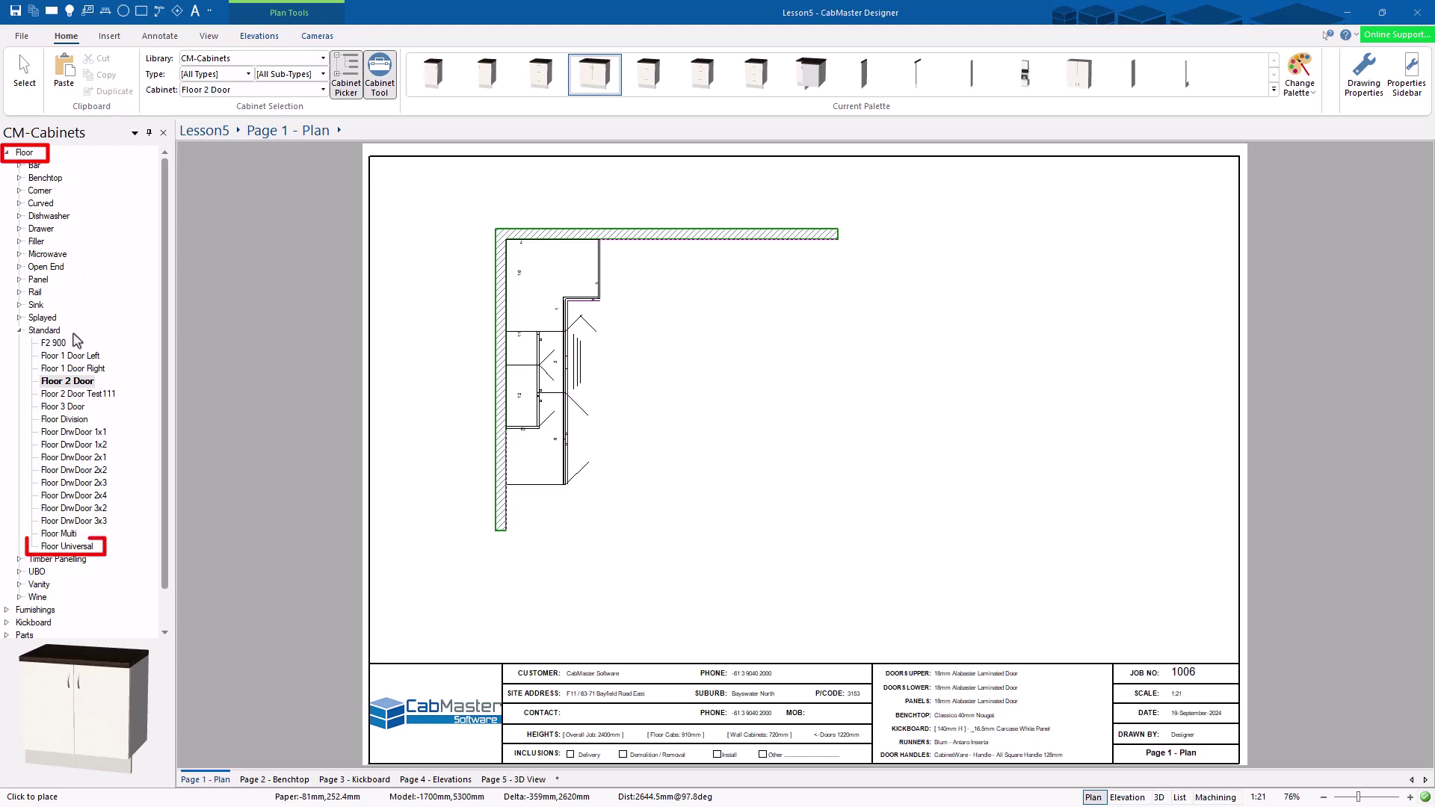
Select the Floor Universal cabinet from the standard floor cabinets and open its tool settings
left_click(59, 547)
double_click(59, 546)
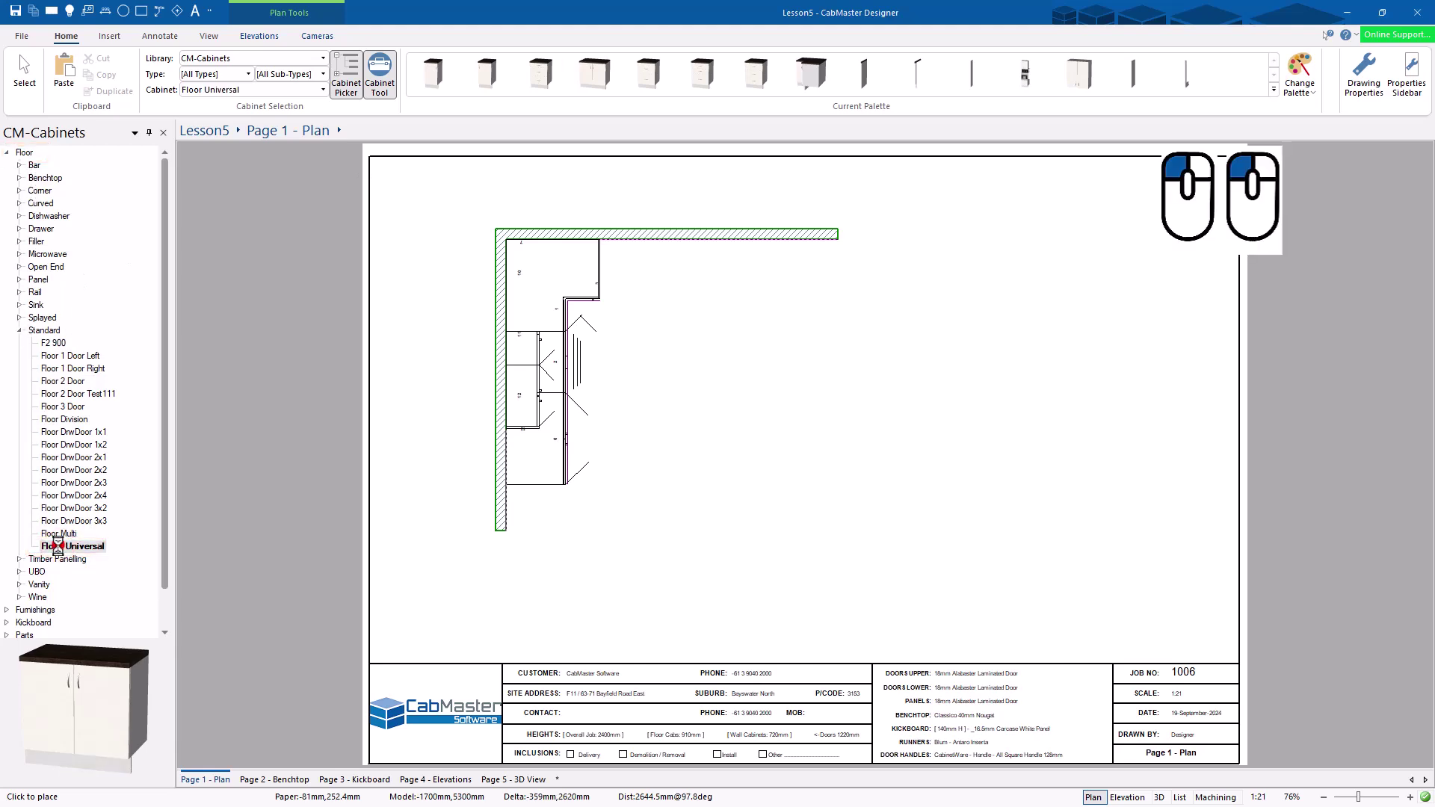
double_click(605, 156)
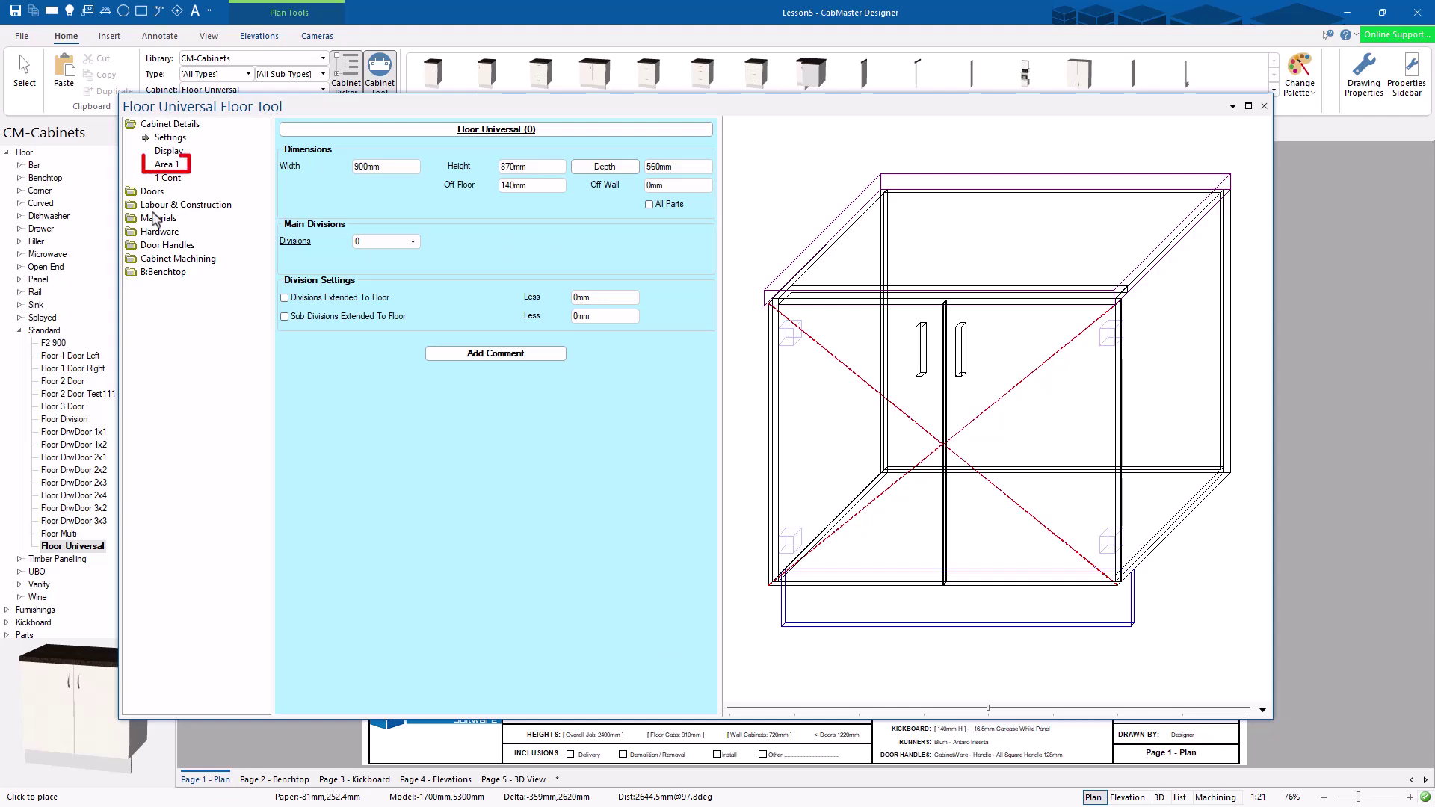
Set the content of the cabinet's Area 1 to Shelves
left_click(164, 163)
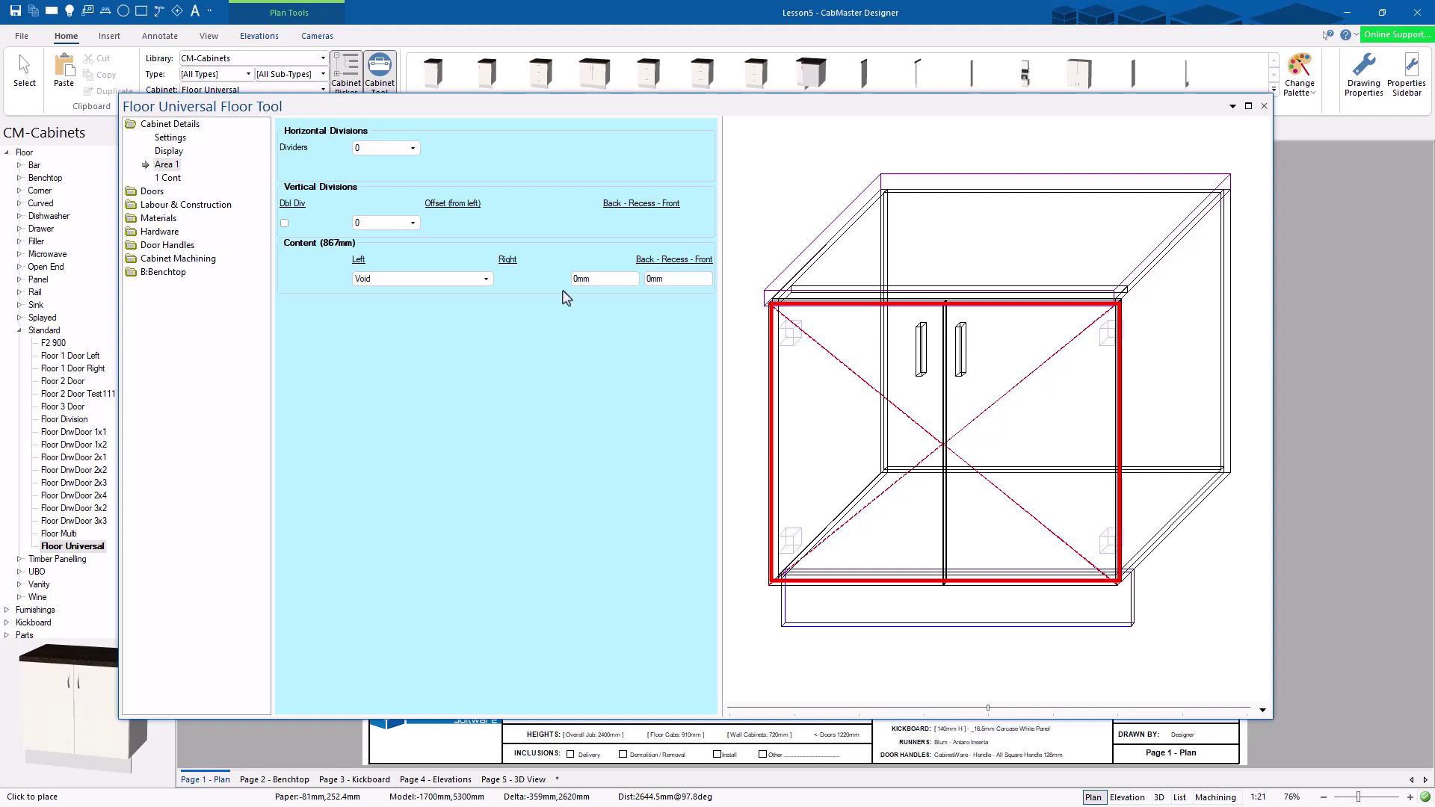
left_click(404, 279)
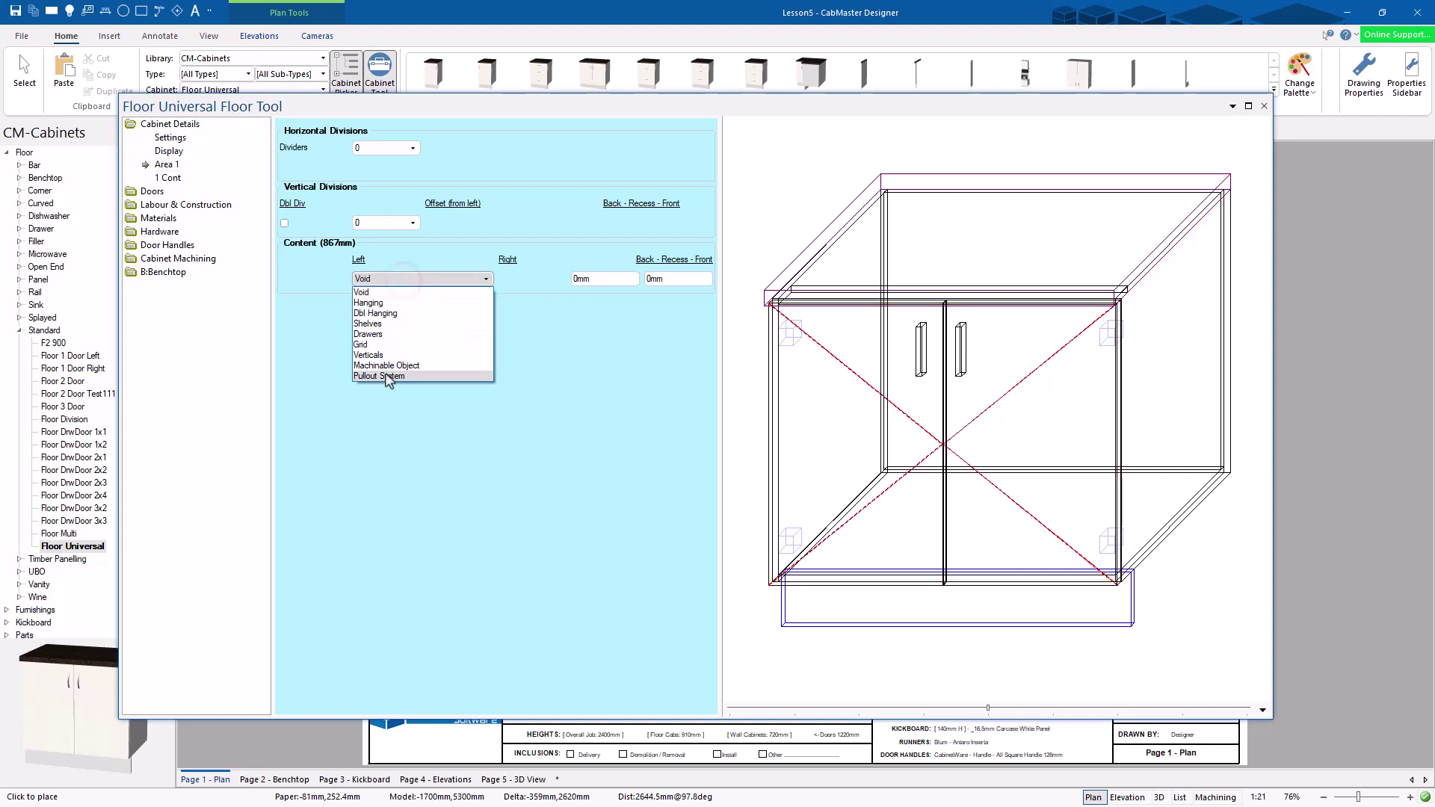
left_click(385, 325)
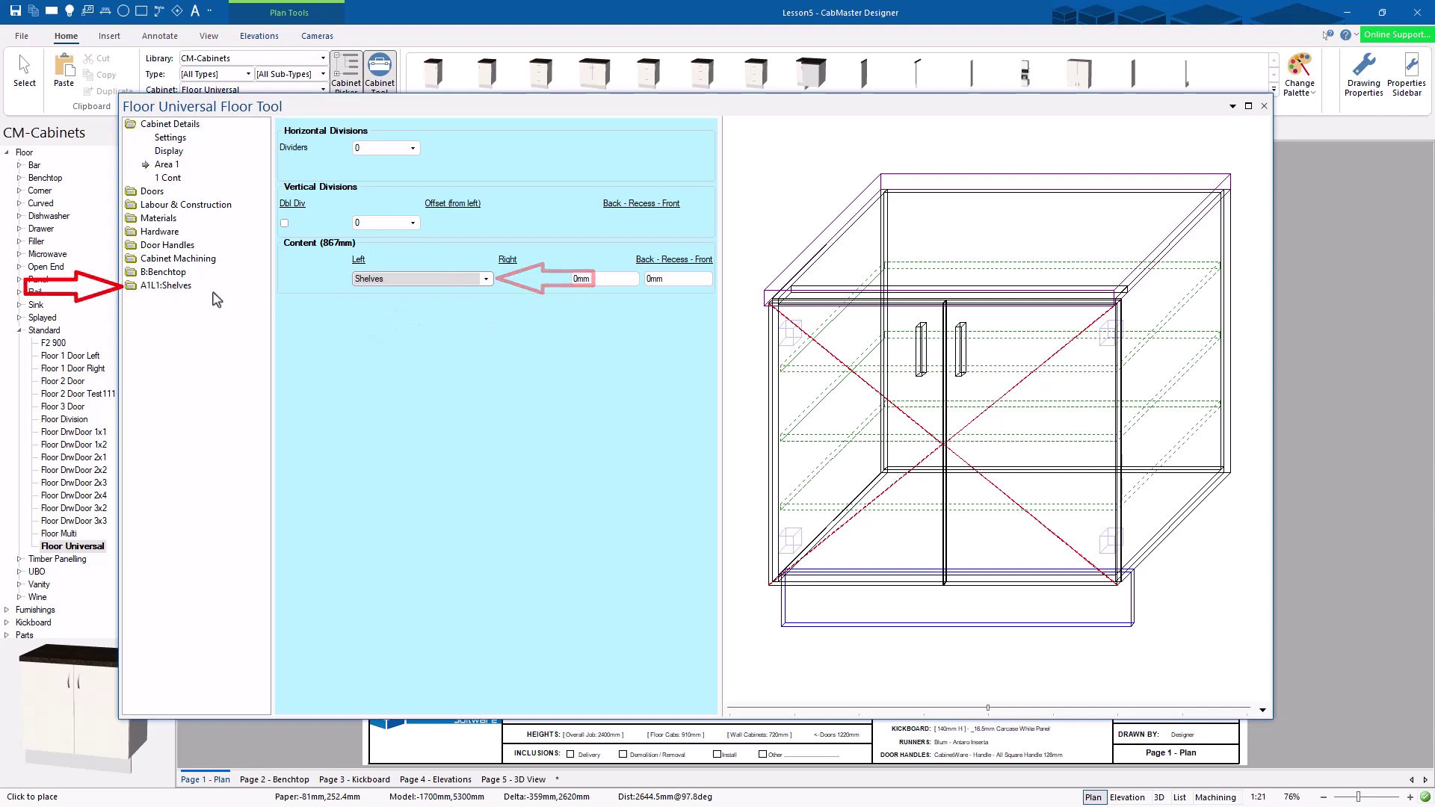
Set the shelf quantity for Area 1 to 2
left_click(158, 286)
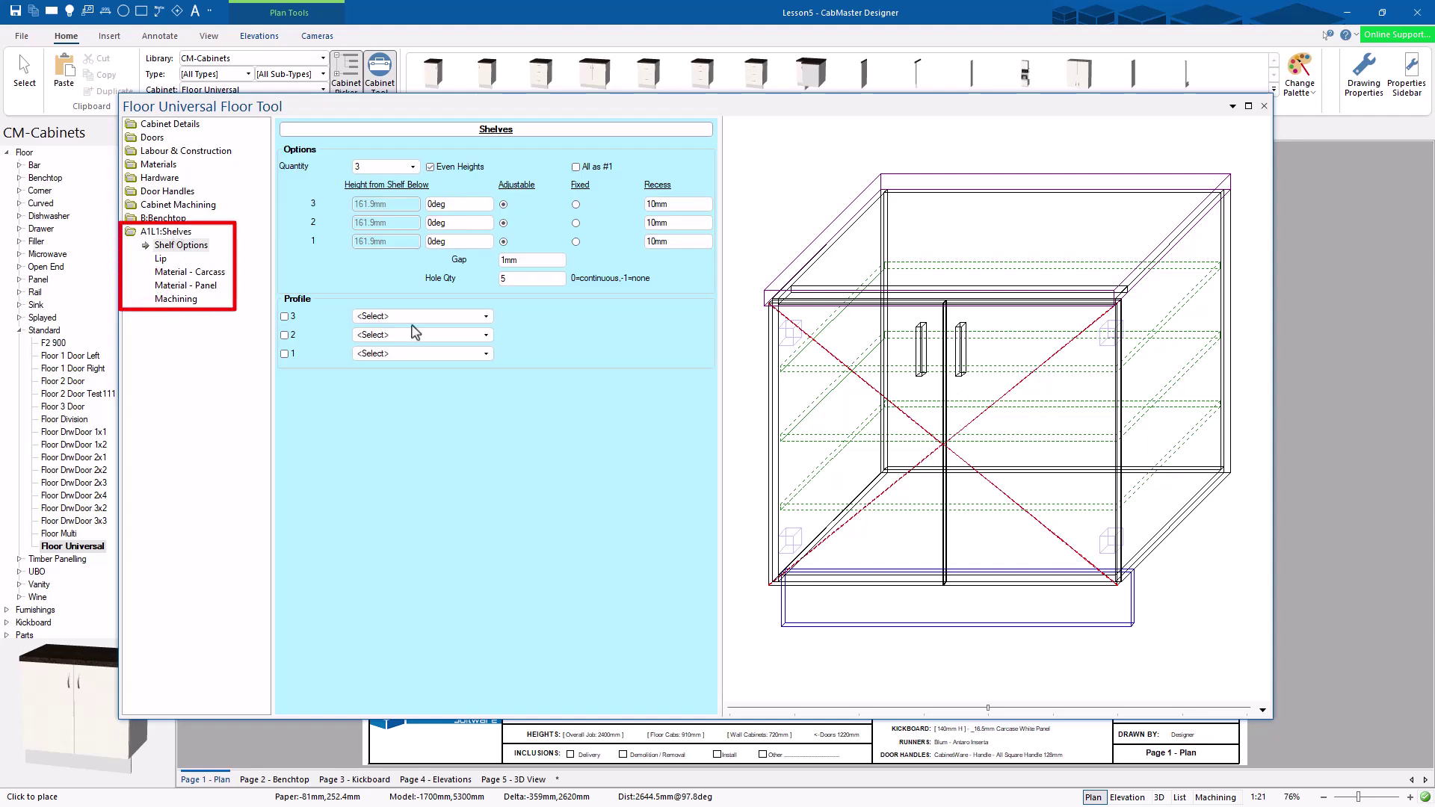
left_click(388, 164)
left_click(360, 200)
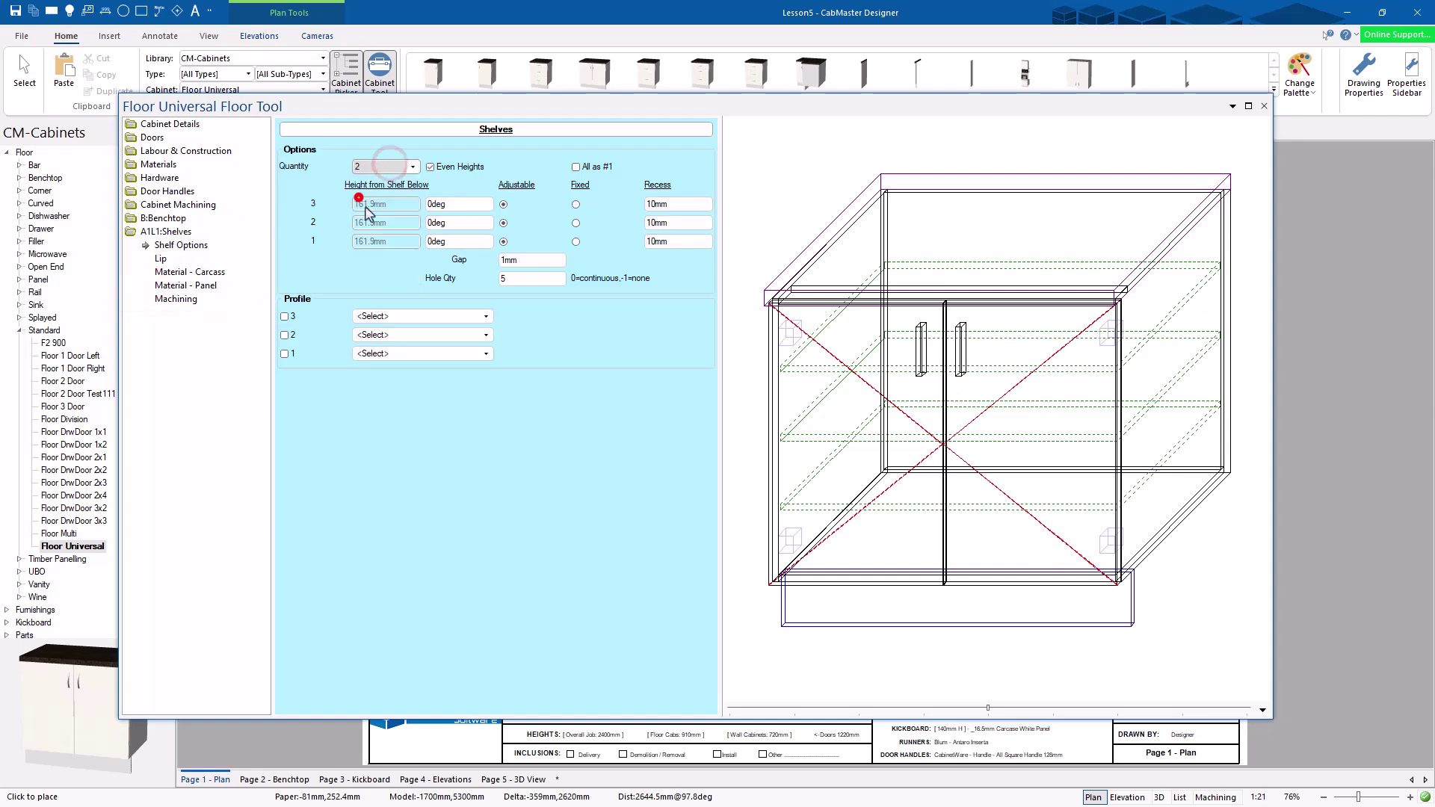
Give shelf 2 a Side-8 profile with the Cutout Scallop 8 shape and enable that profile
left_click(393, 297)
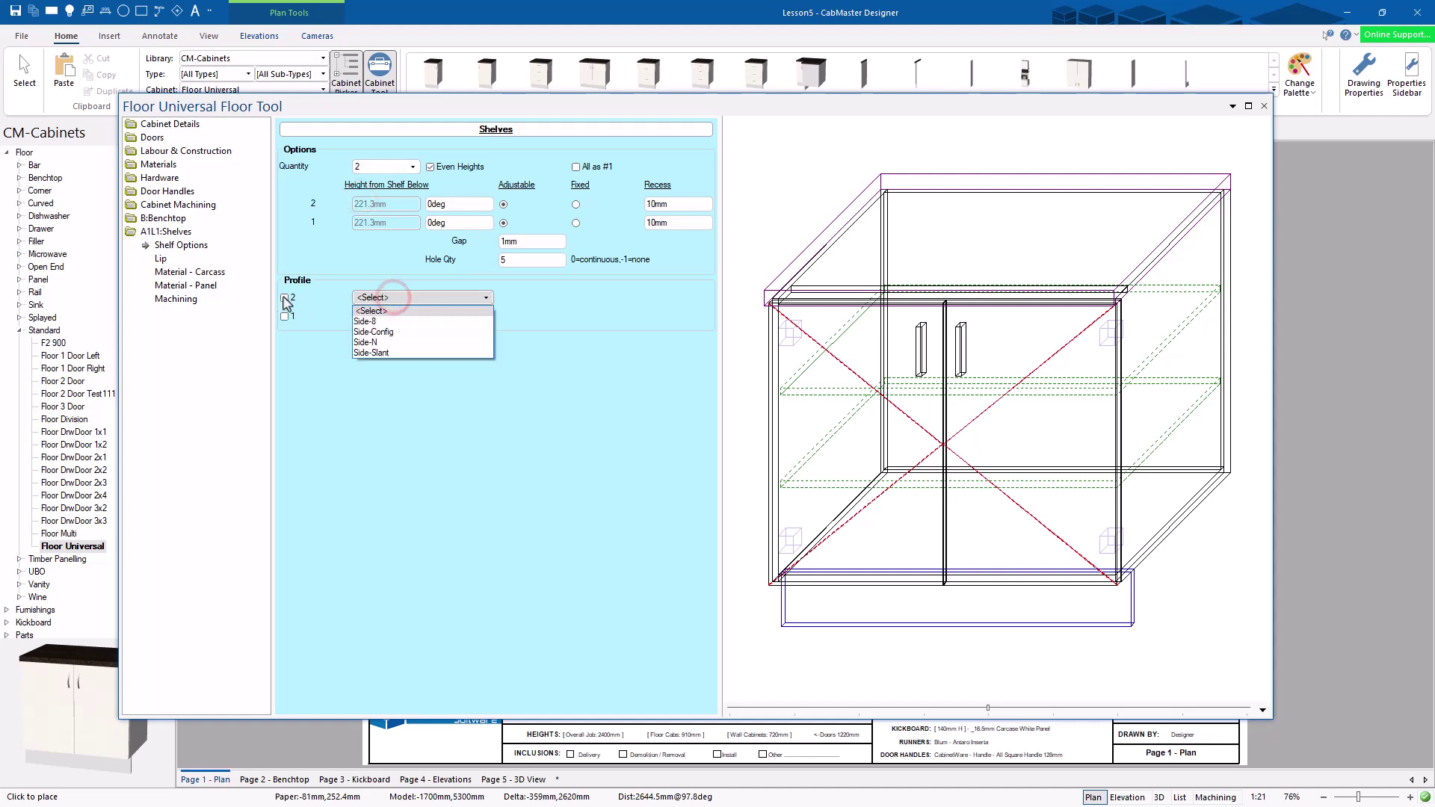
left_click(287, 299)
left_click(400, 297)
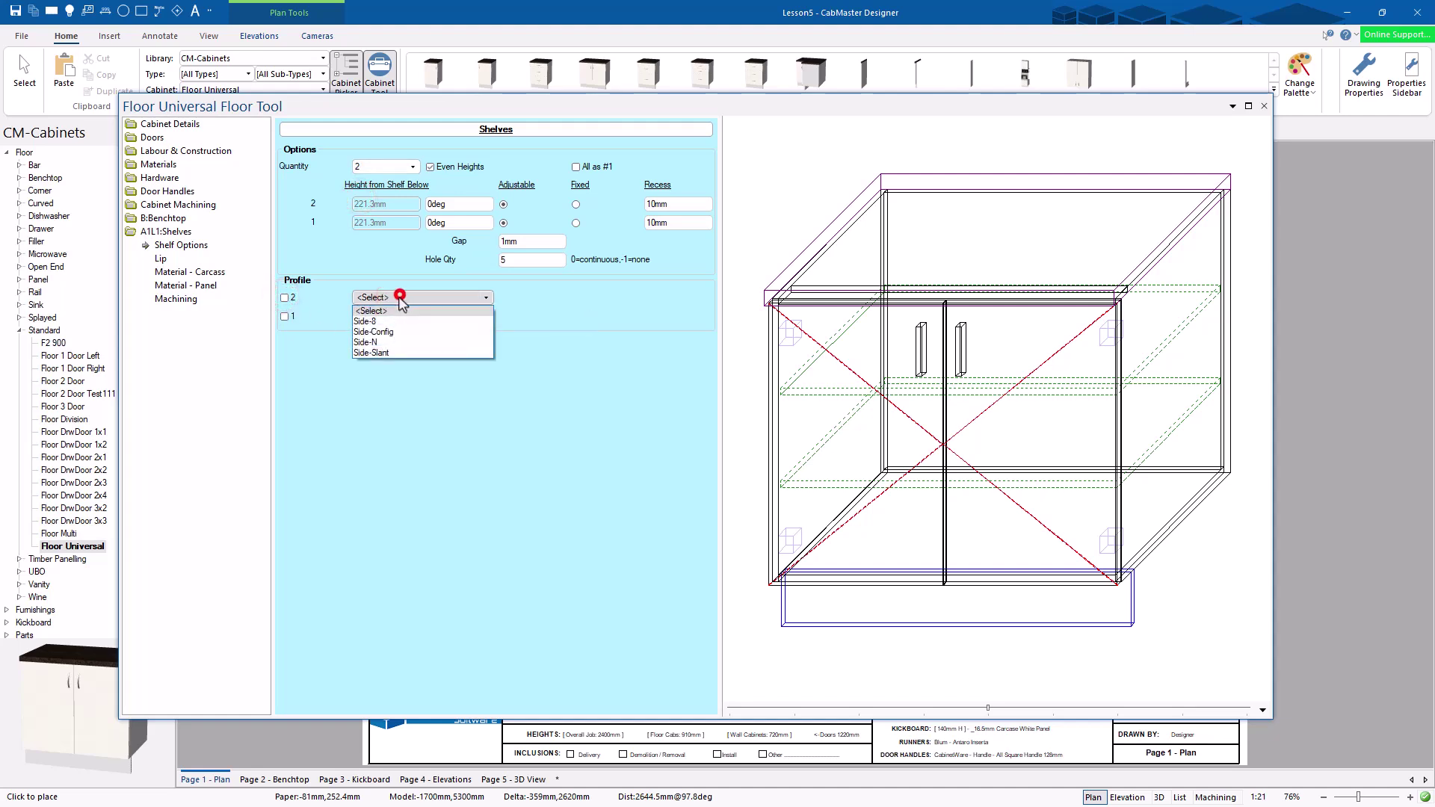
left_click(366, 322)
left_click(515, 297)
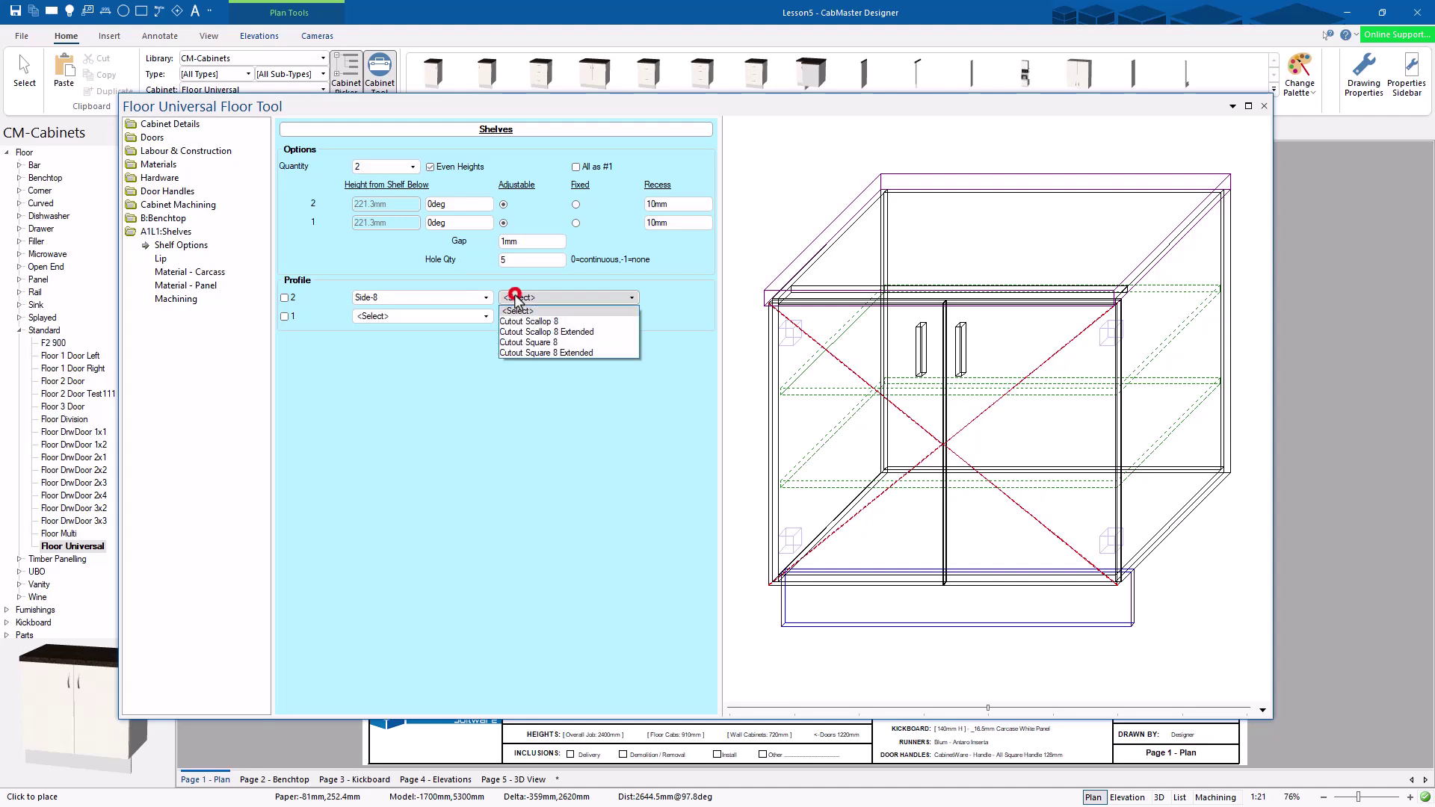
left_click(532, 321)
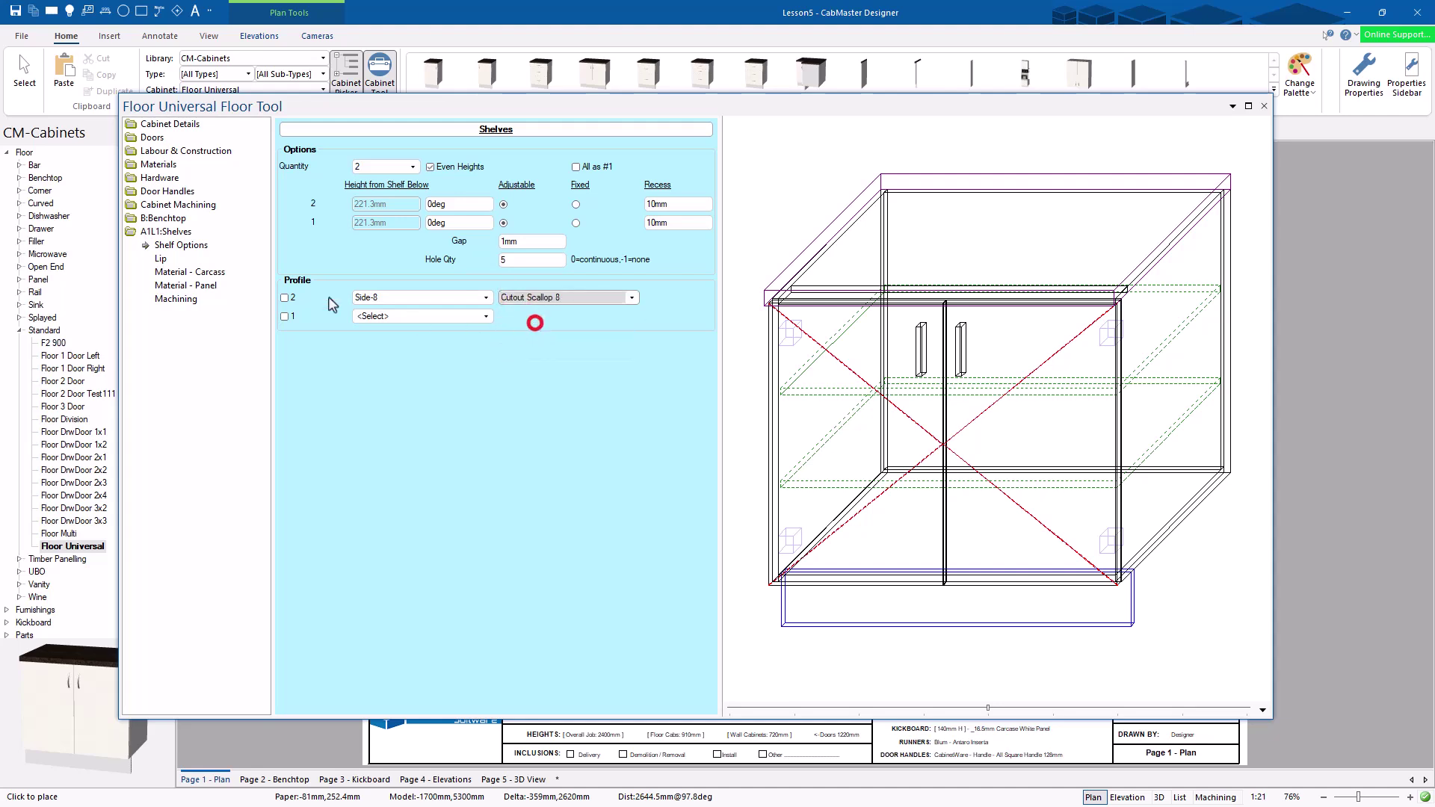
left_click(284, 297)
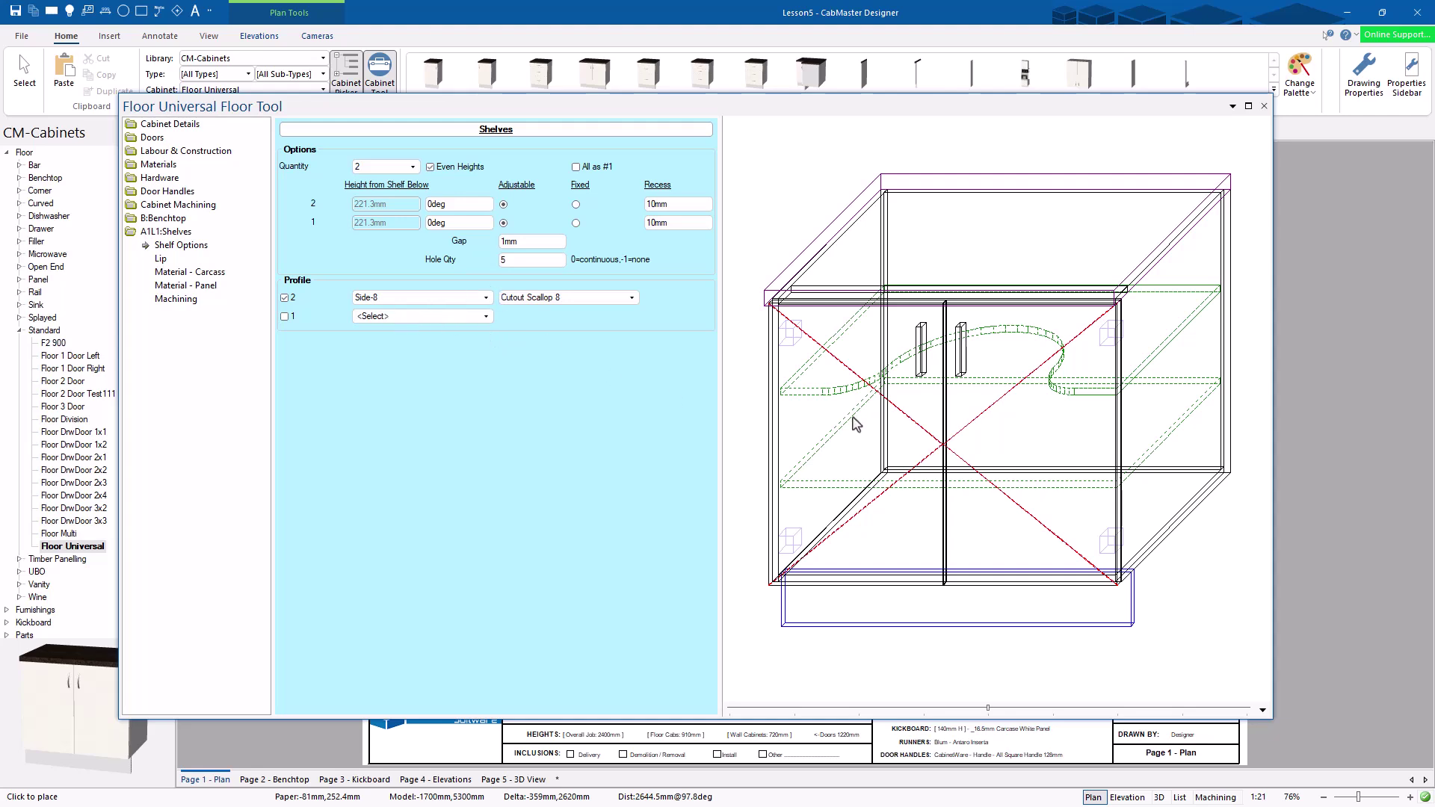
Set the recess of shelf 2 to 100 mm
double_click(661, 203)
type("100")
key("Tab")
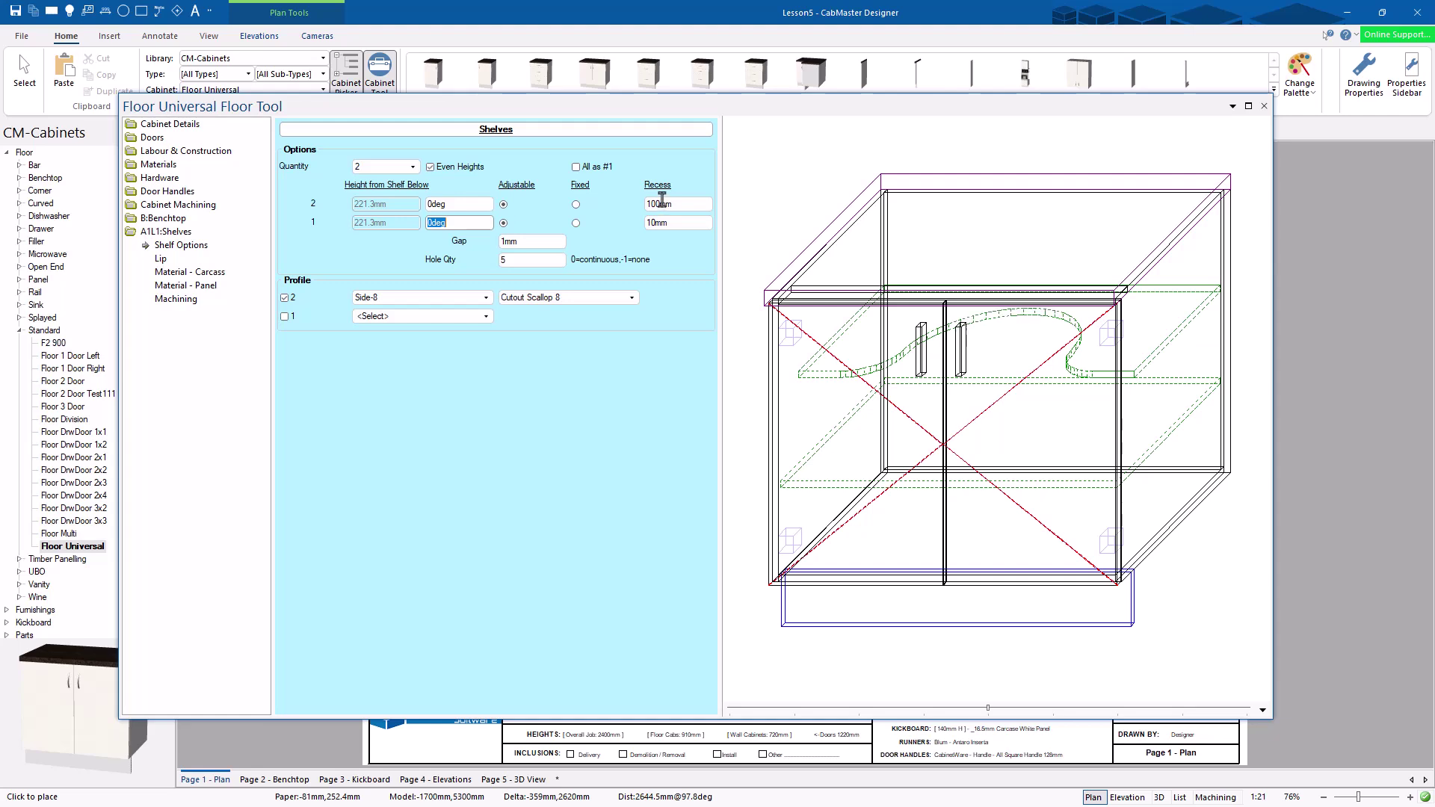
Make shelf 2 fixed and set its recess to 0 mm
left_click(575, 204)
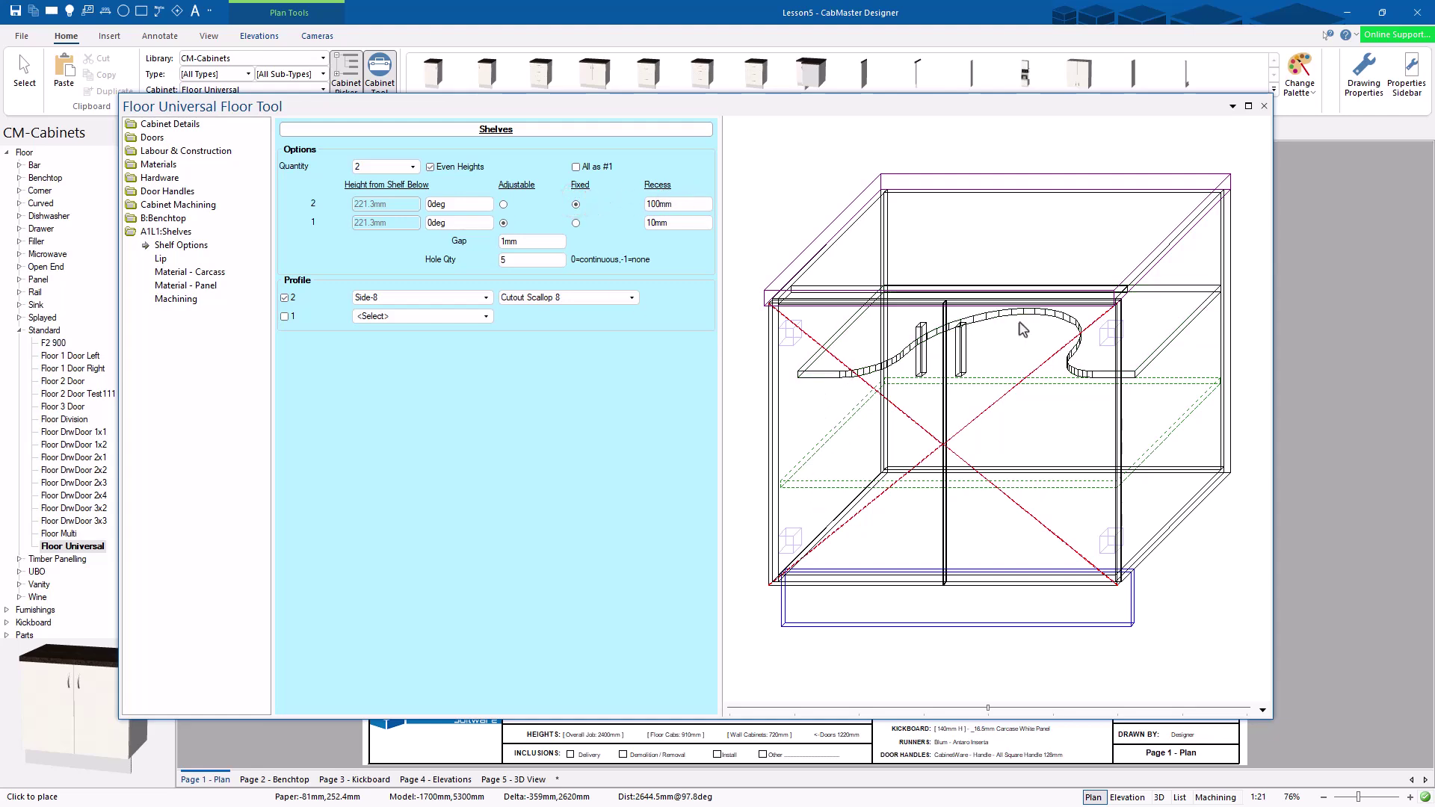
double_click(686, 203)
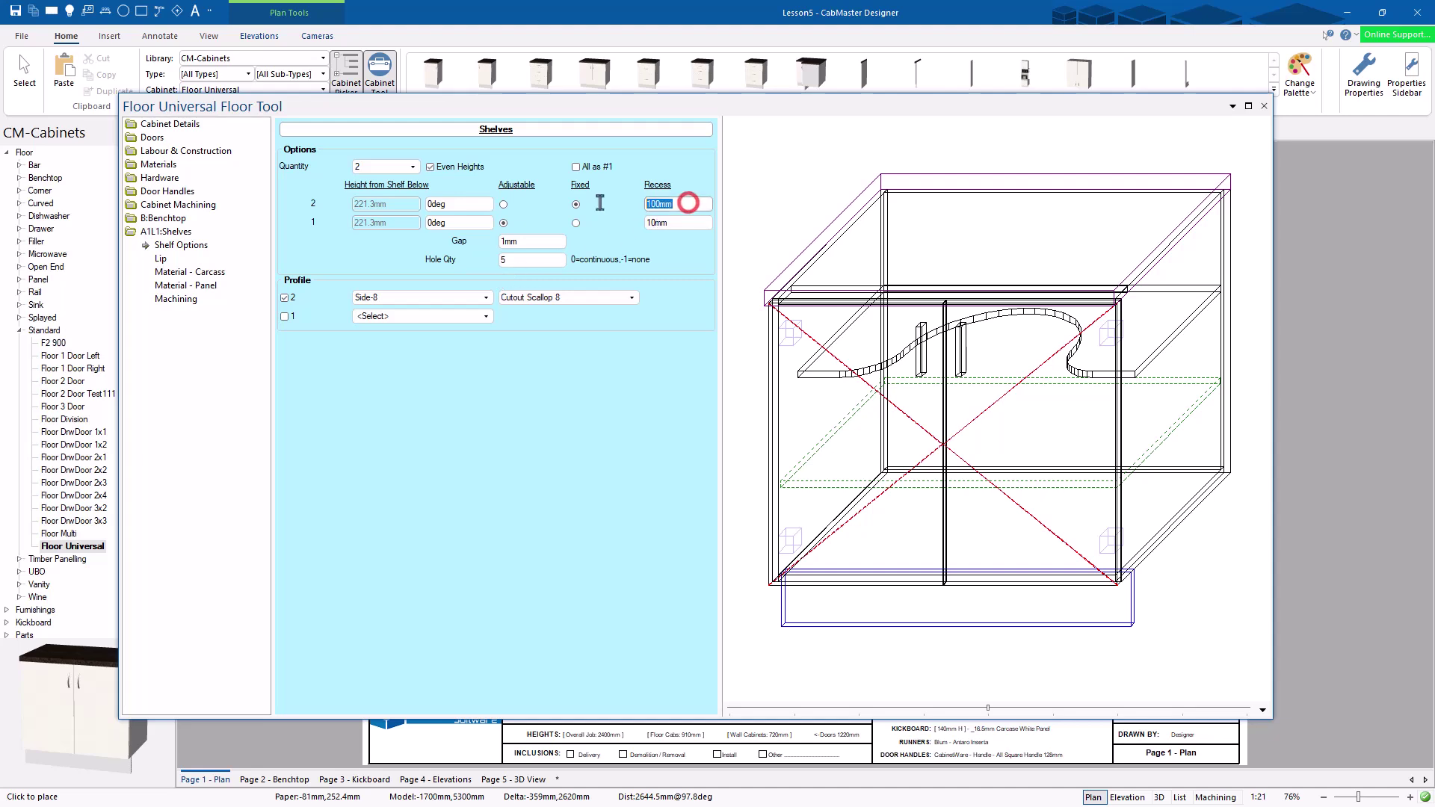
type("0")
key("Tab")
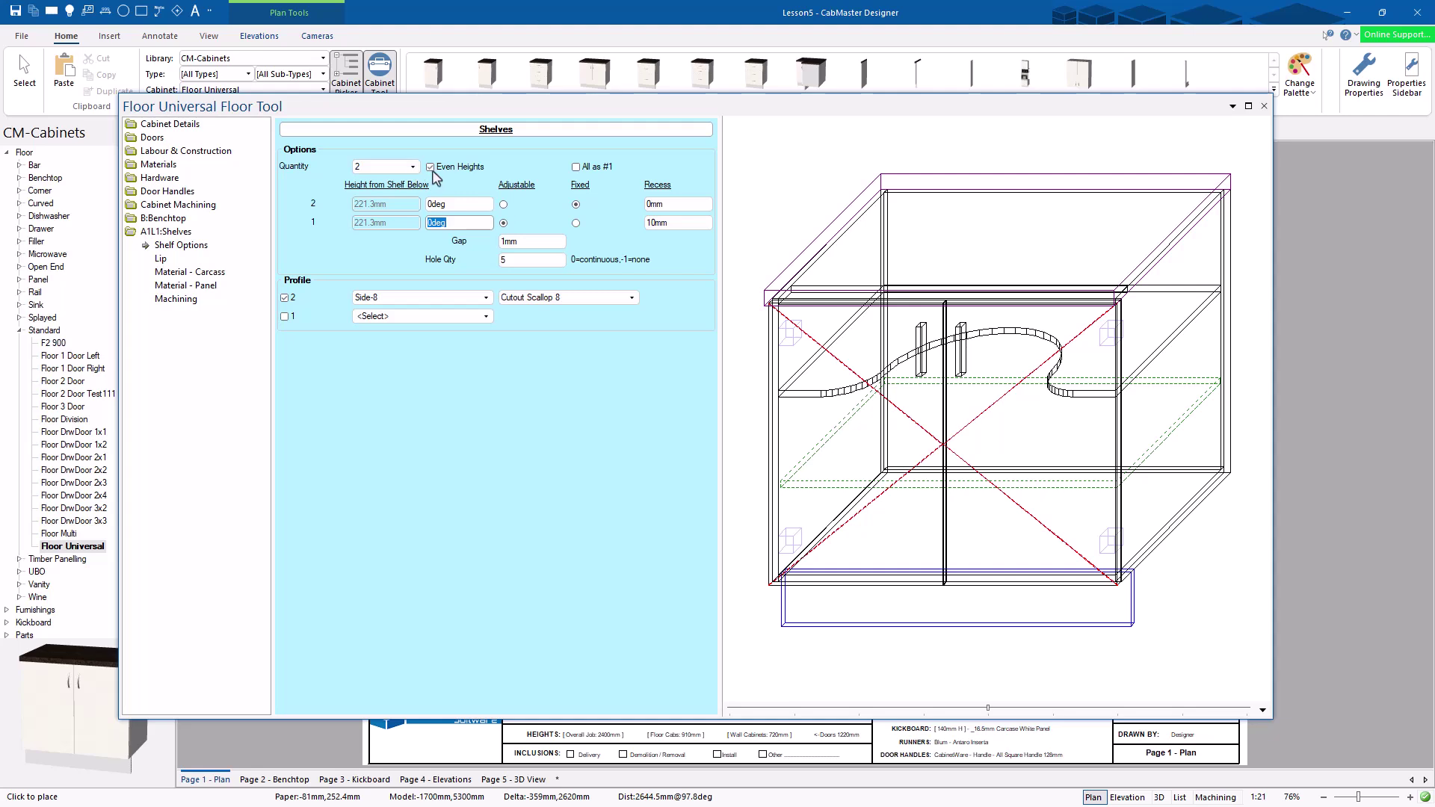
Set the angle of both shelves to 15 degrees
double_click(458, 204)
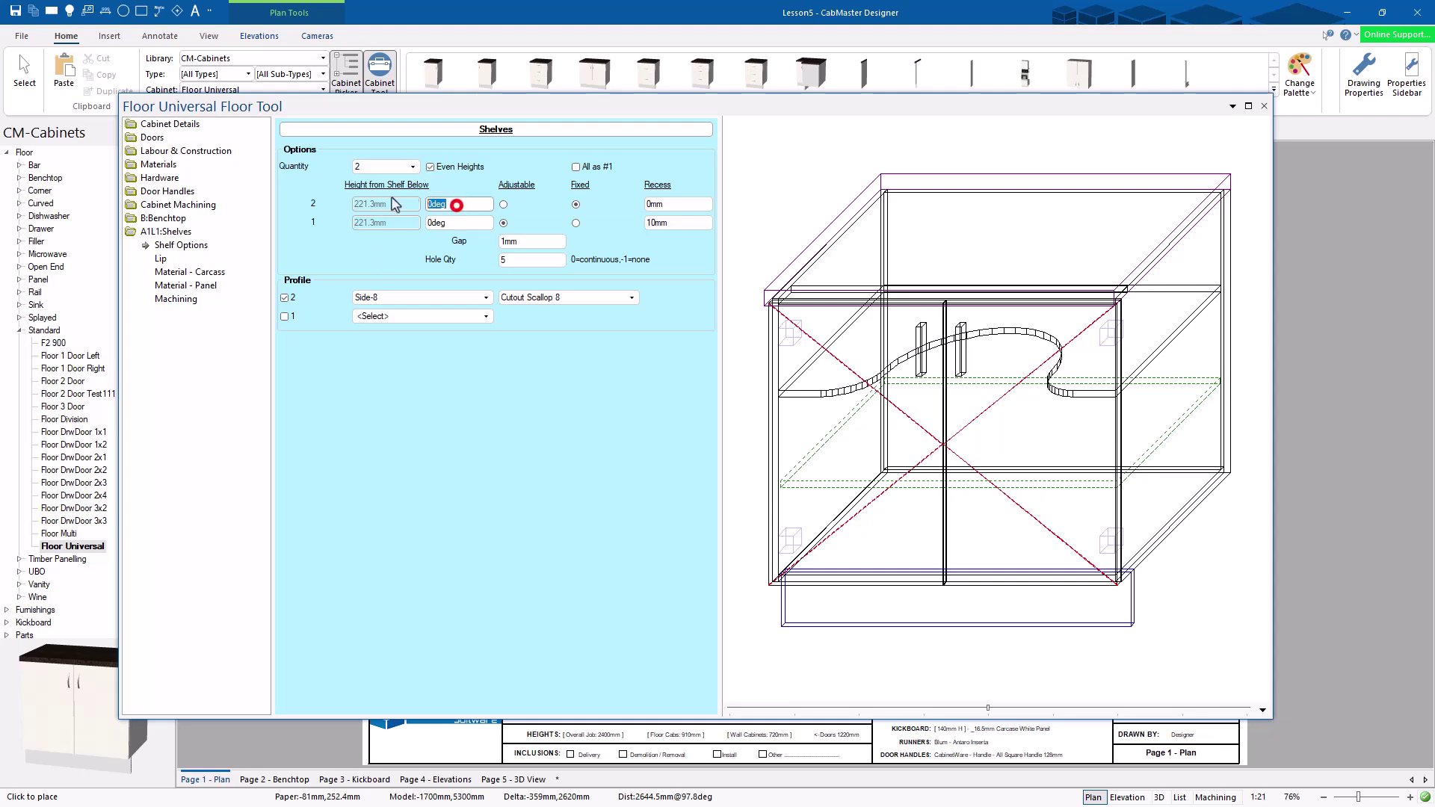
type("15")
key("Tab")
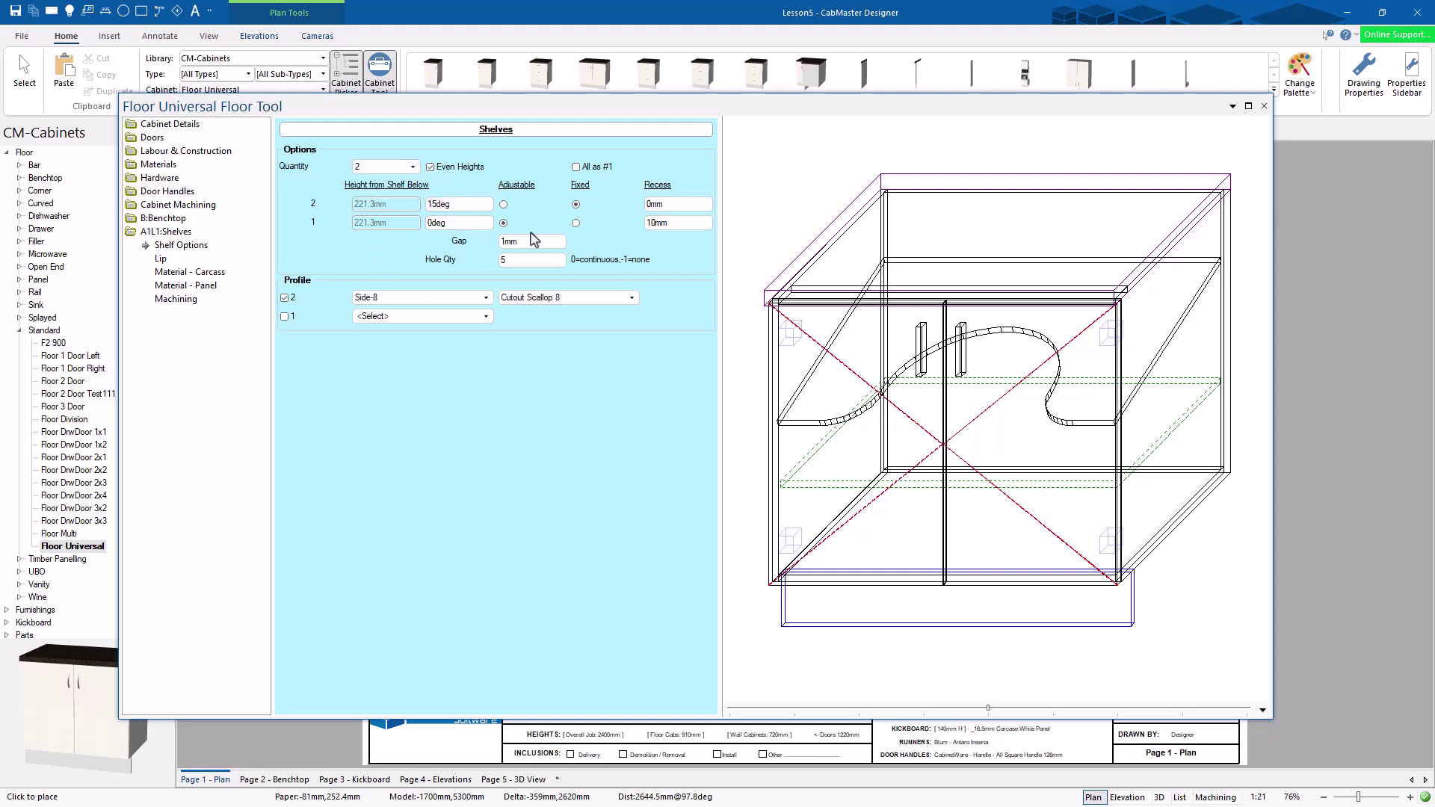
double_click(458, 204)
double_click(463, 222)
type("15")
Try a front lip on all shelves through shelf 1, and remove it again
left_click(160, 258)
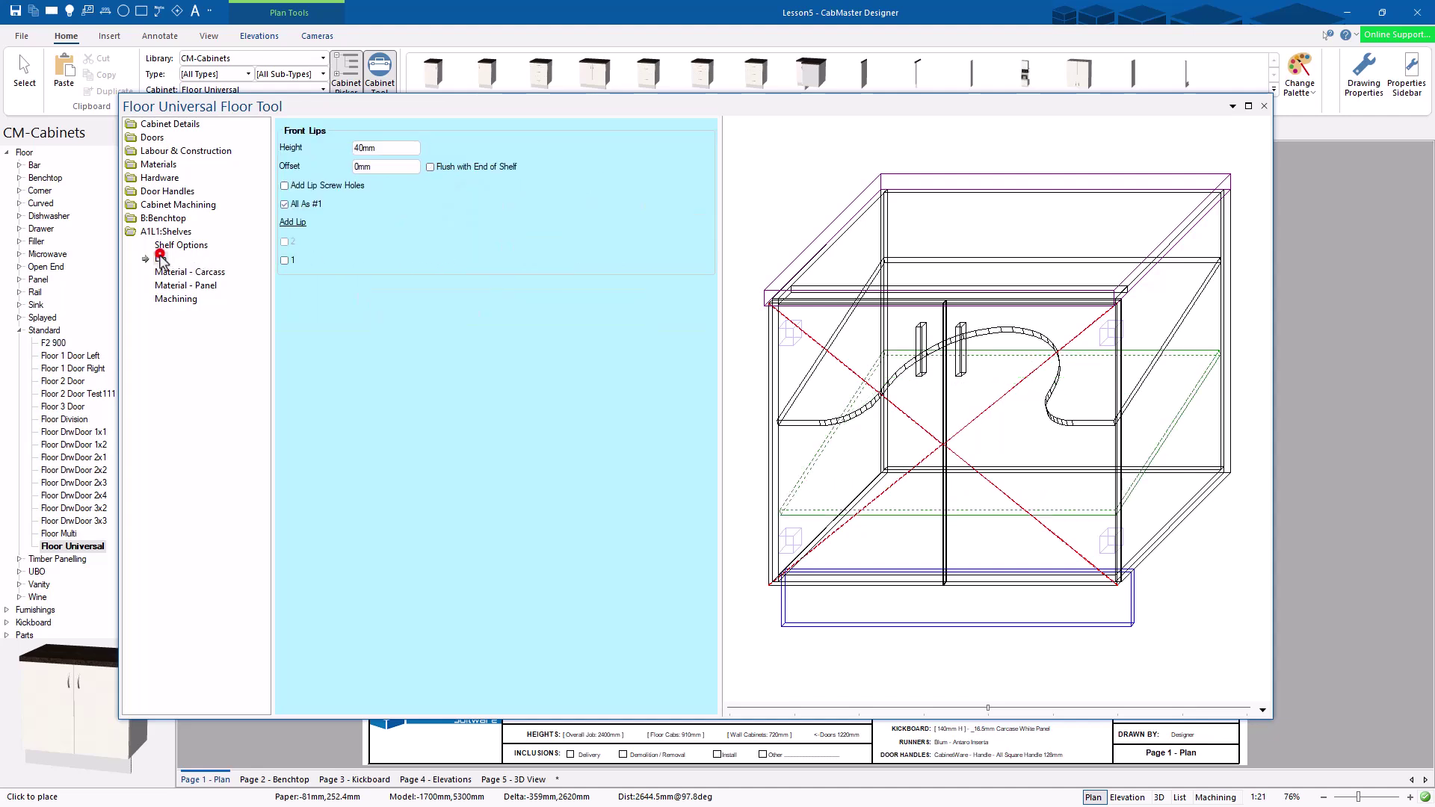
left_click(284, 261)
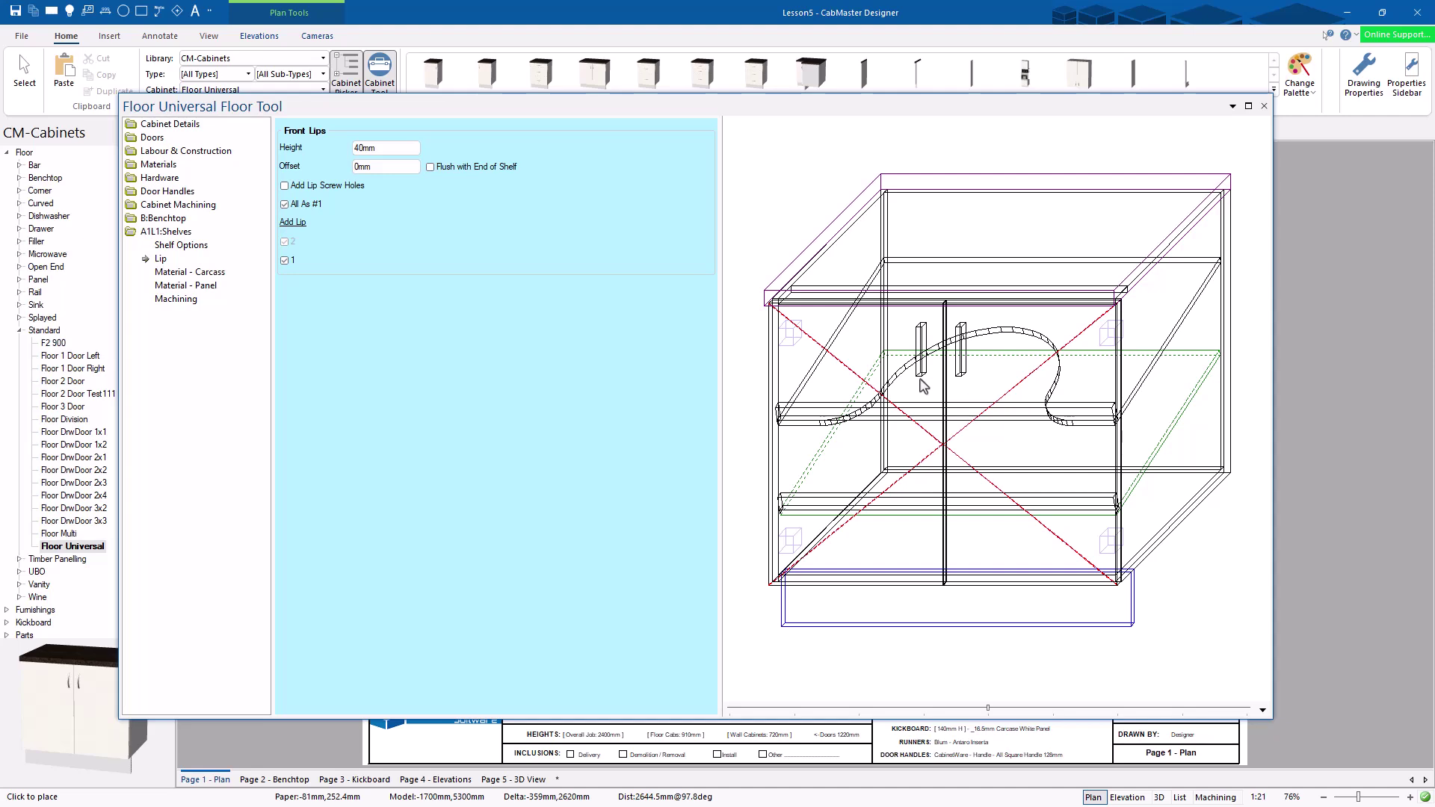
left_click(284, 261)
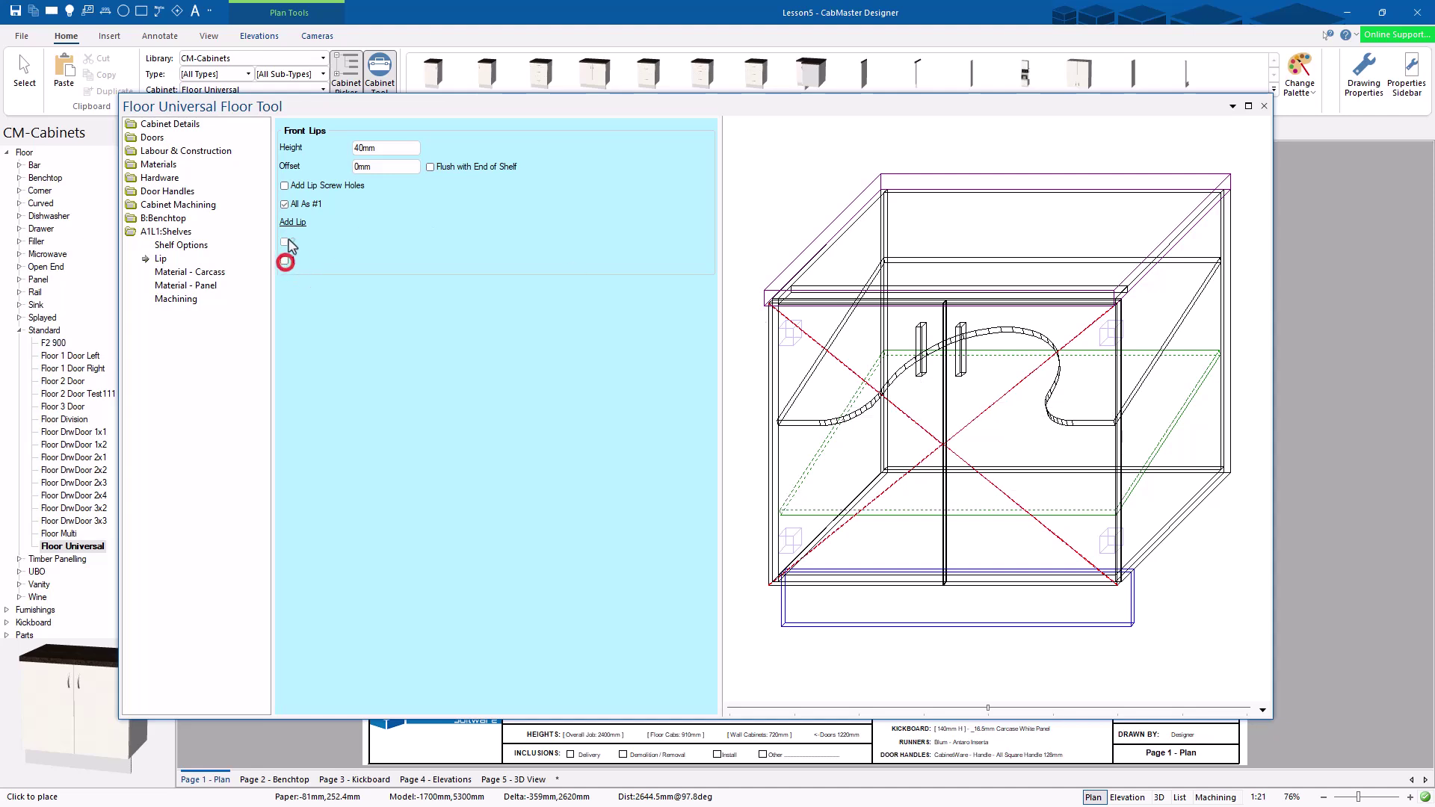
Disable All As #1 for the front lips, try a lip on shelf 2, and keep one only on shelf 1
left_click(284, 204)
left_click(278, 240)
left_click(284, 242)
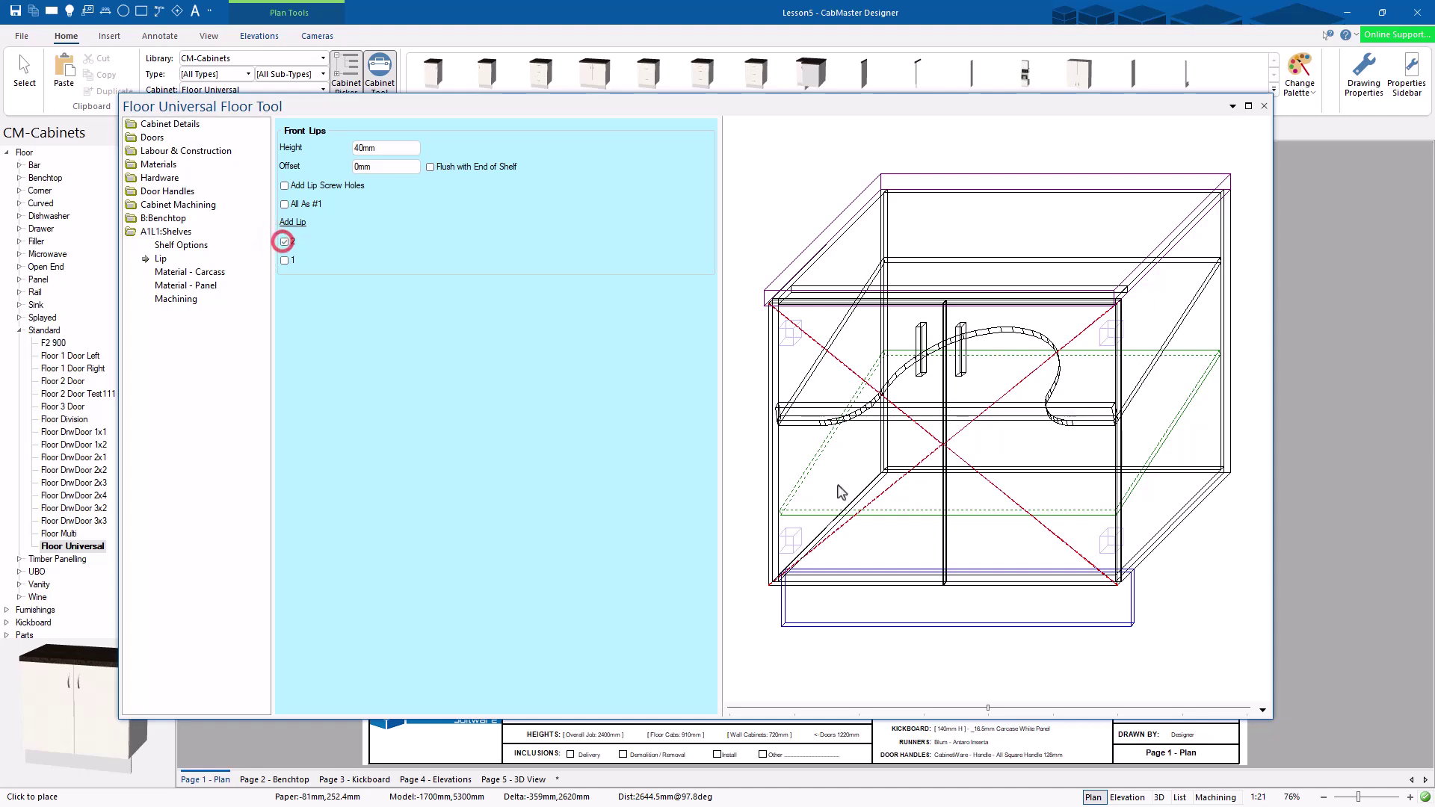
left_click(283, 241)
left_click(284, 260)
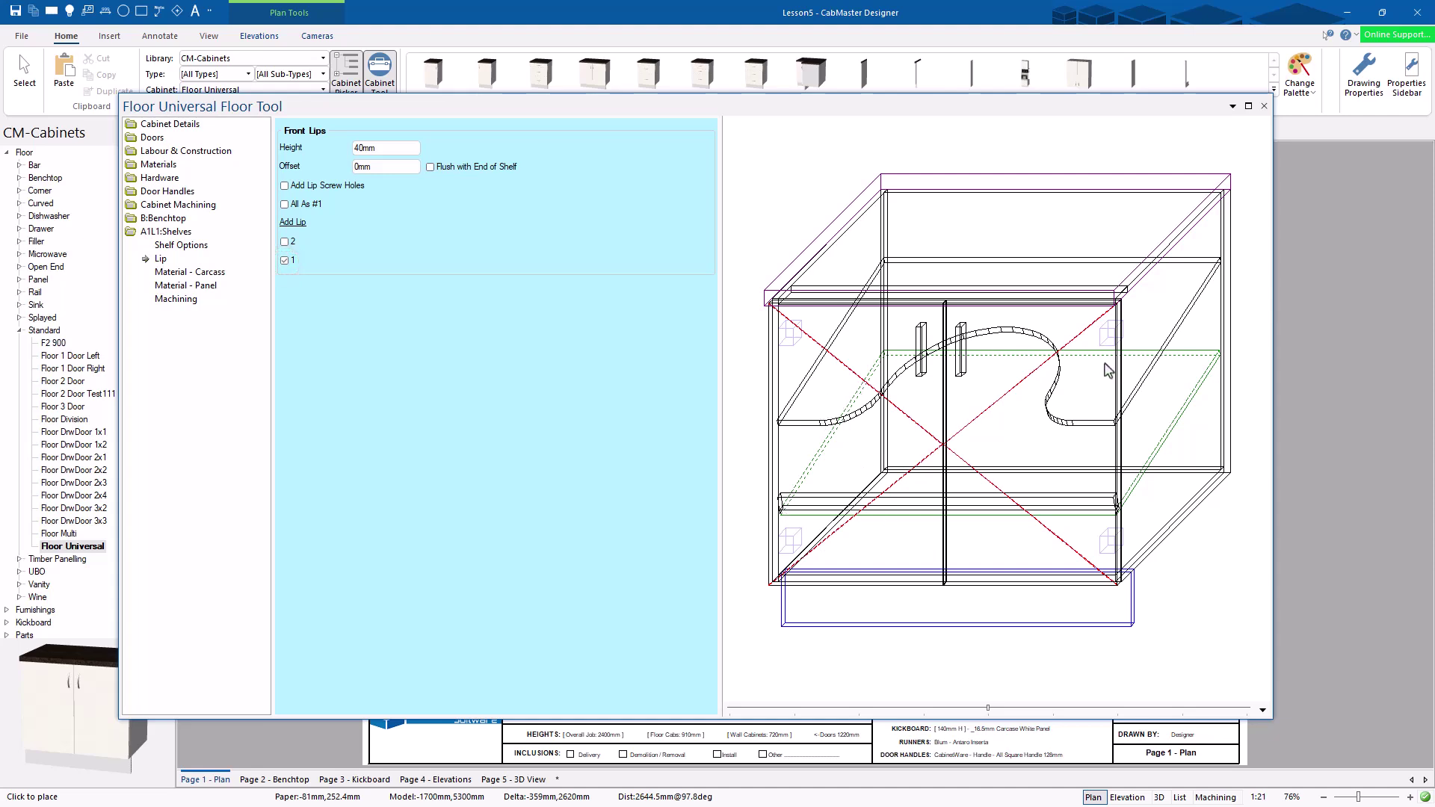
Change the content of the cabinet's Area 1 to Grid
left_click(173, 125)
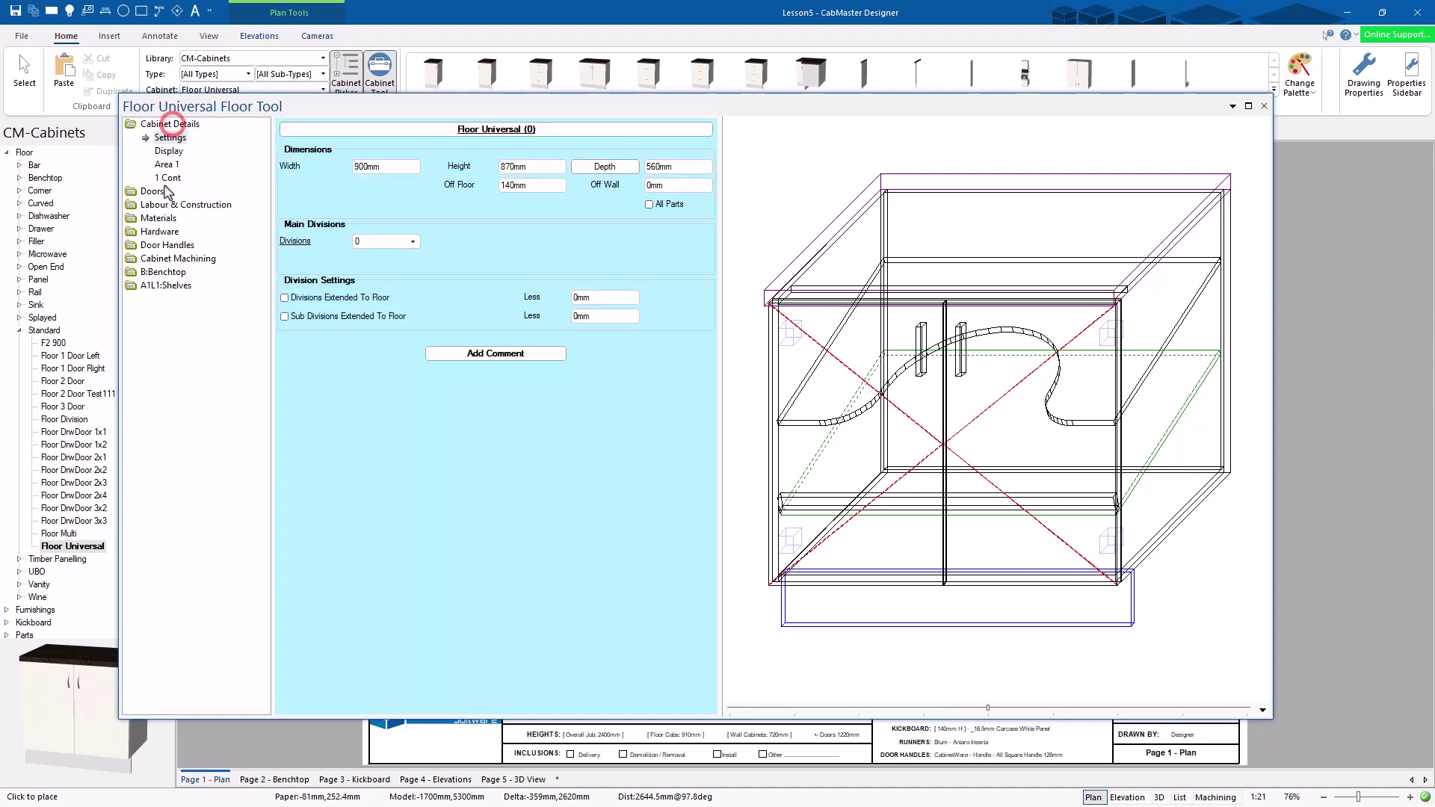
left_click(166, 163)
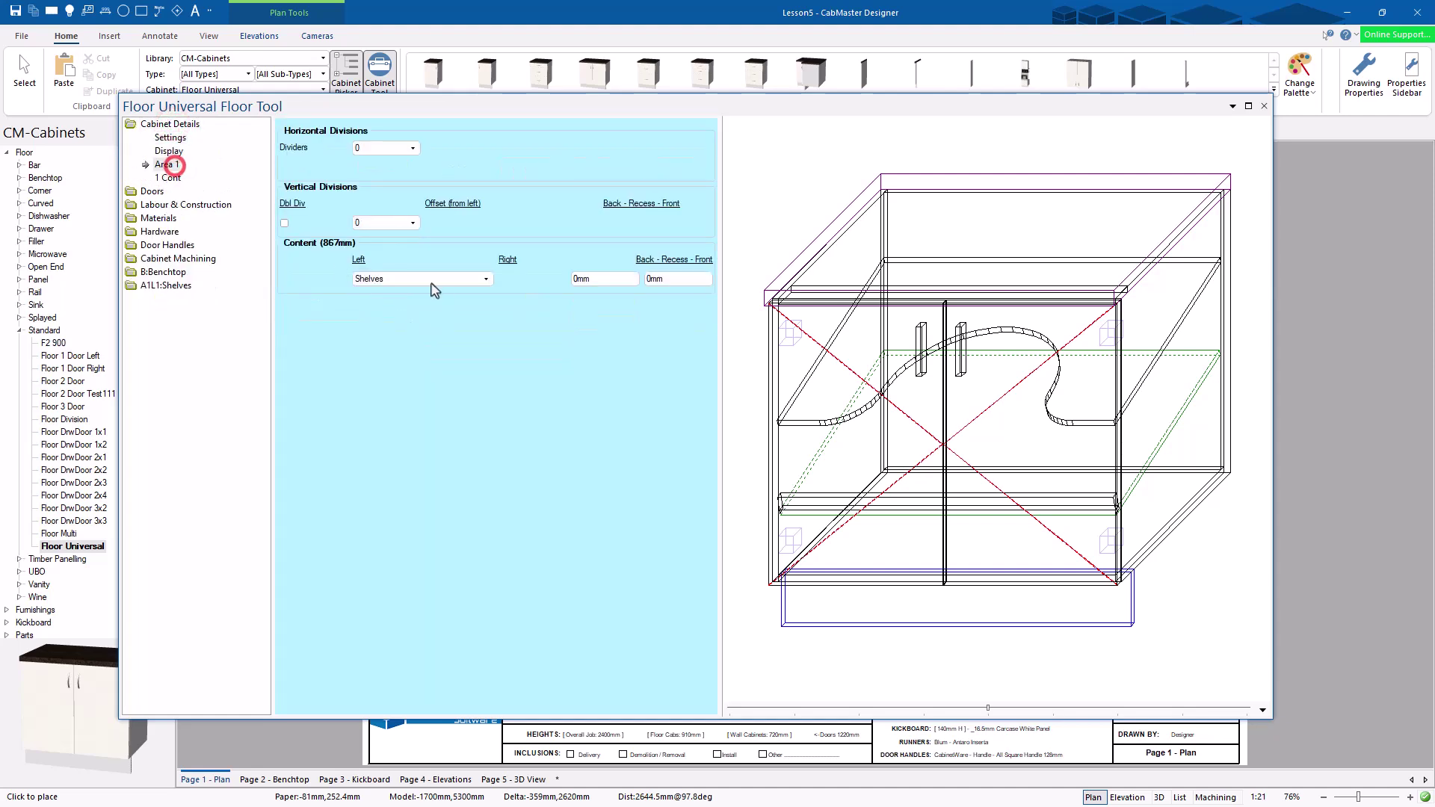
left_click(430, 280)
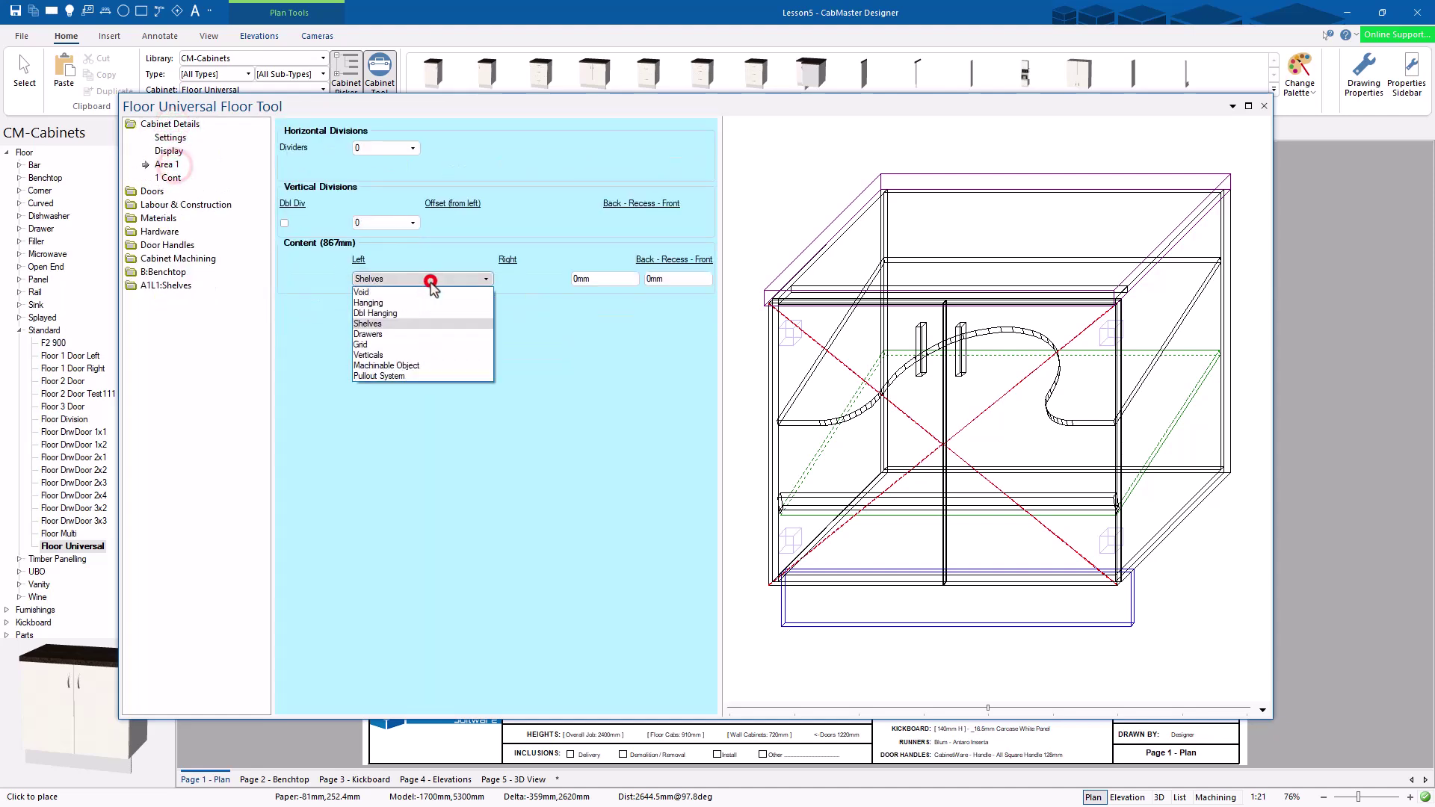
left_click(397, 345)
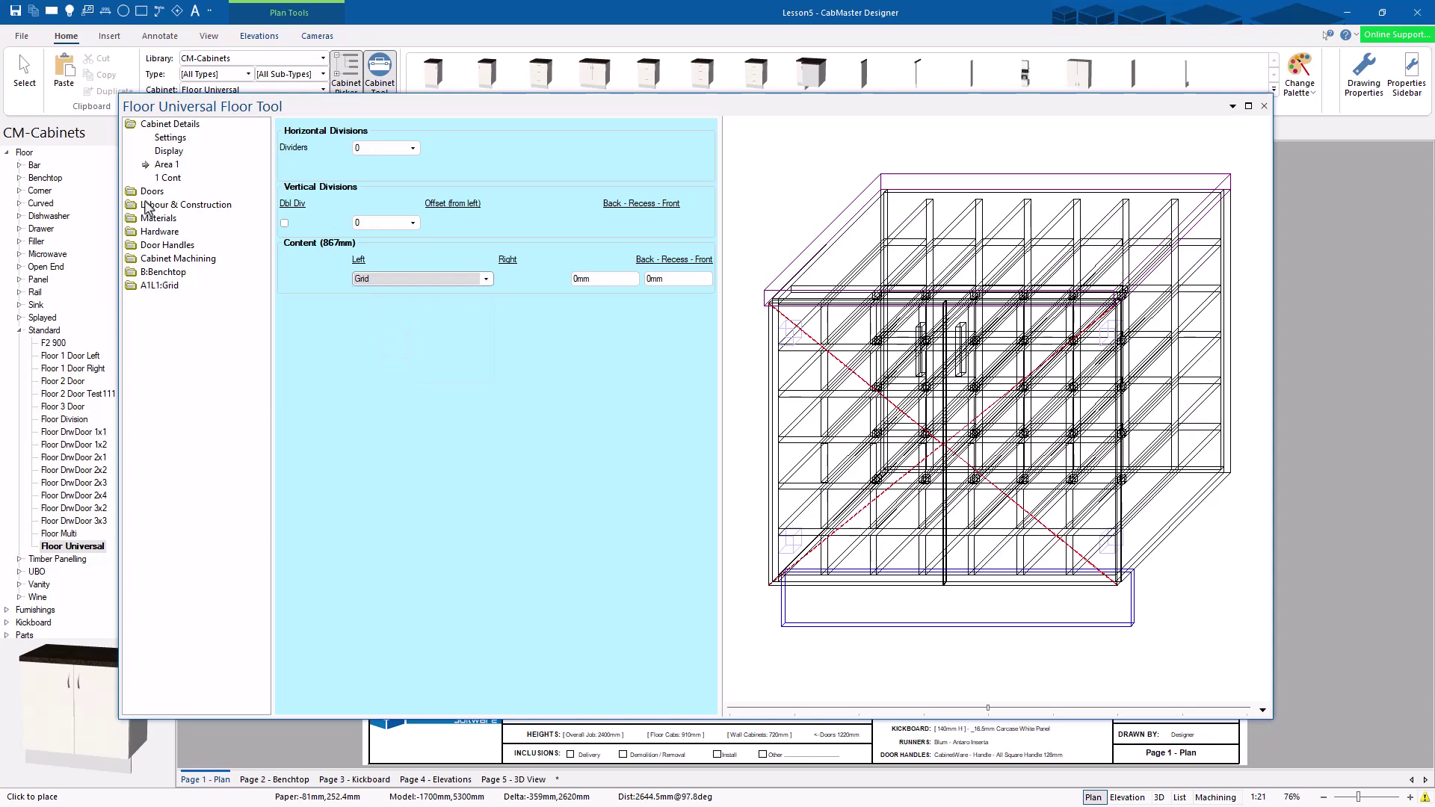
Exclude the division doors from the cabinet
left_click(153, 192)
left_click(173, 165)
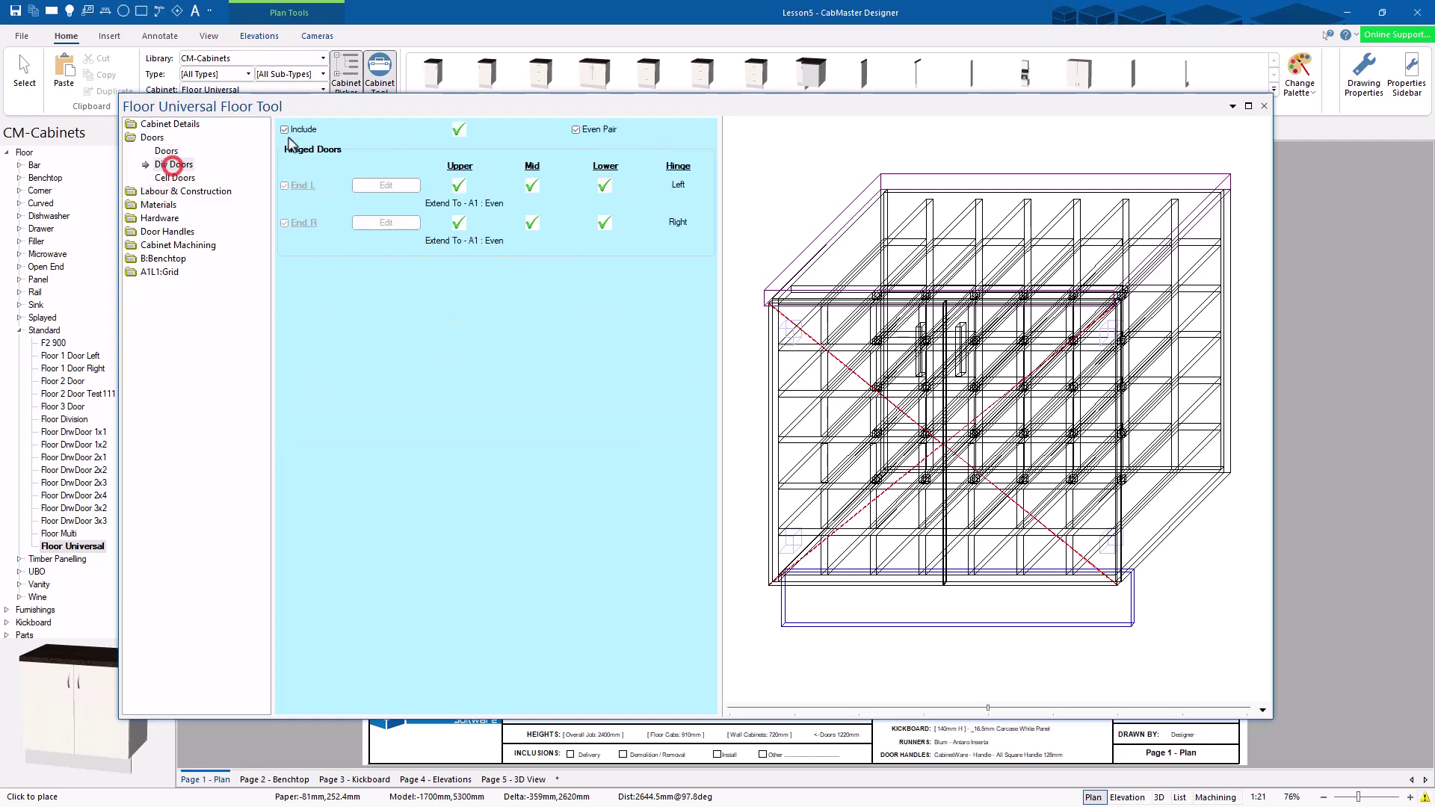
left_click(287, 129)
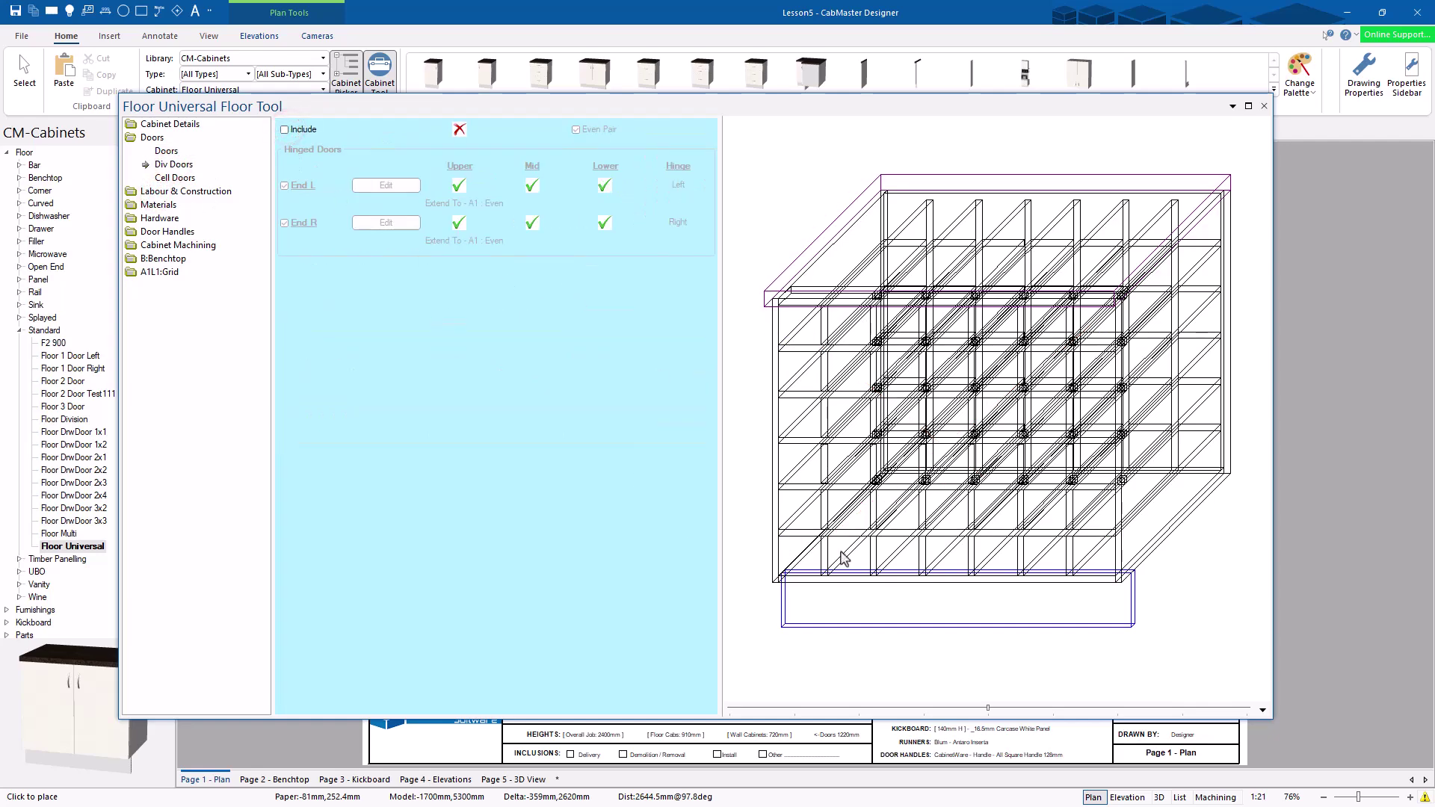
Set the minimum size of the grid's horizontal and vertical openings to 125 mm each
left_click(159, 272)
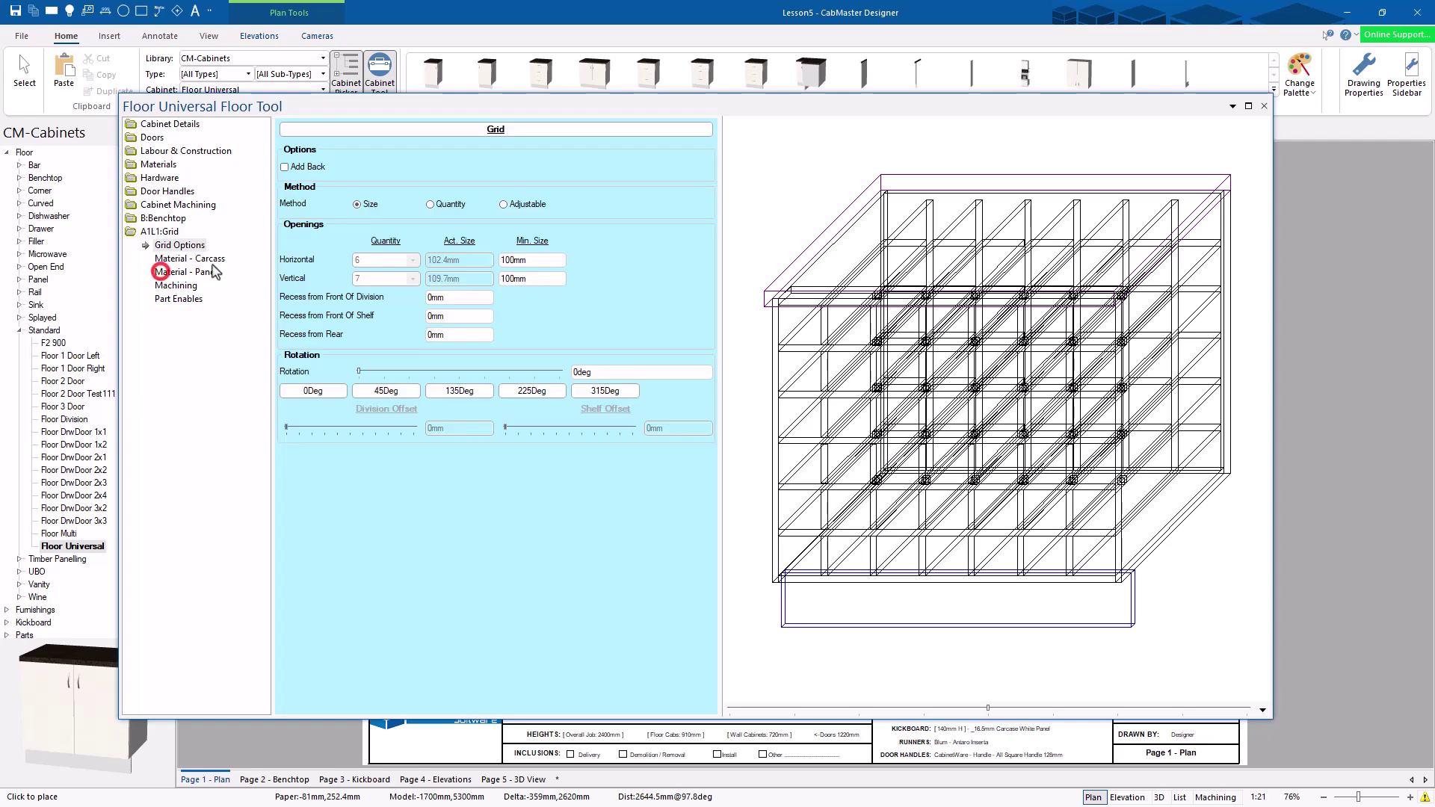
left_click(523, 259)
type("125")
key("Tab")
type("125")
key("Tab")
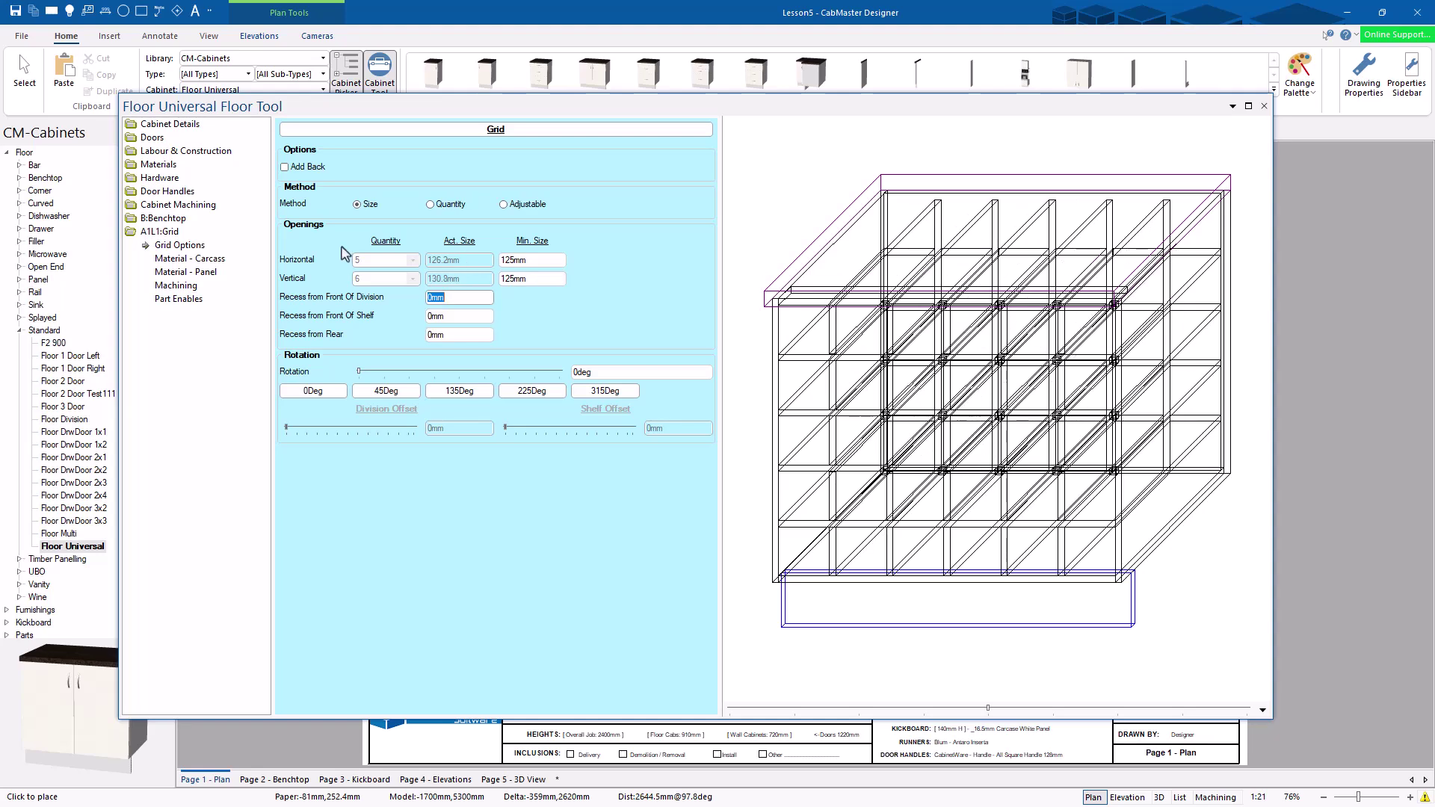
Switch the grid method to Quantity and set 3 horizontal and 3 vertical openings
left_click(433, 203)
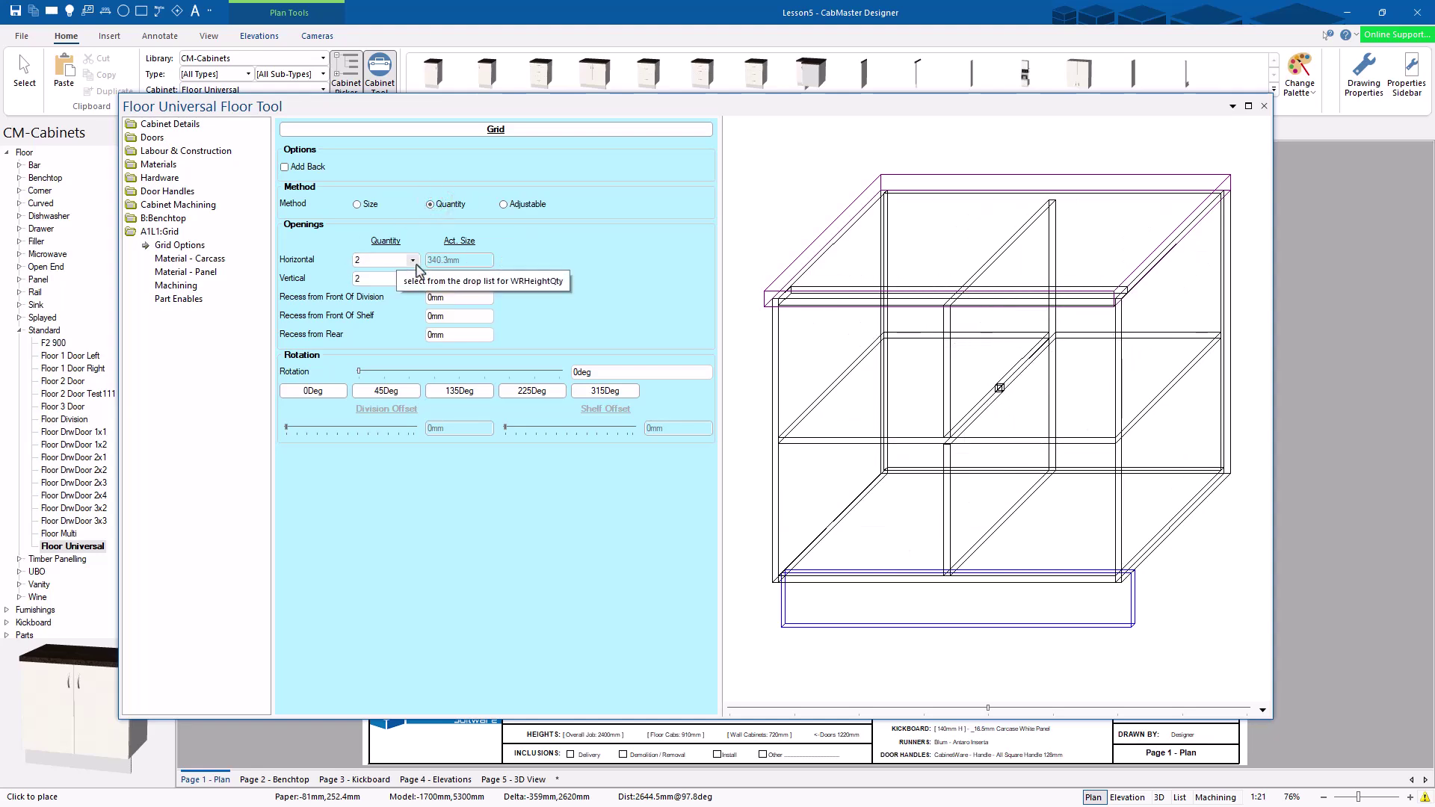
left_click(413, 259)
left_click(365, 294)
left_click(384, 278)
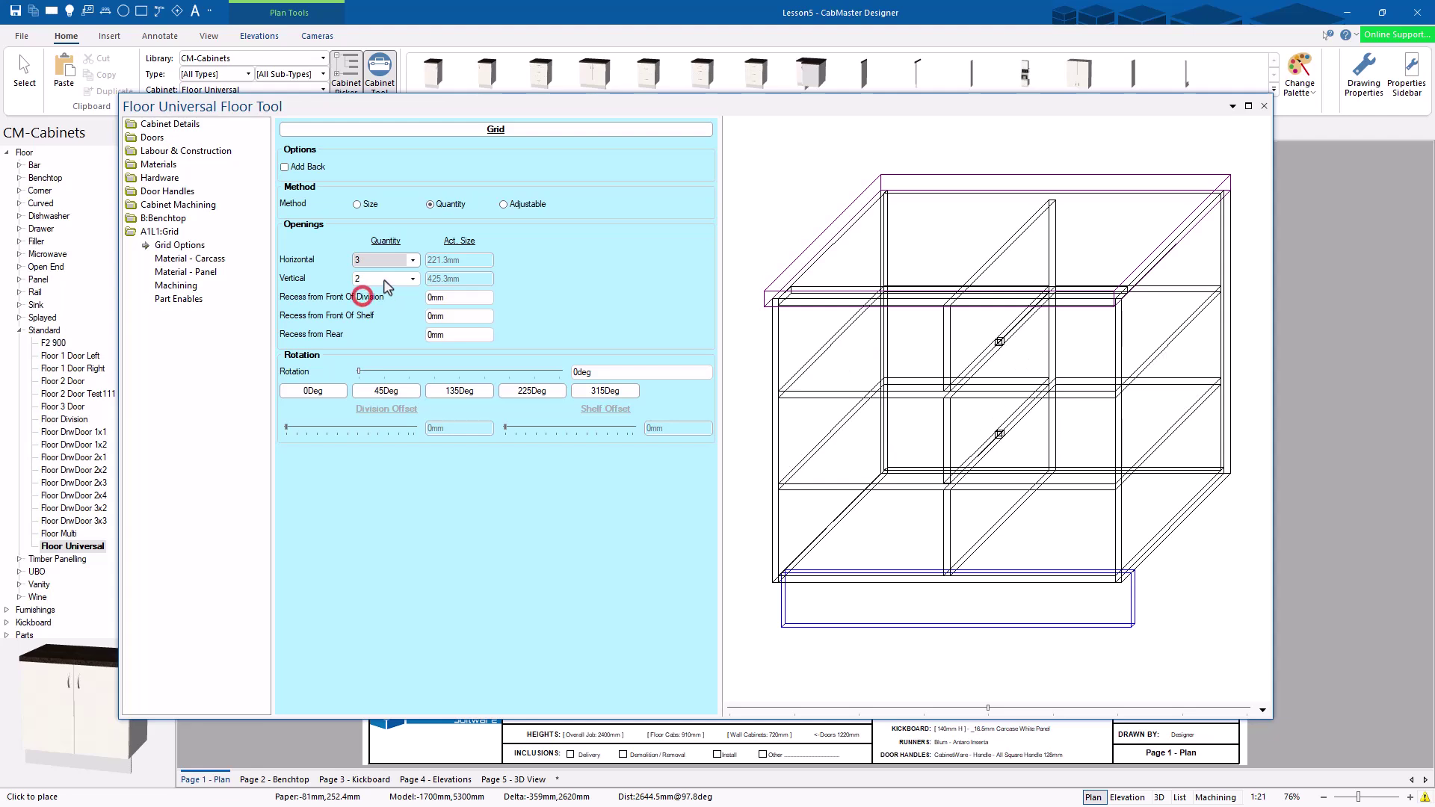
left_click(370, 313)
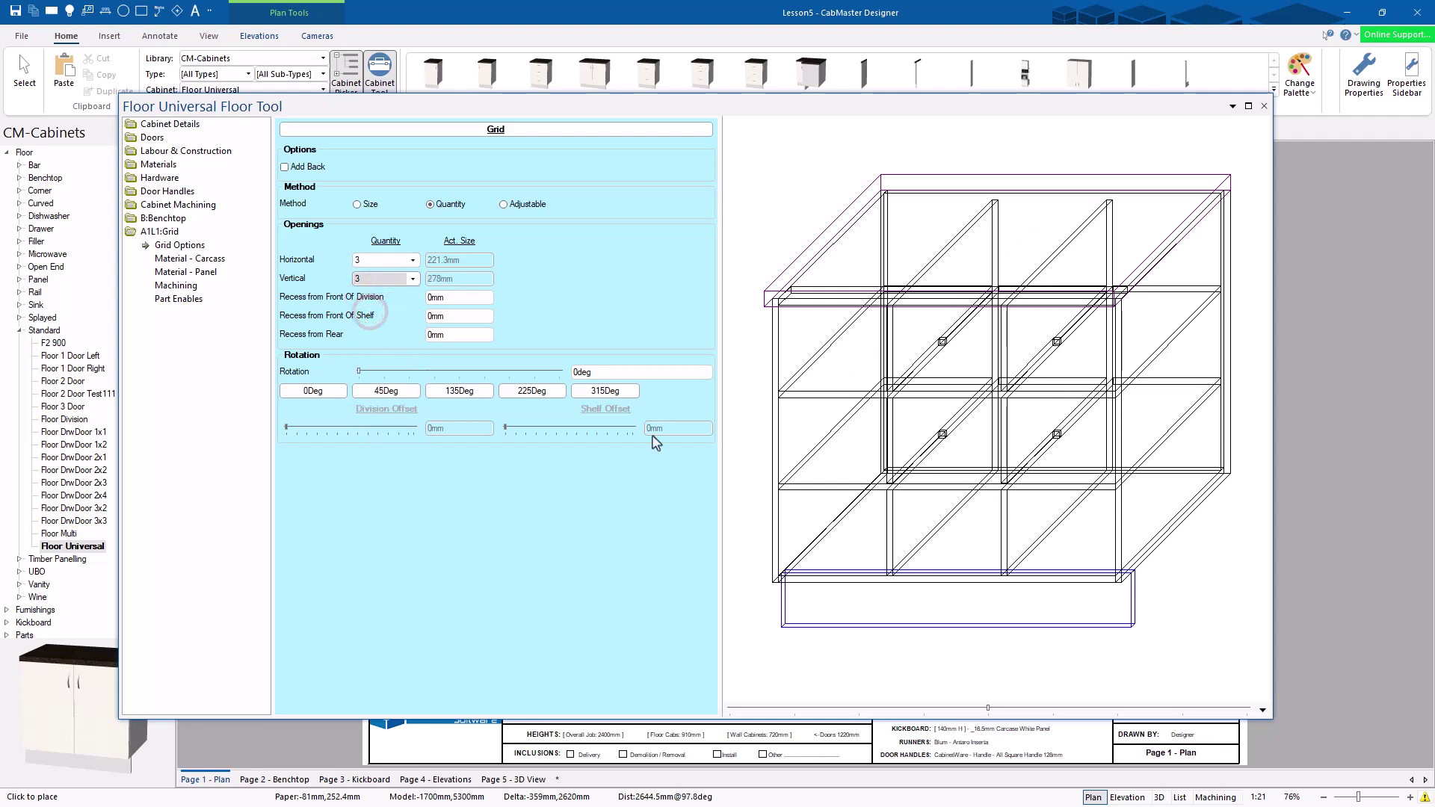
Display the cabinet preview as a textured 3D model and view it from the front
right_click(1266, 709)
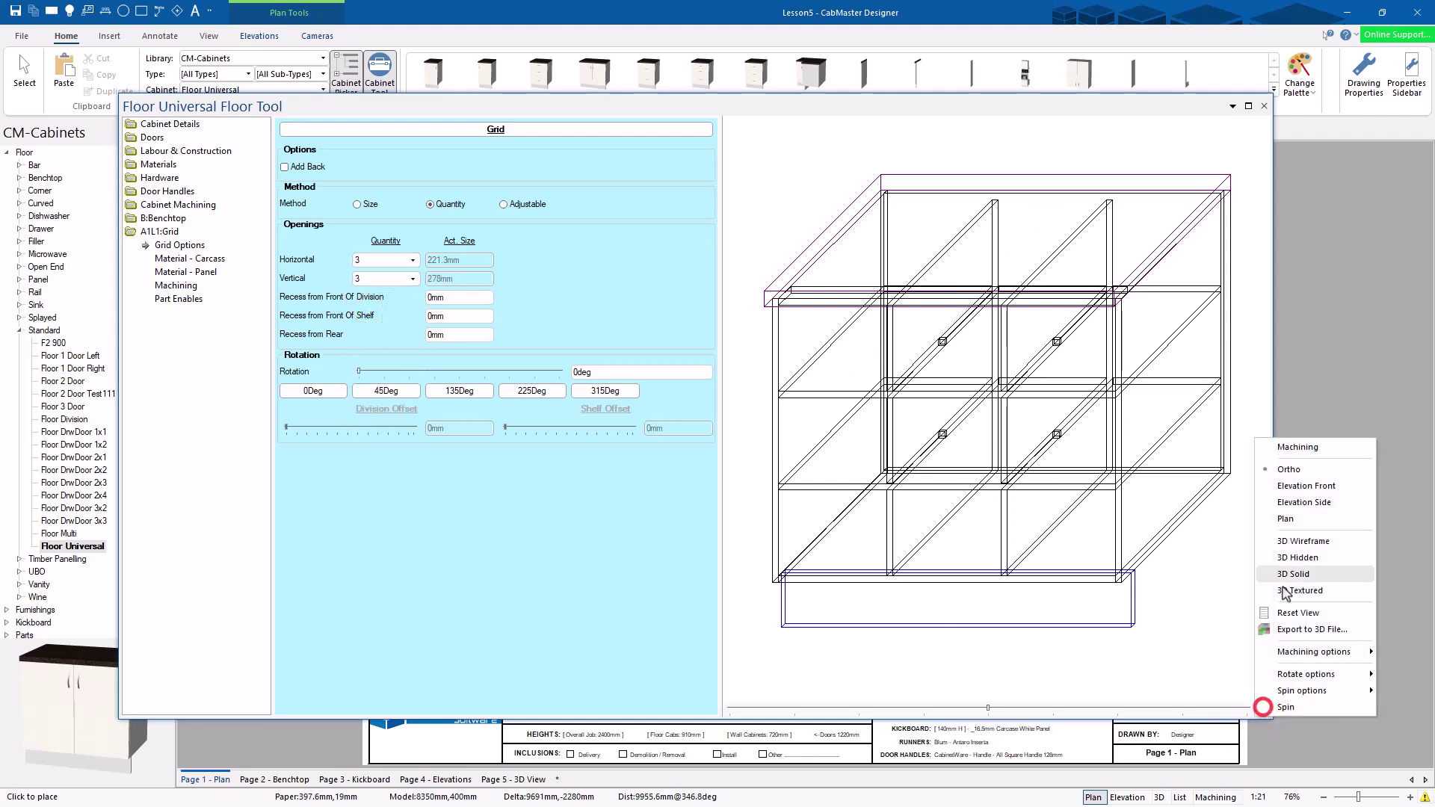
left_click(1300, 590)
left_click_drag(968, 529, 963, 457)
Try the 45-degree rotation preset on the grid and adjust the rotation to 77 degrees
left_click(382, 393)
left_click_drag(850, 450, 948, 434)
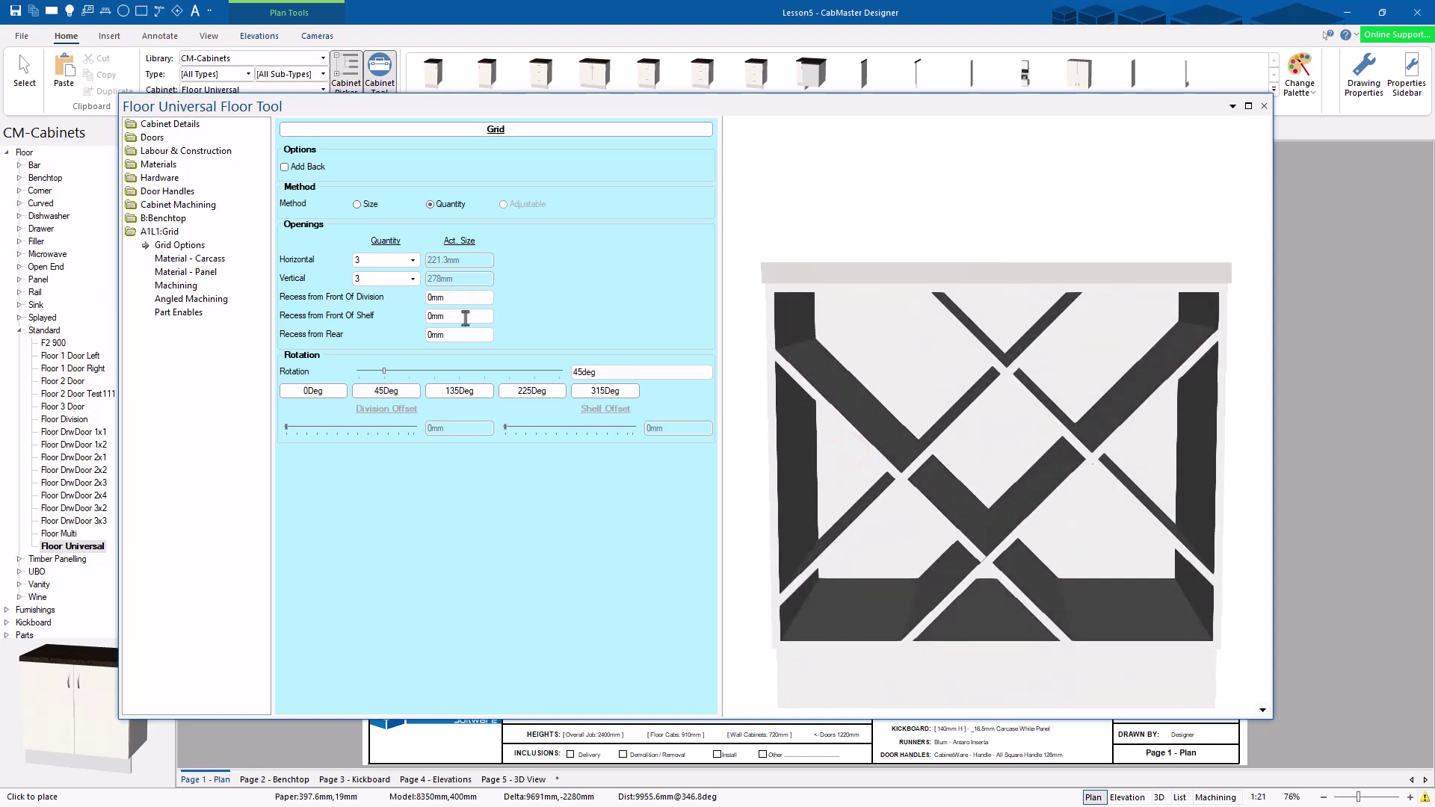
left_click_drag(383, 371, 400, 374)
left_click_drag(999, 471, 1089, 447)
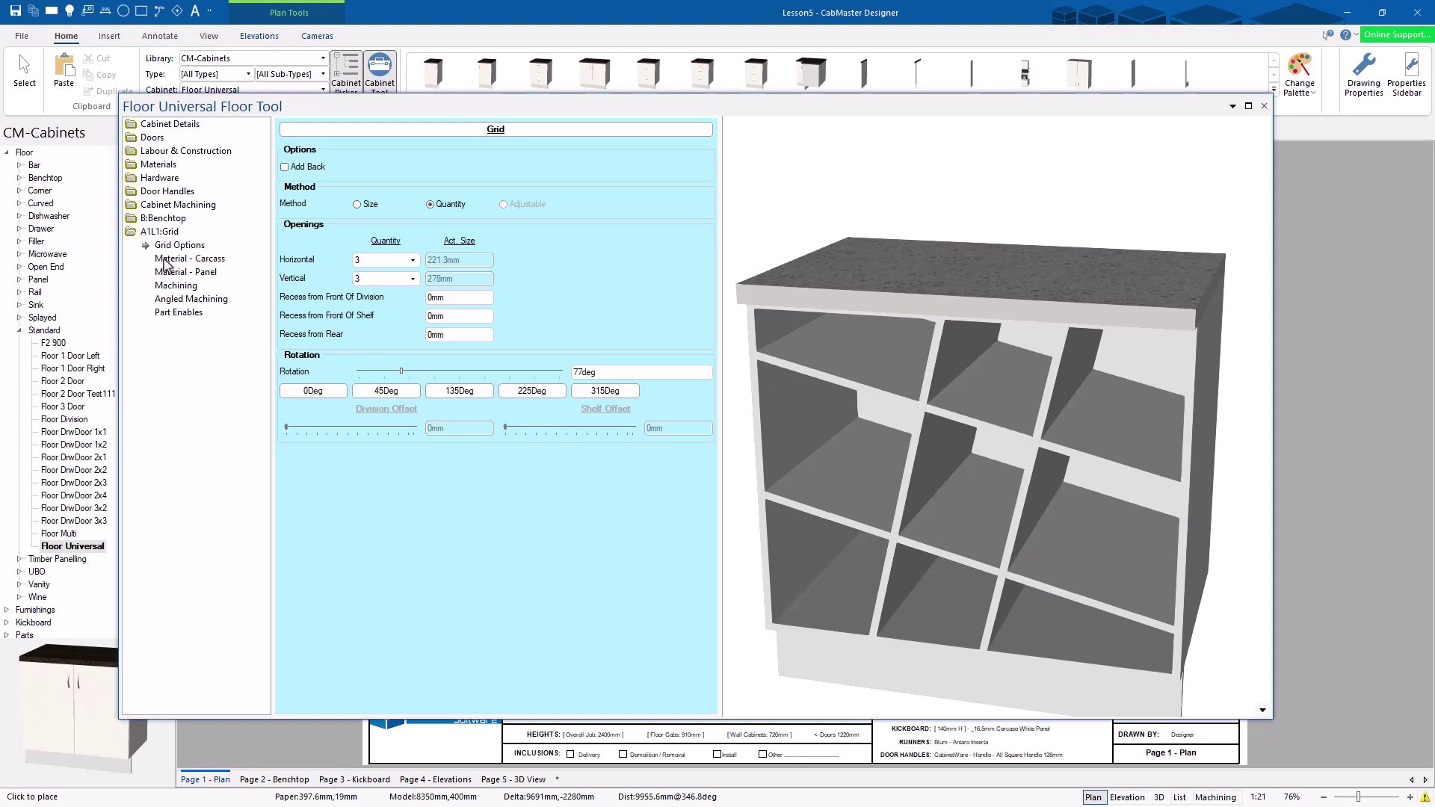
Look through the grid's carcass material, angled machining and part enable settings
left_click(167, 259)
left_click(191, 298)
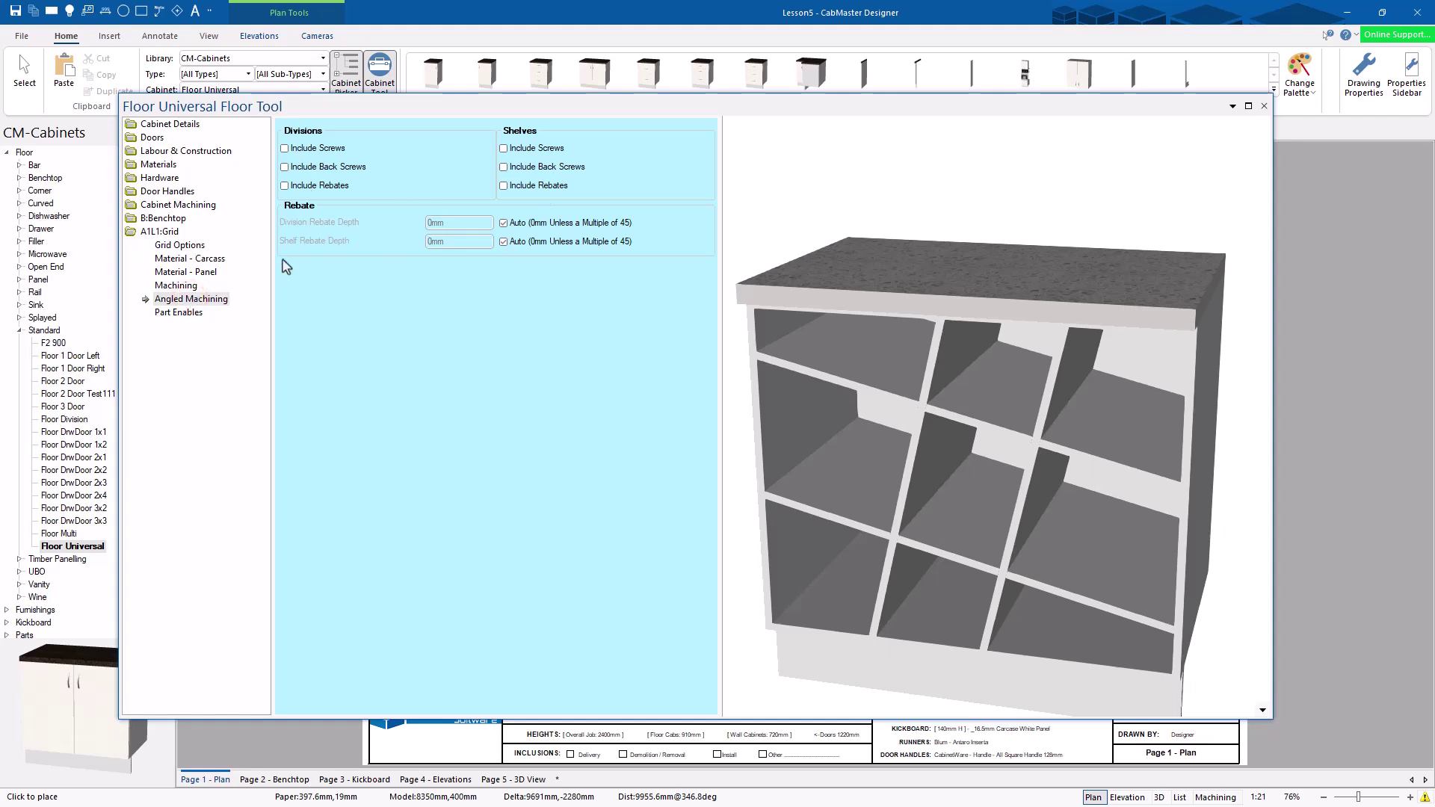
left_click(178, 313)
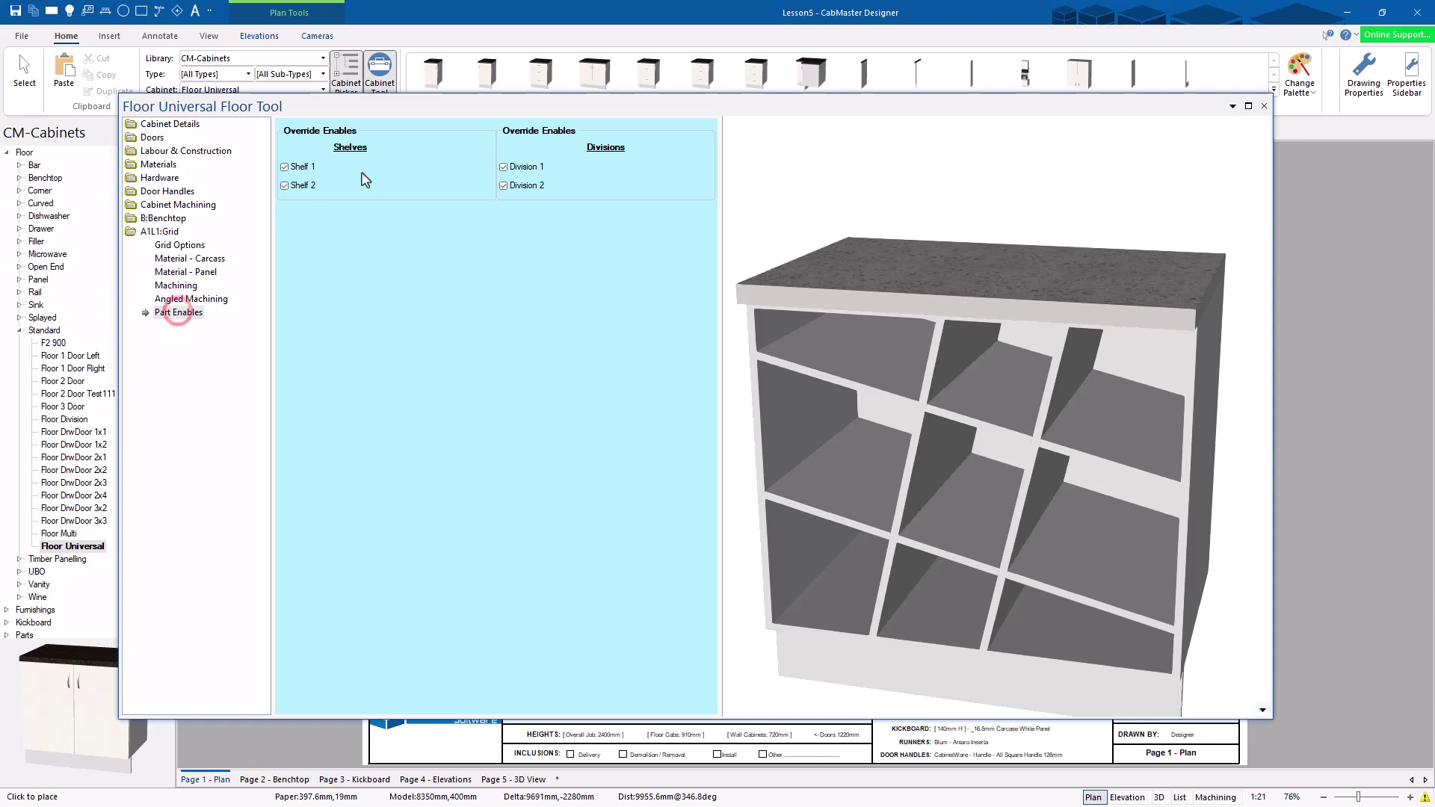
Try the grid without Shelf 1, restore it, exclude Shelf 2 instead, and close the cabinet's settings
left_click(296, 171)
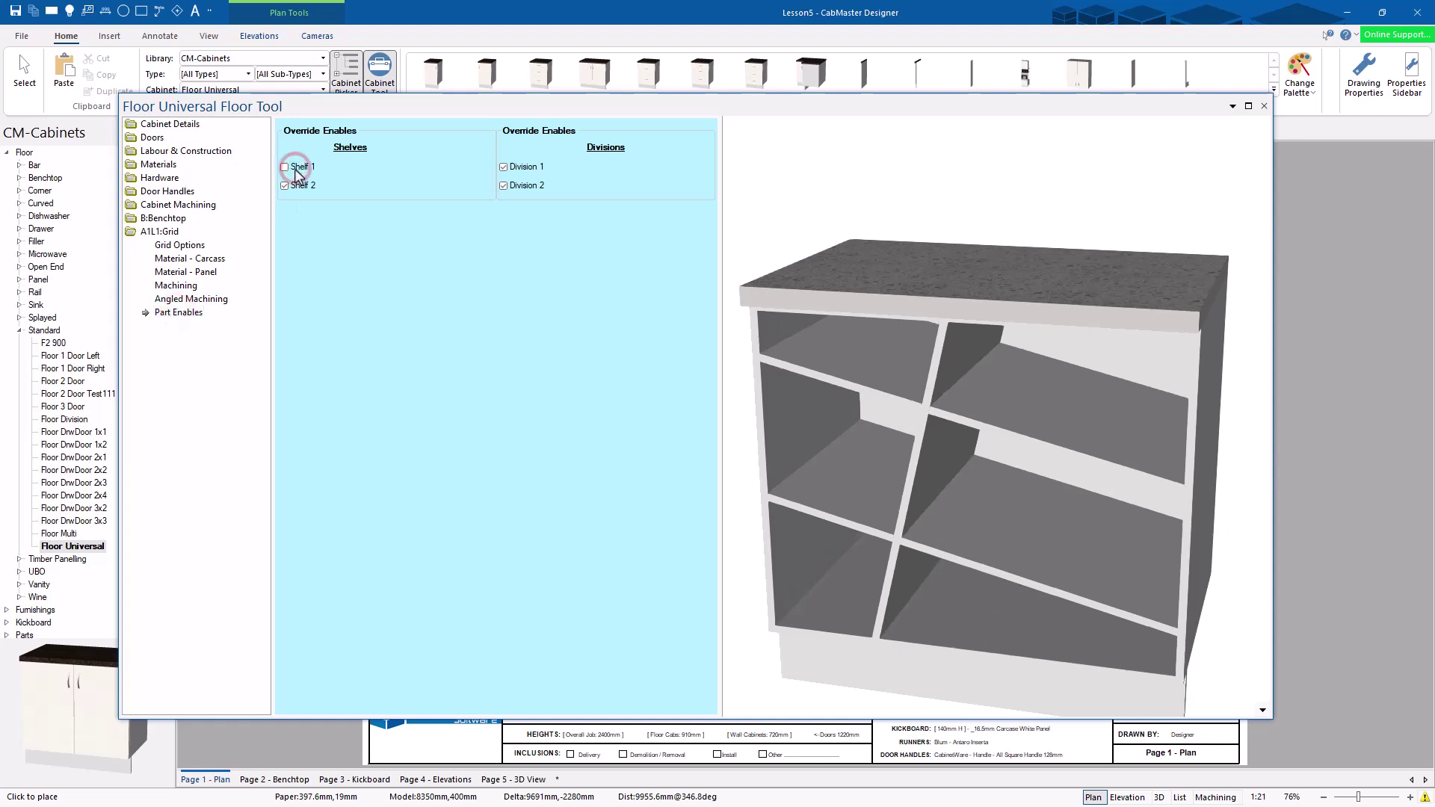
left_click_drag(1011, 431, 1130, 404)
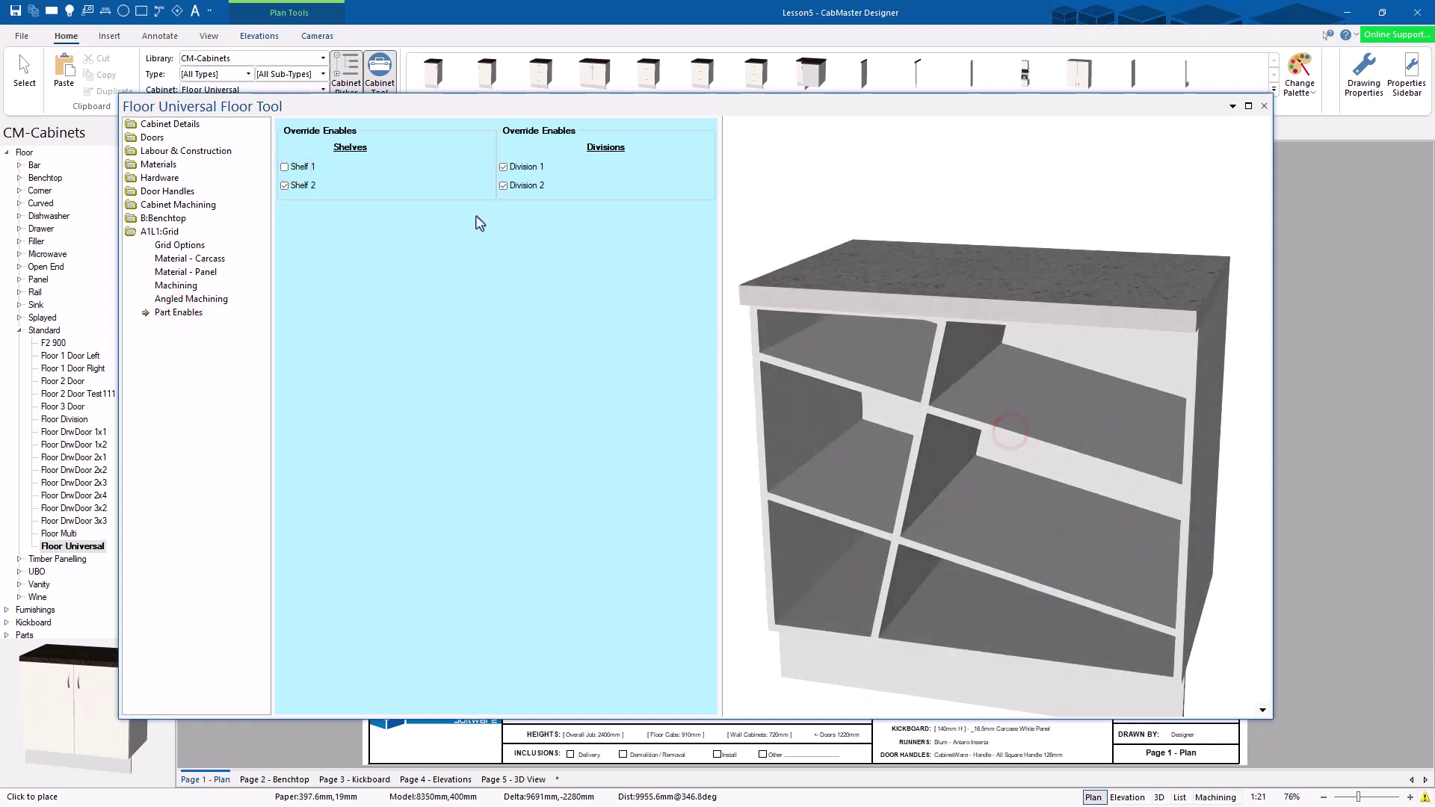
left_click(292, 166)
left_click(296, 184)
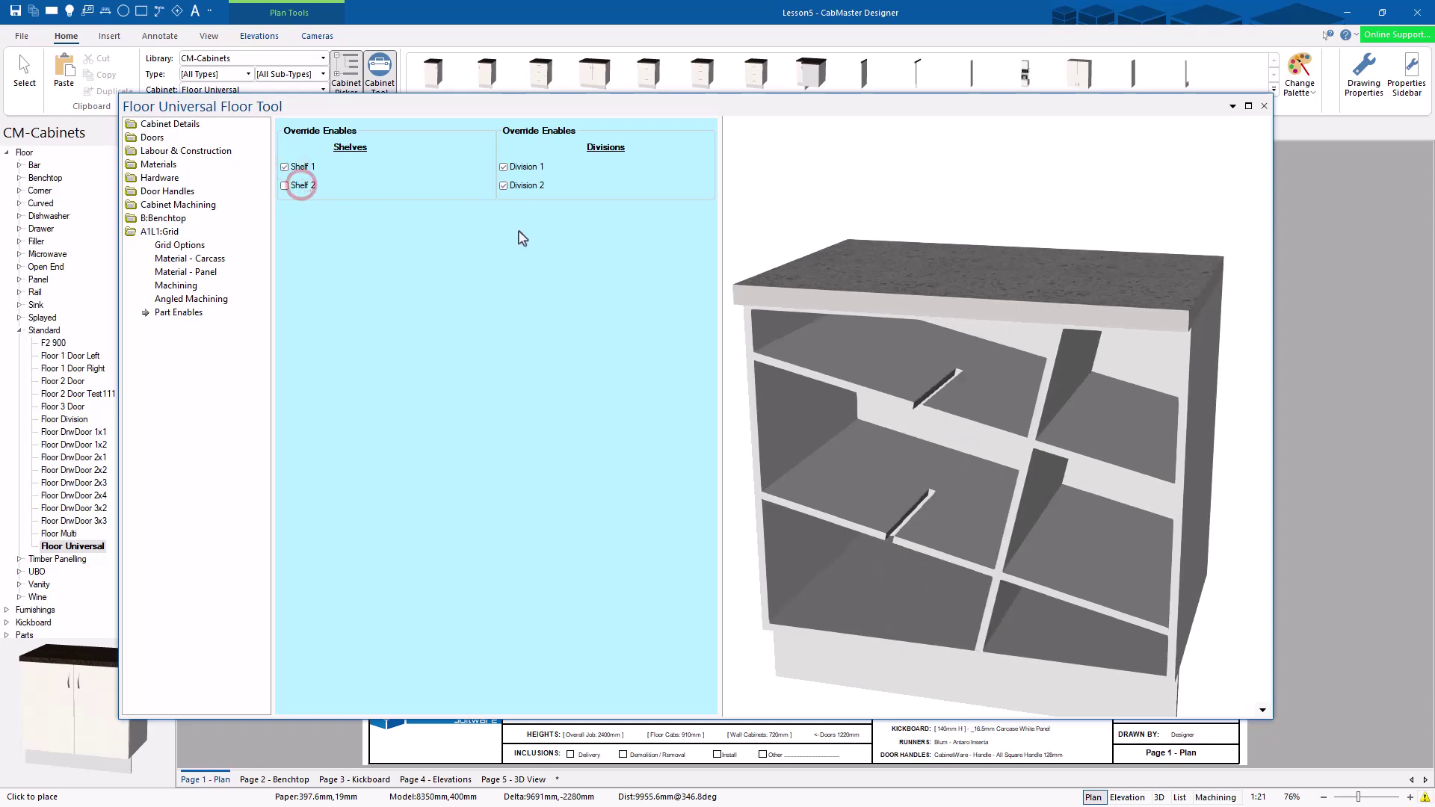
mouse_move(982, 309)
left_mouse_down()
mouse_move(1003, 380)
mouse_move(934, 432)
mouse_move(918, 424)
left_mouse_up()
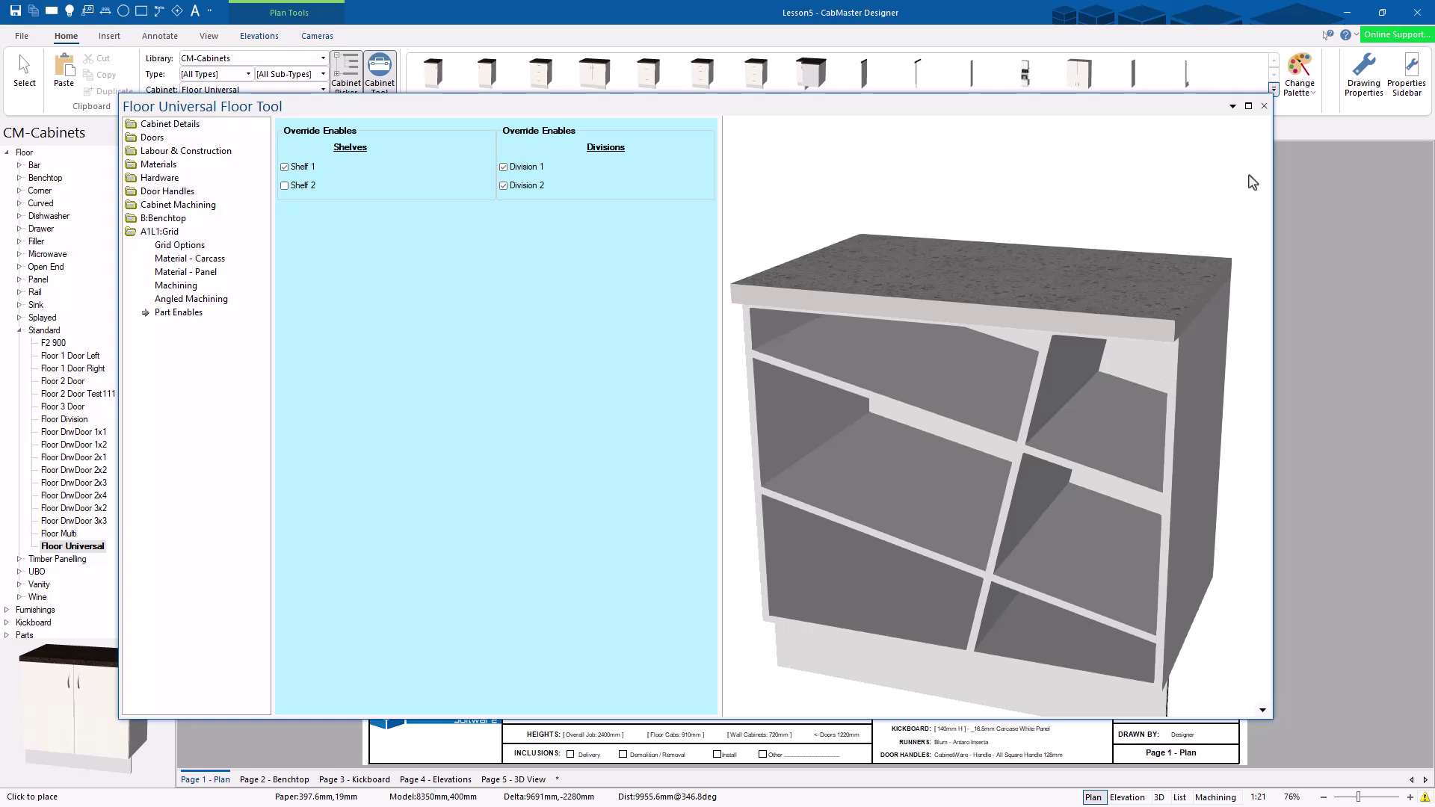
left_click(1263, 104)
Open the settings of the Tall Universal cabinet from the Standard group of the Tall cabinets
left_click(20, 330)
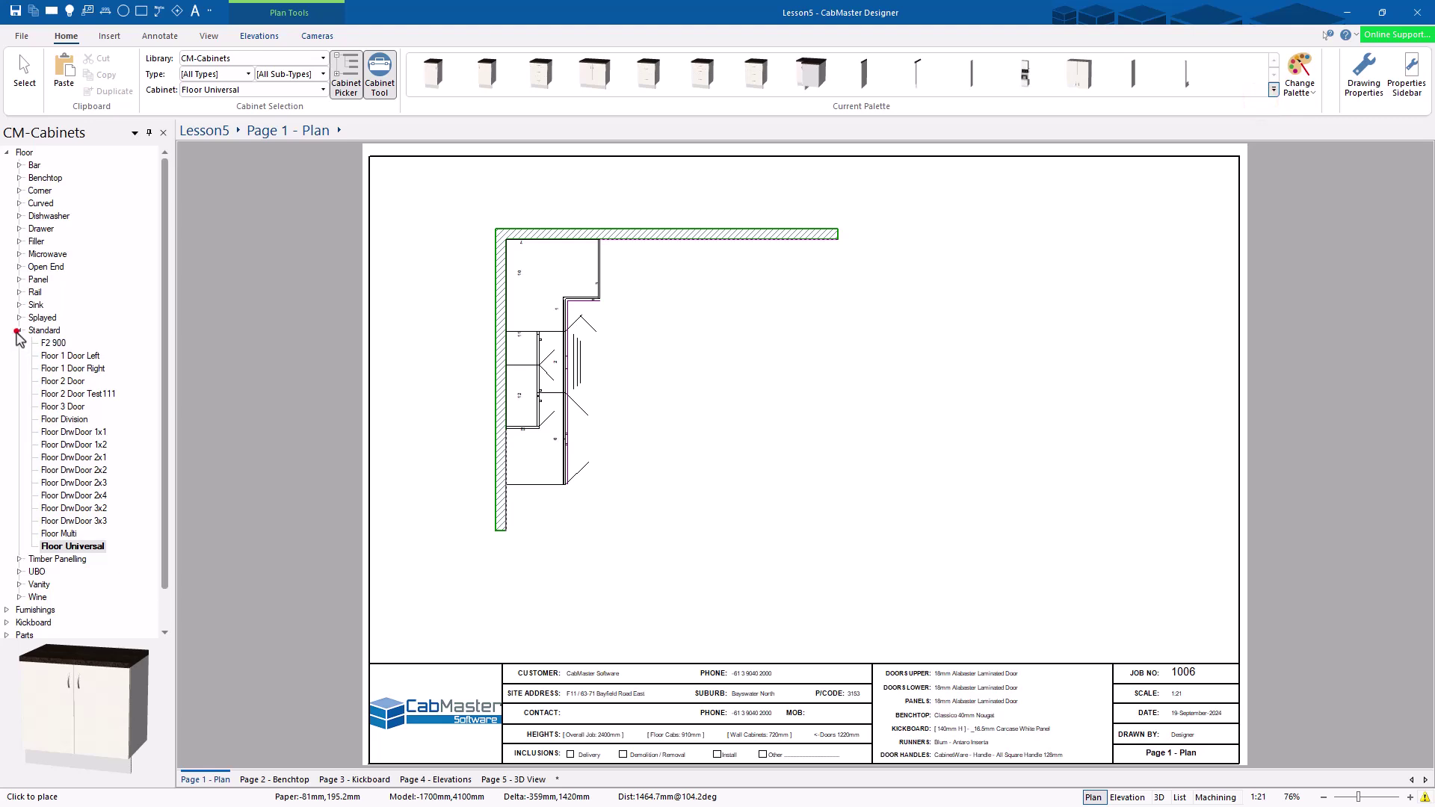
left_click(7, 152)
left_click(7, 203)
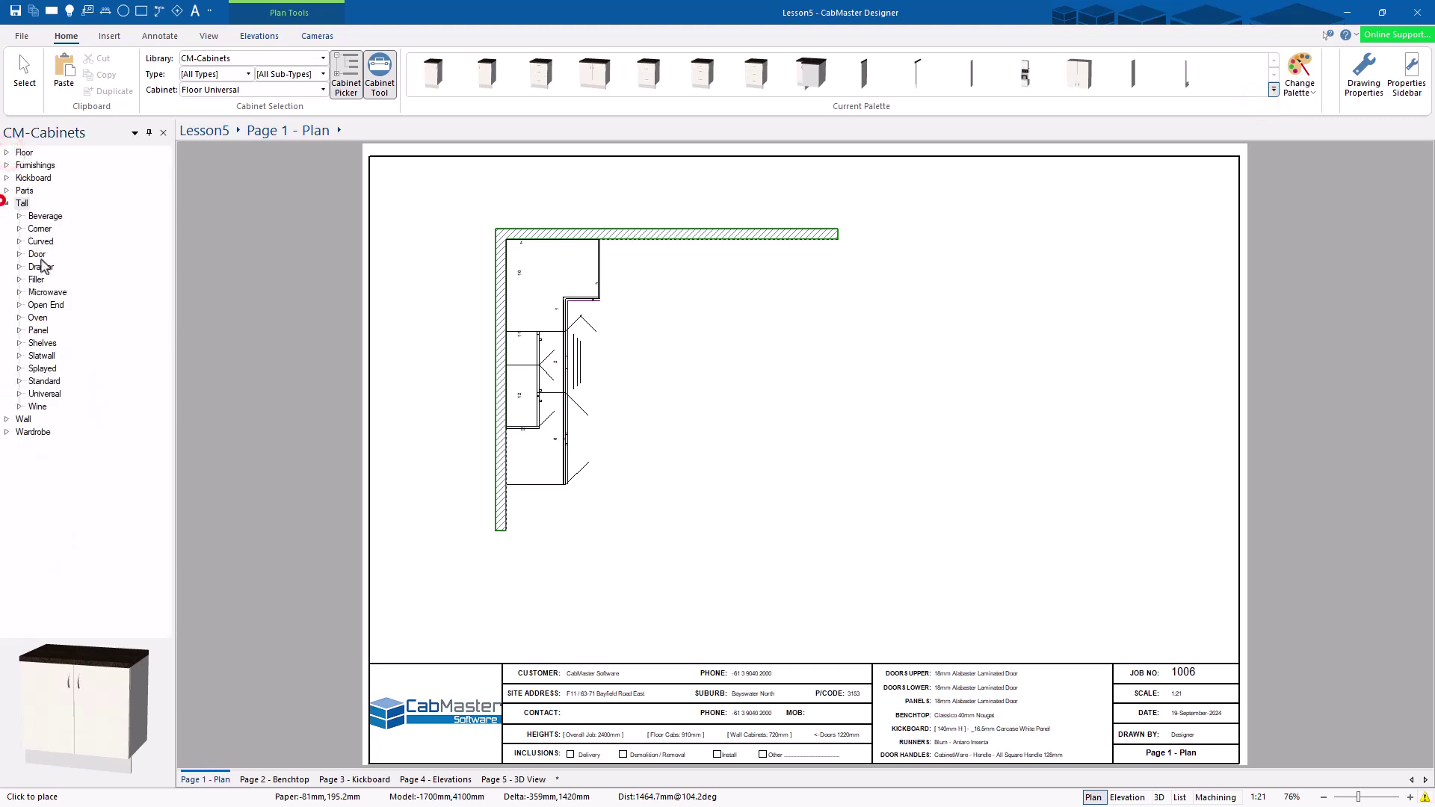
left_click(19, 381)
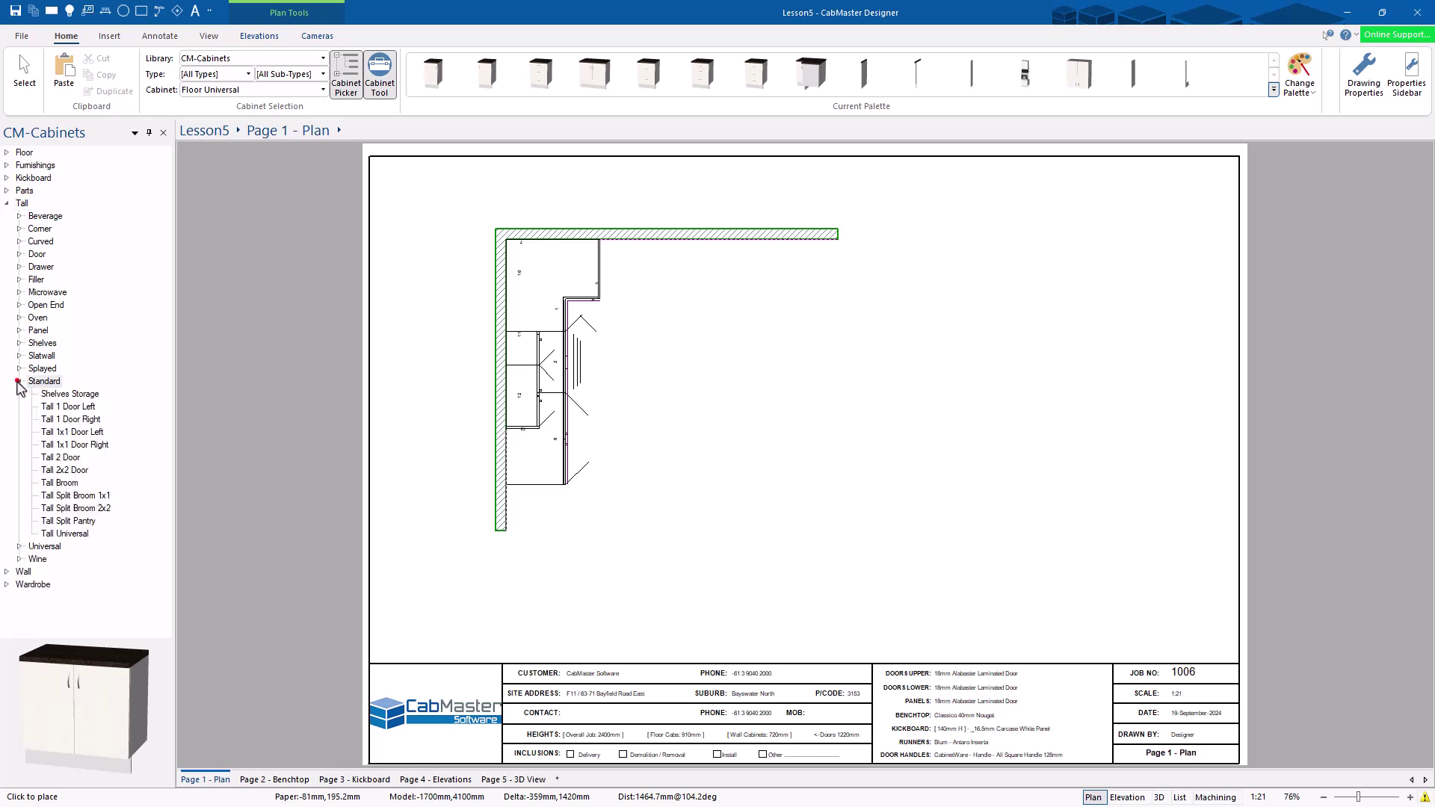
left_click(66, 534)
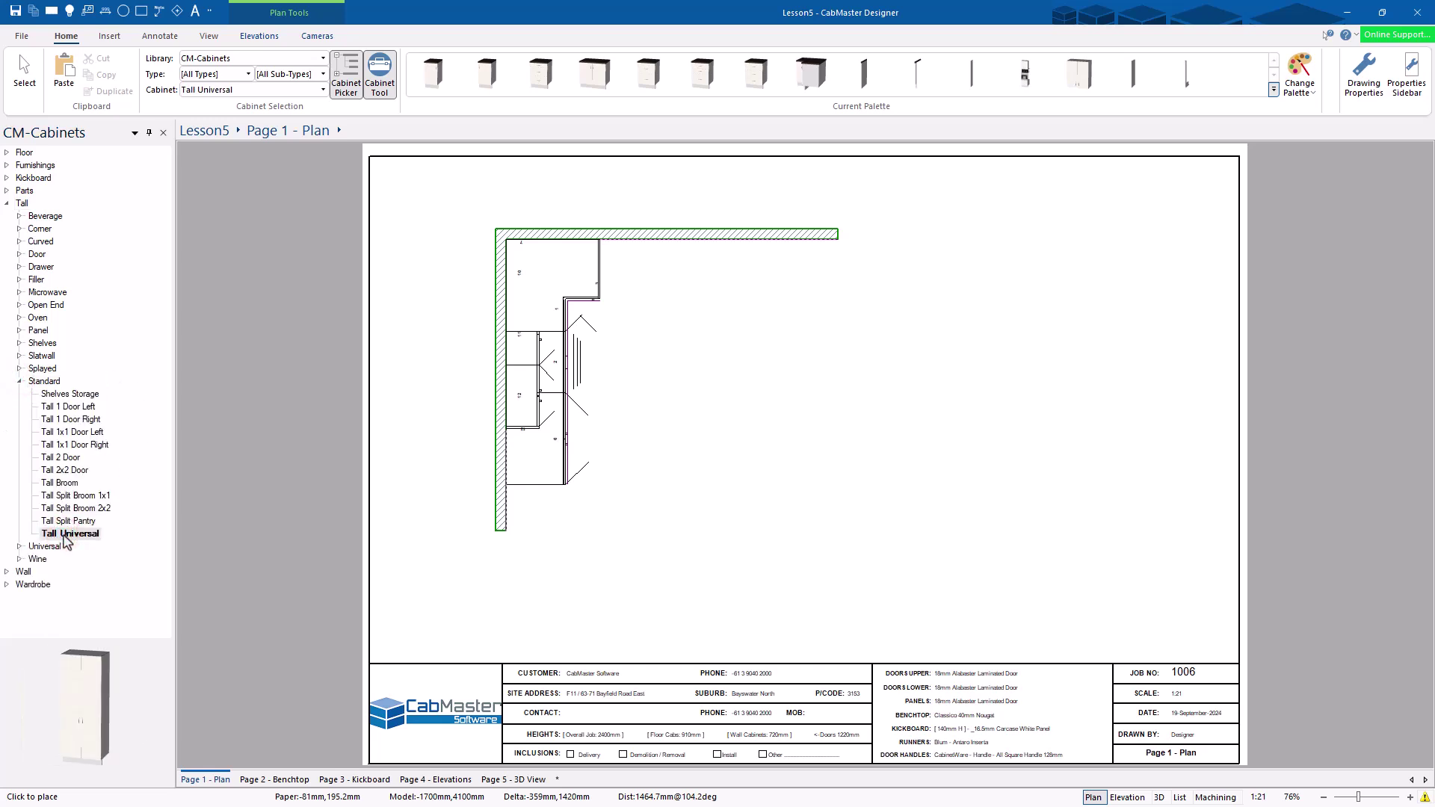
double_click(63, 534)
mouse_move(999, 332)
left_mouse_down()
mouse_move(859, 320)
mouse_move(1078, 179)
left_mouse_up()
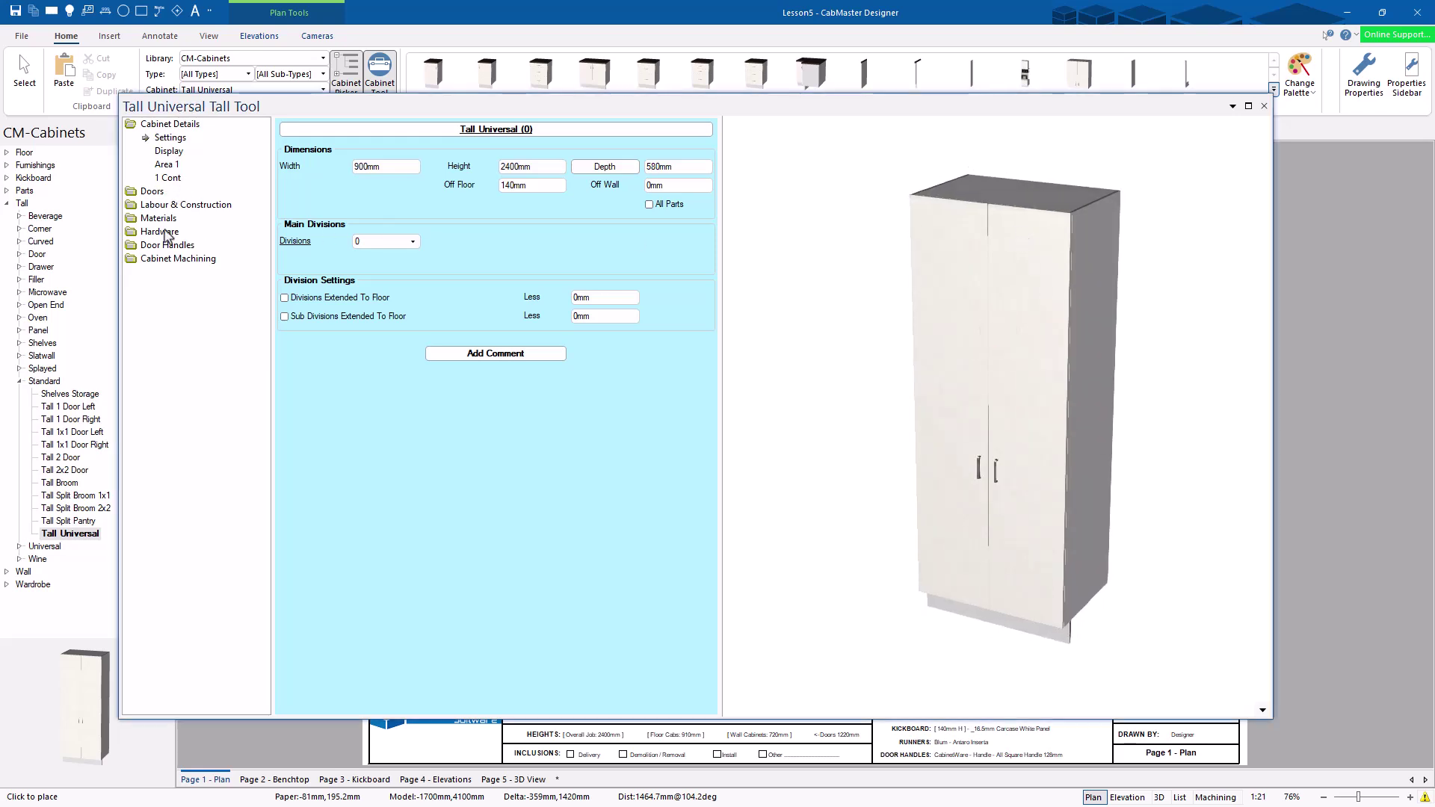
Exclude the division doors from the Tall Universal cabinet to expose its interior
left_click(151, 191)
left_click(172, 157)
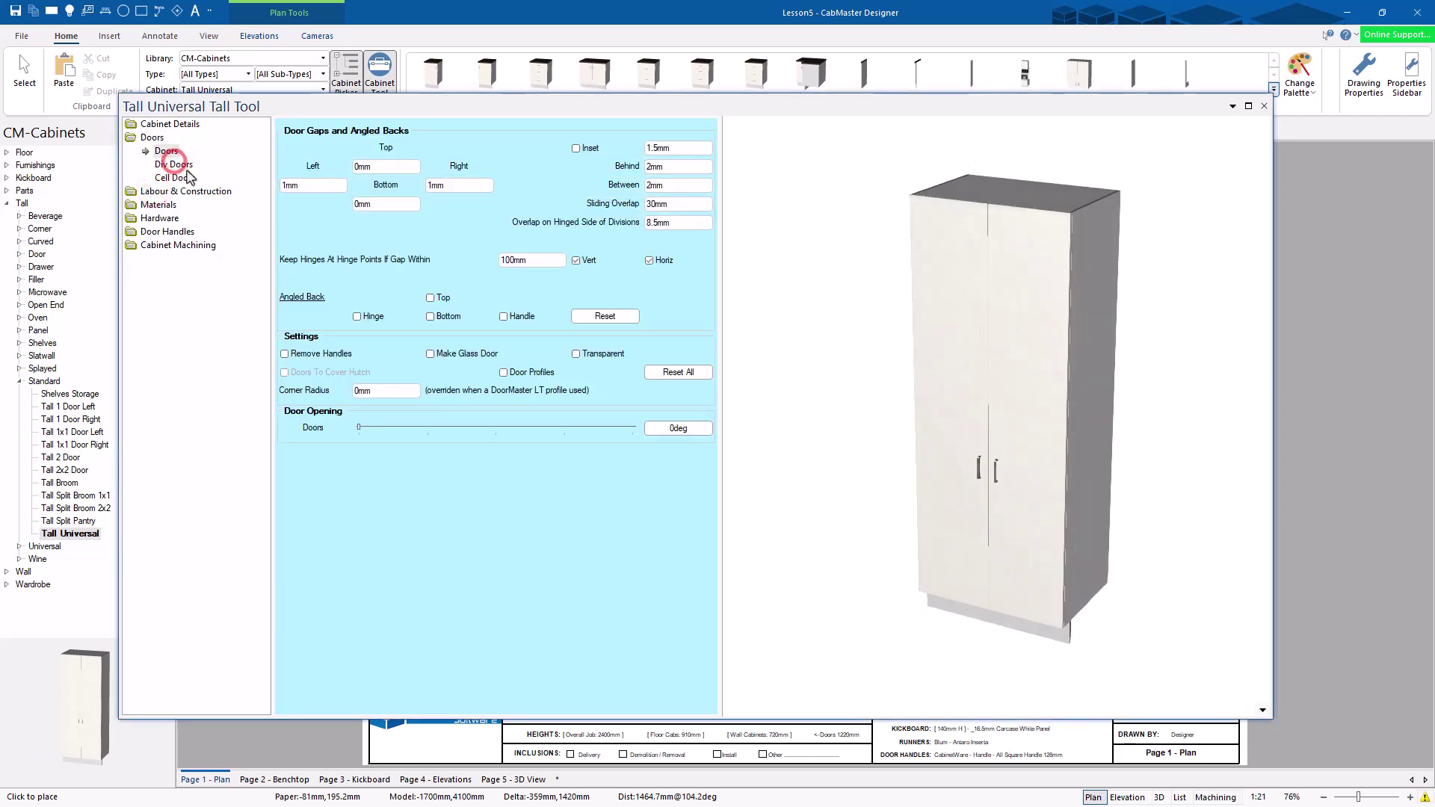
left_click(174, 165)
left_click(284, 129)
left_click_drag(1067, 349, 977, 361)
Examine the content types offered for Area 1 of the tall cabinet, and close its settings
left_click(182, 125)
left_click(166, 164)
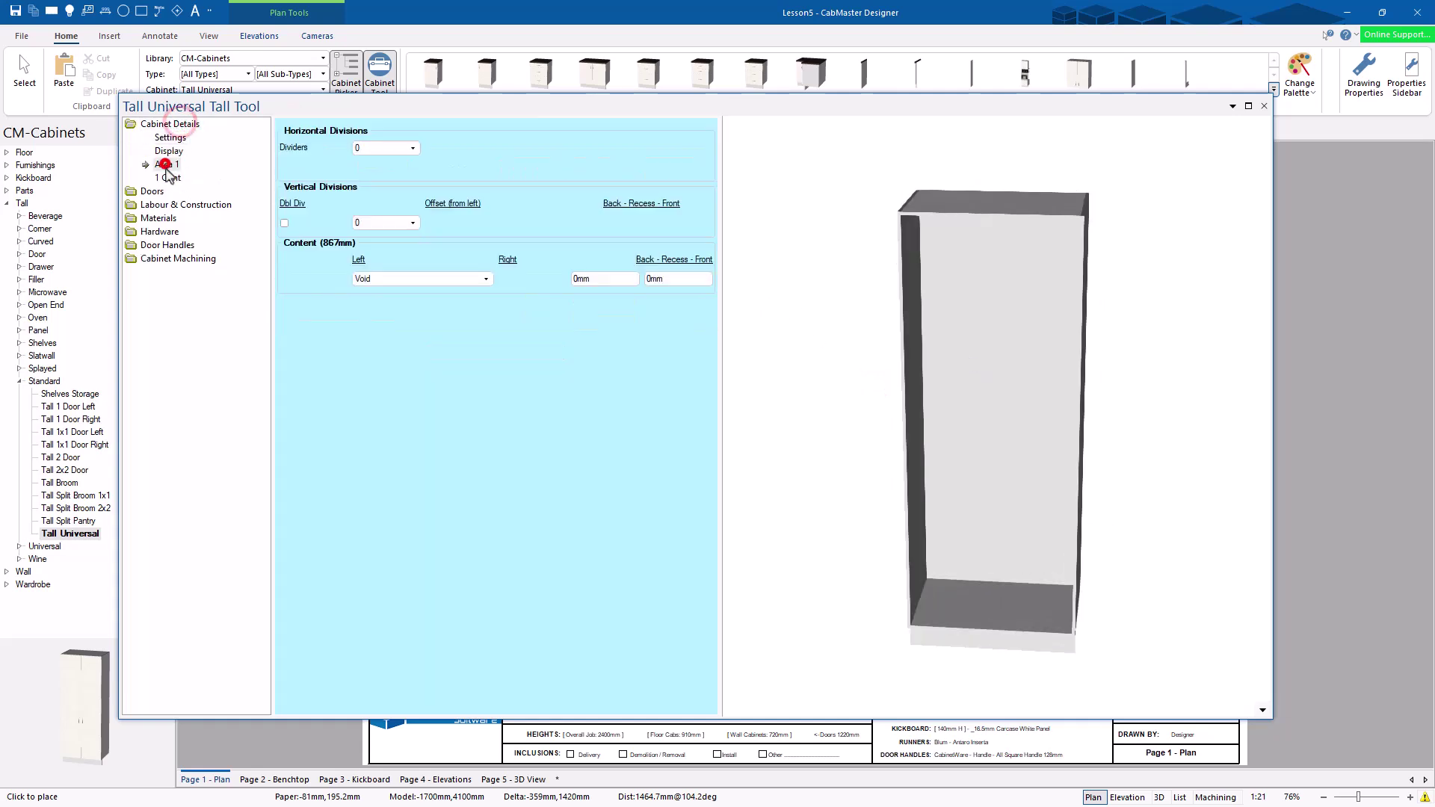
left_click(435, 278)
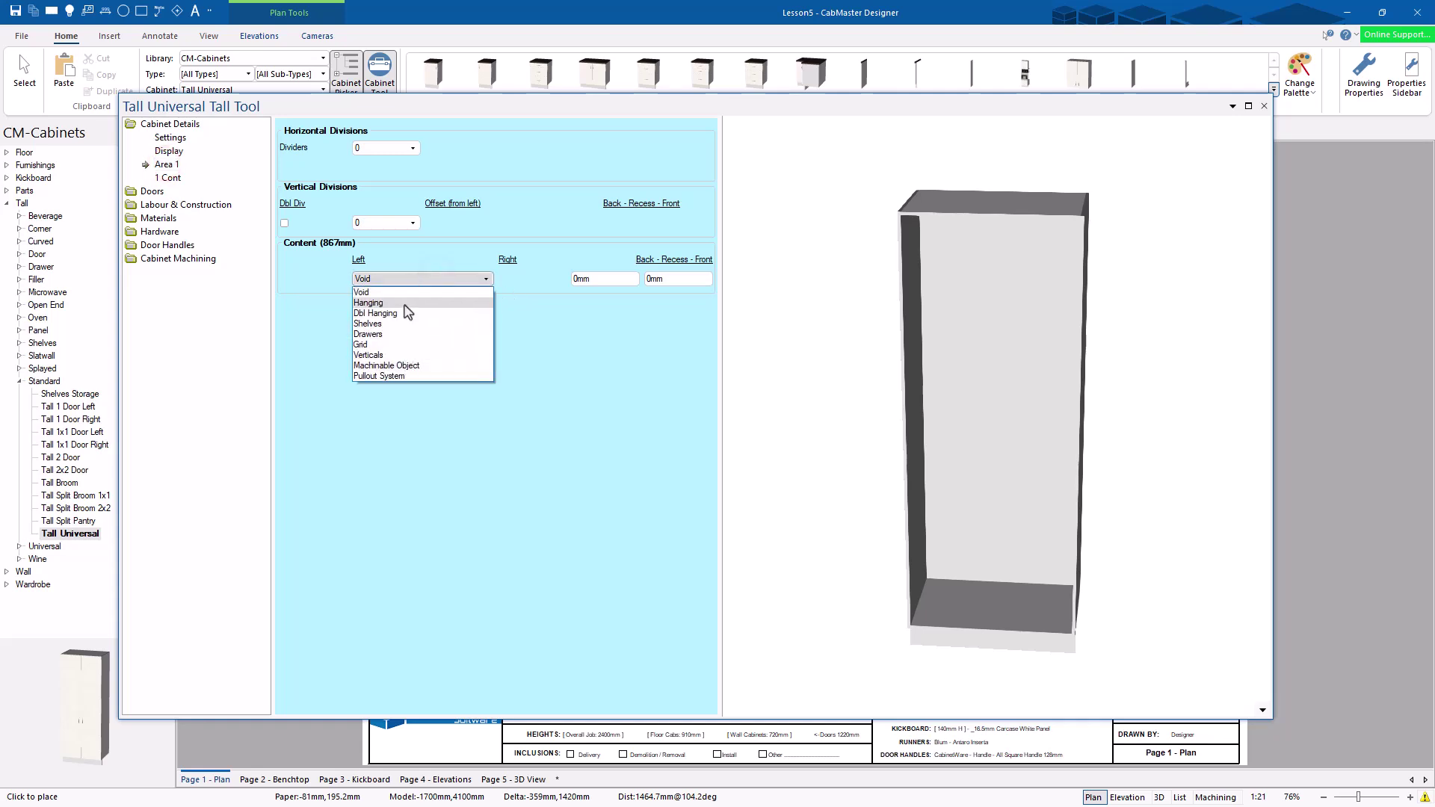
left_click(536, 337)
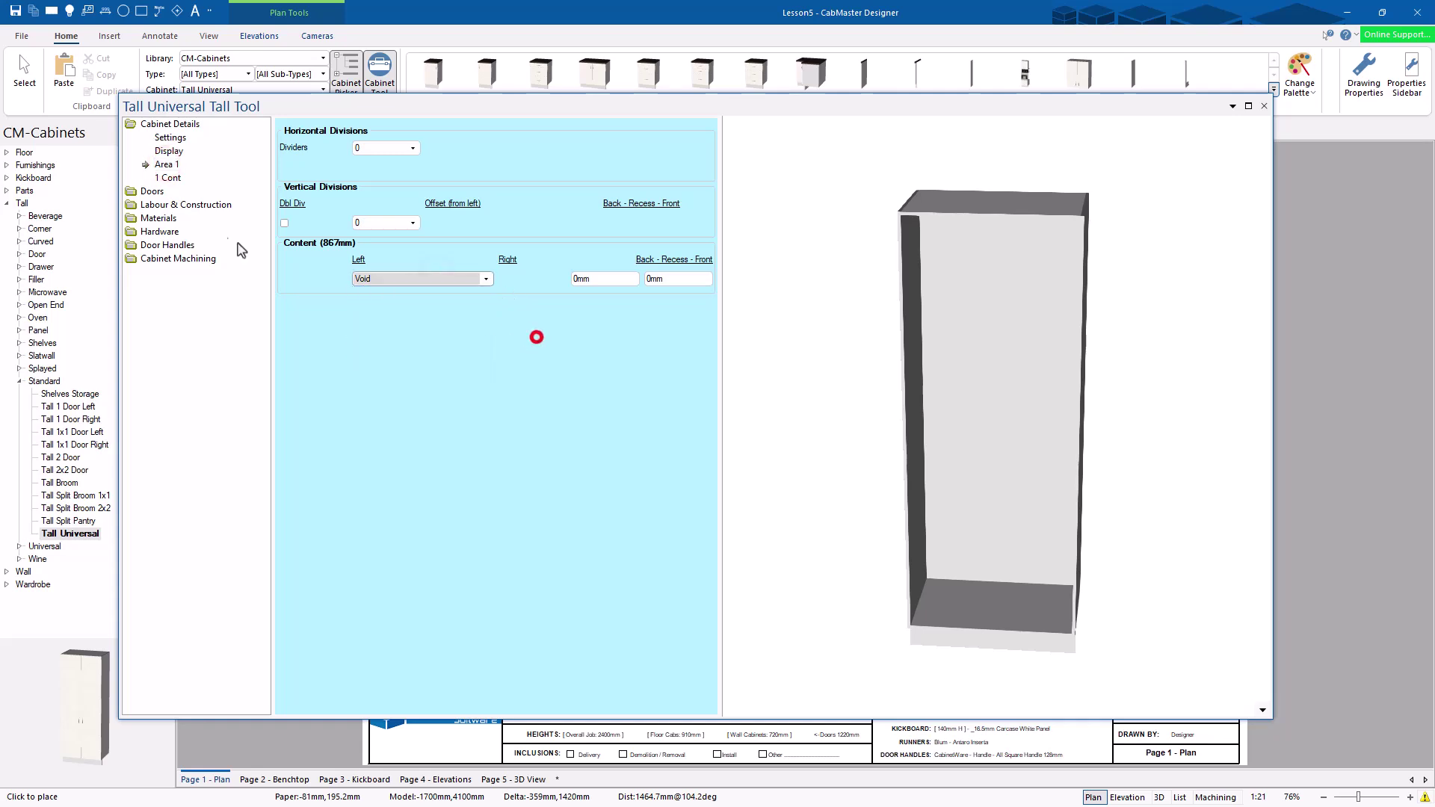
left_click(1263, 105)
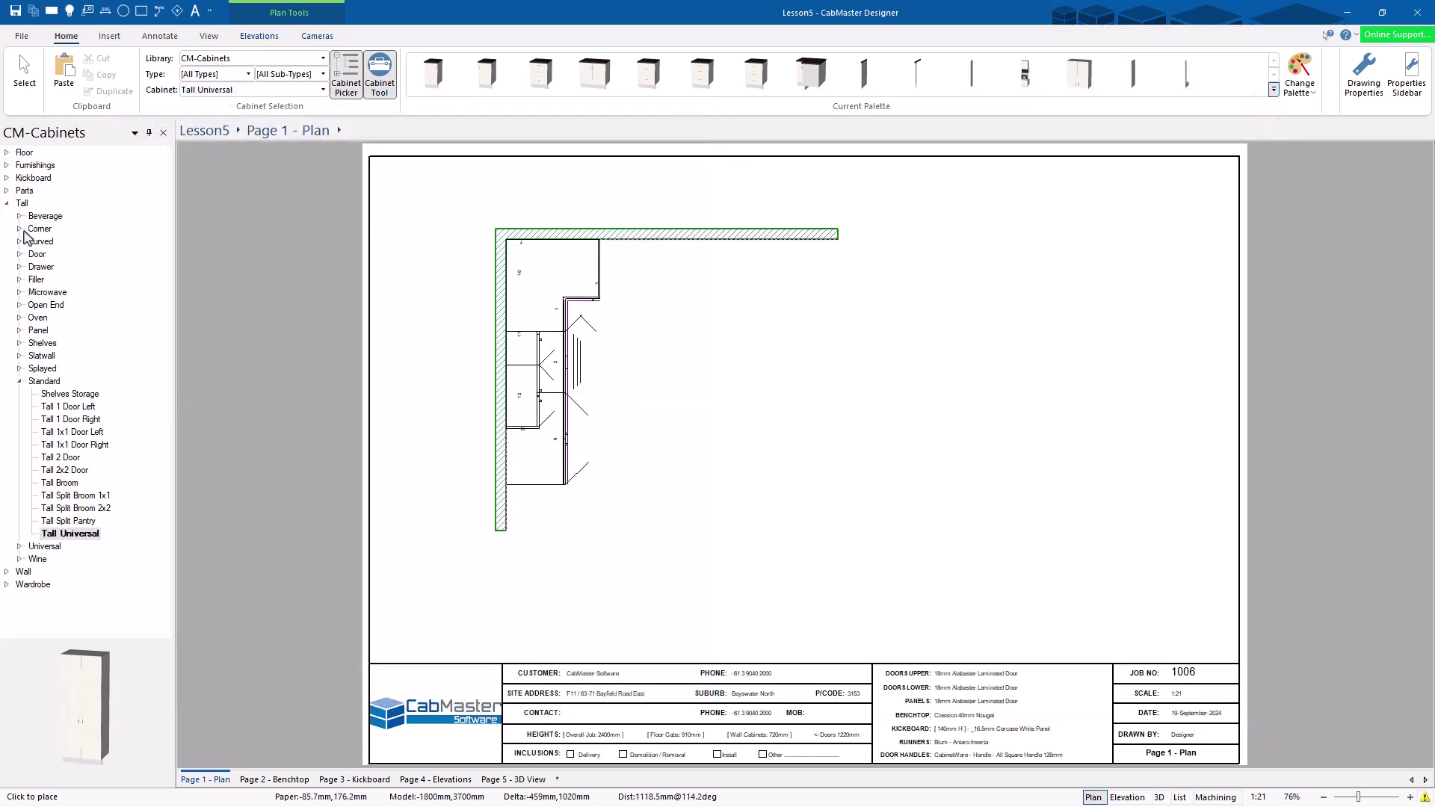
Open the Wall Universal cabinet from the Standard group of the Wall cabinets, inspect it, and close its settings
left_click(7, 203)
left_click(7, 216)
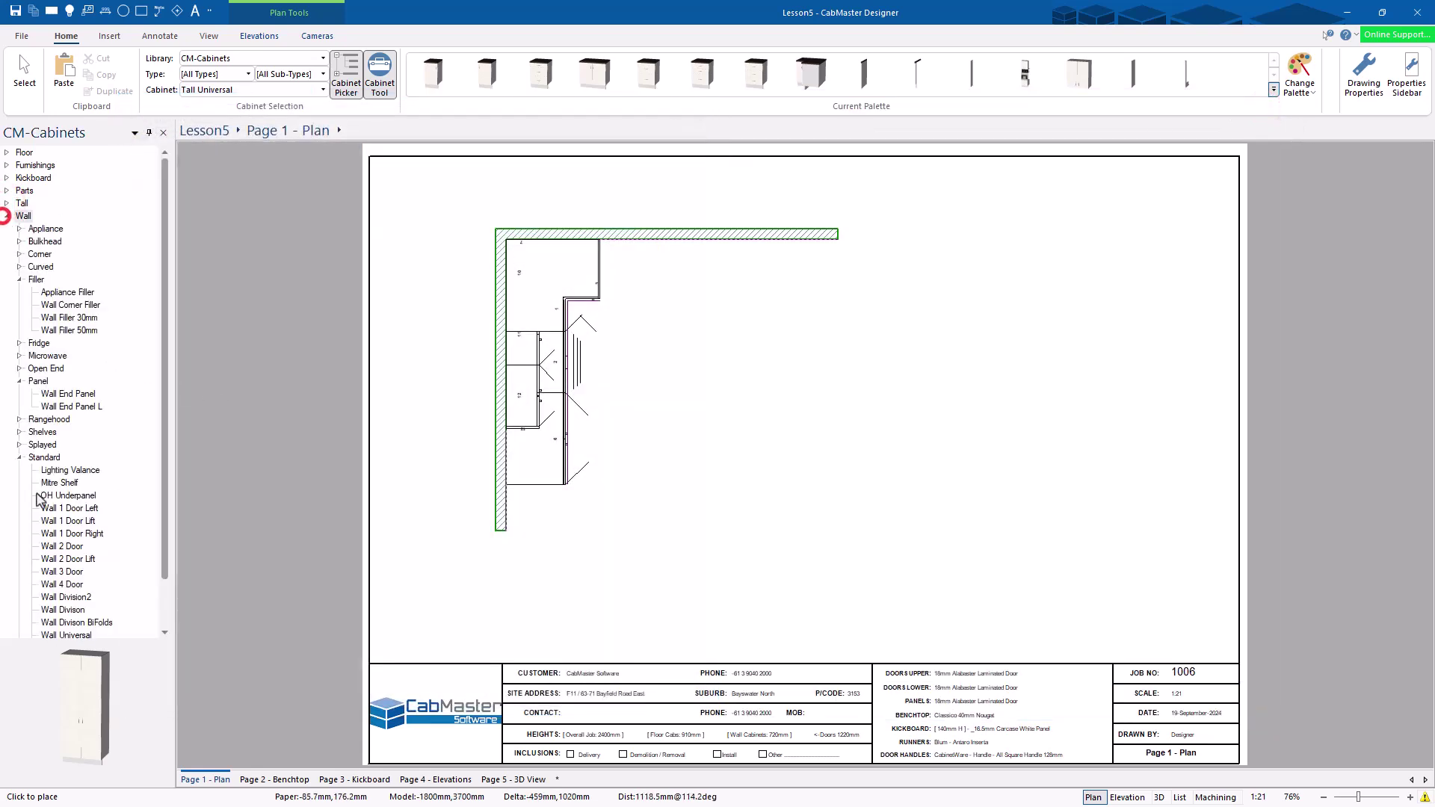
left_click(19, 279)
left_click(18, 330)
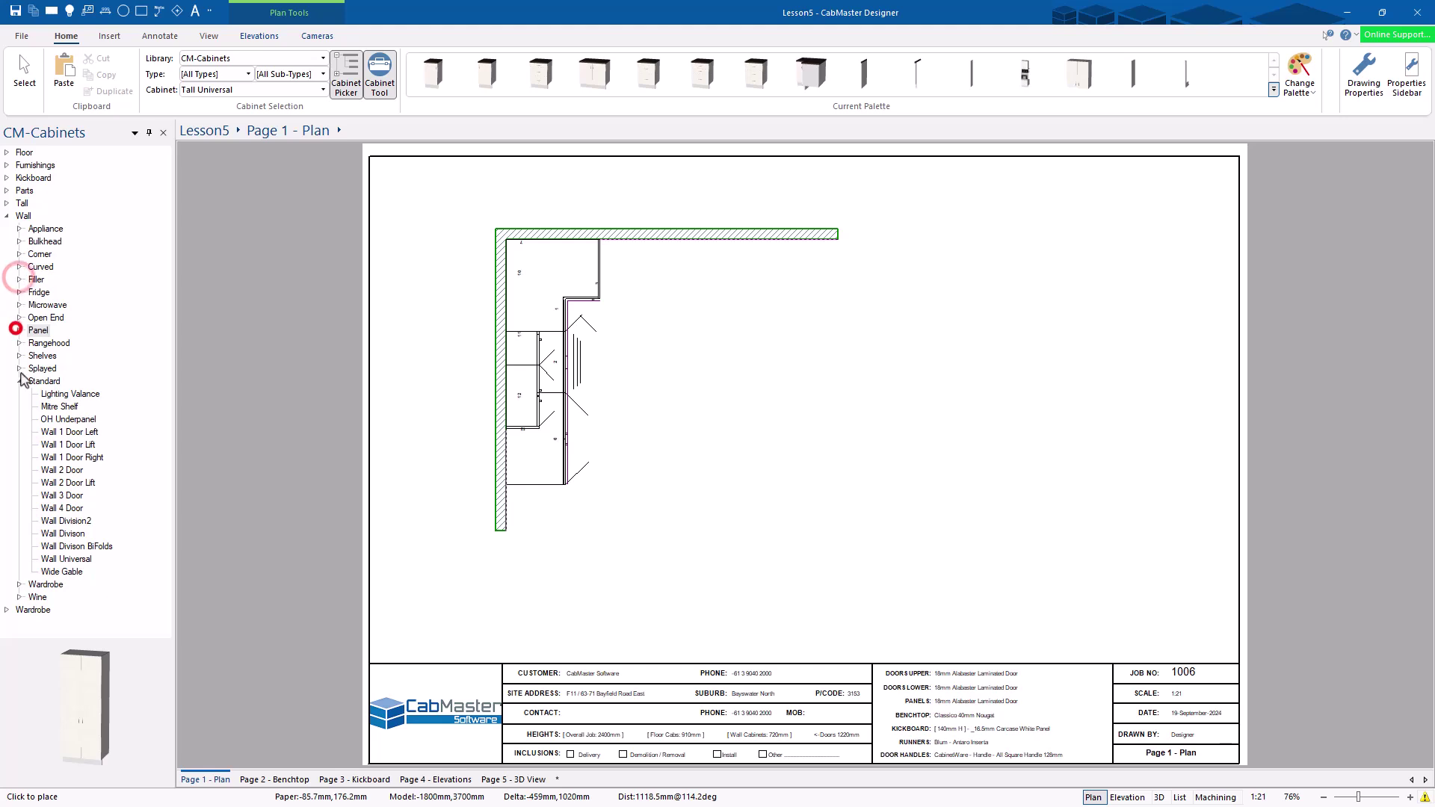
double_click(69, 559)
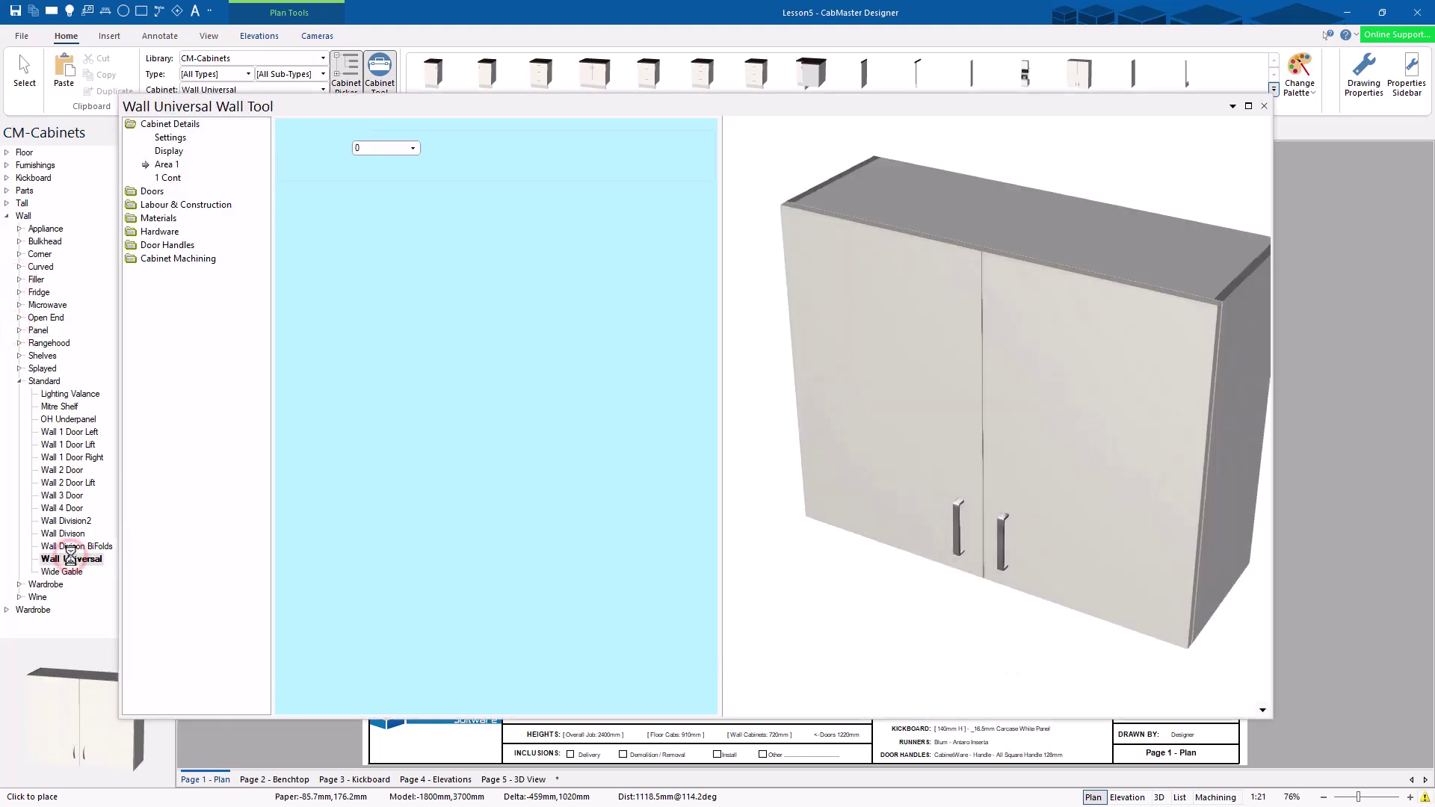
left_click_drag(973, 361, 858, 365)
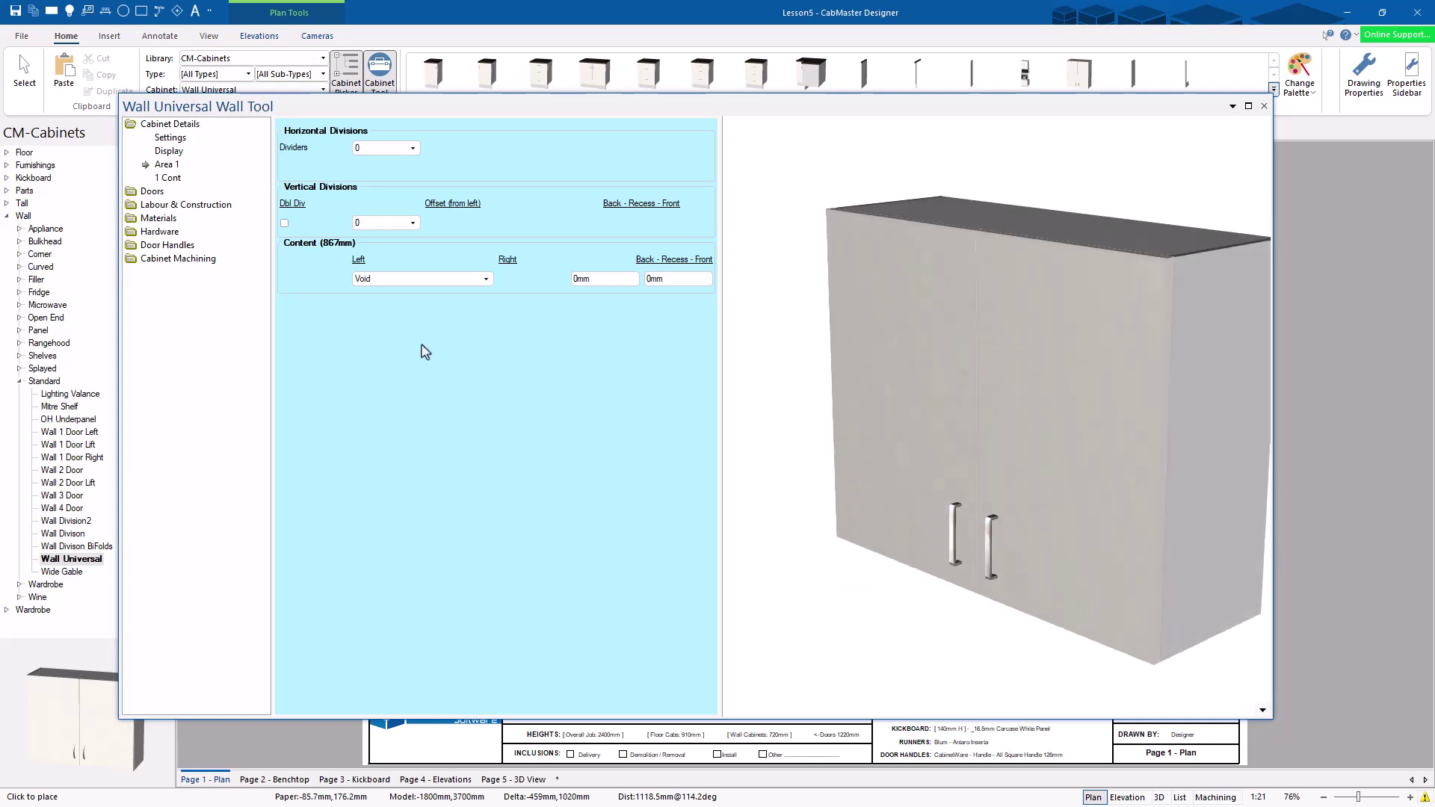
left_click(1263, 106)
Open the settings of the Universal2 cabinet from the Universal group of the Tall cabinets
left_click(6, 216)
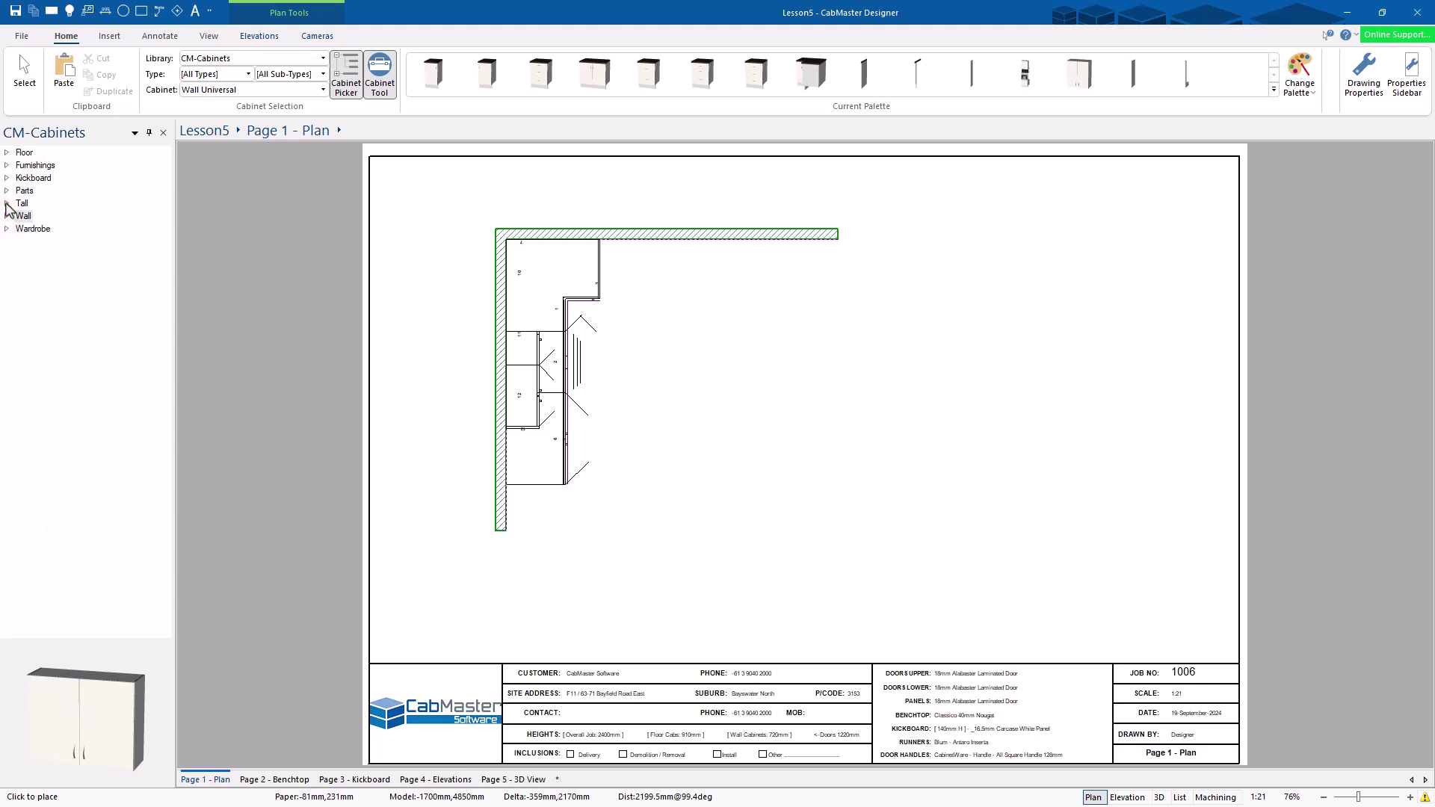
left_click(7, 204)
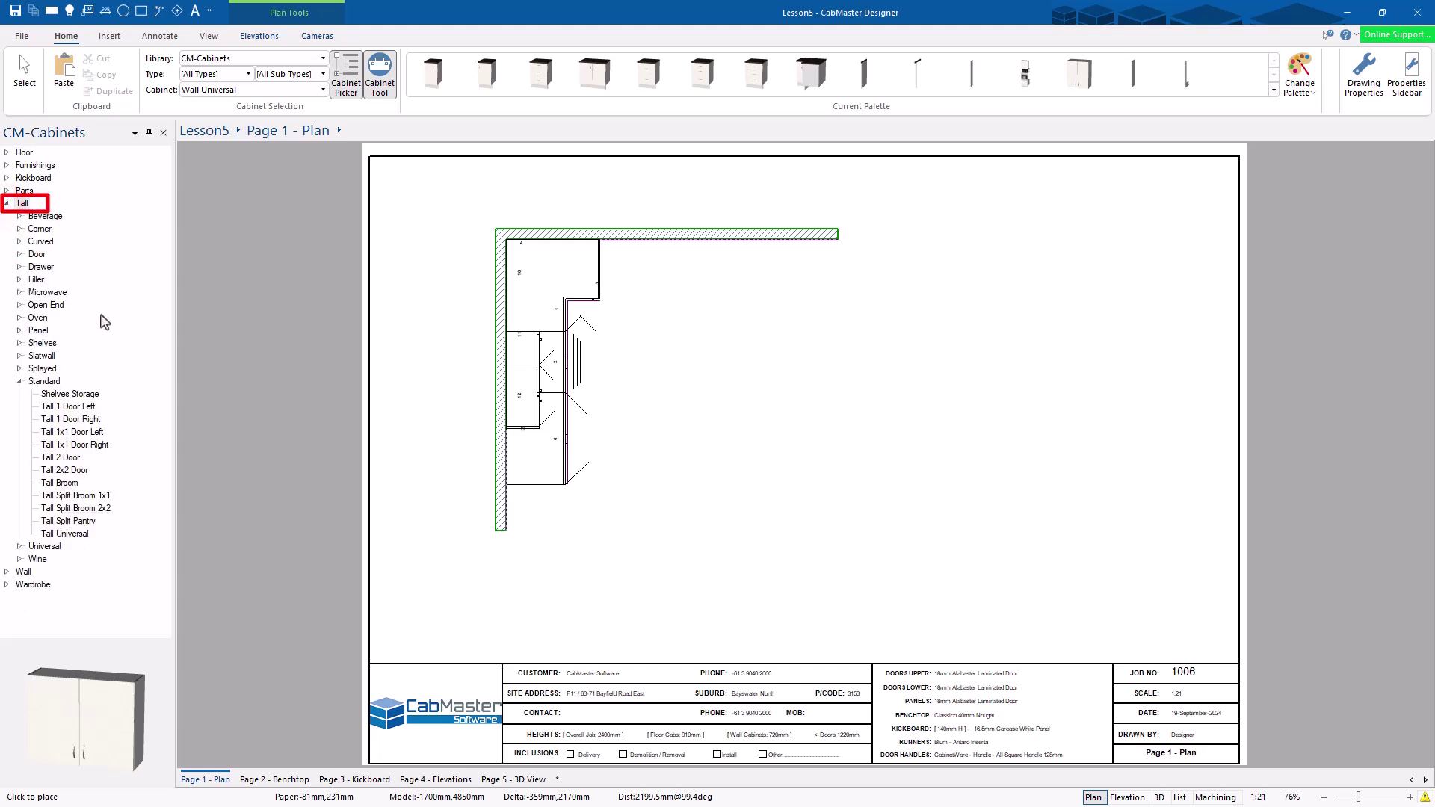
left_click(19, 381)
left_click(19, 394)
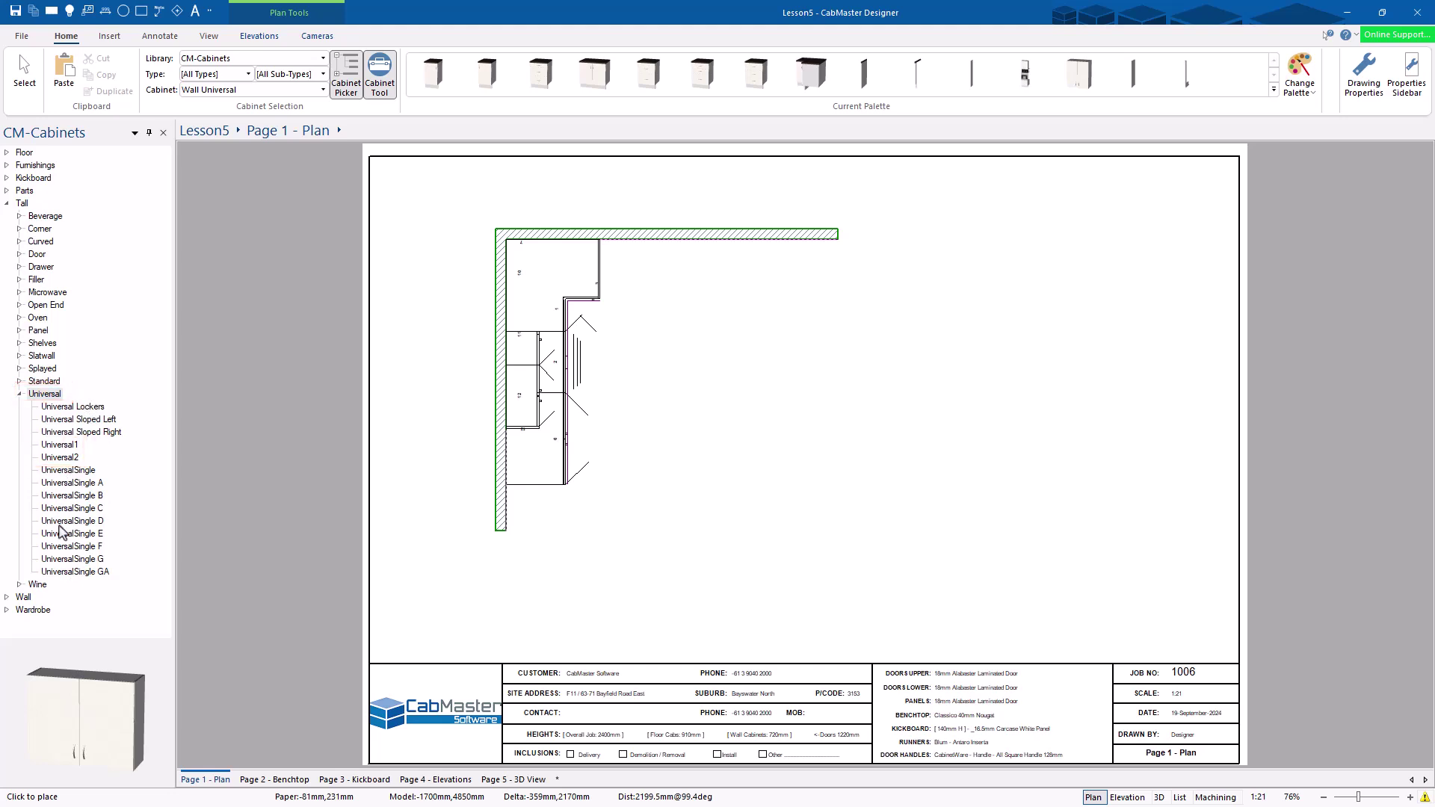
left_click(66, 458)
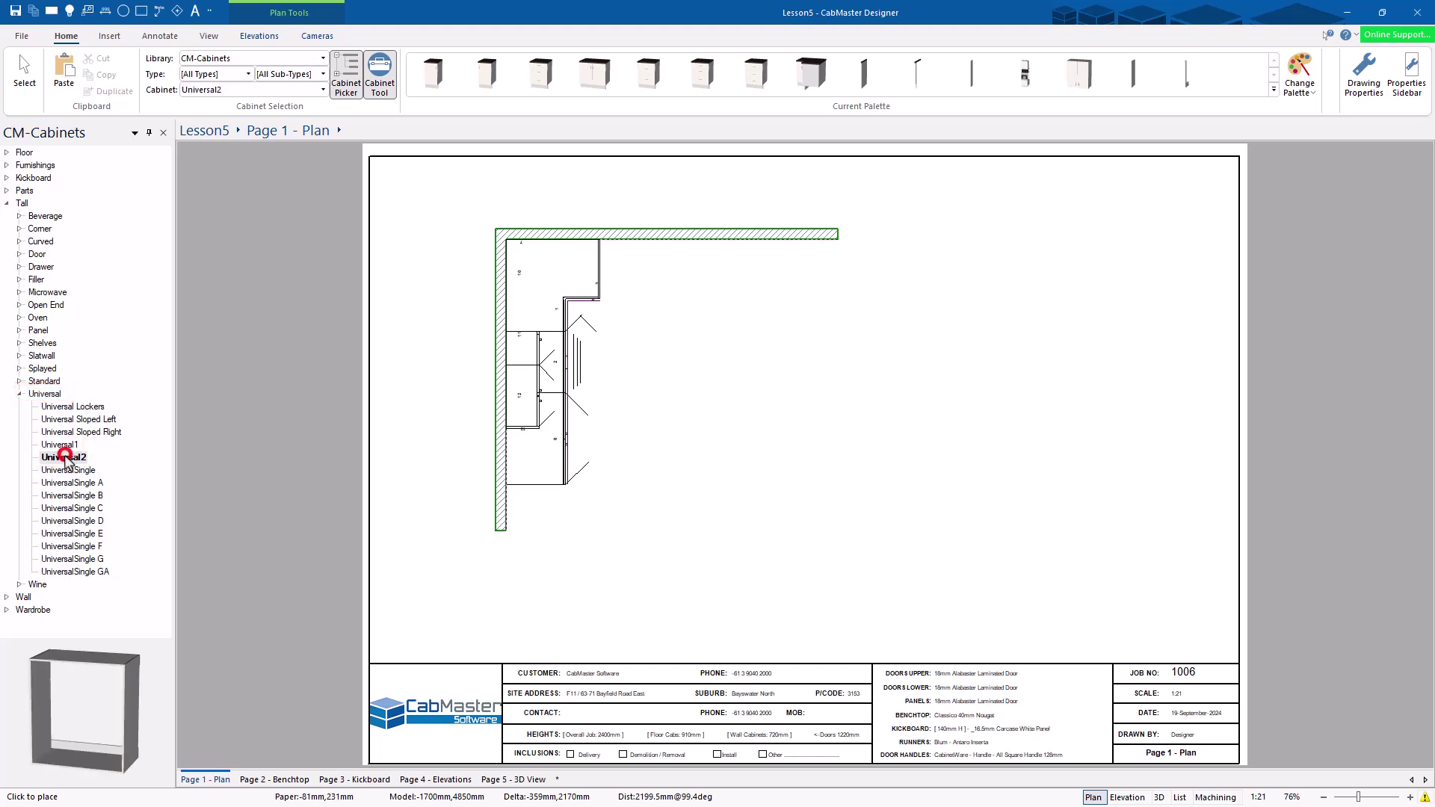
double_click(65, 458)
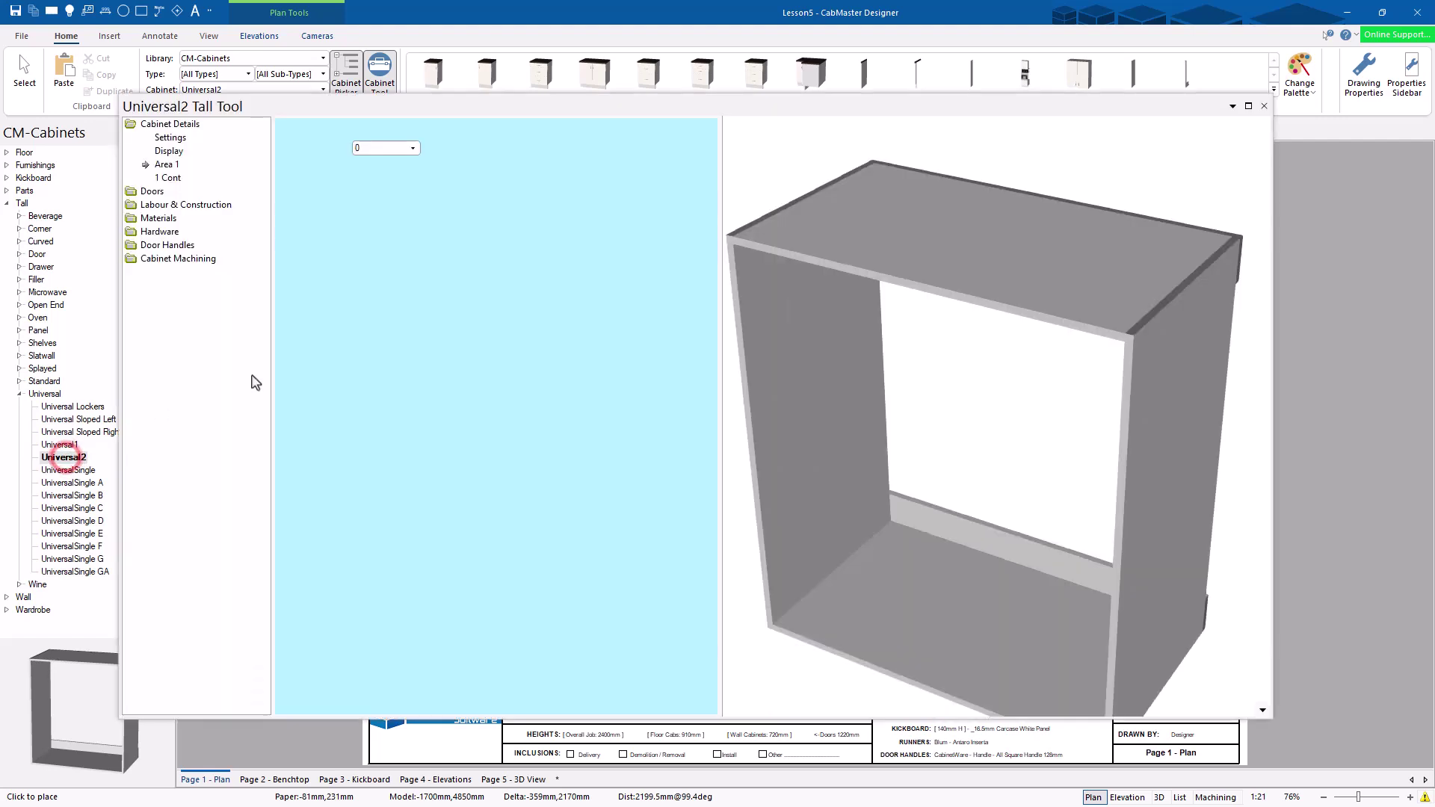
left_click_drag(814, 435, 1022, 391)
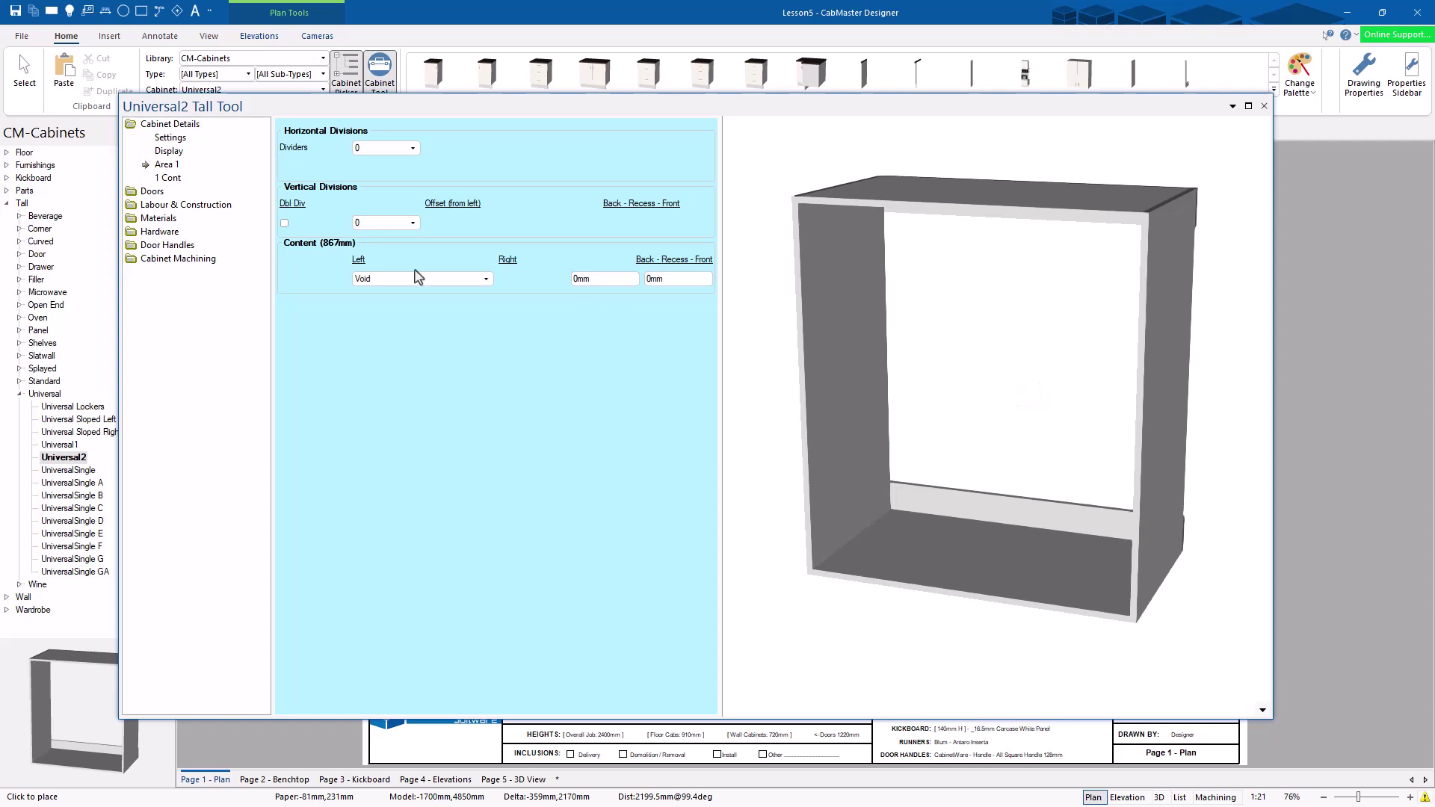
Set the number of main divisions in the Universal2 cabinet to 1
left_click(170, 139)
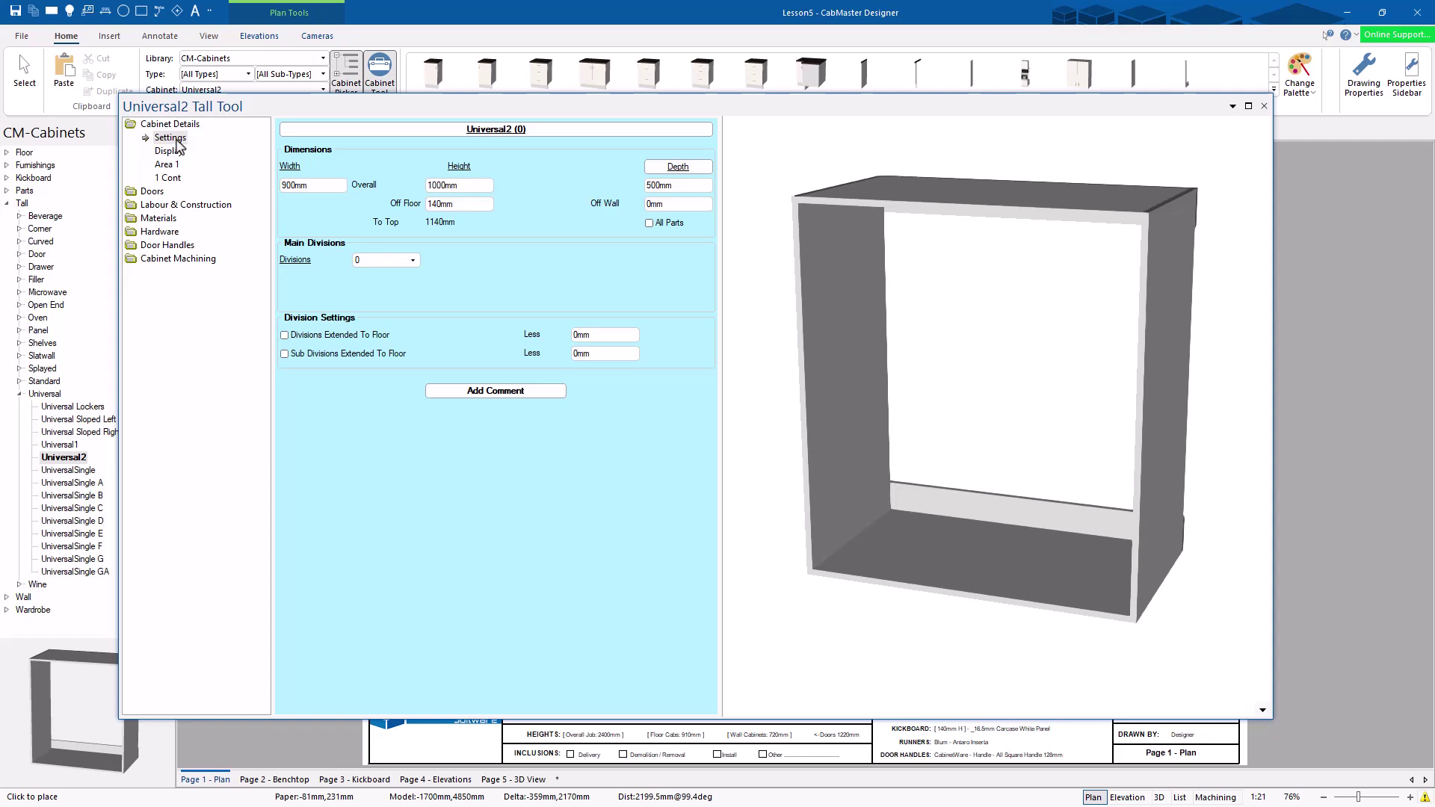
left_click(396, 260)
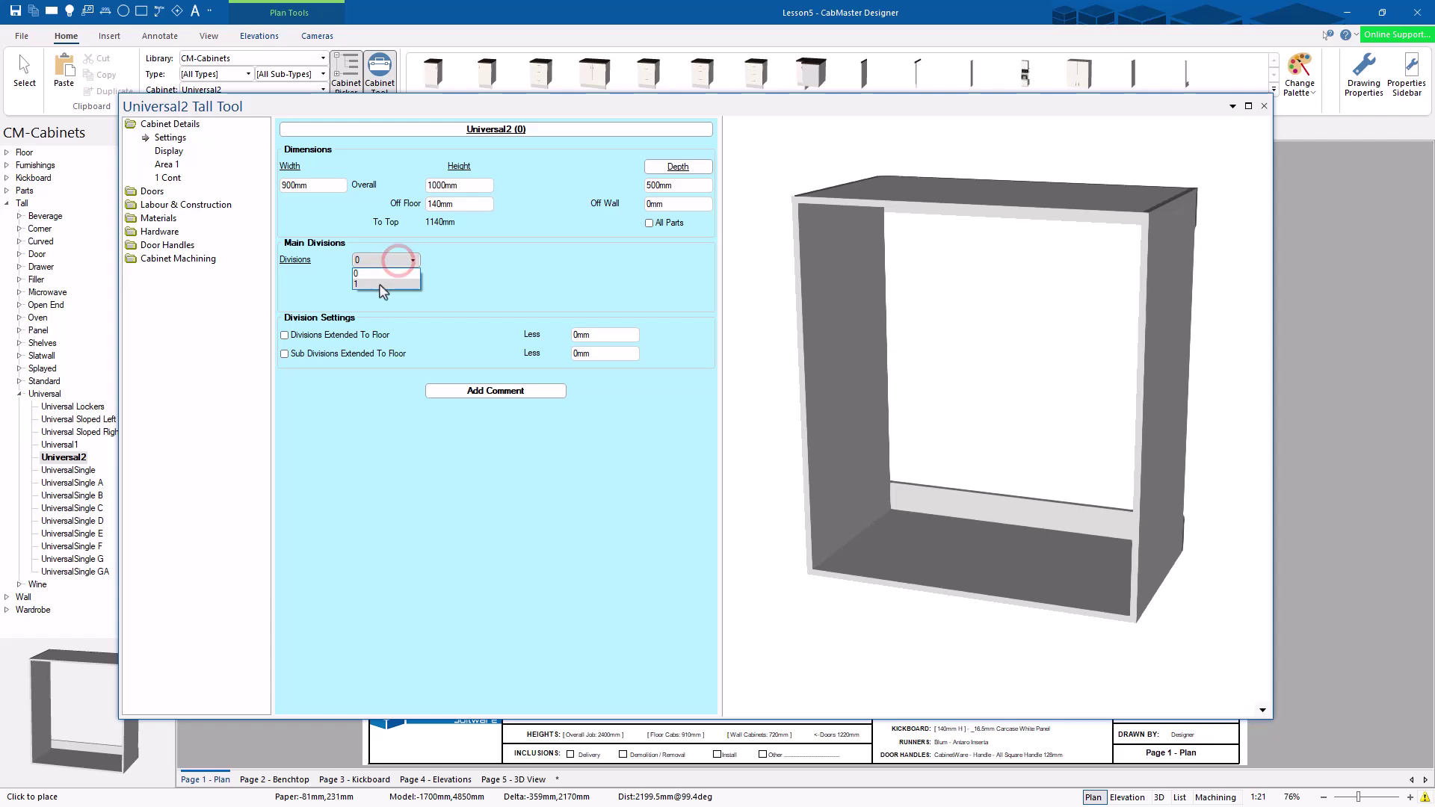
left_click(382, 284)
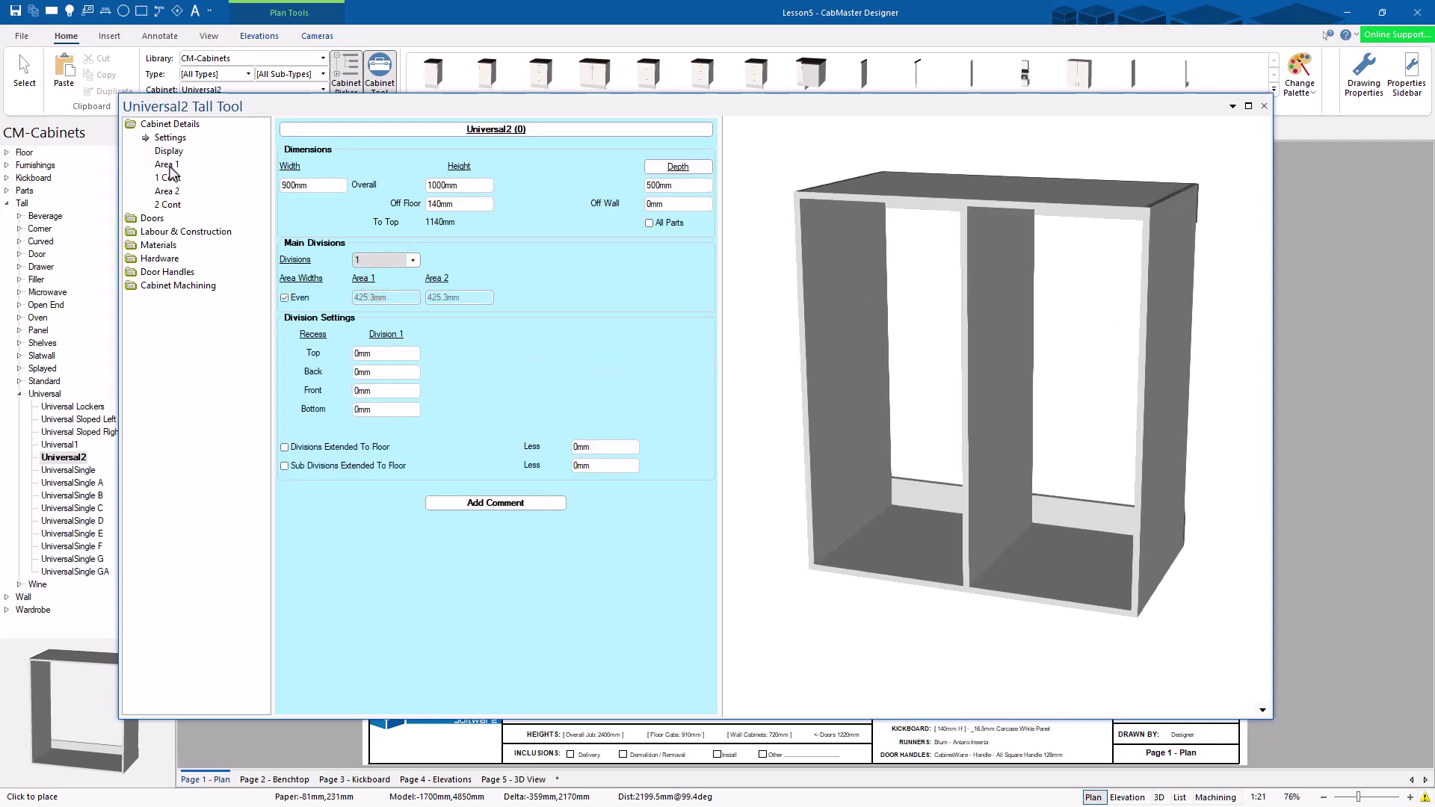
Add 4 horizontal dividers to Area 1 of the Universal2 cabinet
left_click(167, 166)
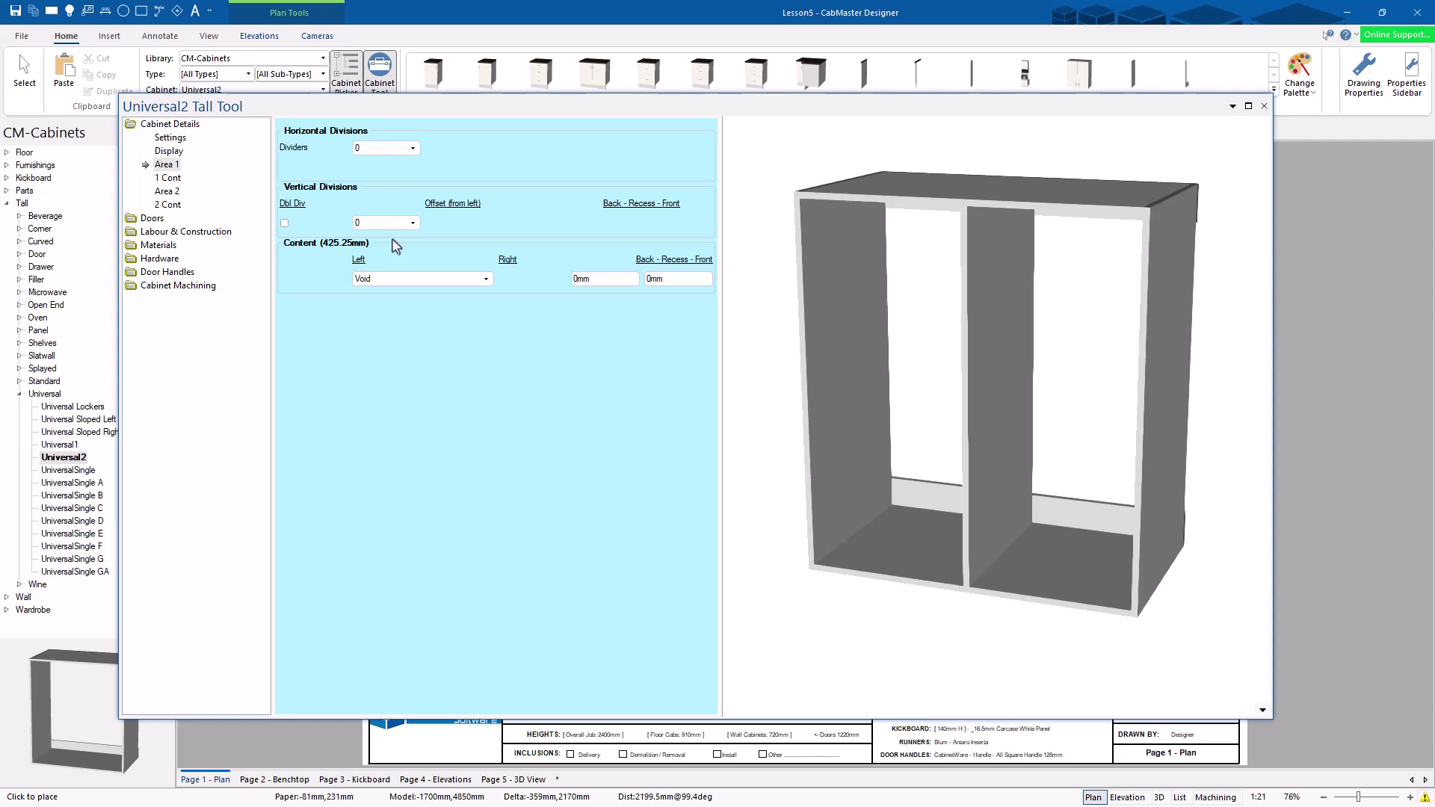
left_click(396, 147)
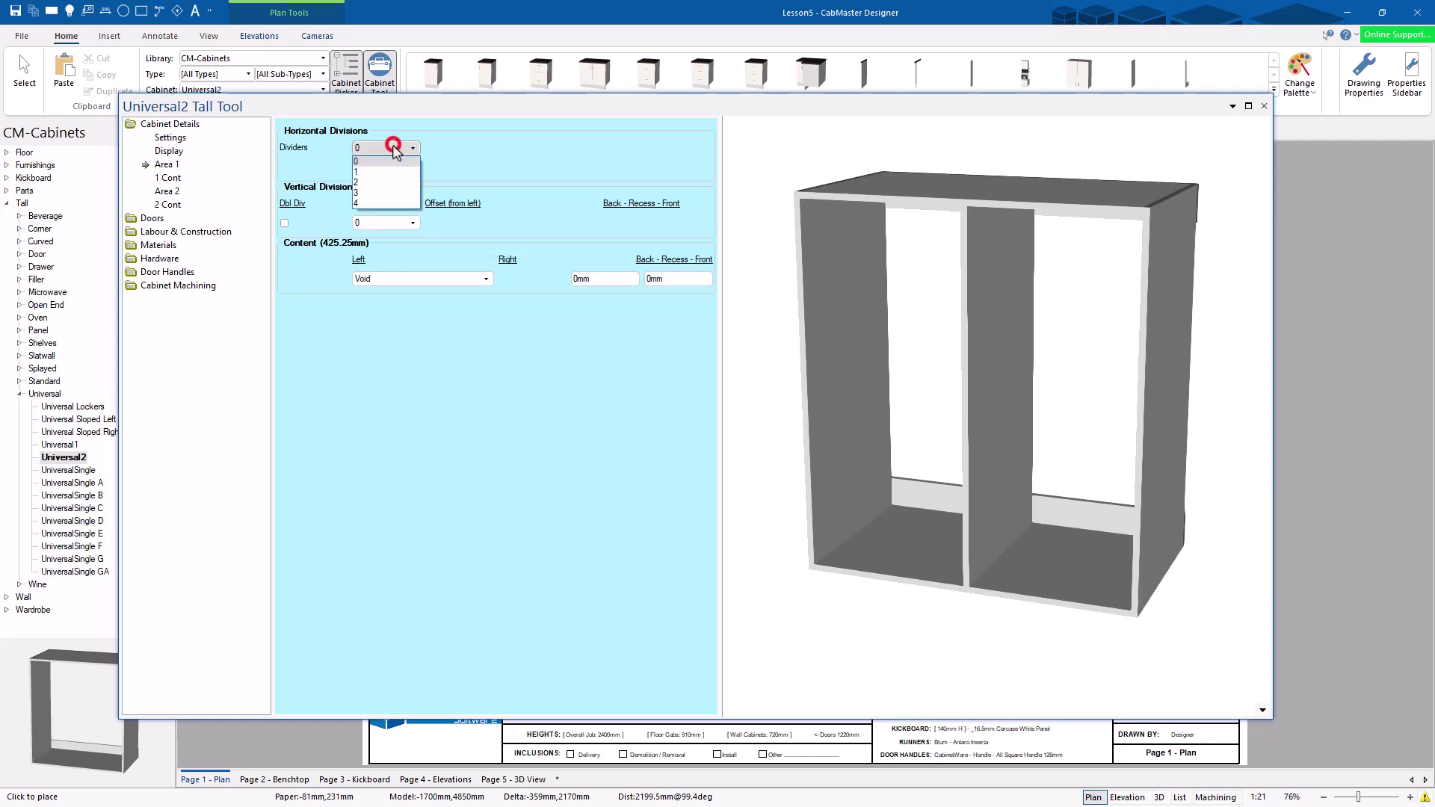
left_click(377, 203)
left_click_drag(989, 445, 996, 230)
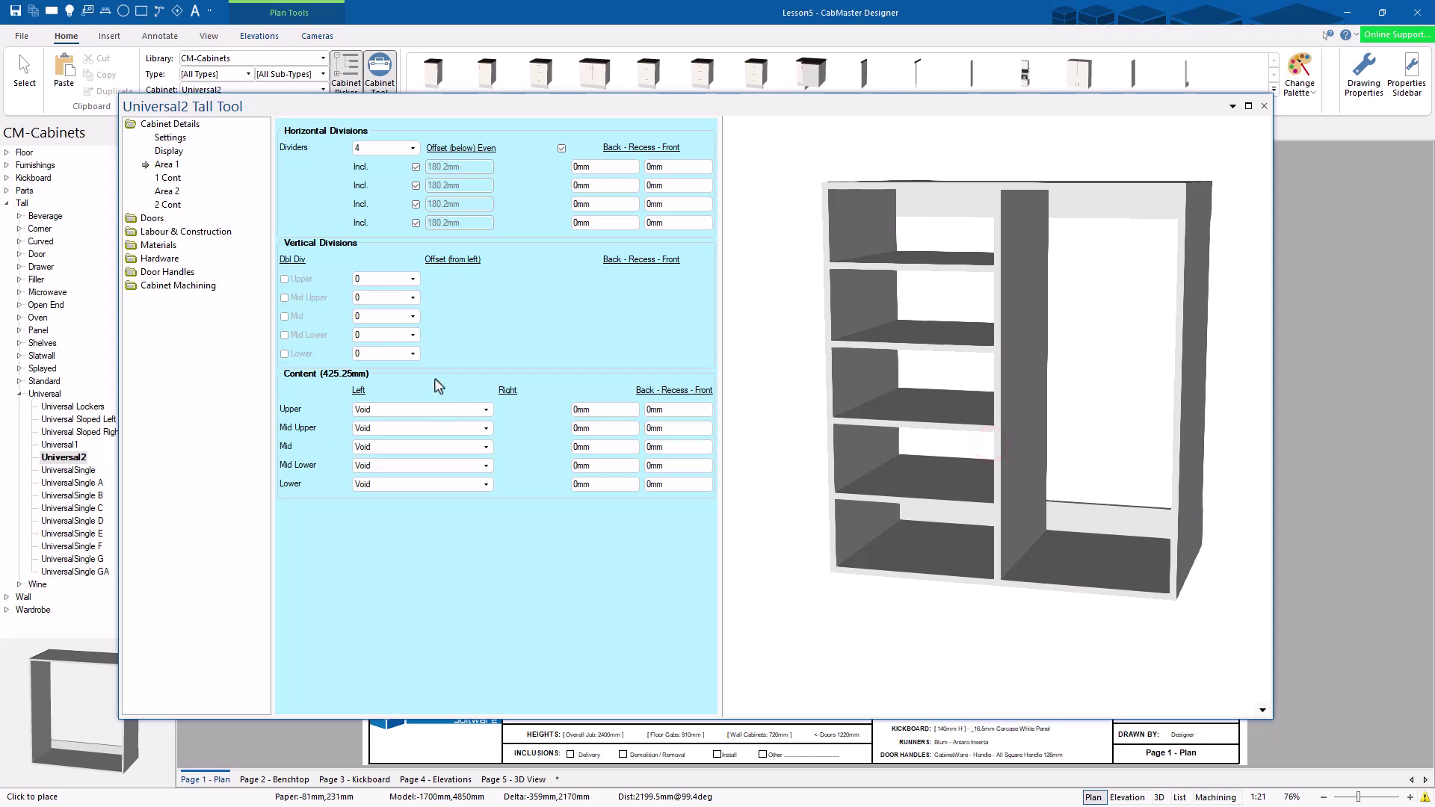
Add 1 vertical division to the upper section of Area 1 and set its left content to Drawers
left_click(388, 281)
left_click(373, 301)
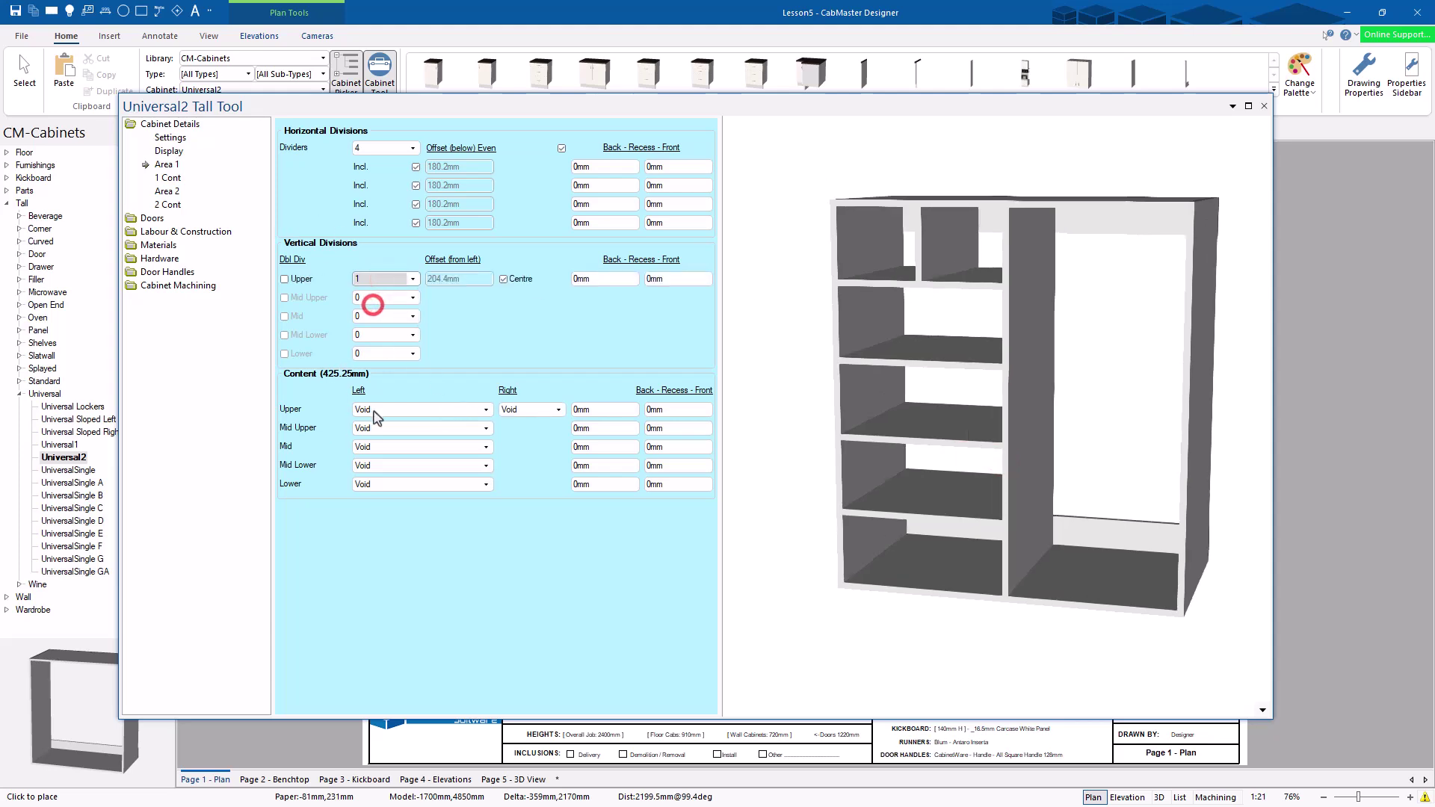
left_click(439, 410)
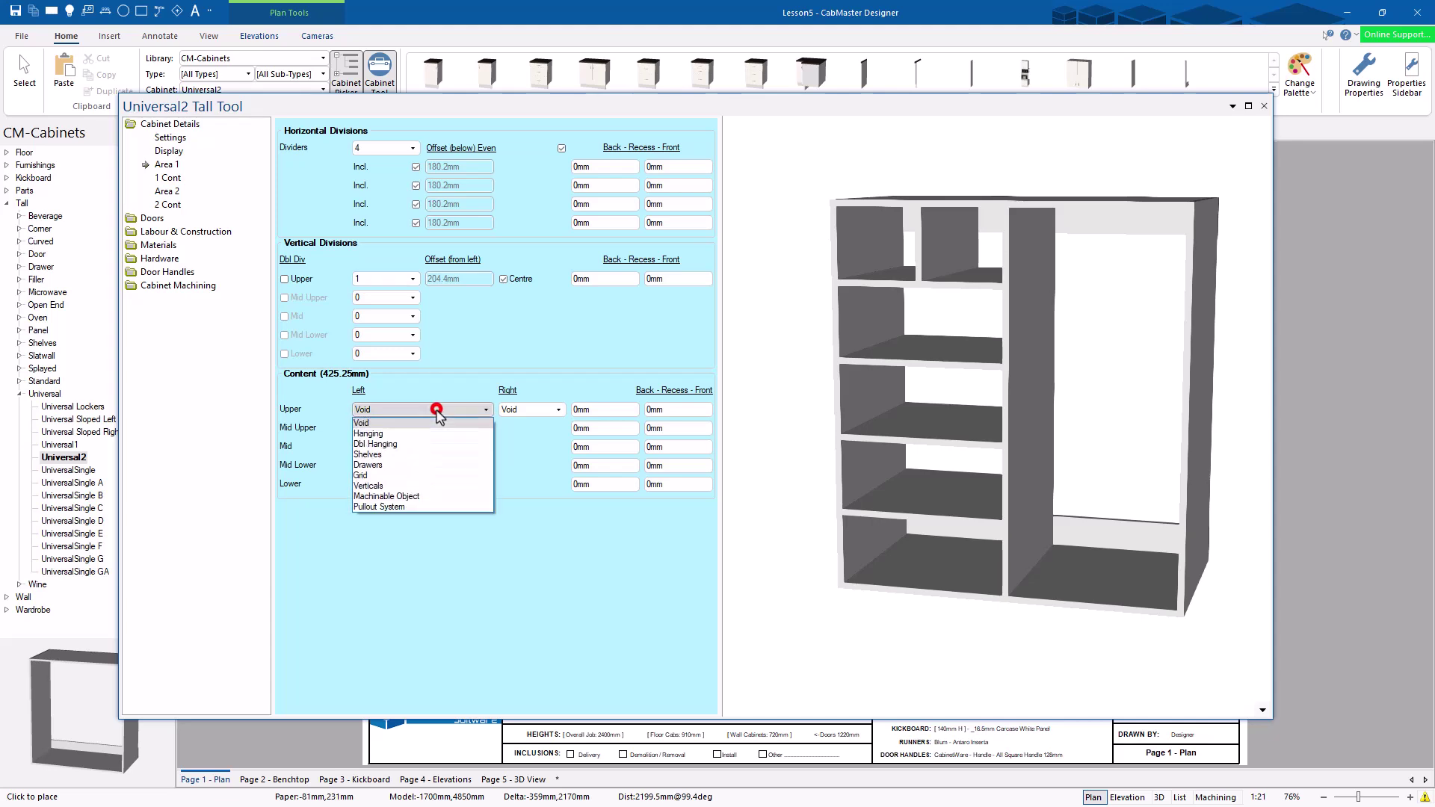
left_click(384, 464)
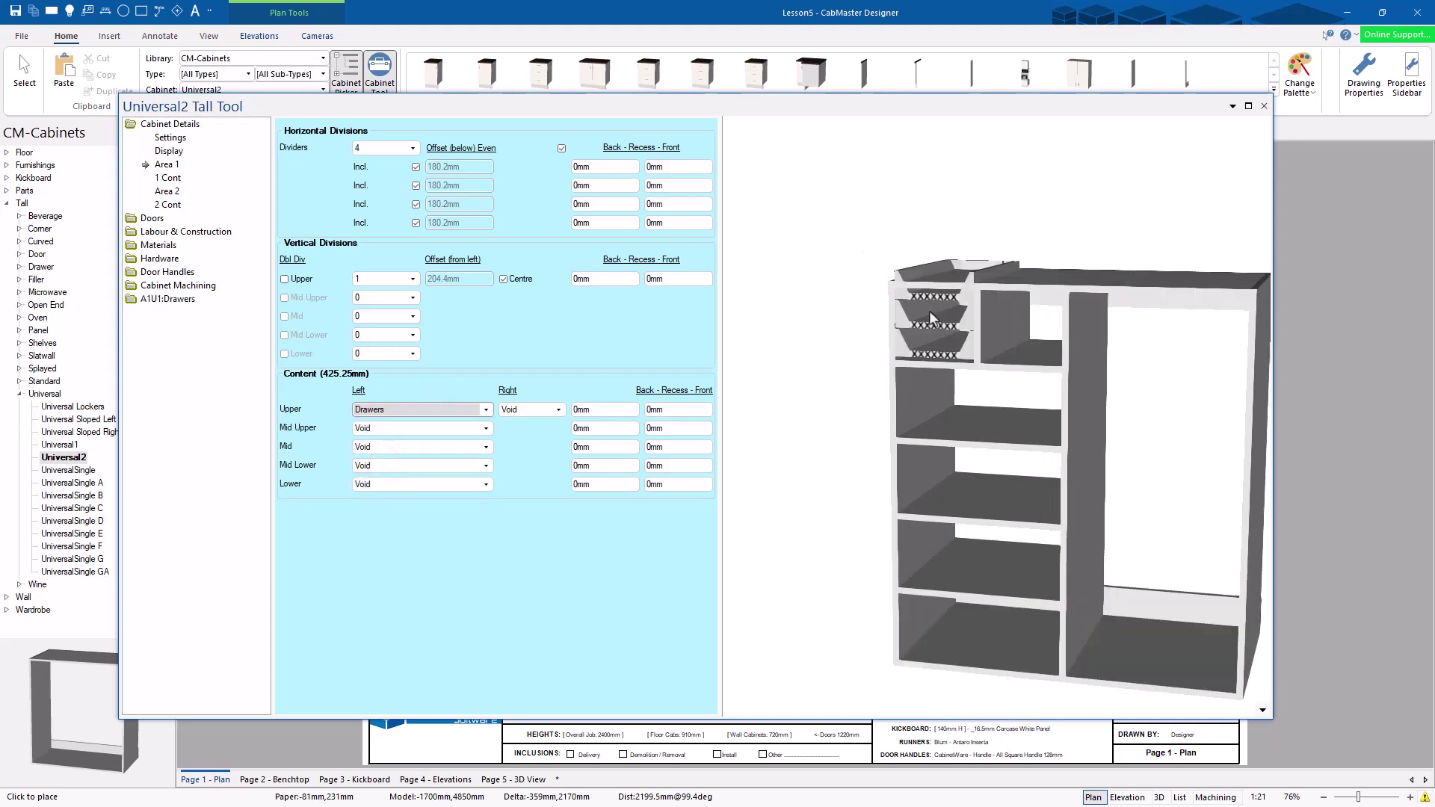
Set the quantity of drawers in the upper left compartment of Area 1 to 1
left_click(161, 299)
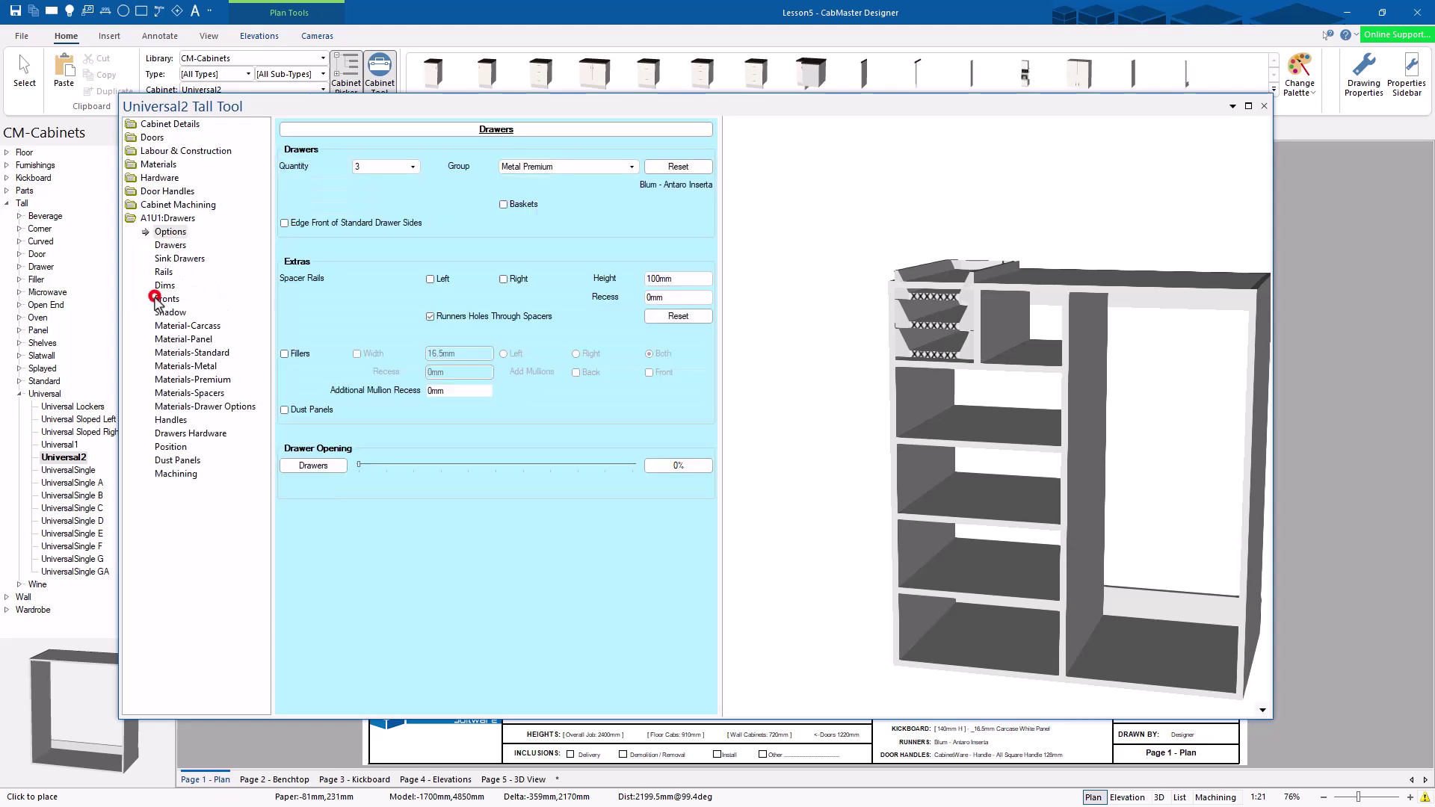
left_click(393, 166)
left_click(374, 180)
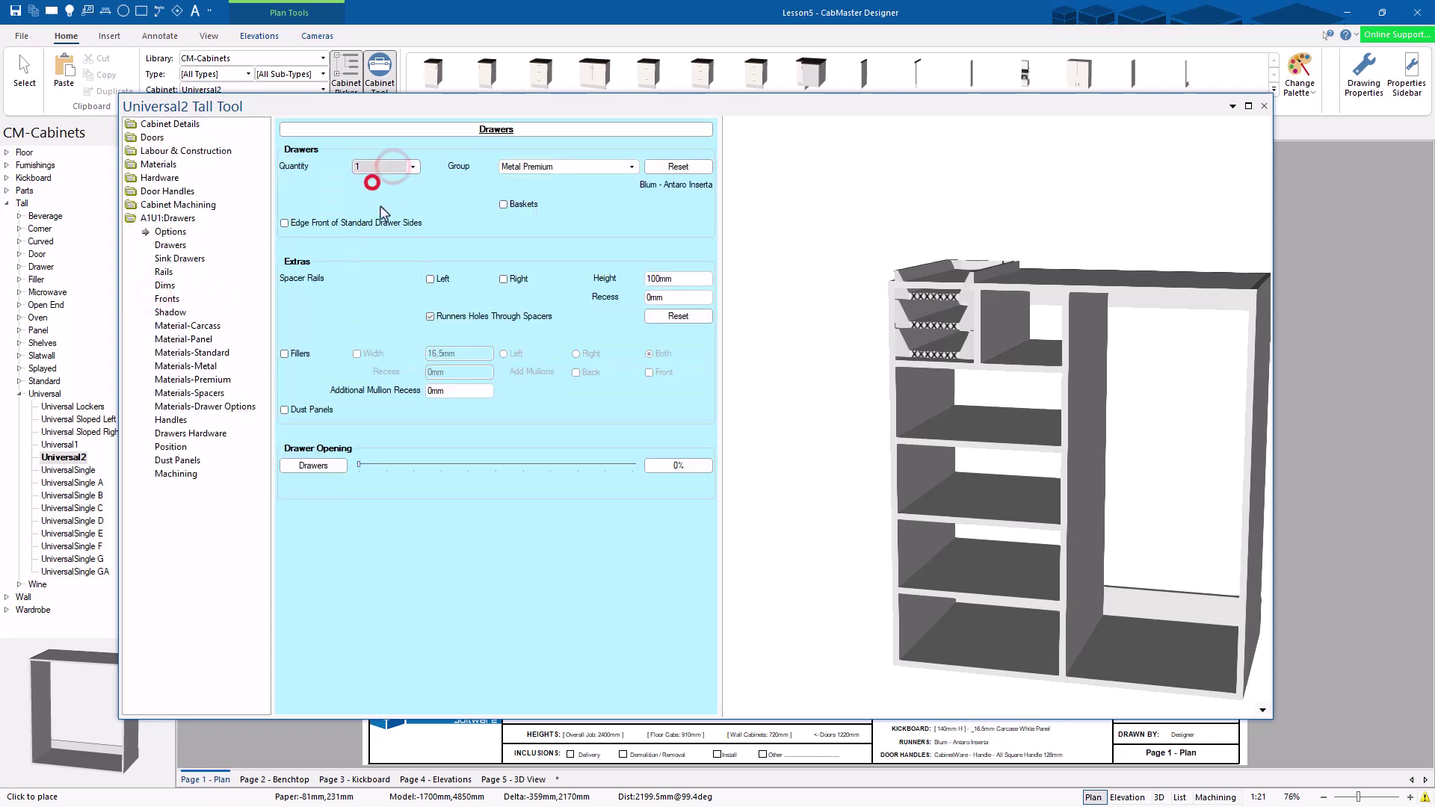
Set the content of the lower section of Area 1 to Shelves
left_click(166, 124)
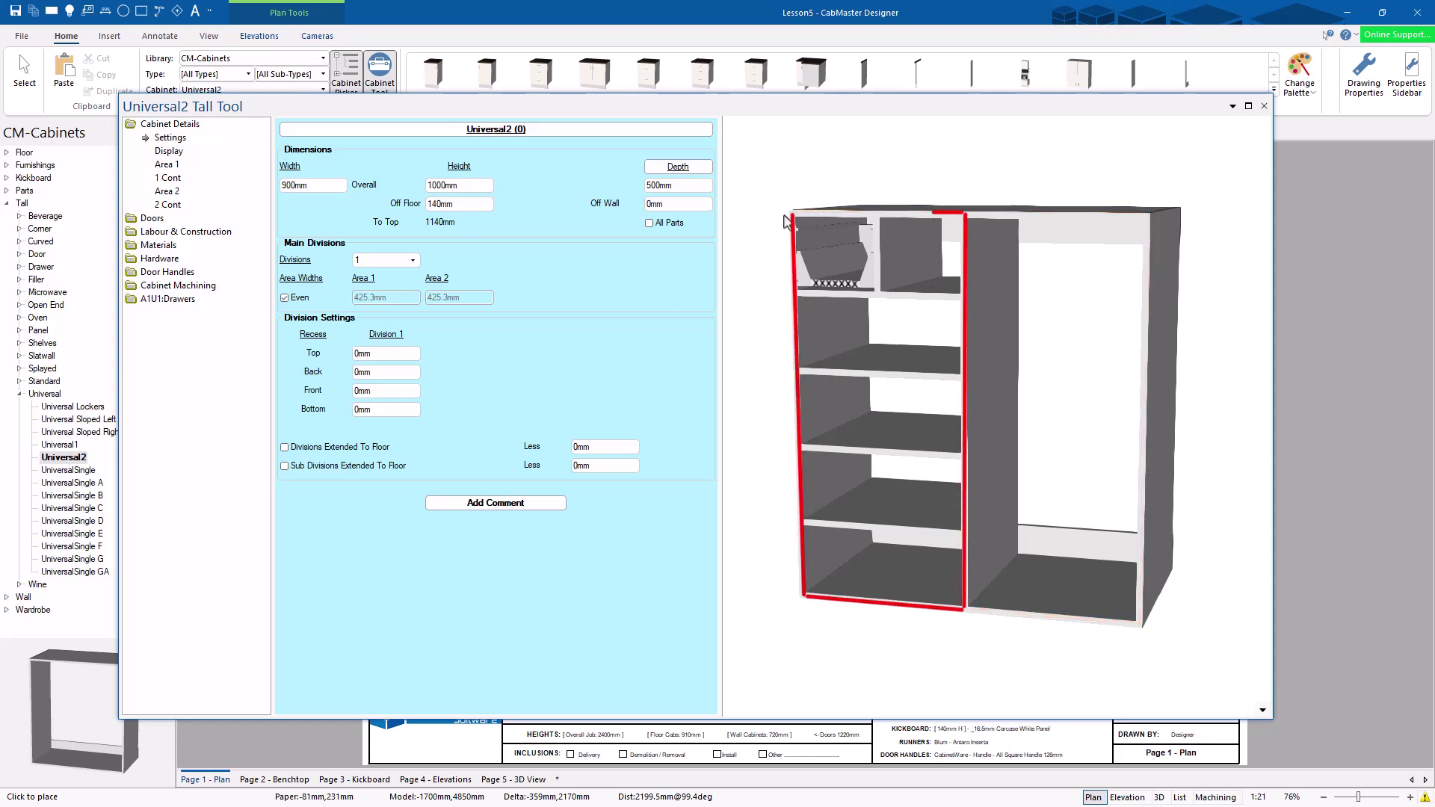
left_click(178, 164)
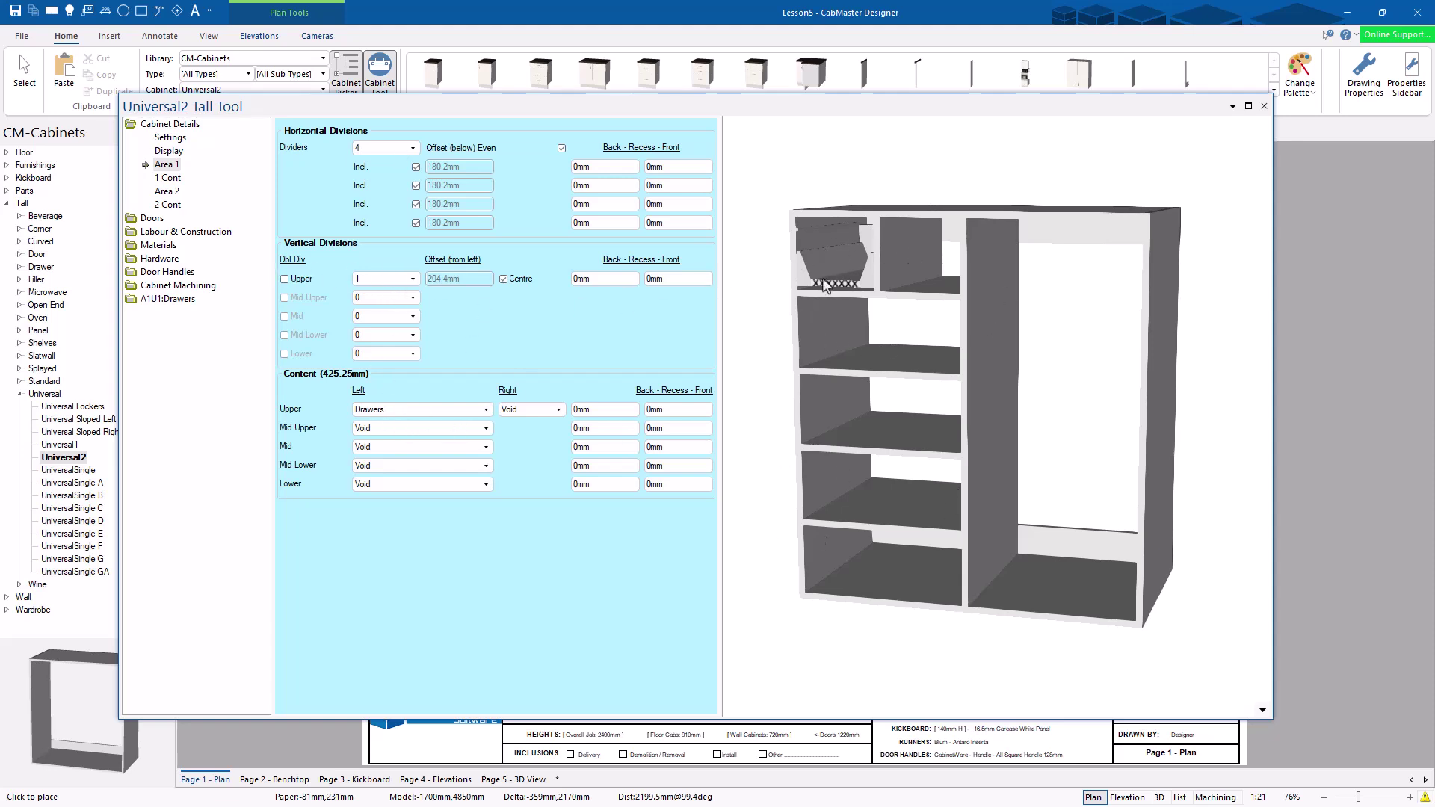
left_click(419, 486)
left_click(376, 534)
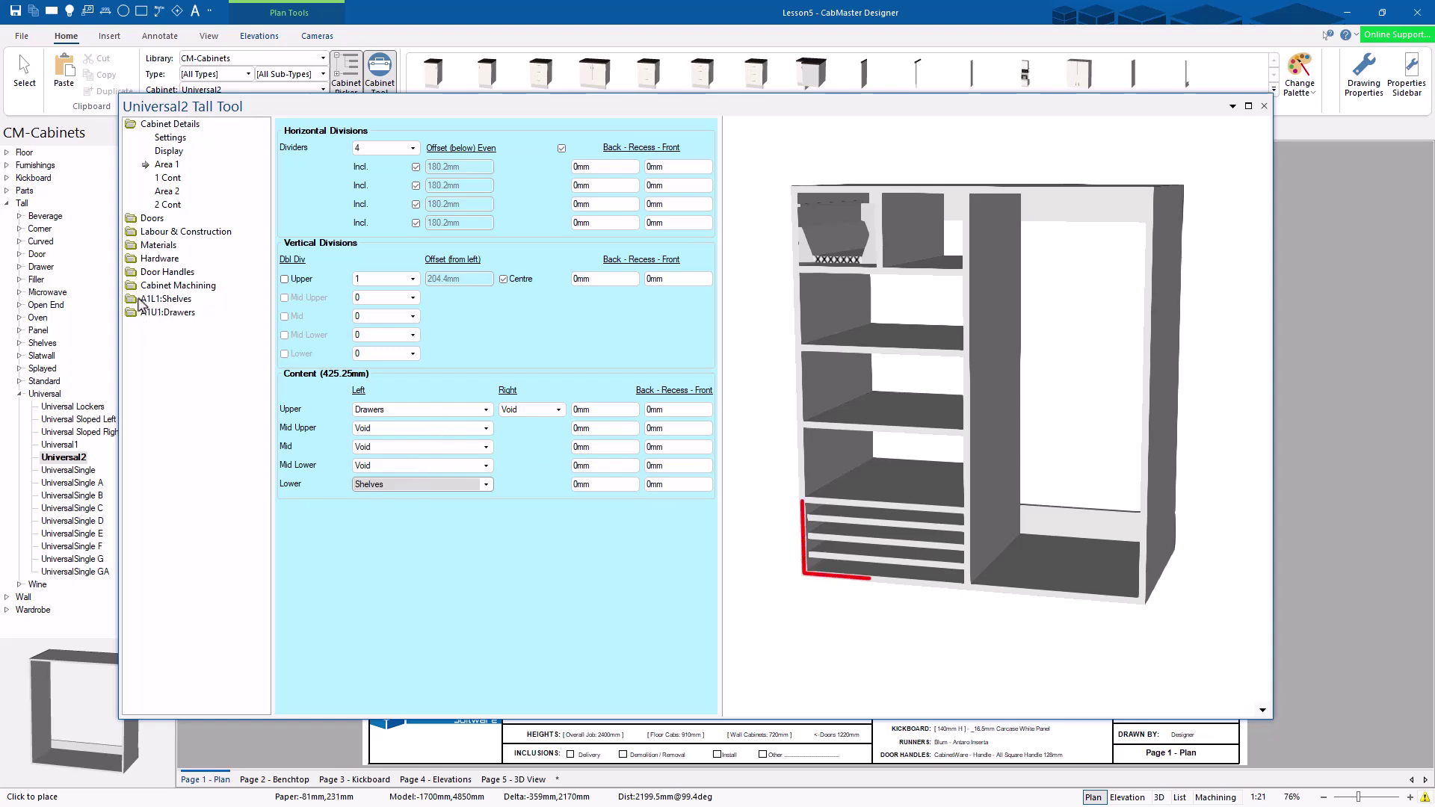
Review the drawer and shelf content settings of Area 1 and set the lower section's shelf quantity to 1
left_click(162, 300)
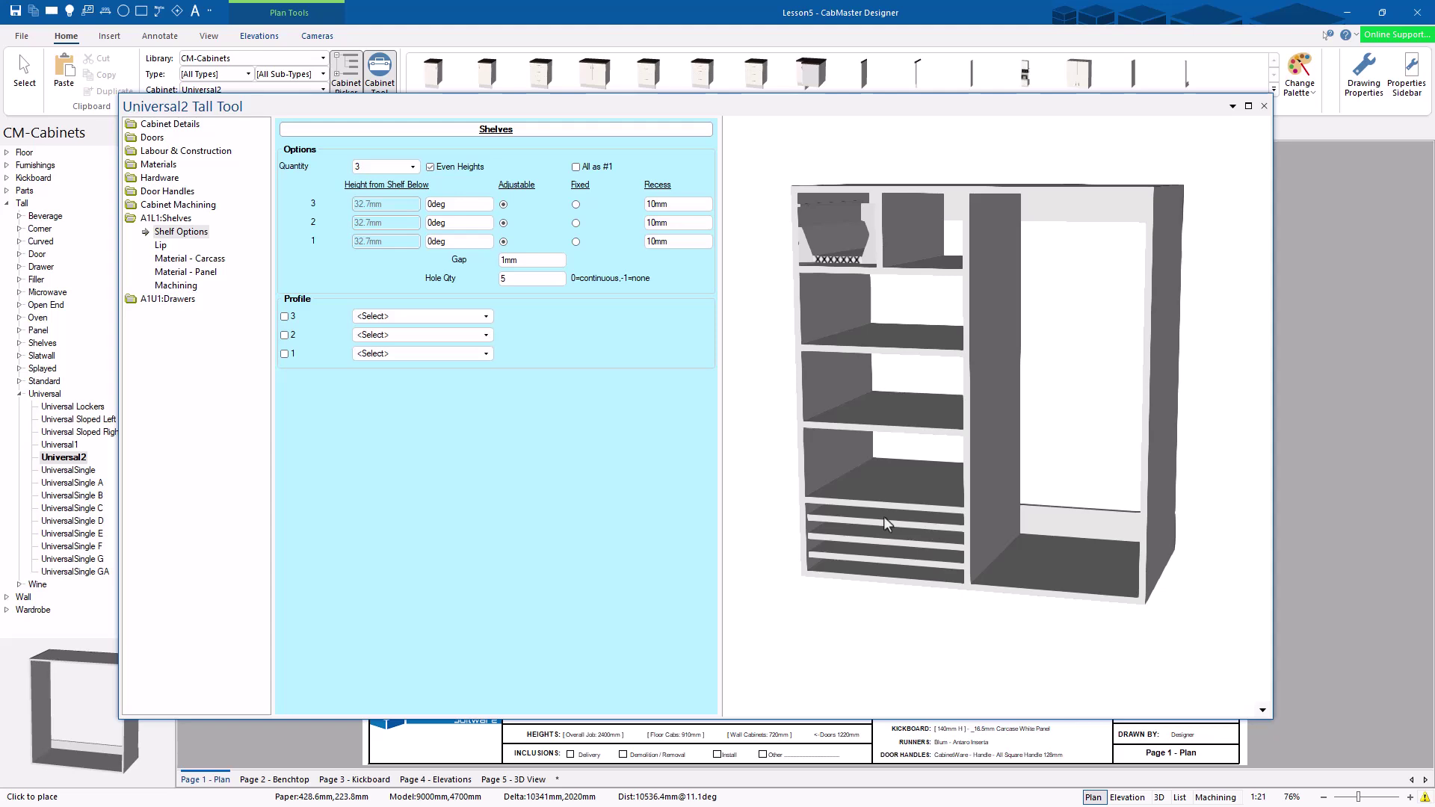
left_click(169, 300)
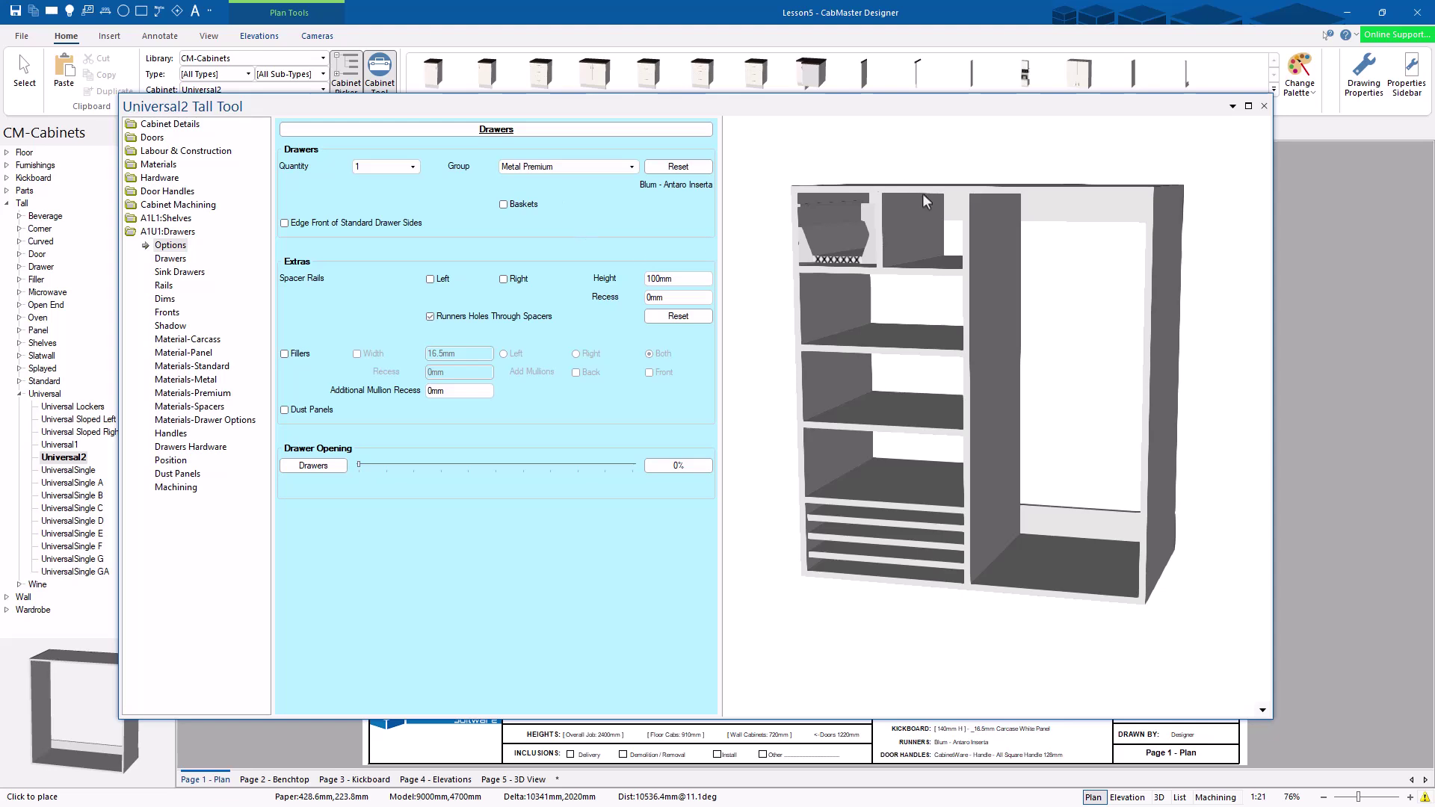
left_click(156, 126)
left_click(165, 164)
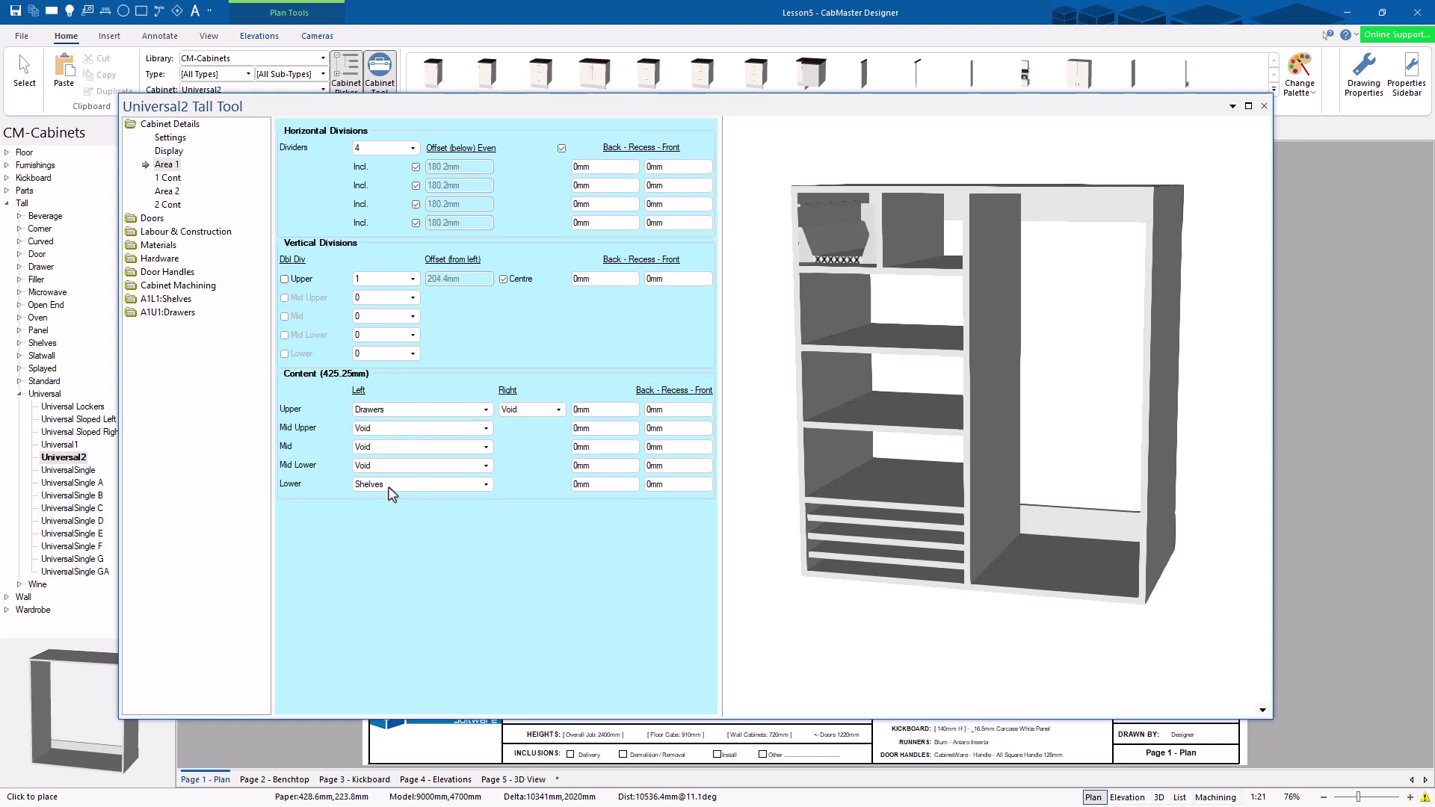
left_click(163, 299)
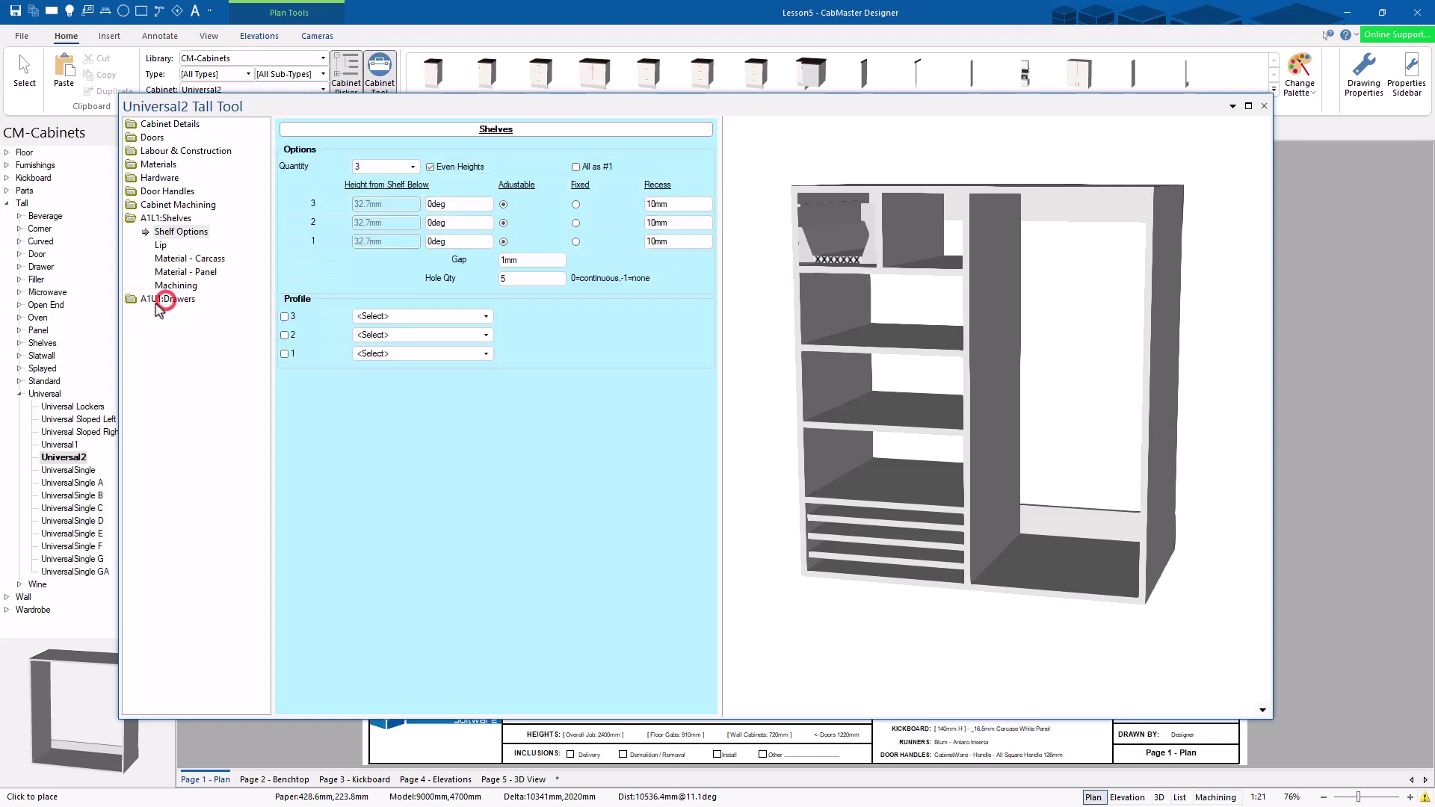
left_click(378, 165)
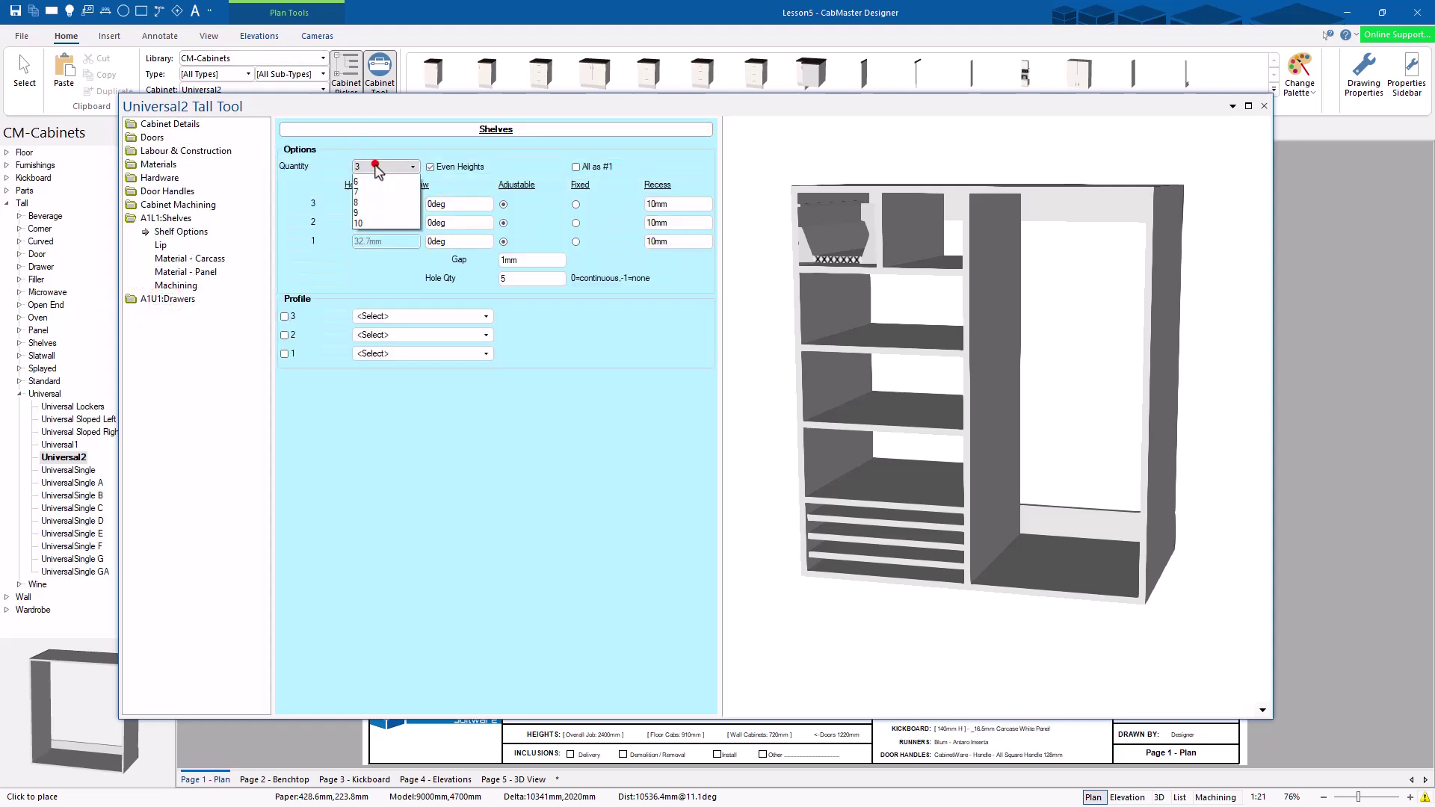
left_click(366, 191)
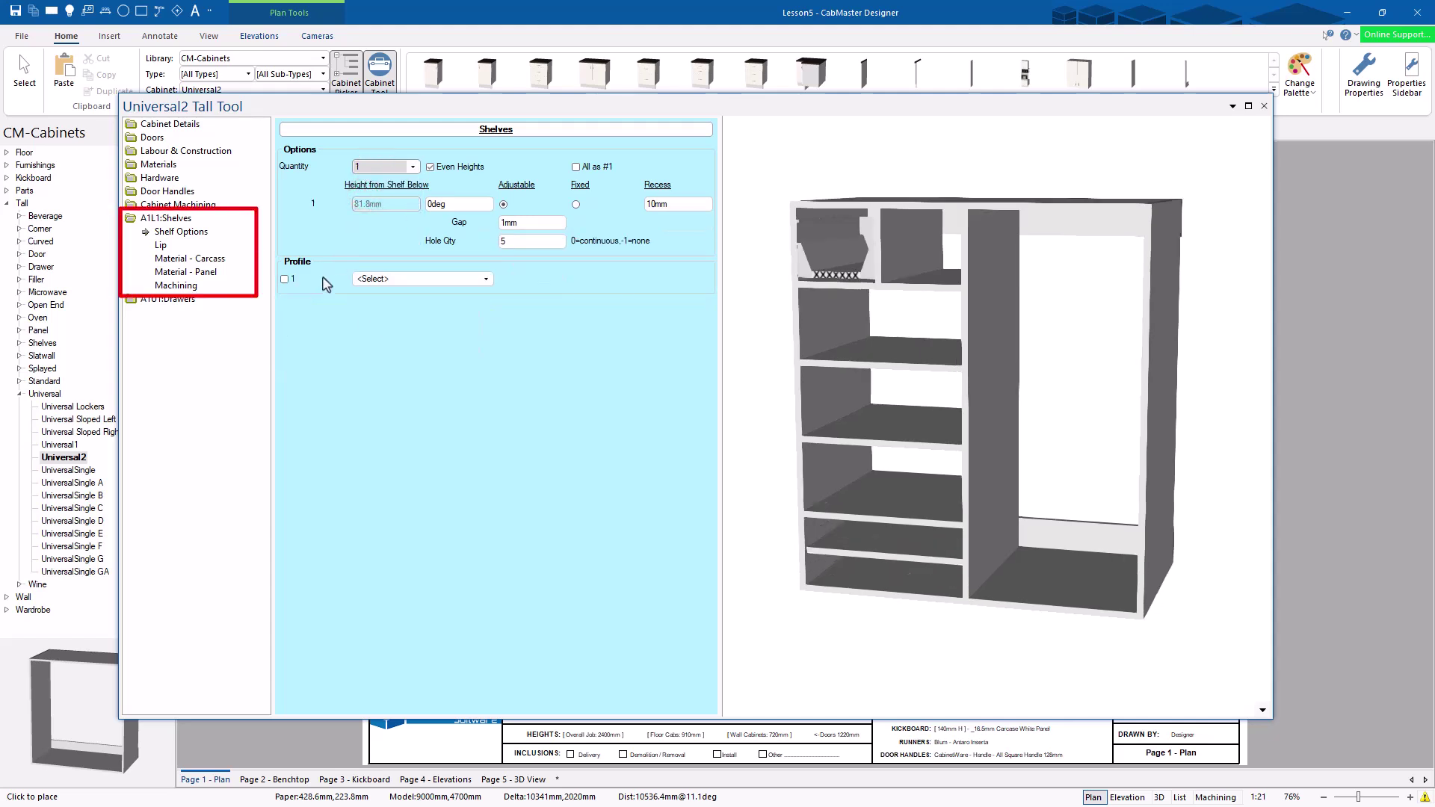
Apply the Side-N profile with Cutout Scallop N to the lower shelf and close the Universal2 settings
left_click(408, 280)
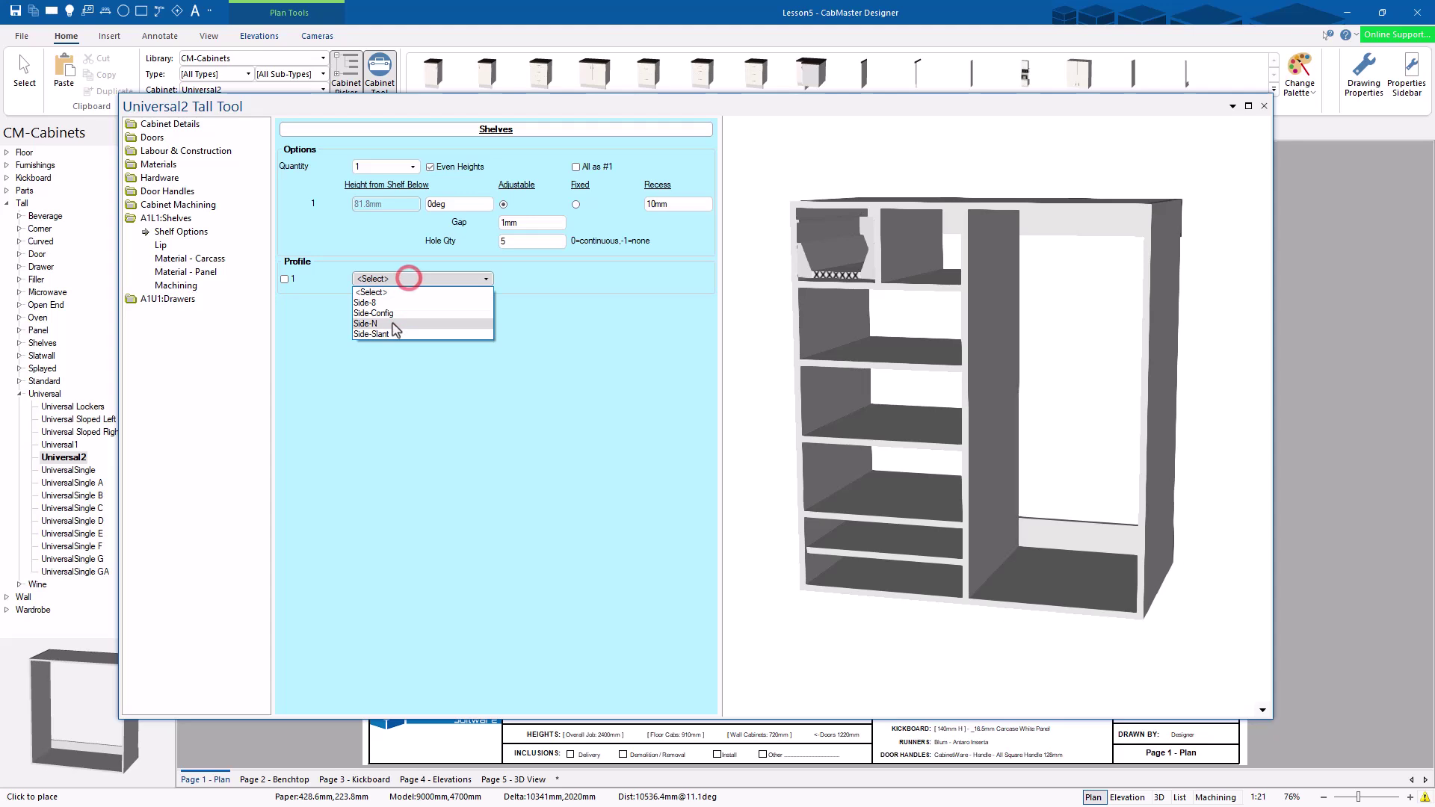
left_click(392, 322)
left_click(553, 284)
left_click(553, 299)
left_click(643, 113)
left_click(943, 590)
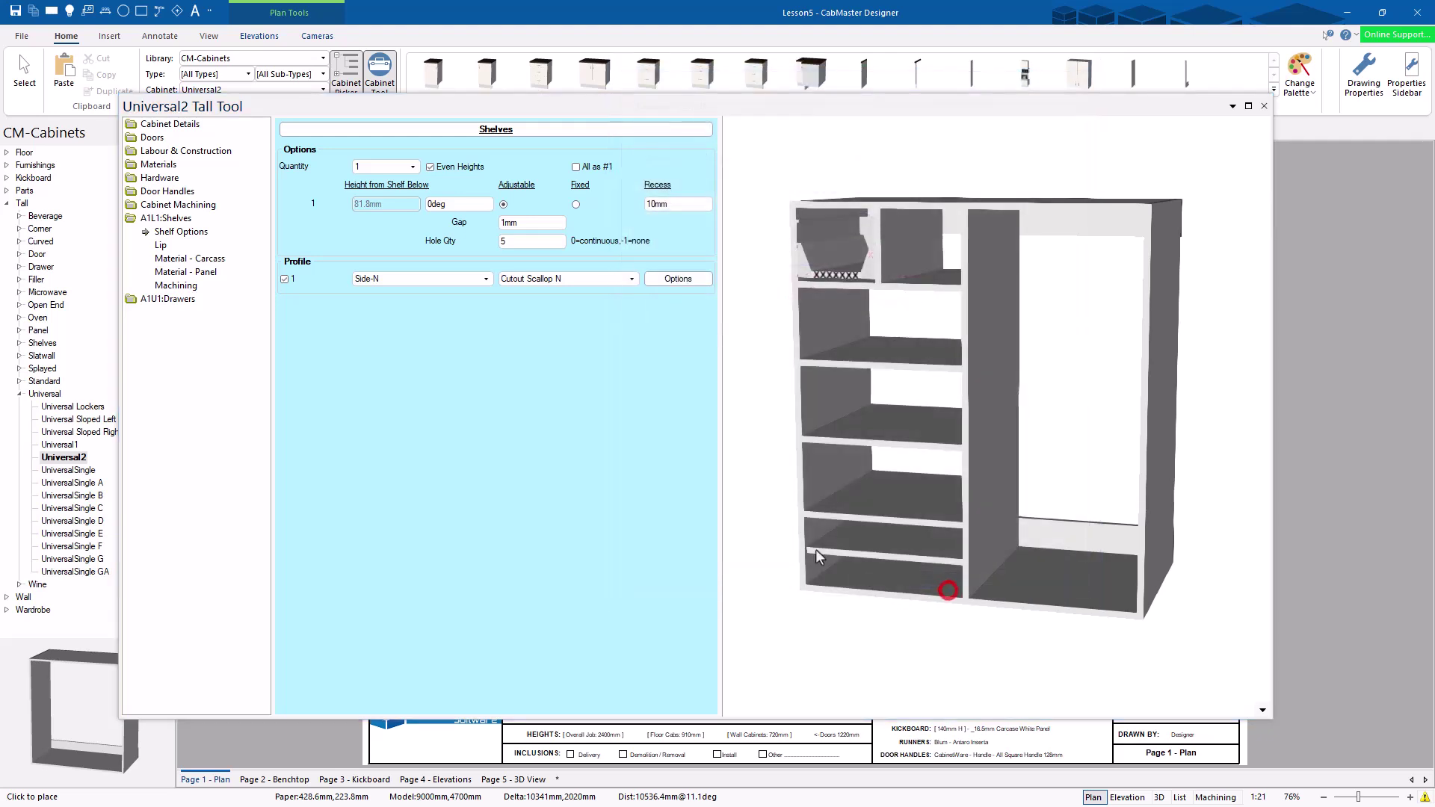
mouse_move(897, 564)
left_mouse_down()
mouse_move(882, 577)
mouse_move(939, 551)
left_mouse_up()
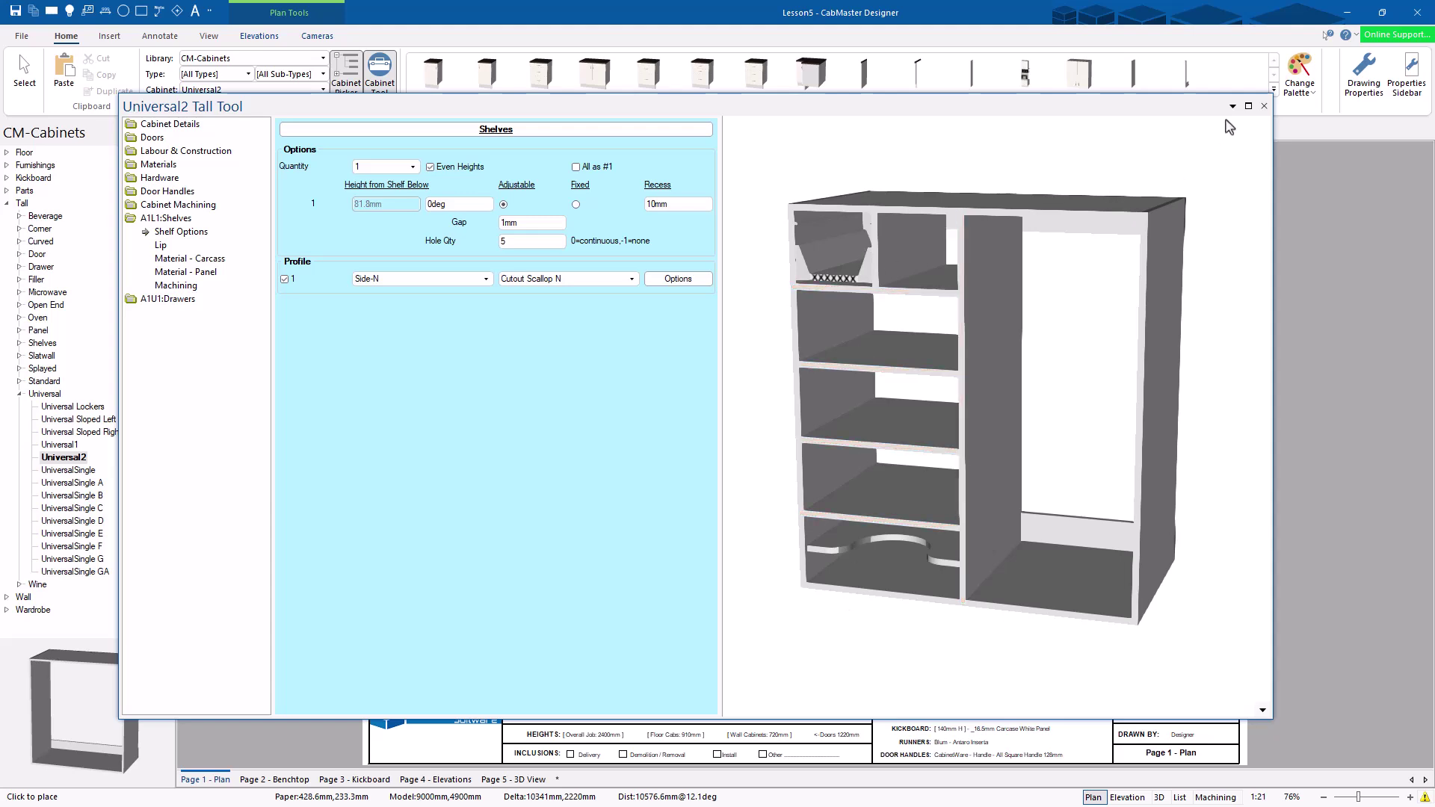
left_click(1264, 106)
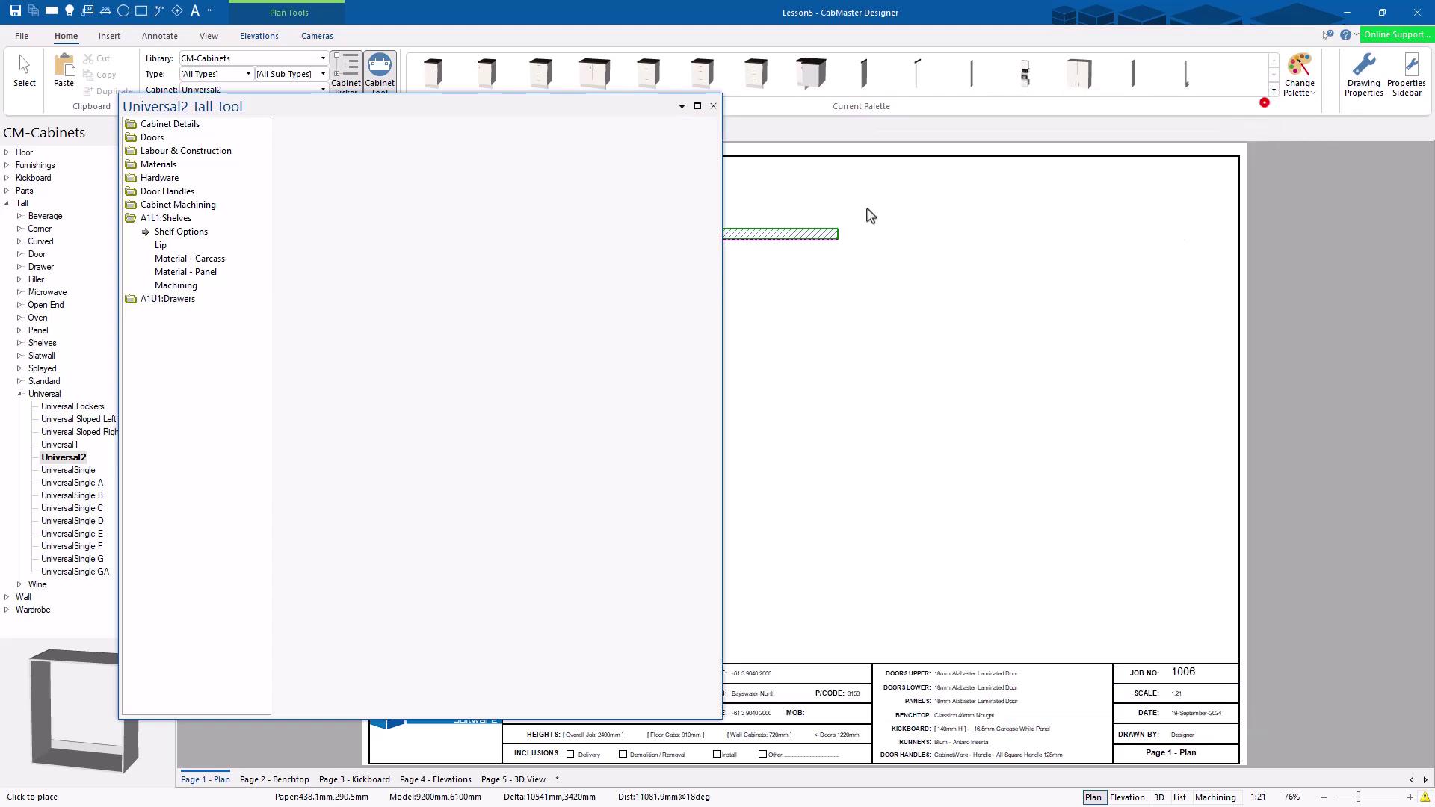
Open the Universal Lockers tall cabinet, inspect its locker compartments, and close its settings
double_click(71, 408)
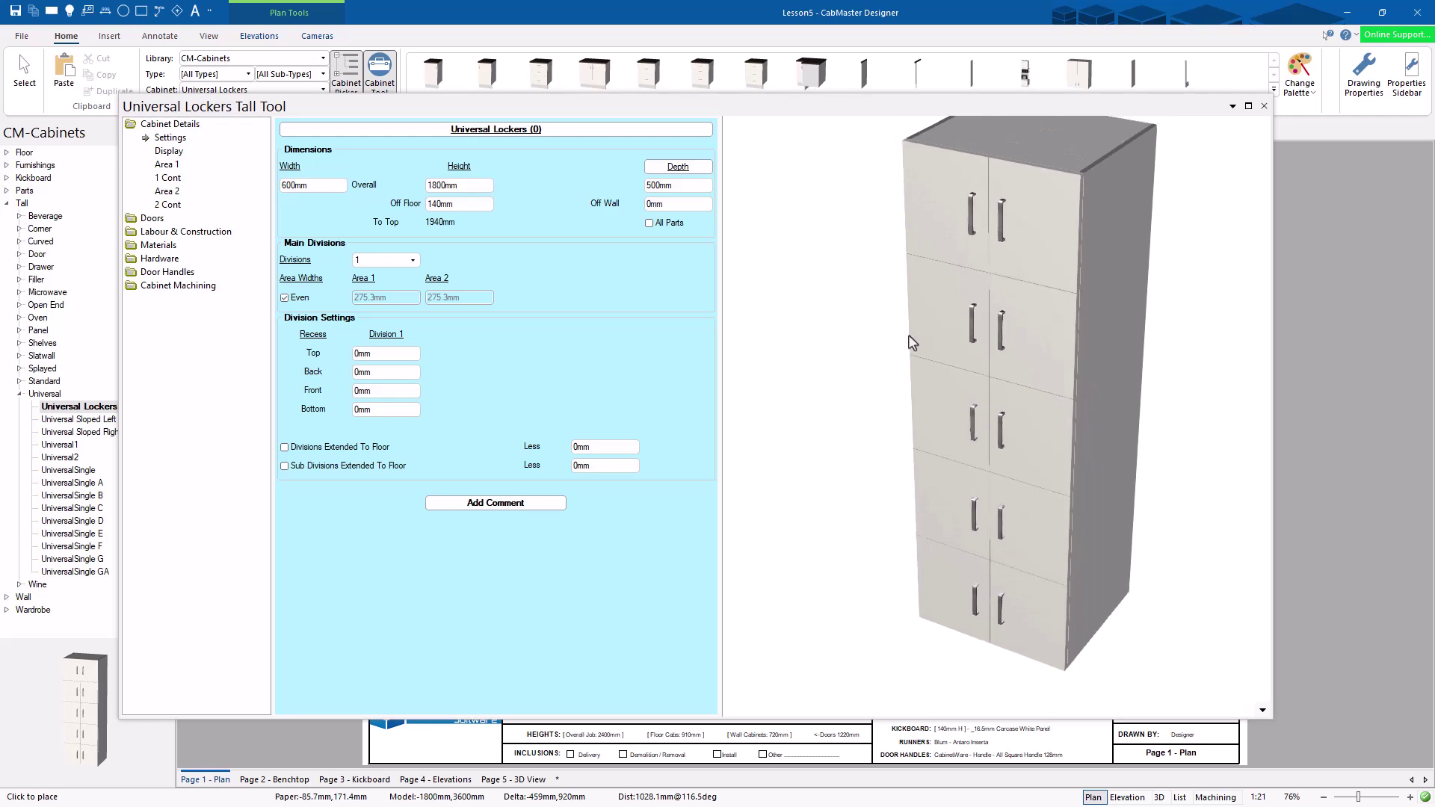
left_click_drag(931, 382, 1001, 305)
left_click(921, 548)
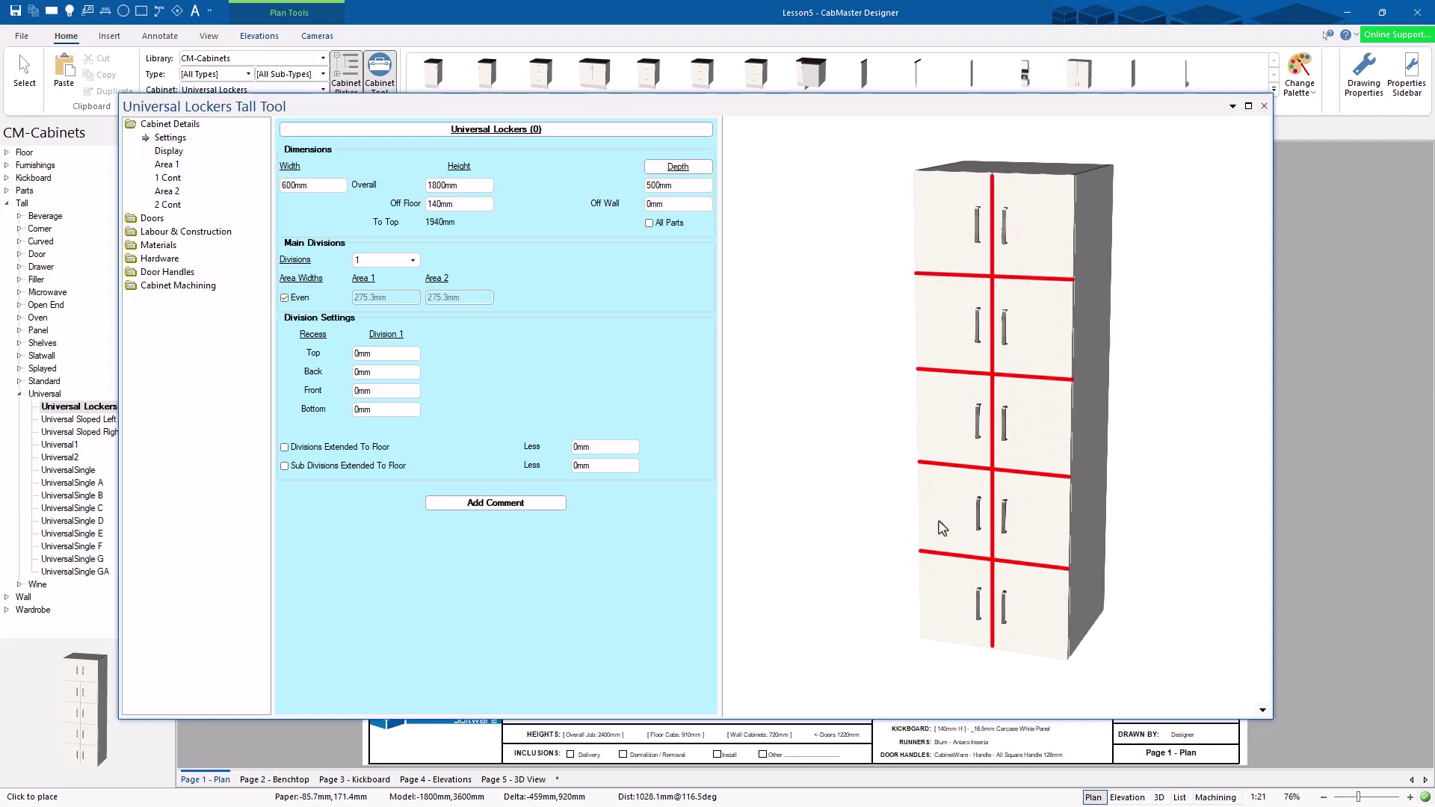
left_click(1264, 105)
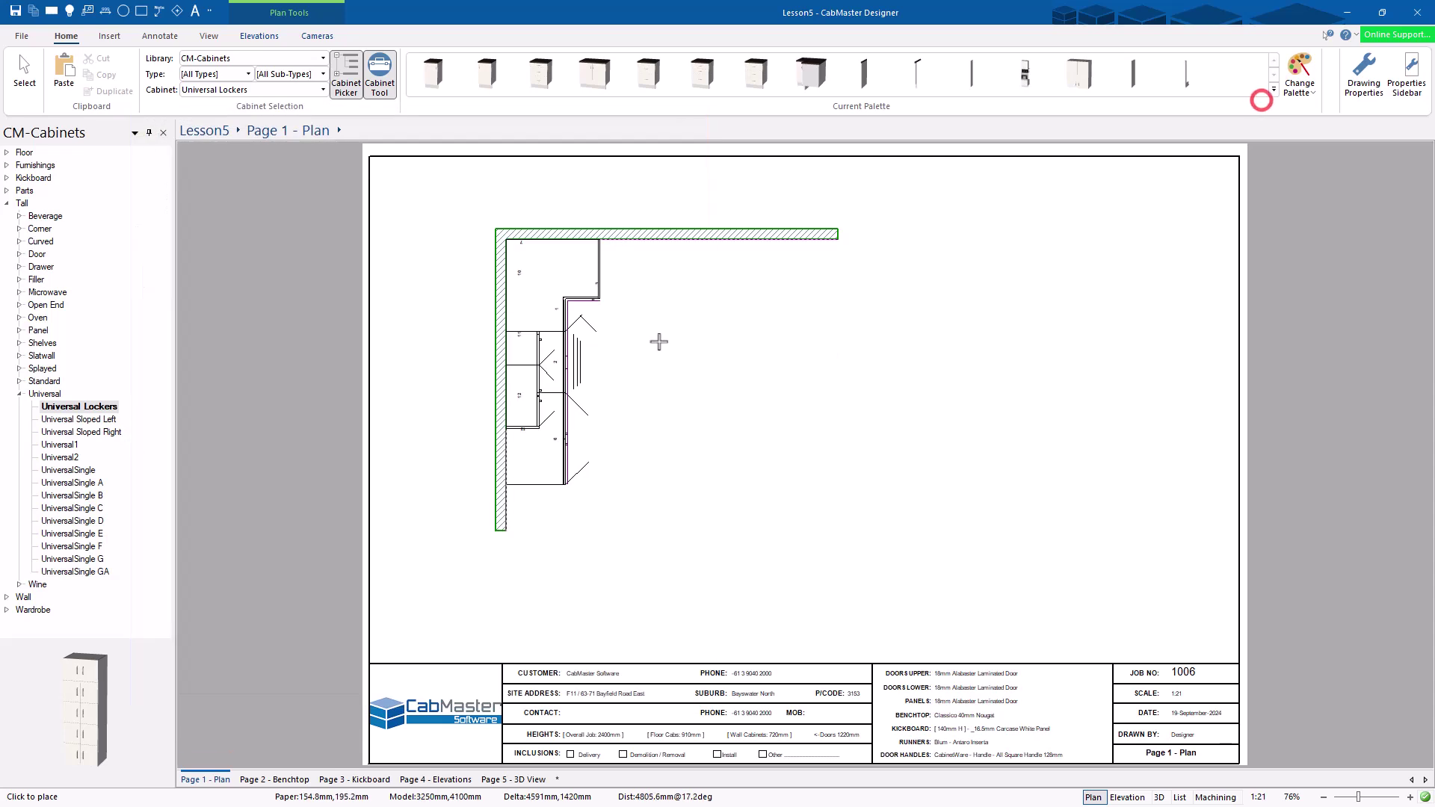
key("Escape")
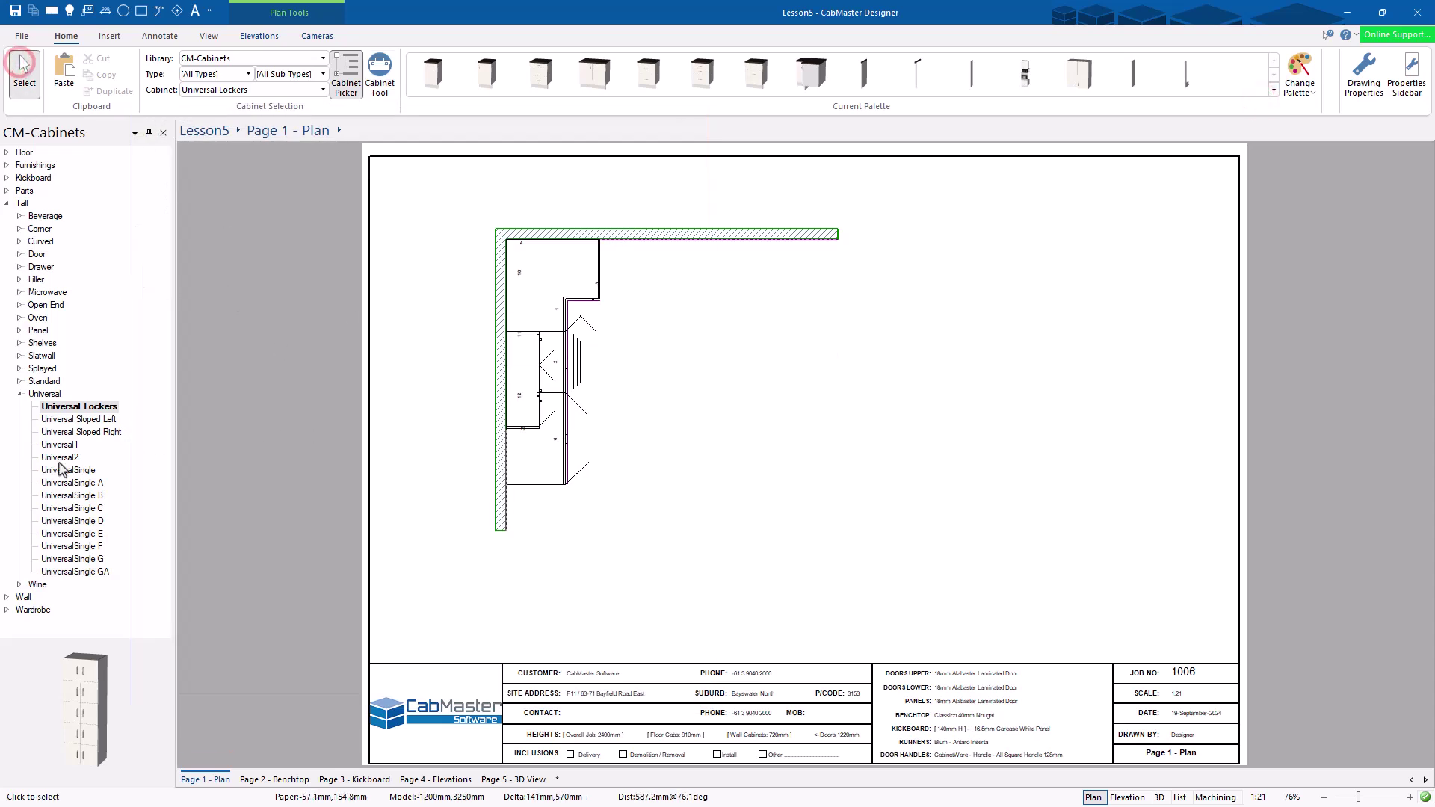
Open the settings of the Universal1 tall cabinet and set its overall width to 1500 mm
double_click(63, 445)
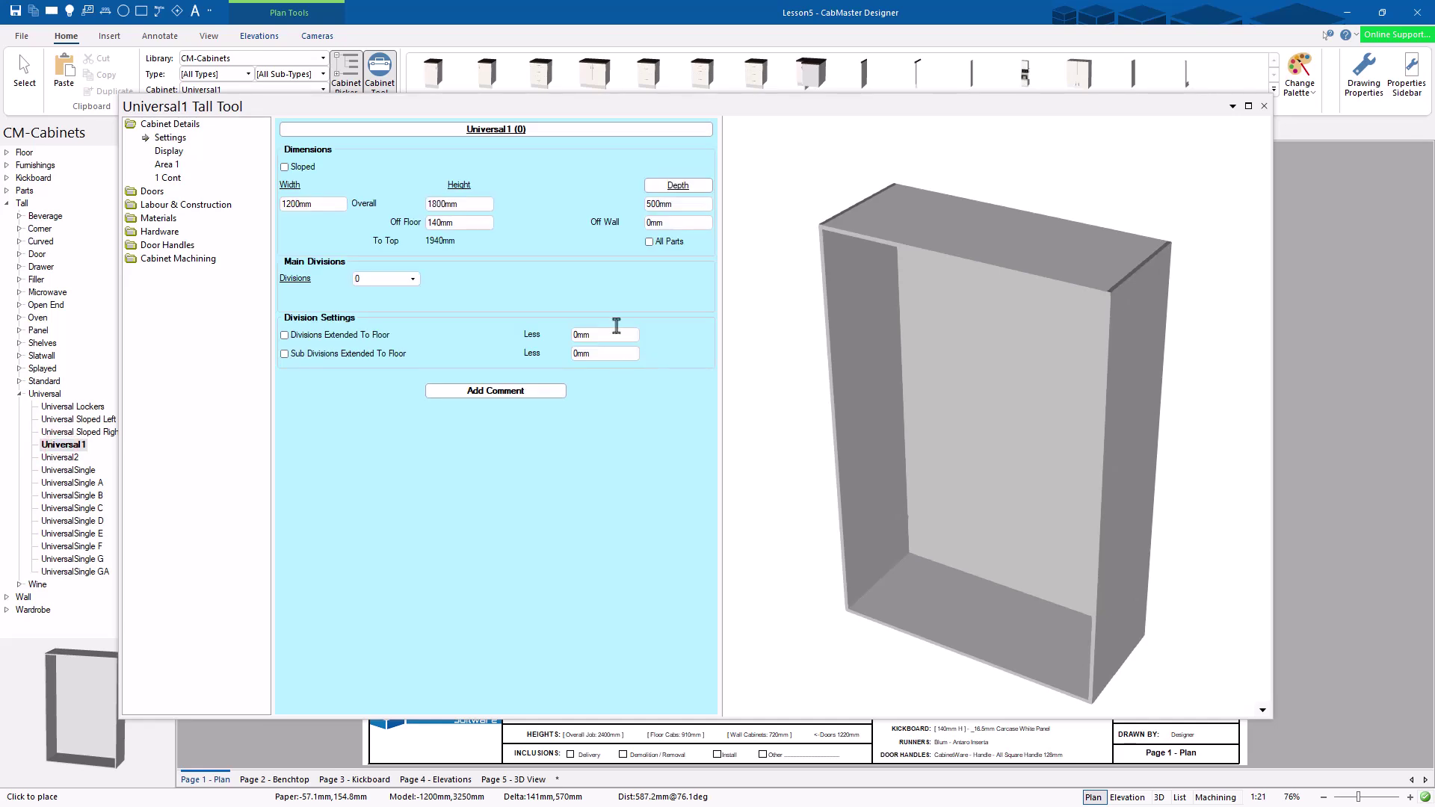
left_click(334, 204)
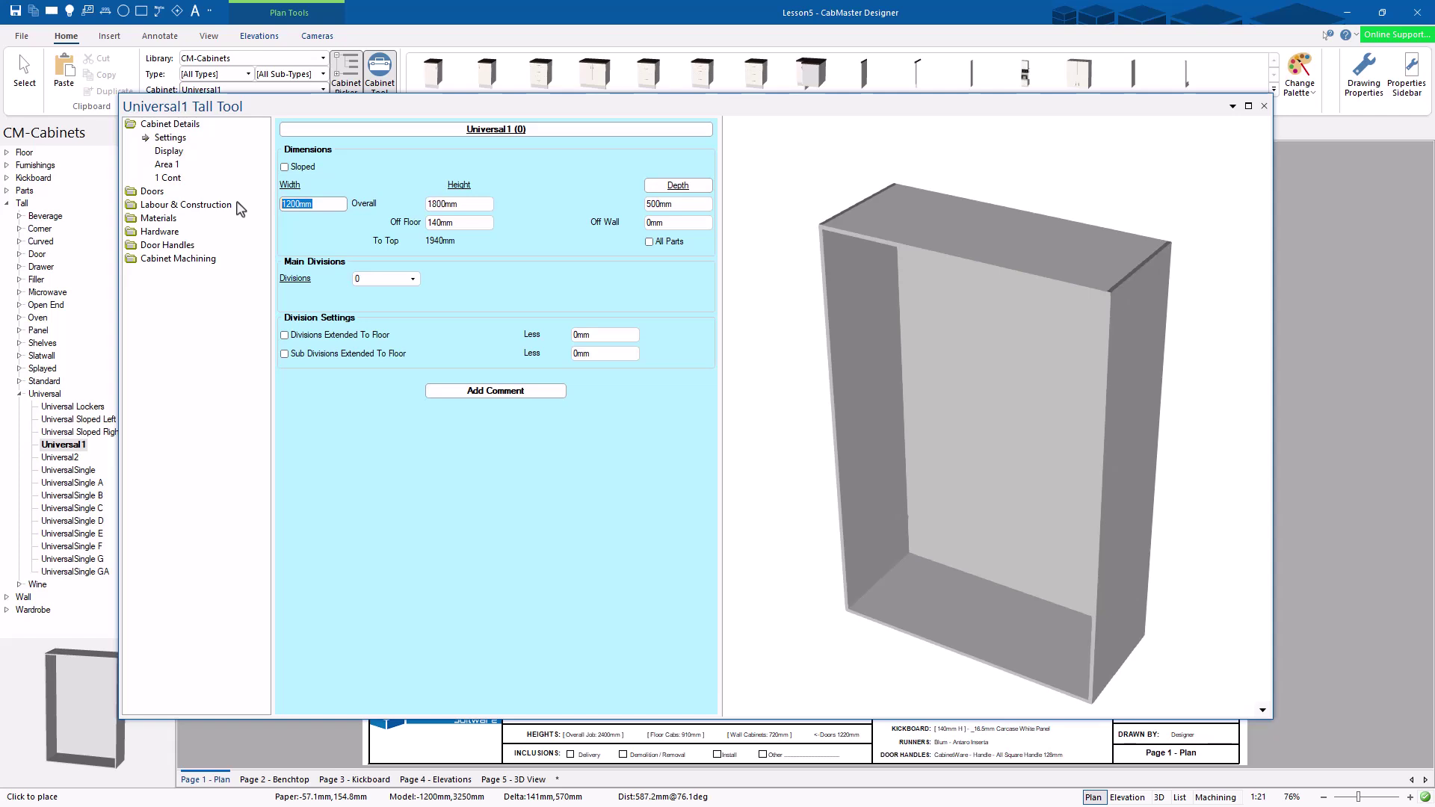
type("1")
key("Tab")
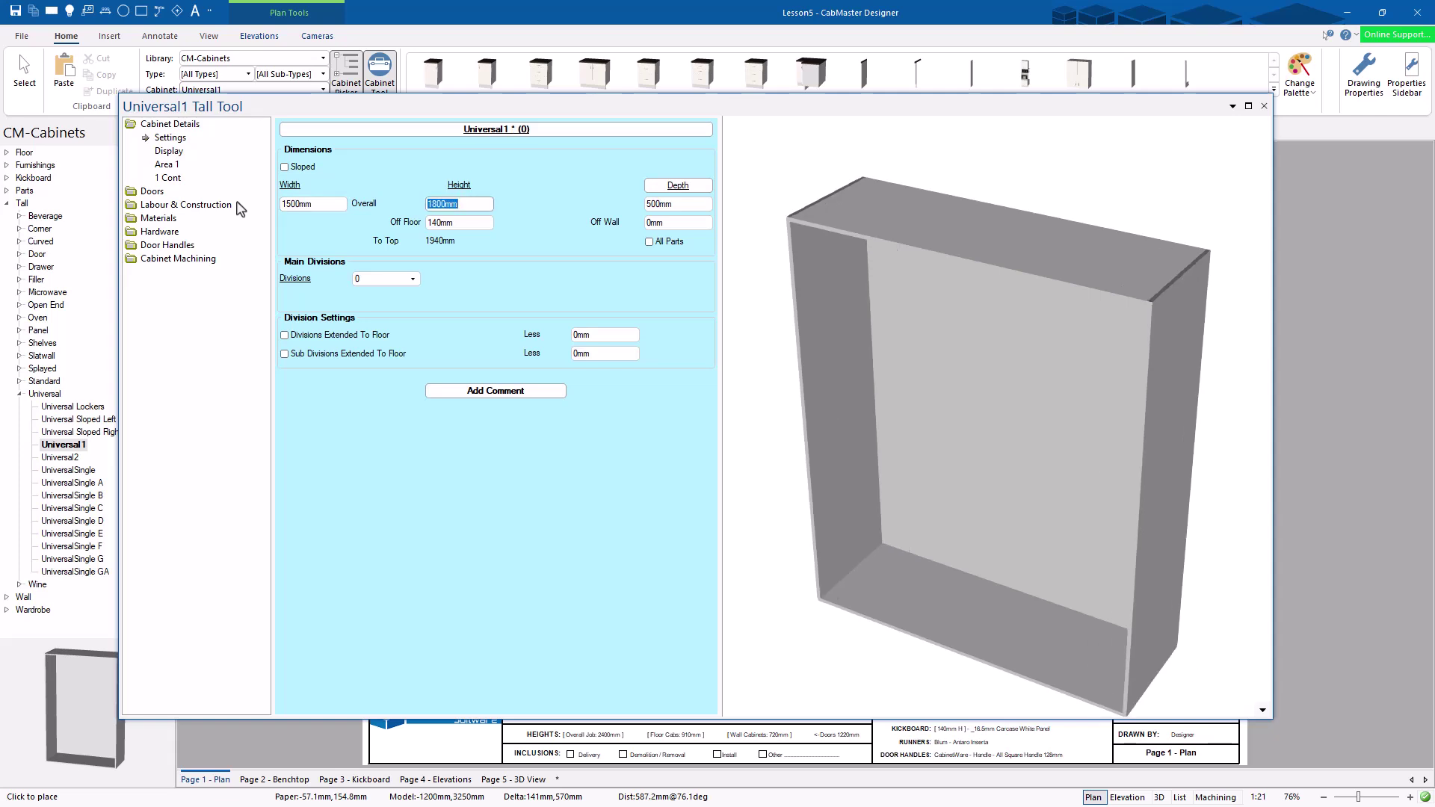
key("Tab")
Make the Universal1 cabinet sloped and set its top width to 900 mm
left_click(295, 168)
mouse_move(1003, 367)
left_mouse_down()
mouse_move(1156, 320)
mouse_move(1174, 291)
left_mouse_up()
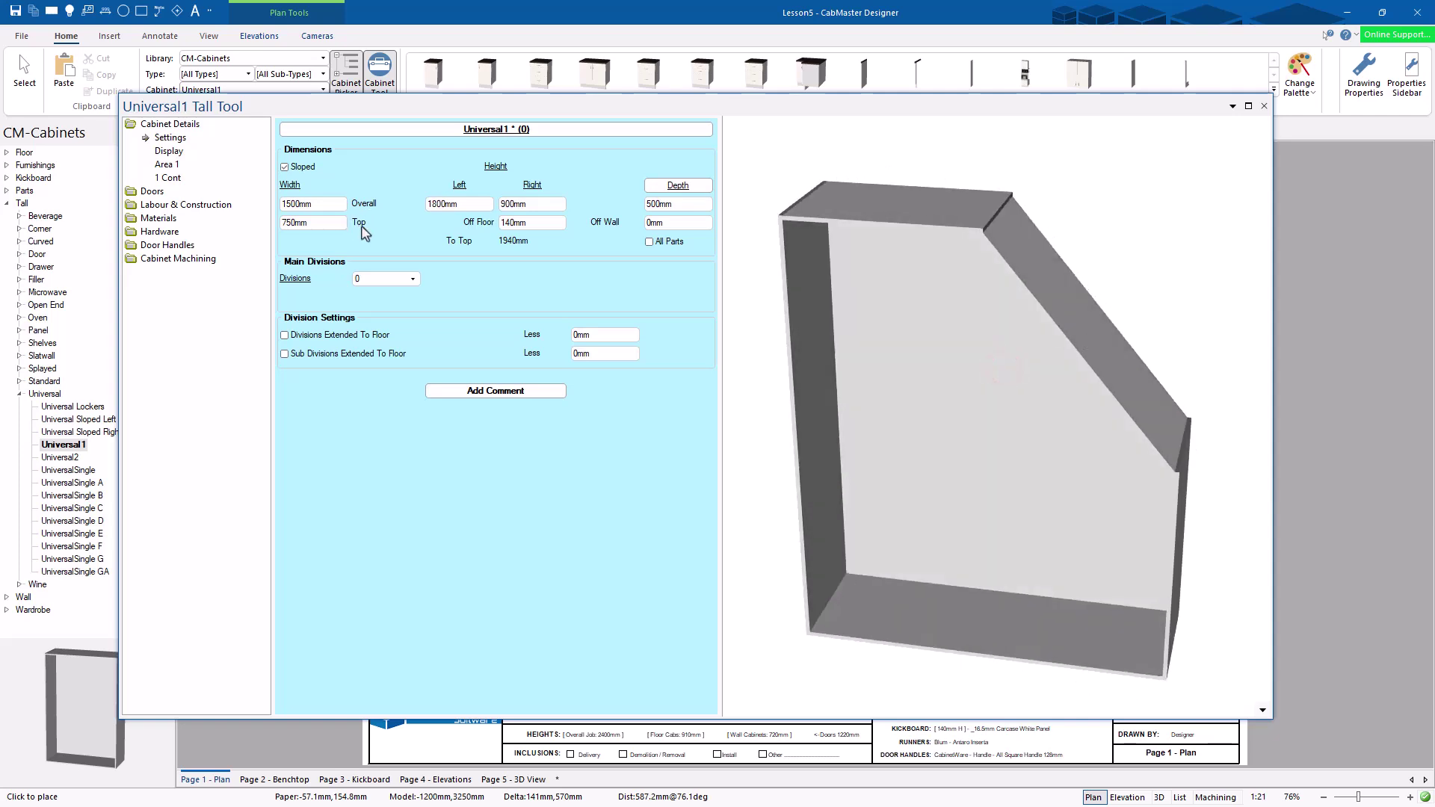
double_click(325, 224)
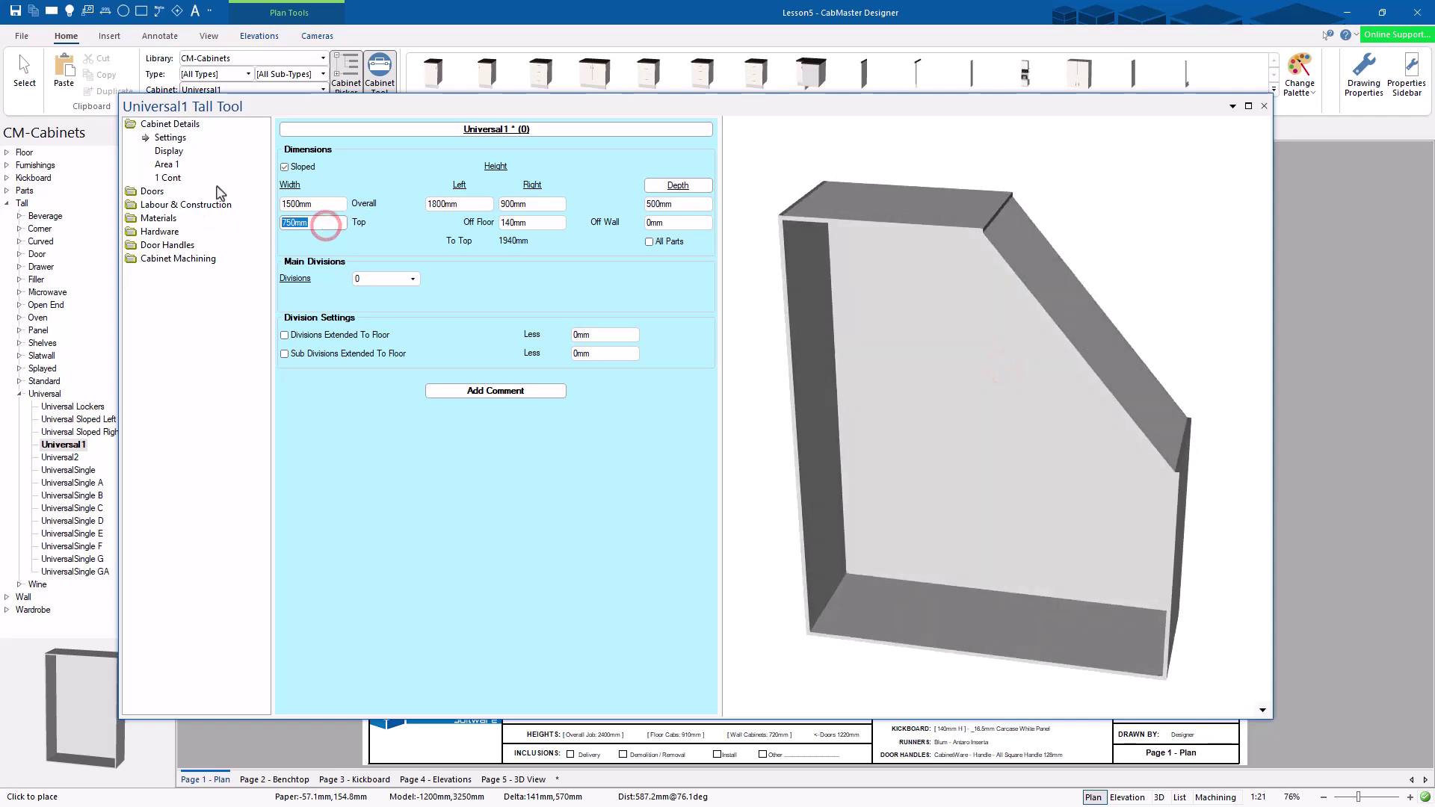
type("900")
key("Tab")
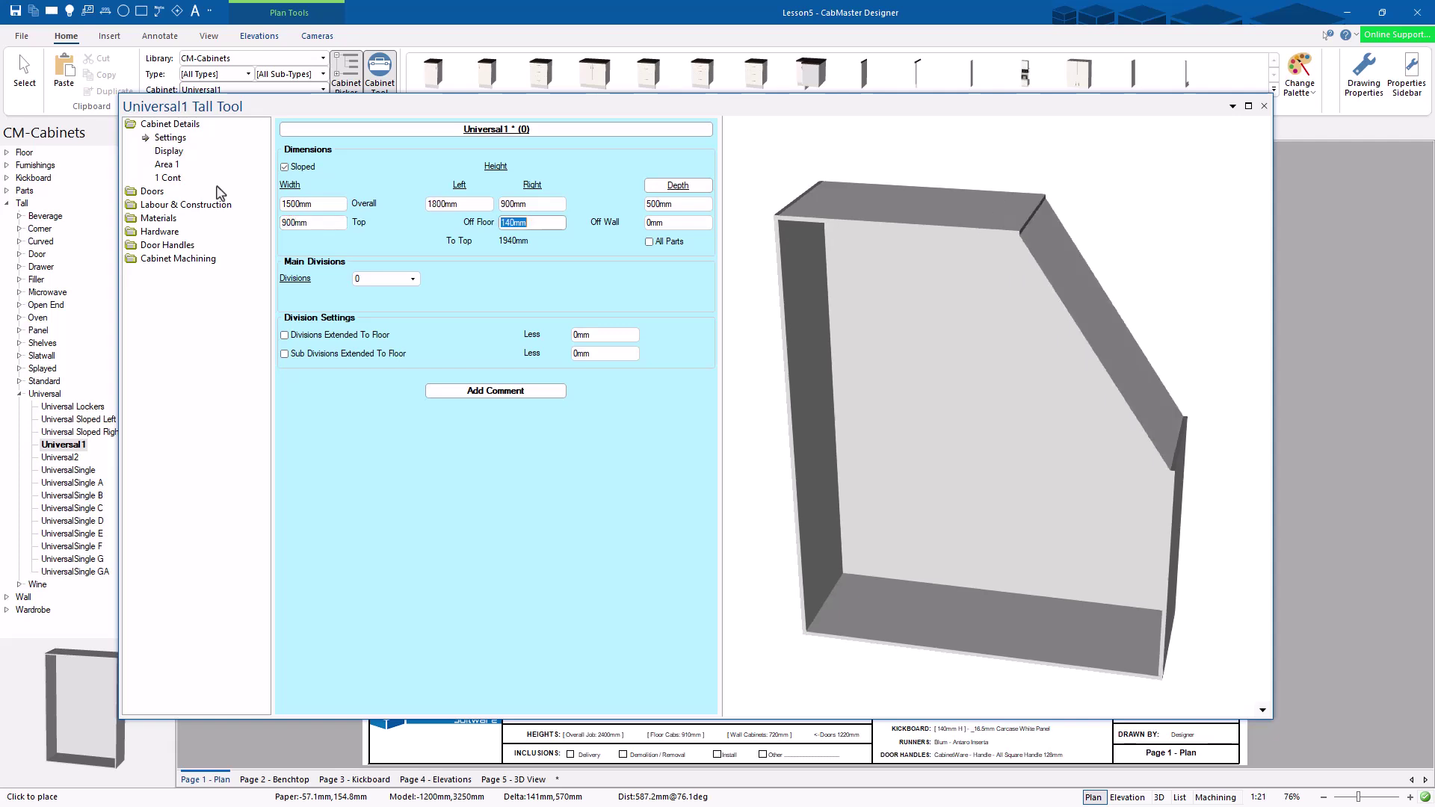
Set the top width of the sloped Universal1 cabinet to 0 mm
left_click(306, 222)
key("BackSpace")
key("BackSpace")
key("BackSpace")
key("BackSpace")
key("BackSpace")
type("0")
key("Tab")
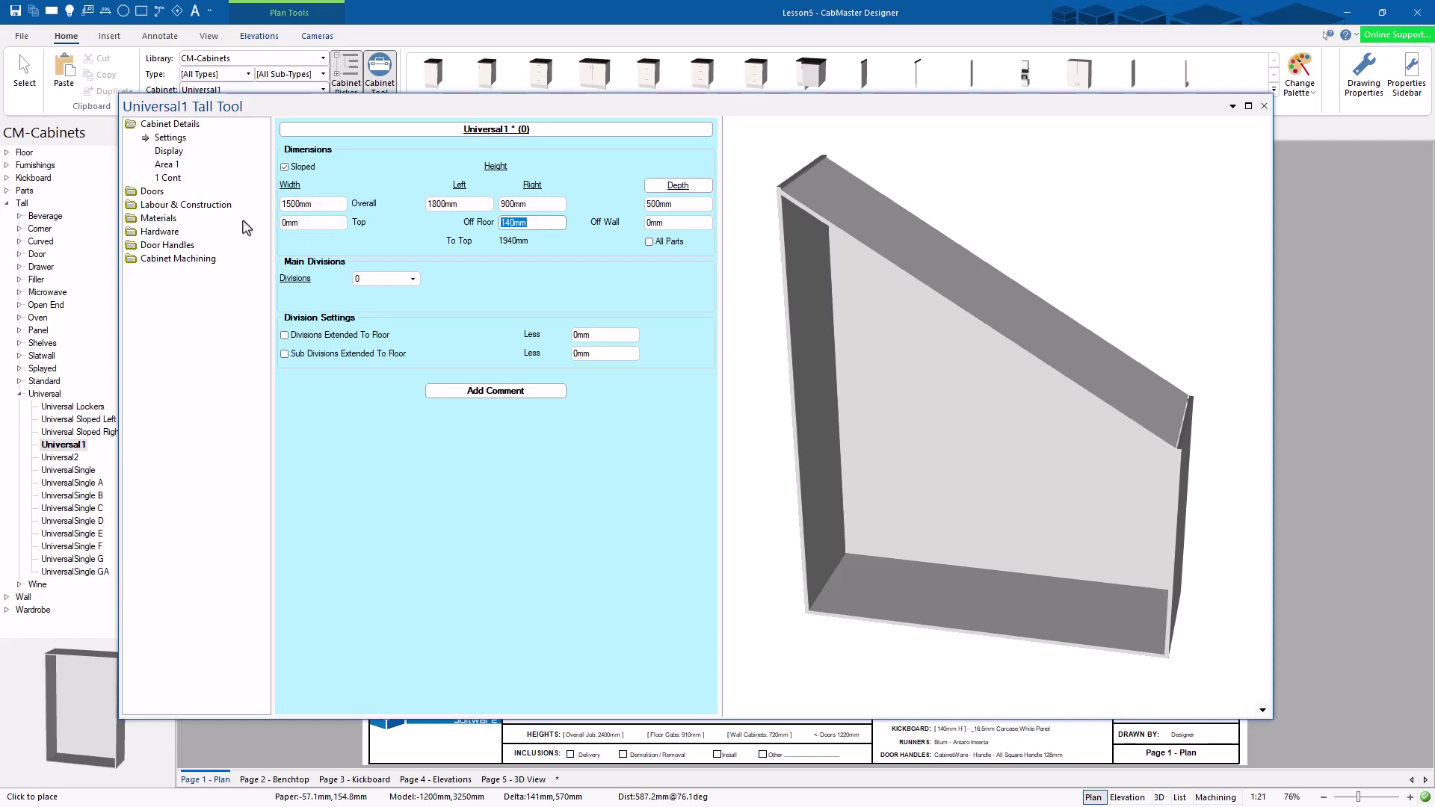
Set the sloped cabinet's top width to 1200 mm and its right height to 1200 mm
left_click(314, 223)
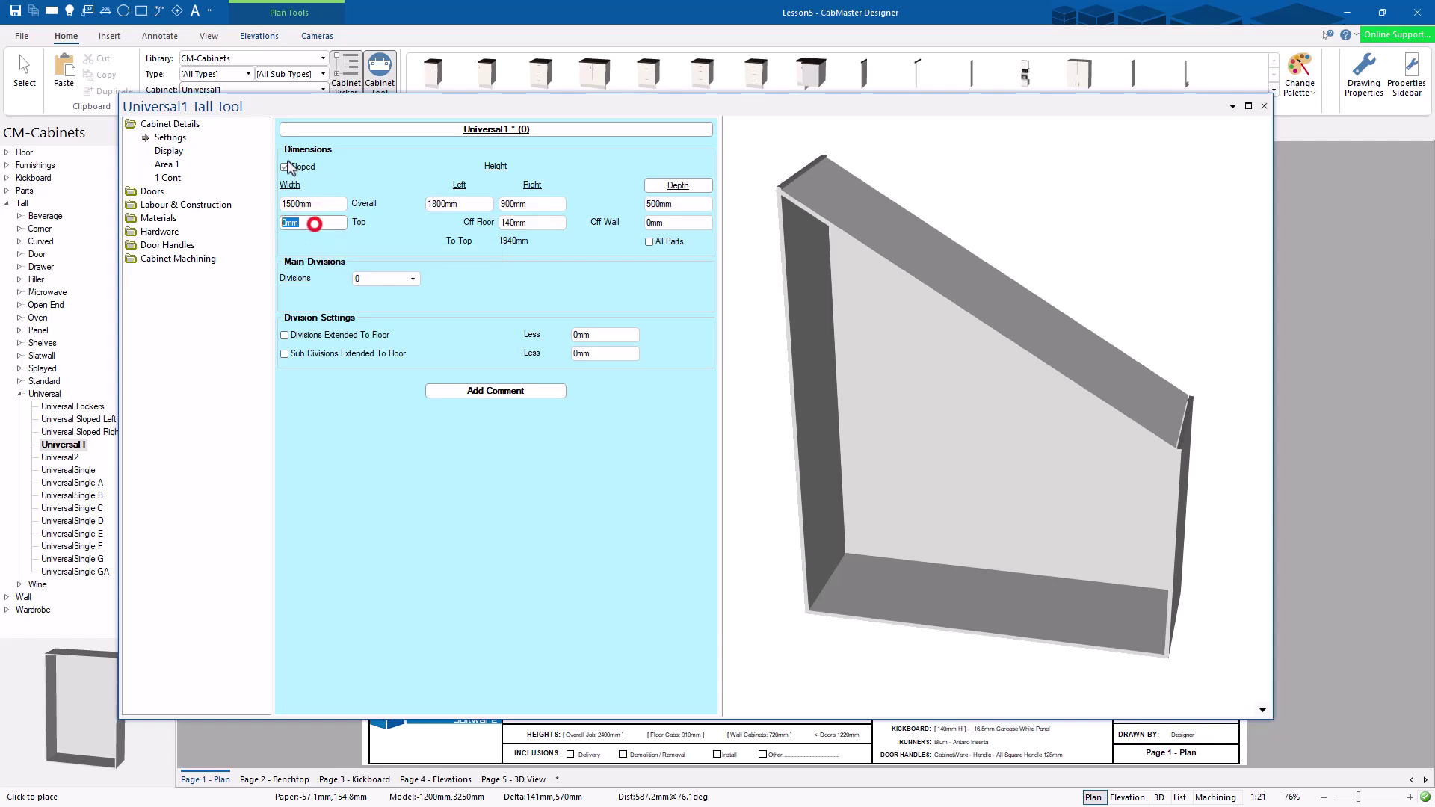
type("1200")
key("Tab")
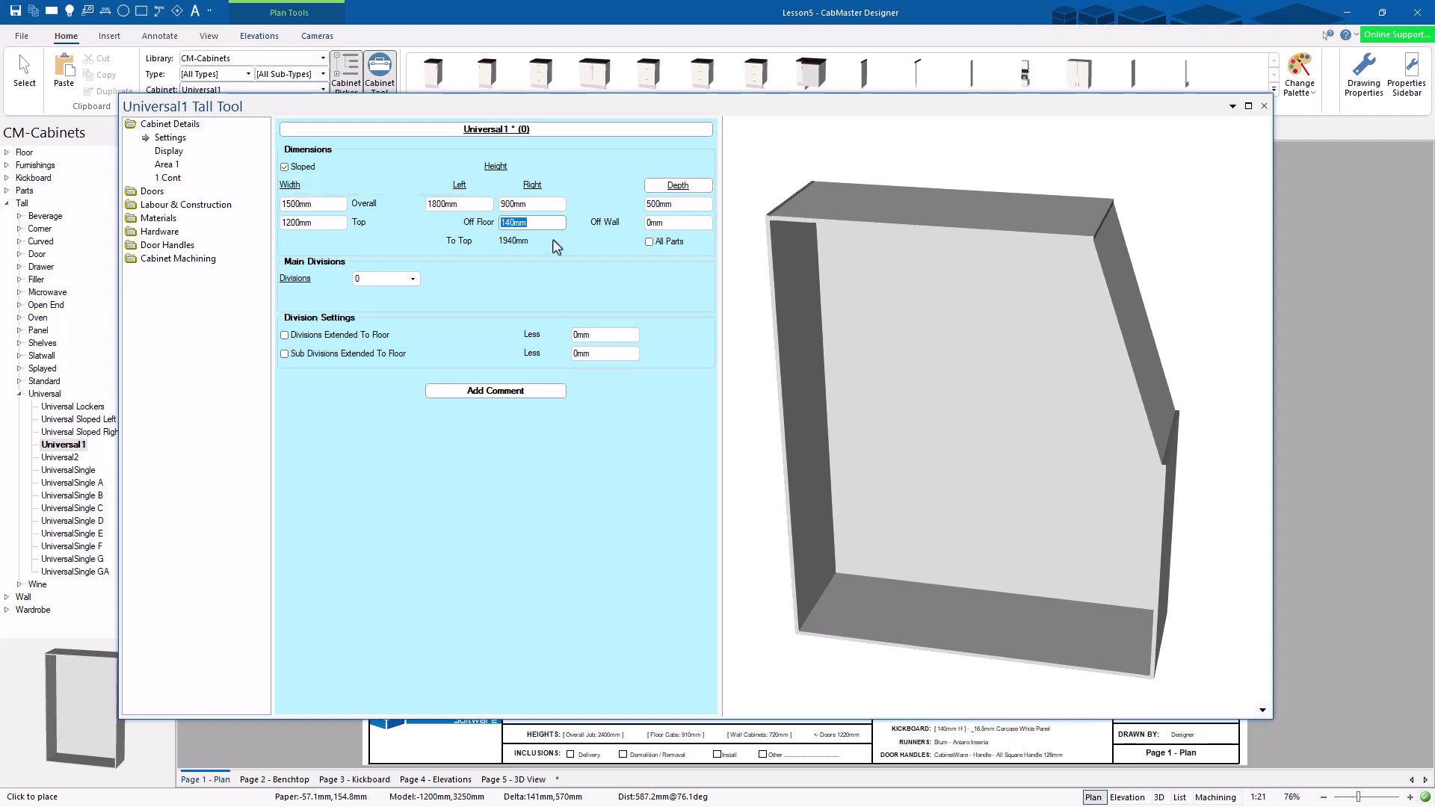
left_click(541, 204)
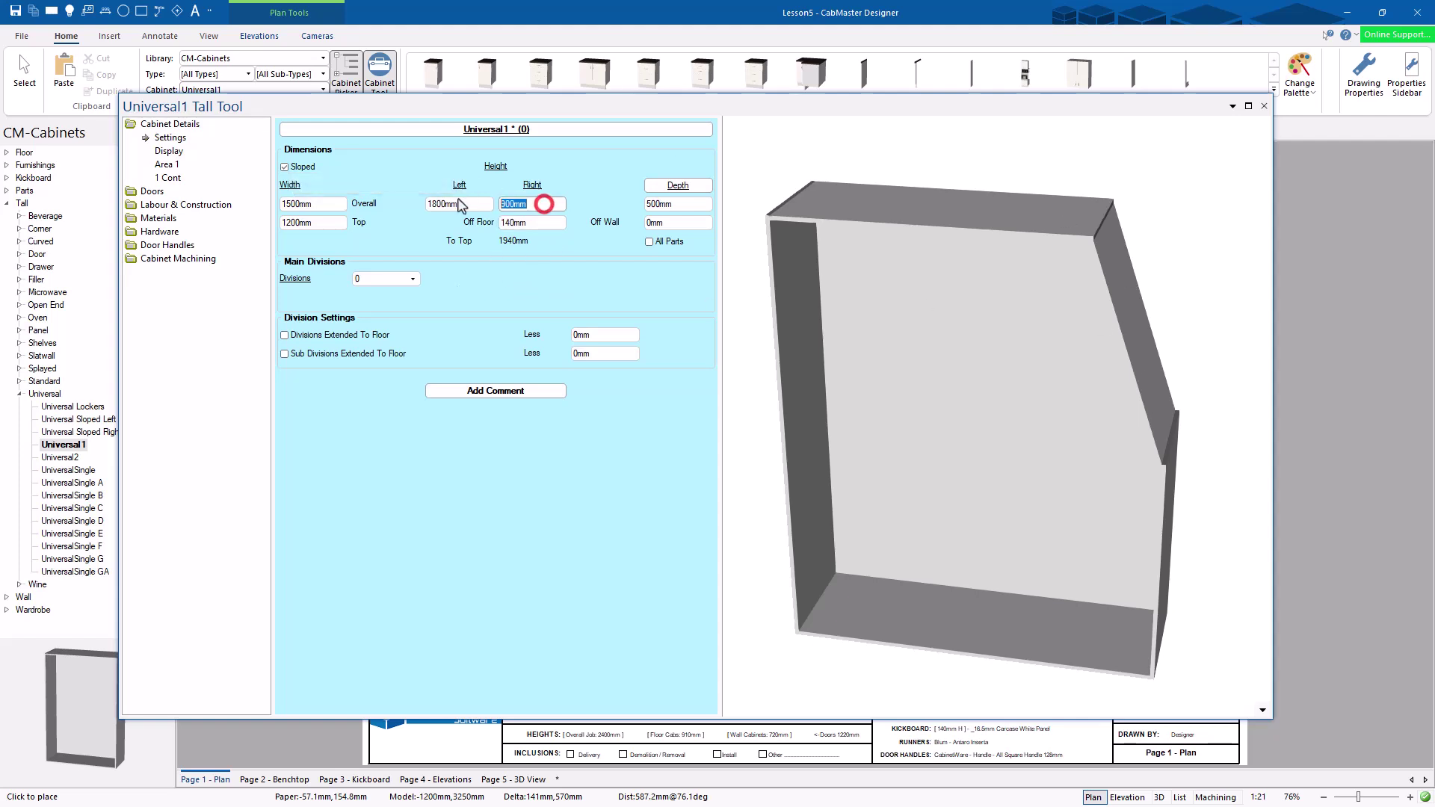
type("1200")
key("Tab")
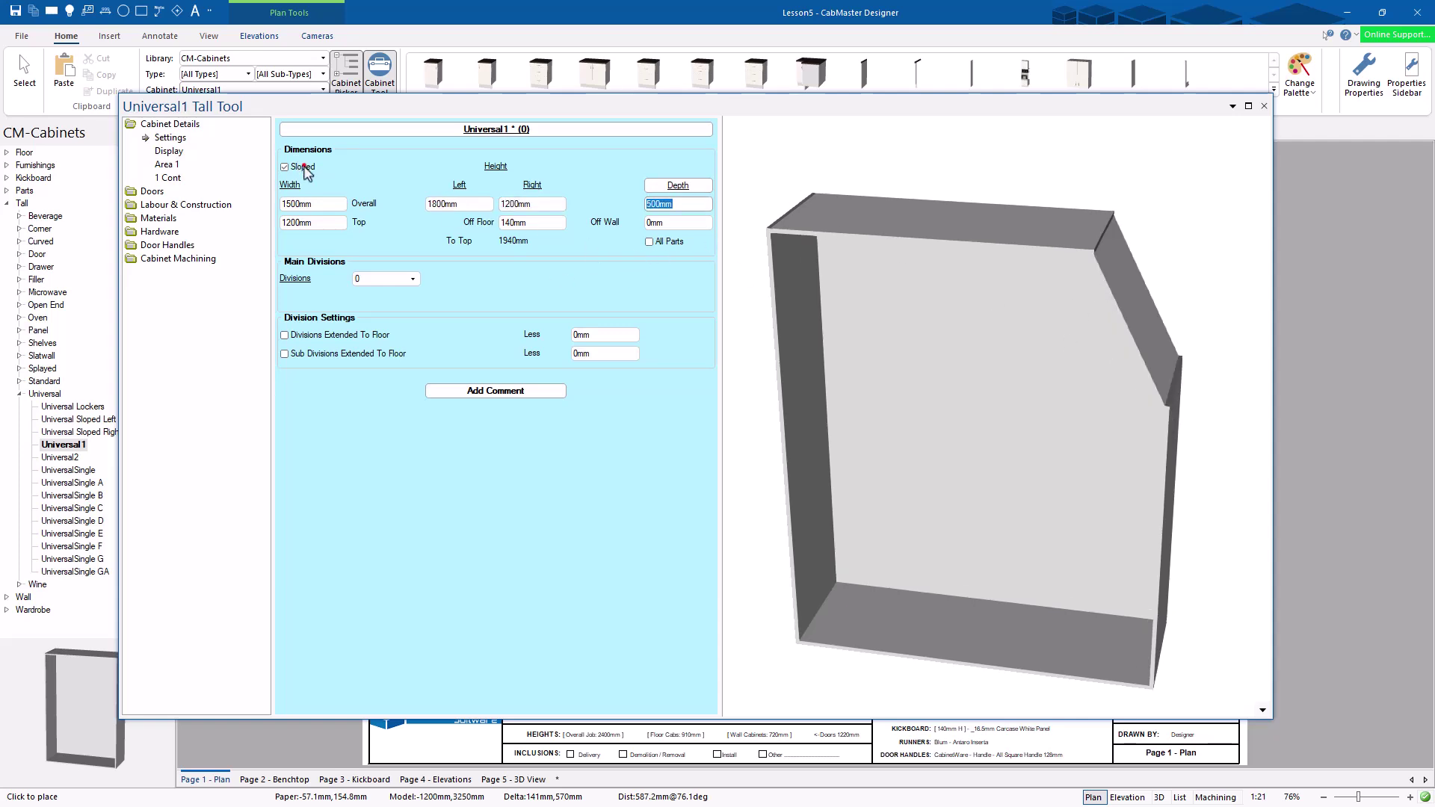
Turn off the slope of the Universal1 cabinet and inspect its shape
left_click(284, 166)
mouse_move(896, 342)
left_mouse_down()
mouse_move(986, 343)
mouse_move(1073, 298)
mouse_move(1181, 299)
left_mouse_up()
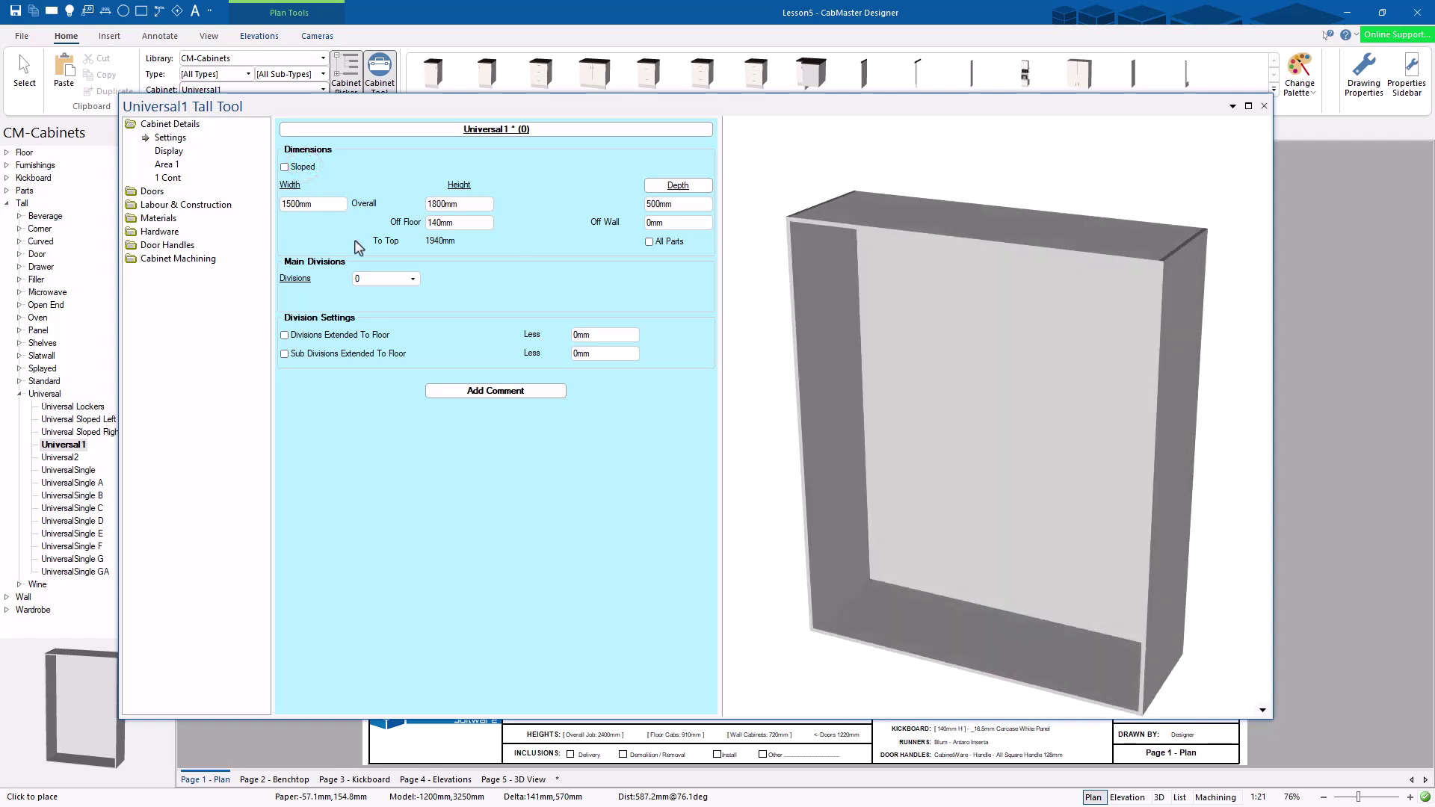
Set the number of main divisions in the Universal1 tall cabinet to 4
left_click(380, 279)
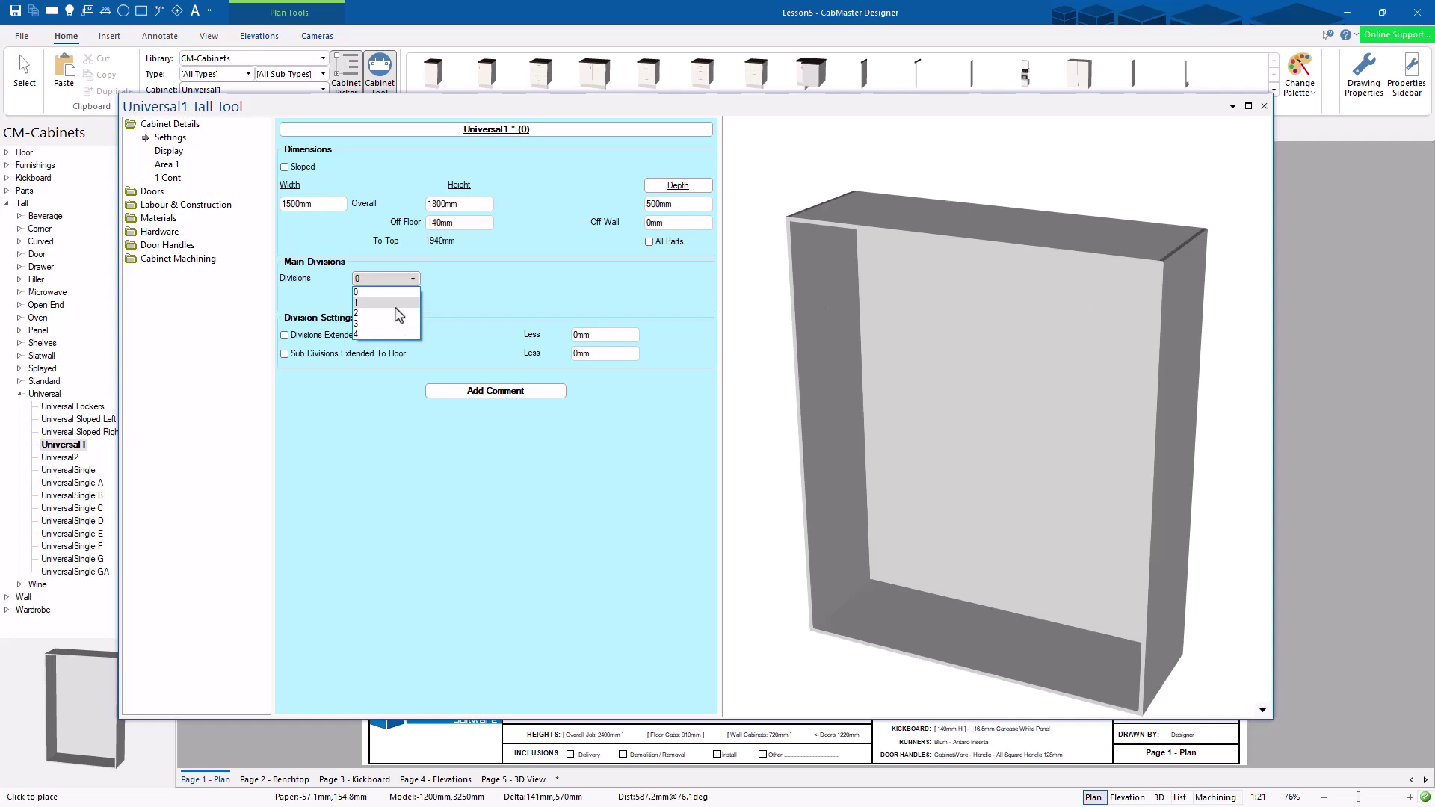
left_click(383, 334)
left_click(930, 329)
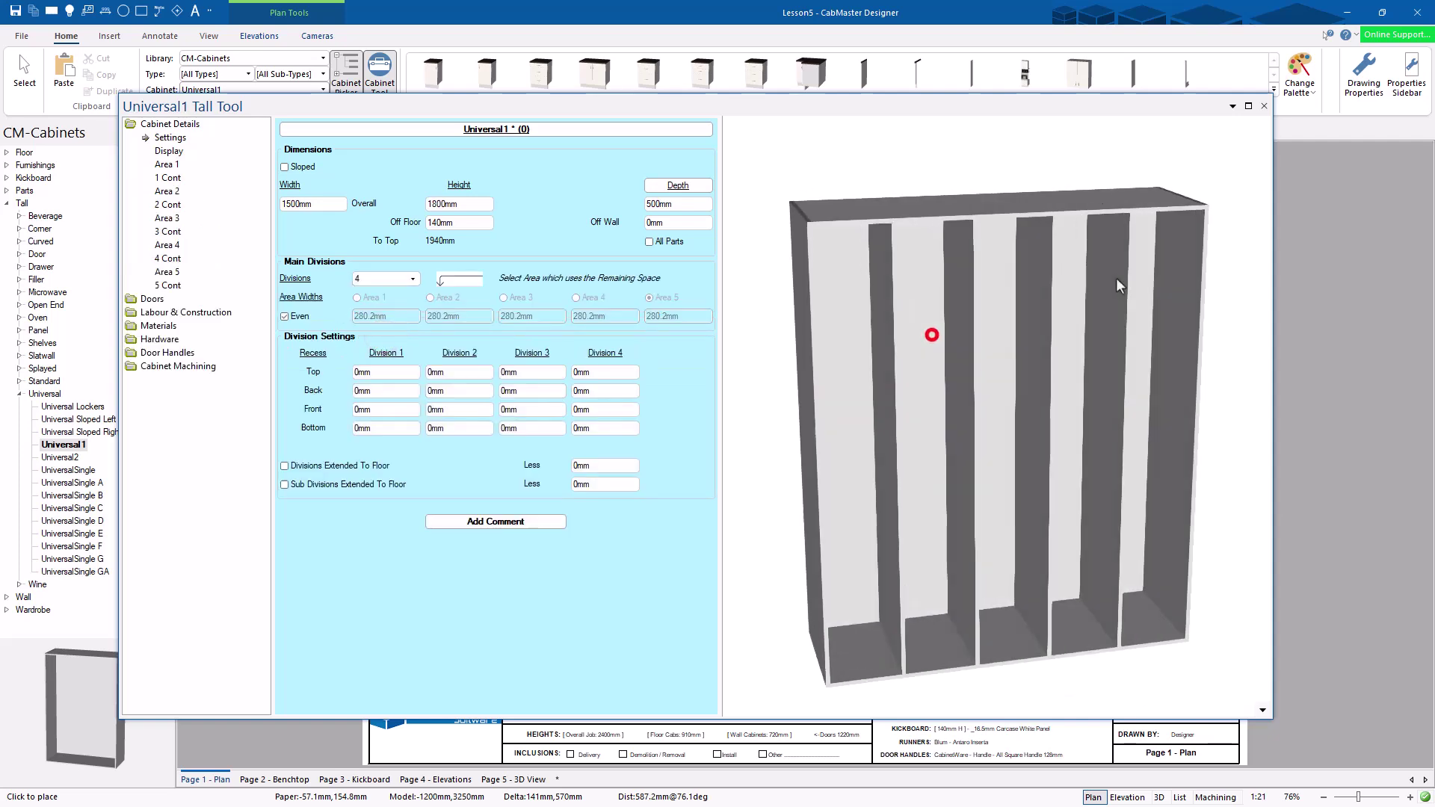
Add two horizontal dividers to Area 1 of the cabinet
left_click(176, 166)
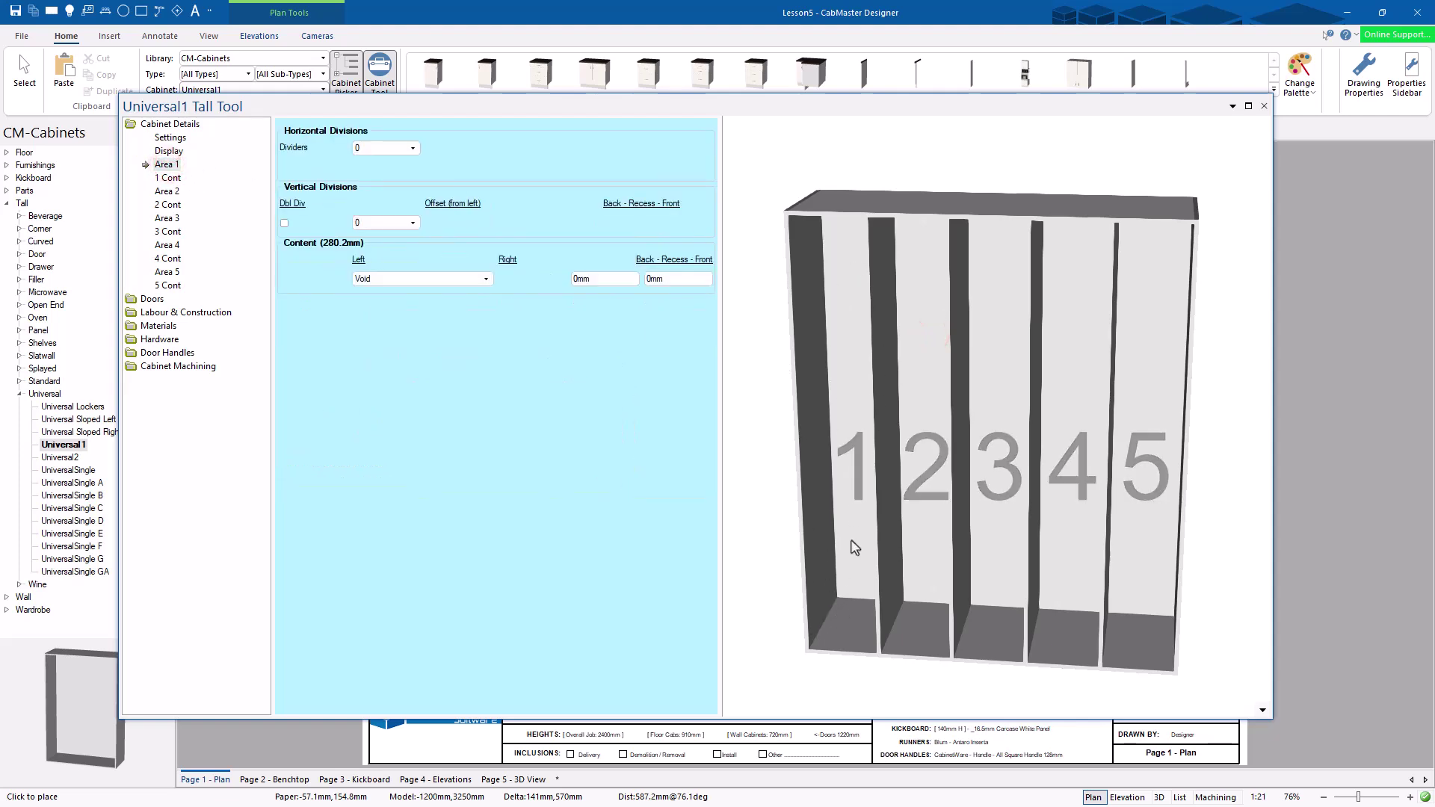
left_click(391, 279)
left_click(391, 279)
left_click(374, 147)
left_click(367, 182)
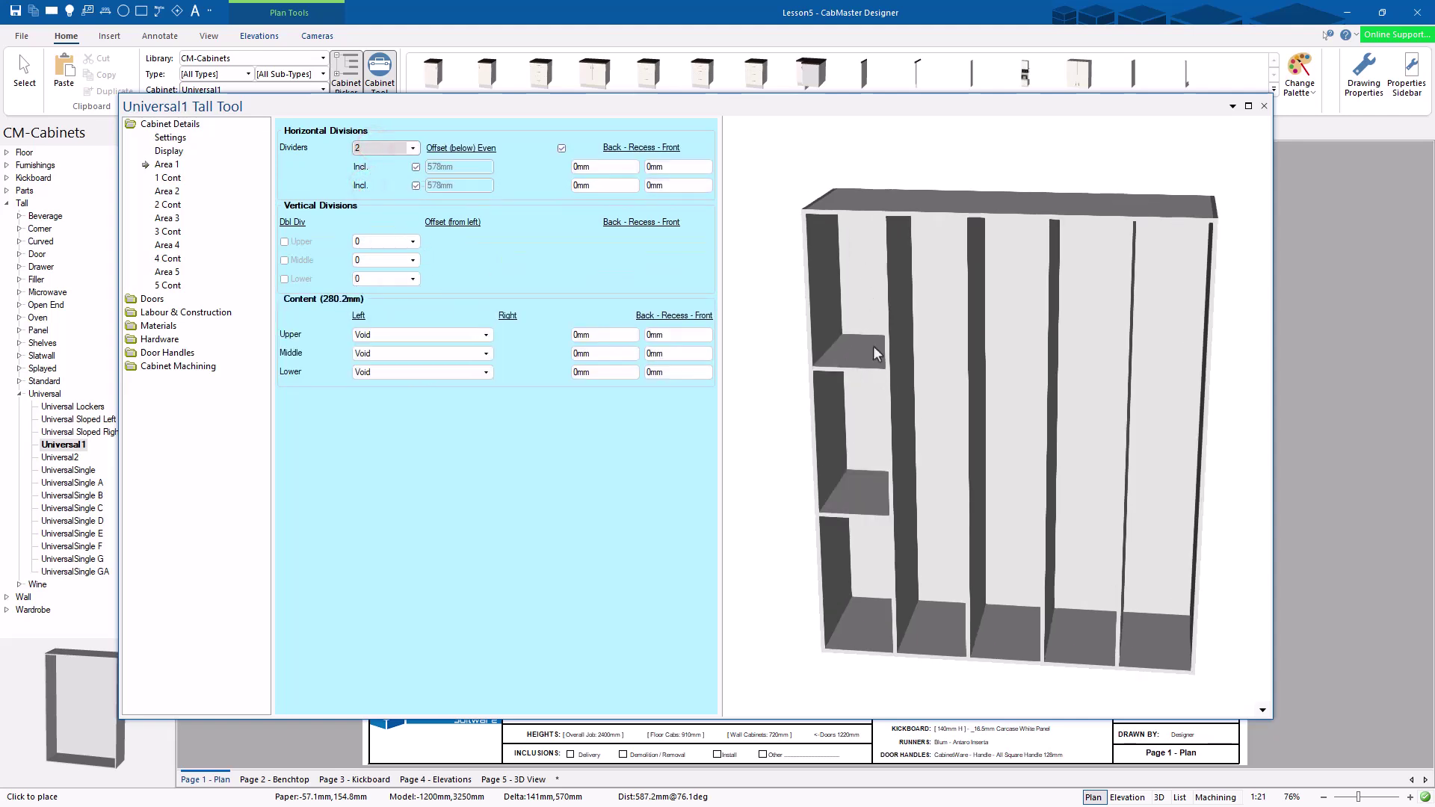
Set the content of Area 1 to Shelves in the lower section and Grid in the middle section
left_click(381, 371)
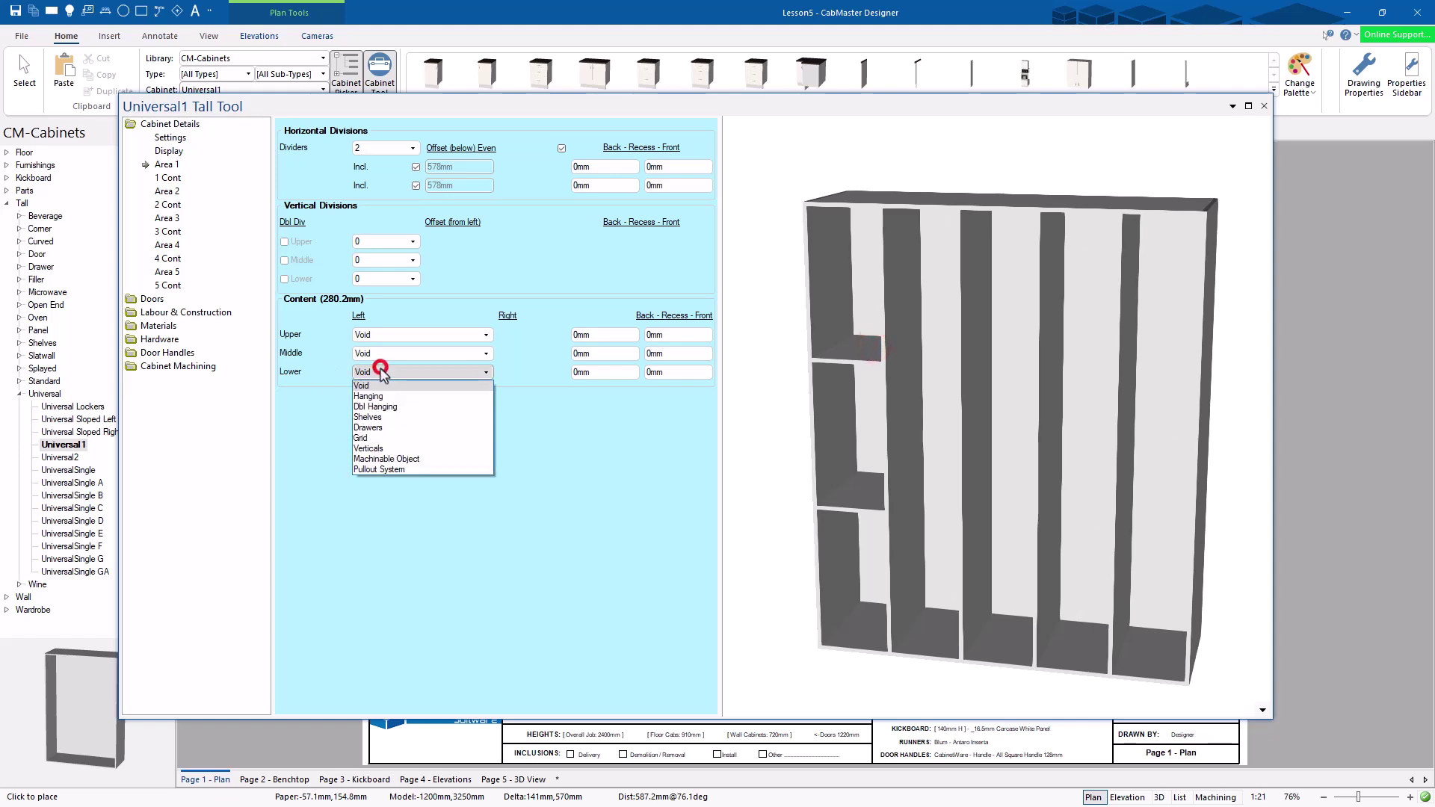
left_click(386, 416)
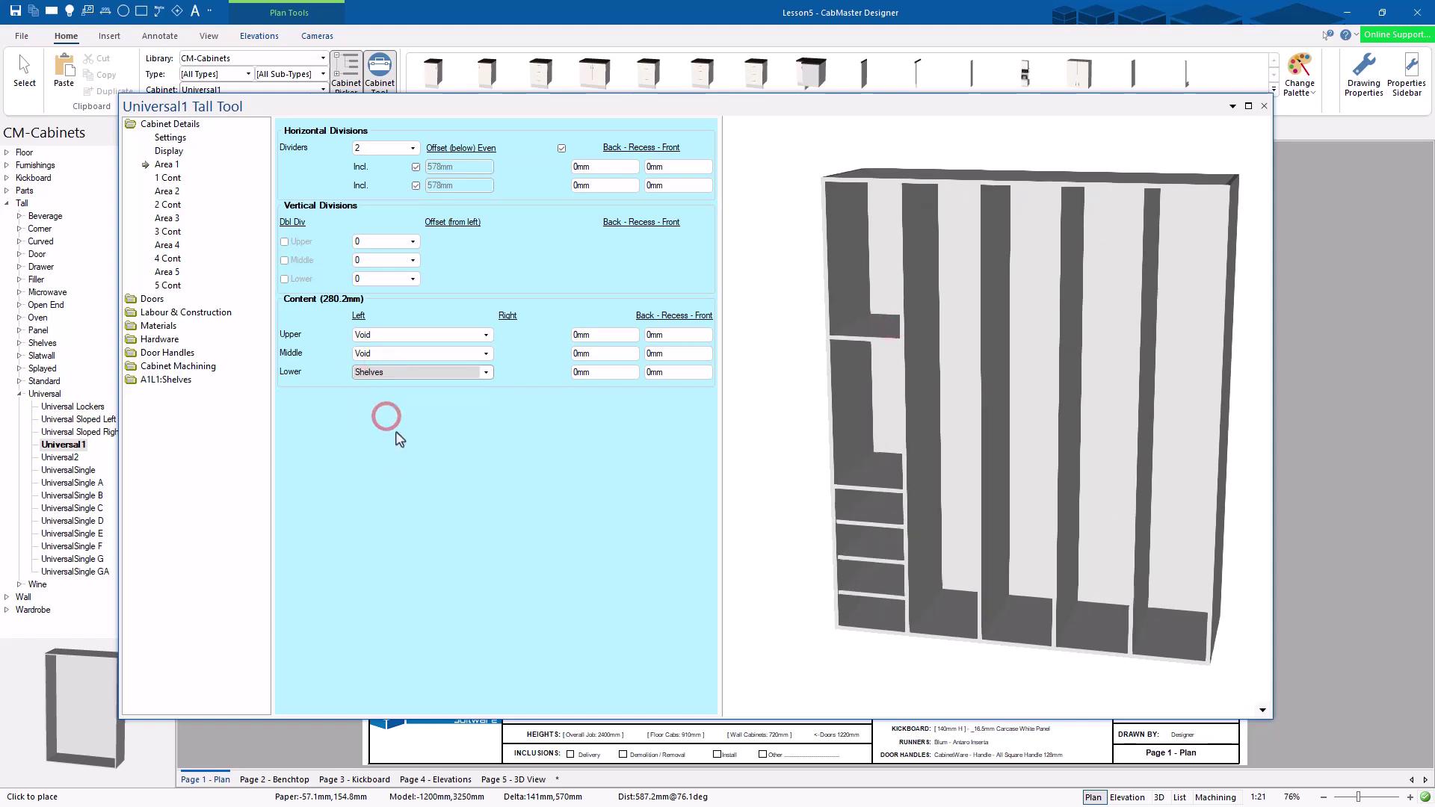
left_click(411, 353)
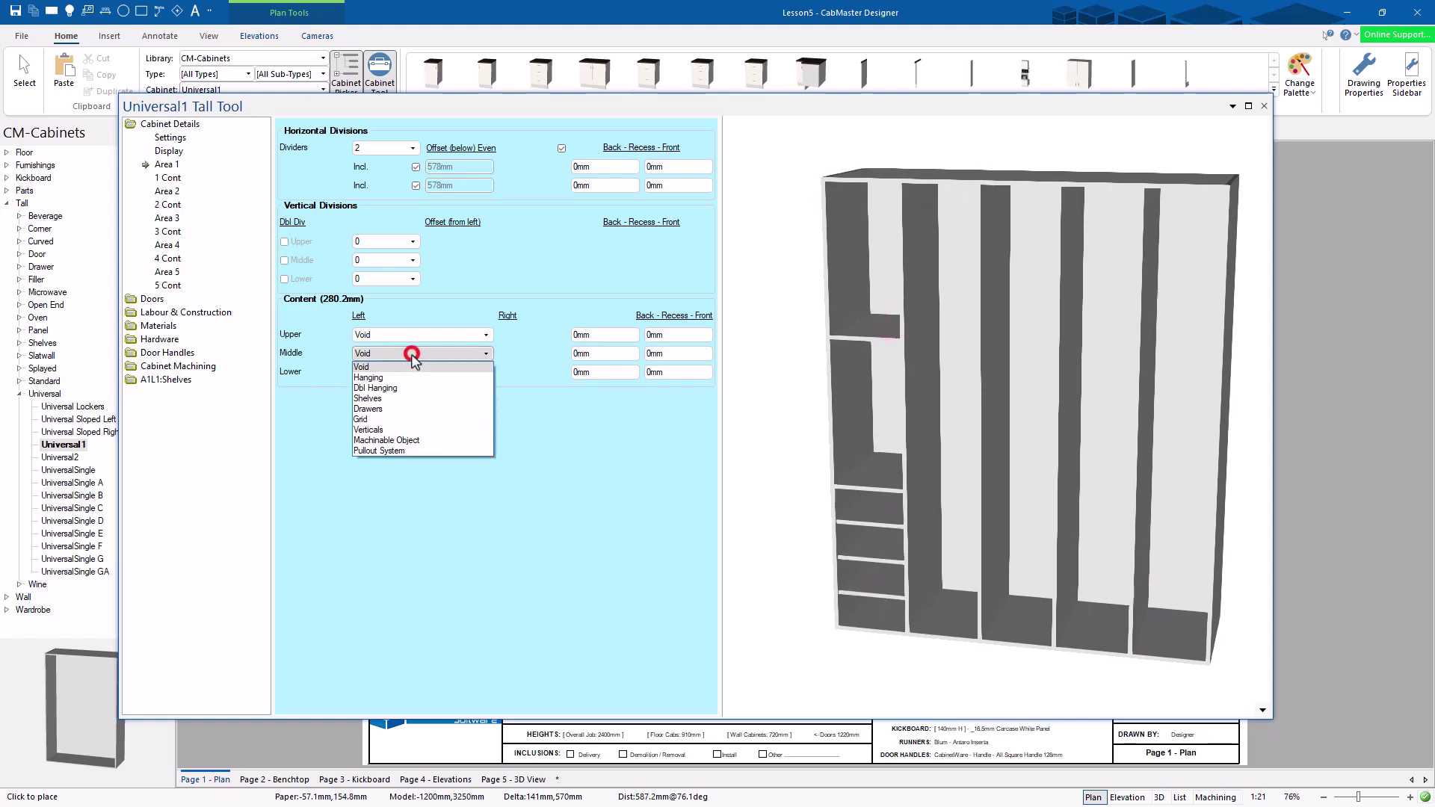
left_click(376, 419)
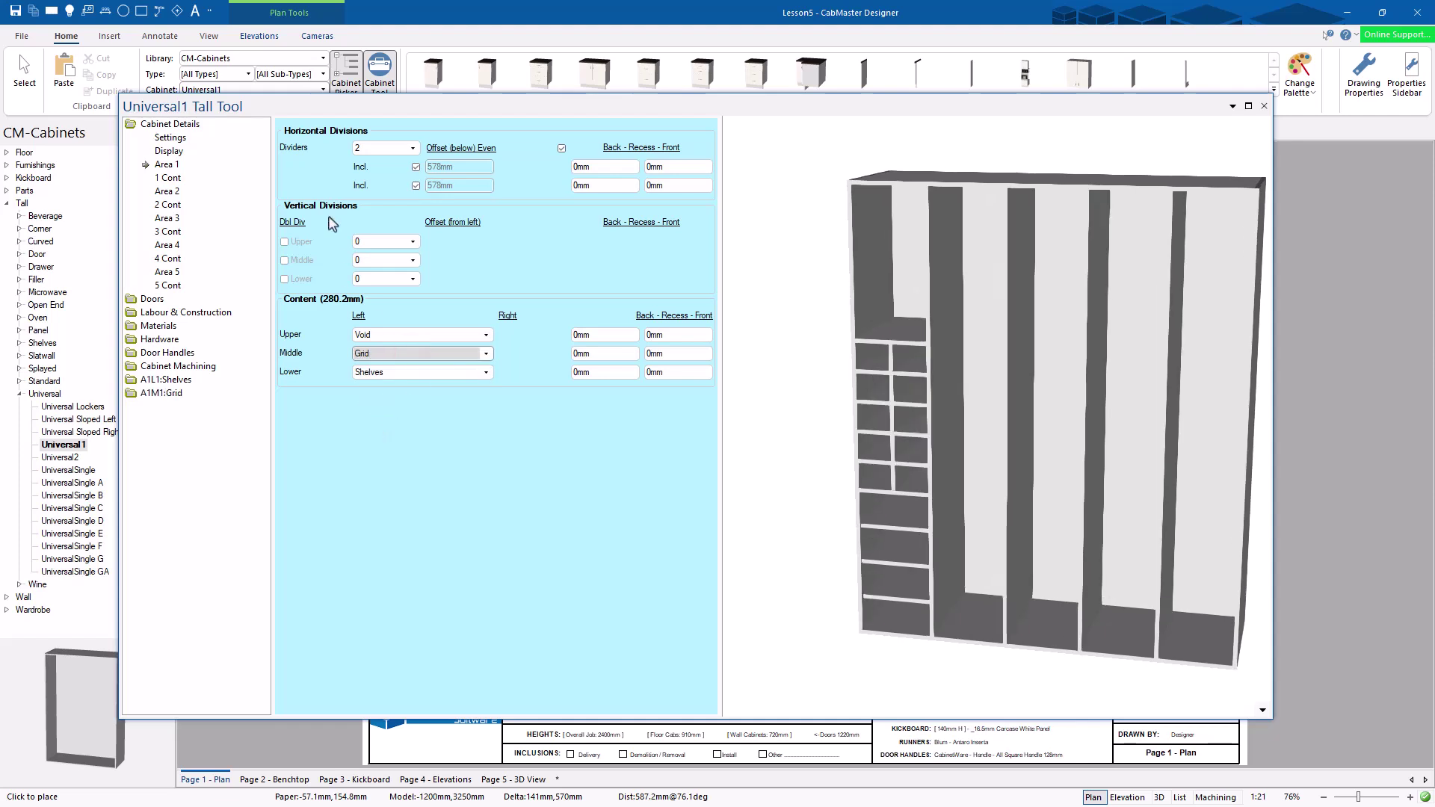
Set the content of Area 2 to Dbl Hanging
left_click(170, 192)
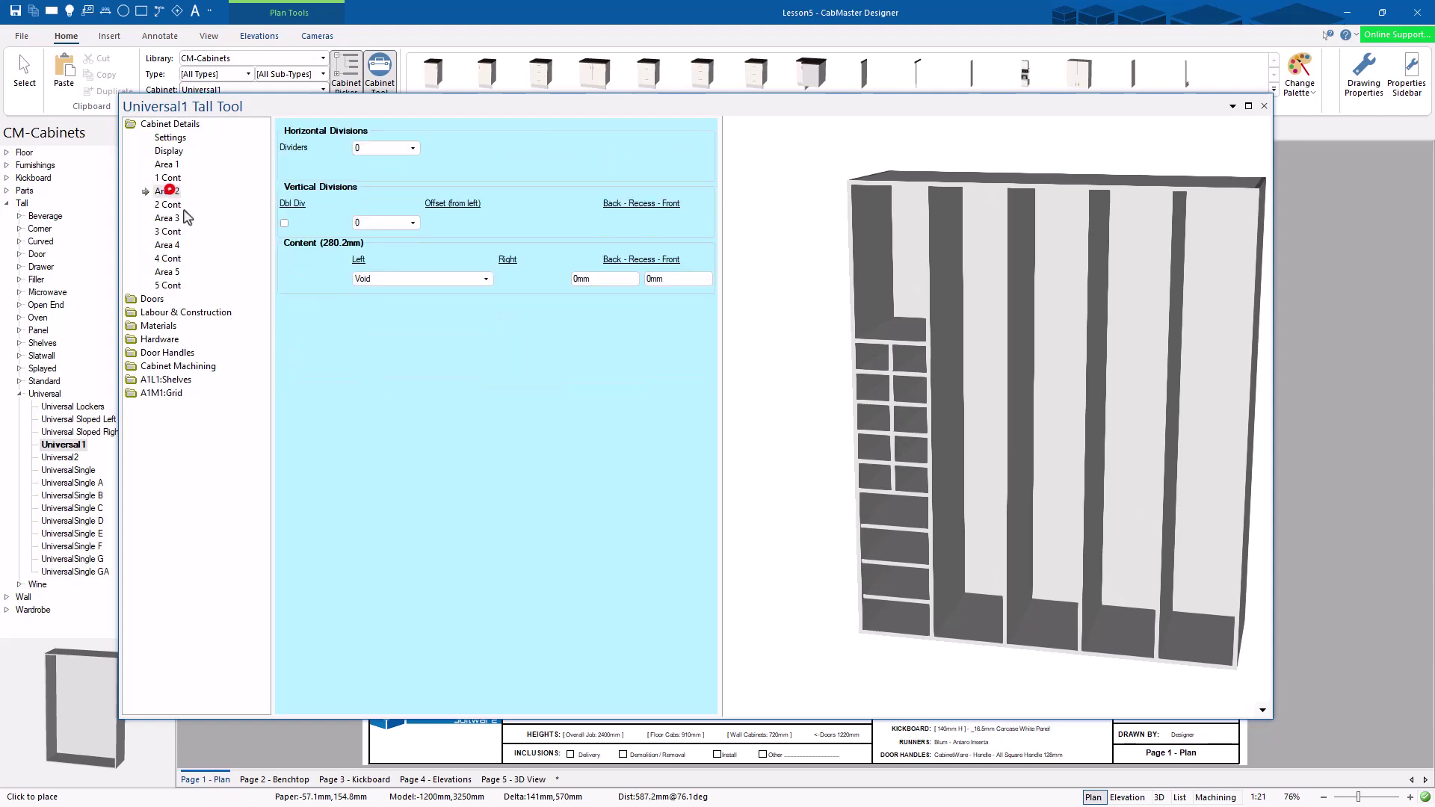
left_click(406, 280)
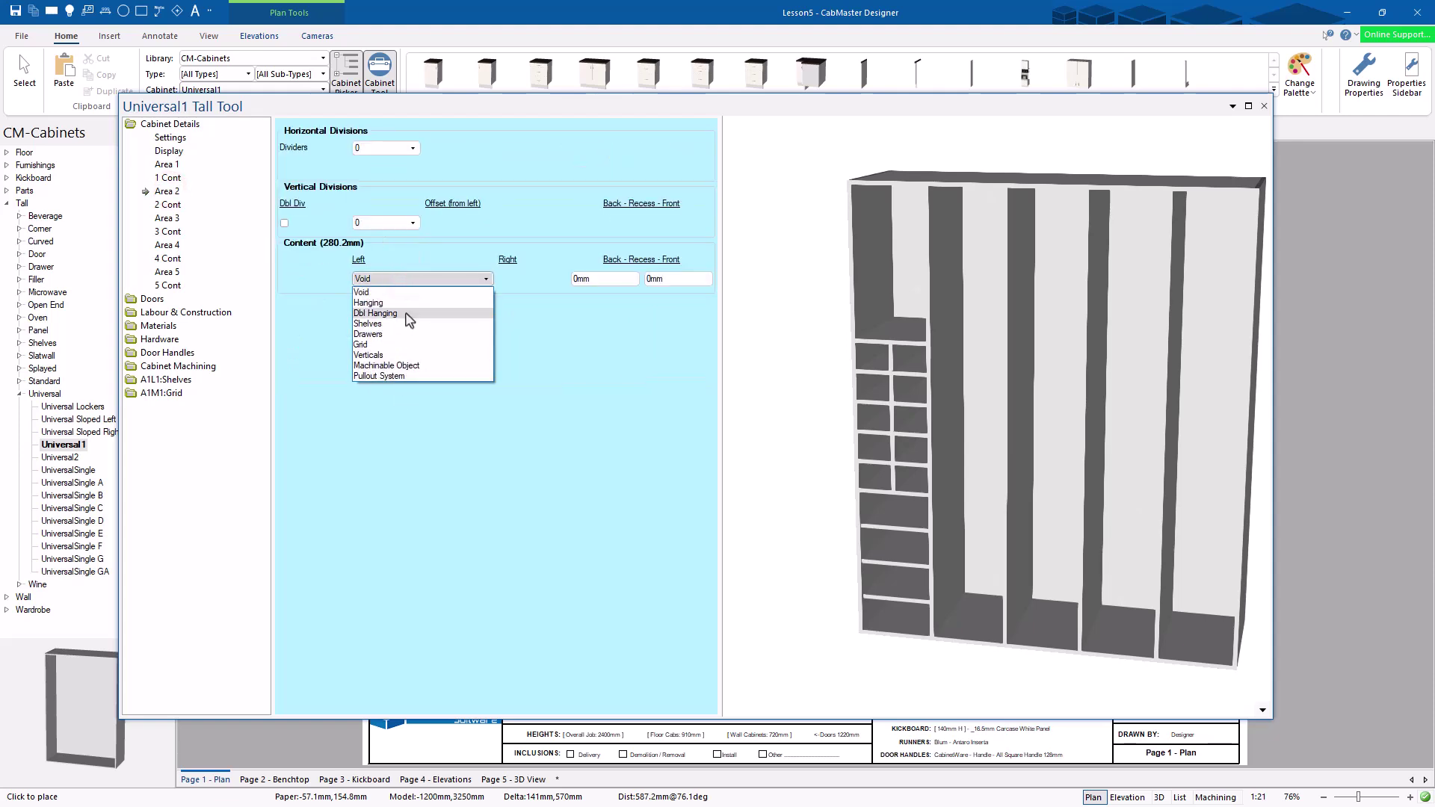
left_click(406, 311)
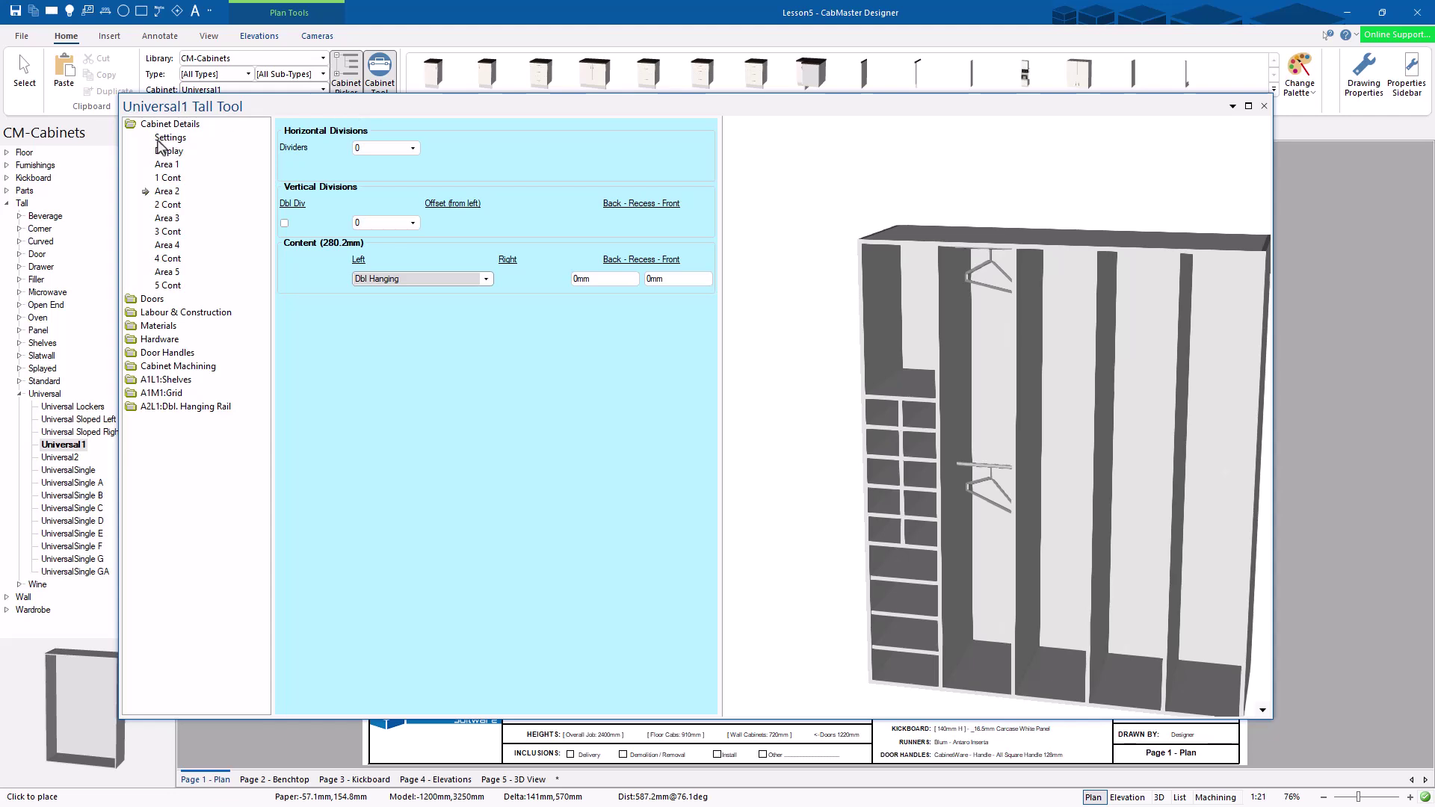
Set the overall width of the cabinet to 2100 mm and inspect the widened model
left_click(163, 138)
double_click(314, 204)
type("2100")
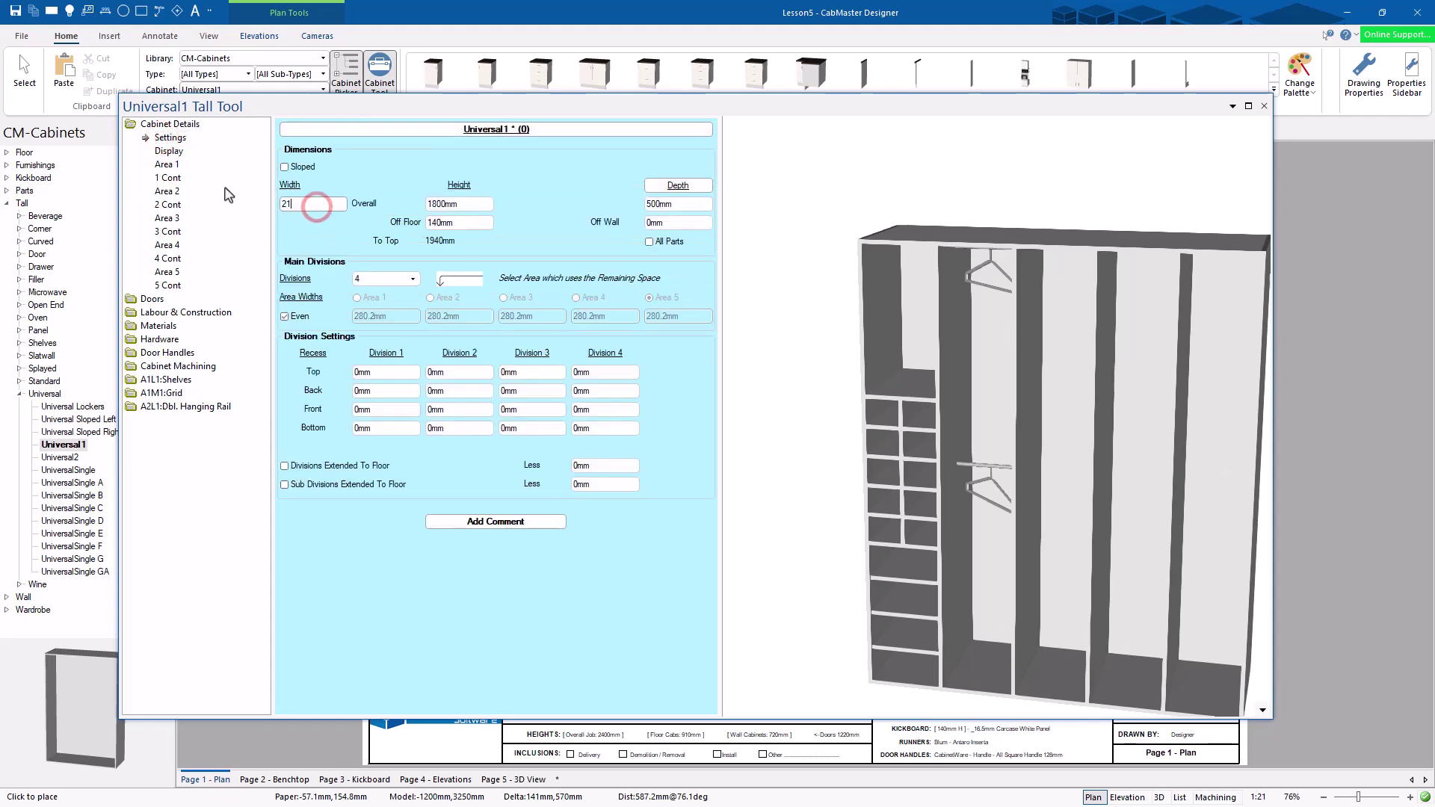
key("Tab")
left_click(1075, 411)
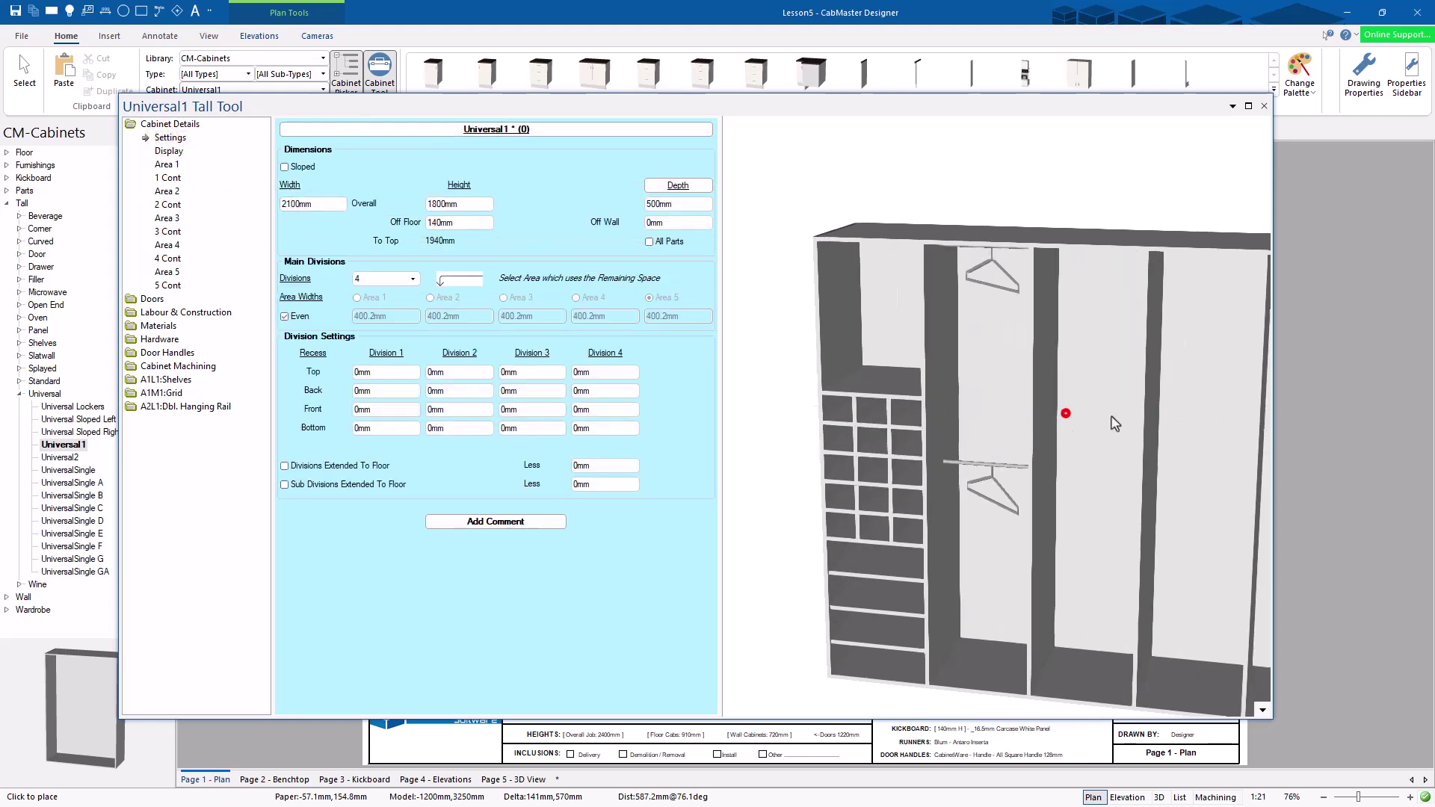
scroll(1063, 412, "up", 2)
scroll(1064, 413, "down", 3)
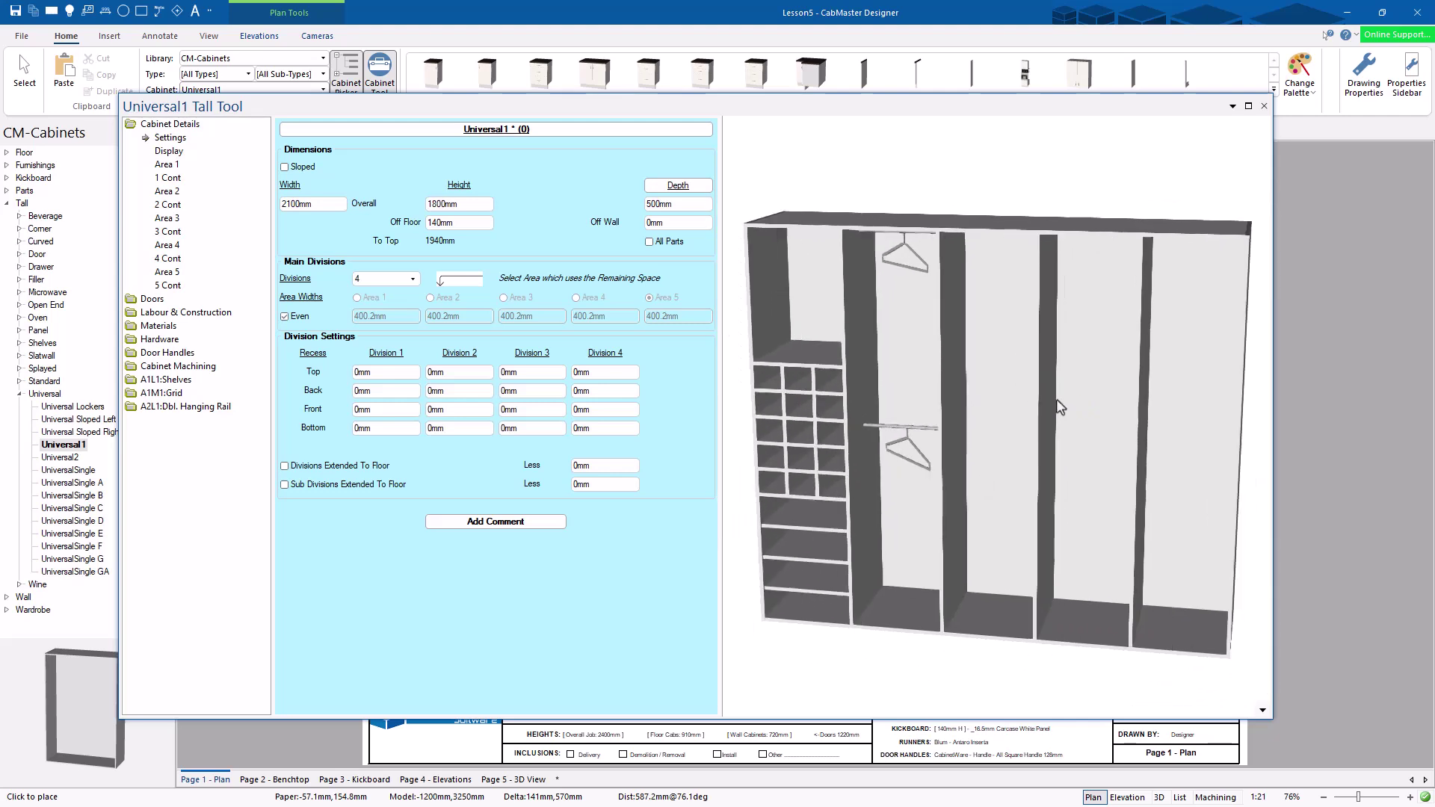
left_click_drag(1011, 417, 1004, 402)
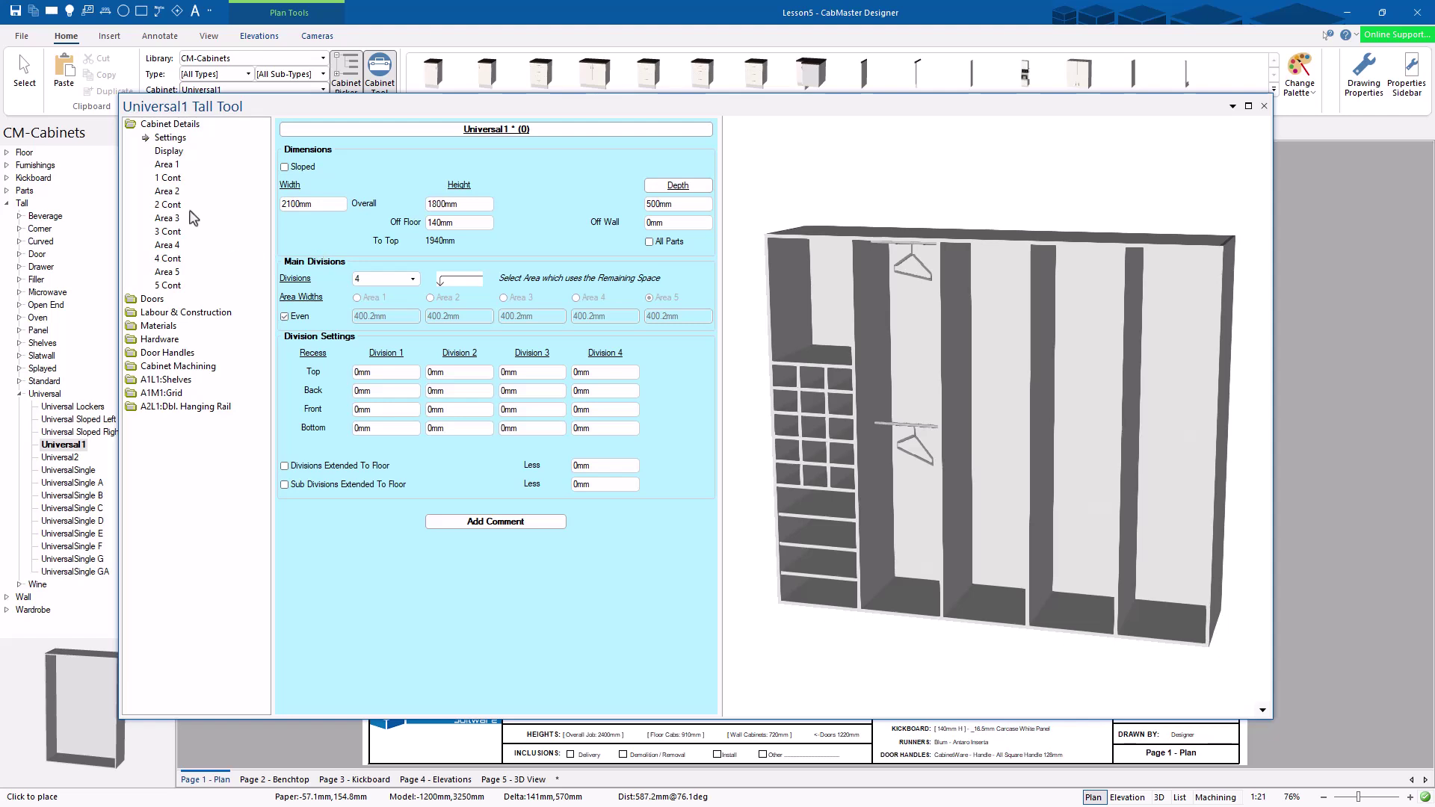
Try leaving out the upper horizontal divider of Area 1, and include it again
left_click(165, 192)
left_click(171, 163)
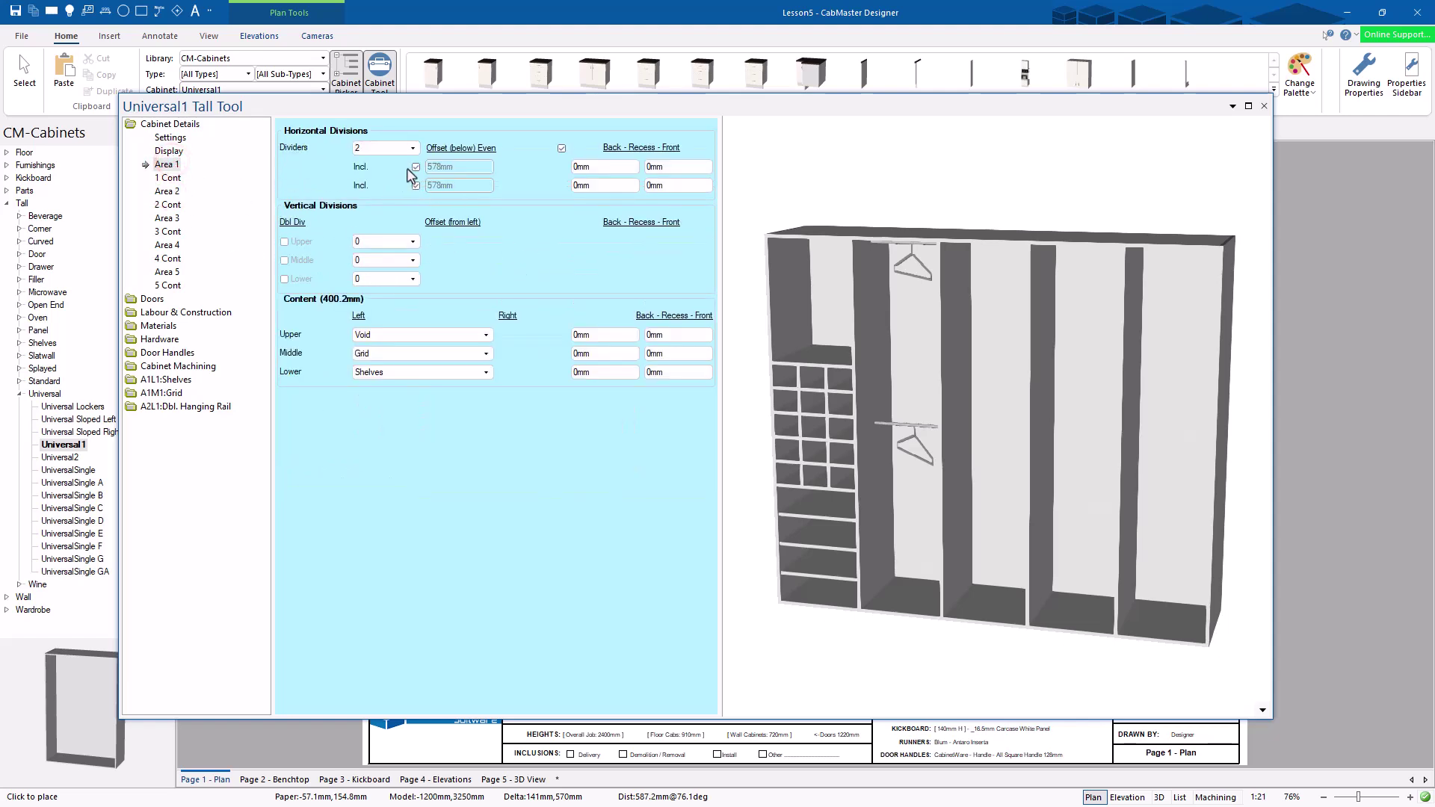
left_click(415, 167)
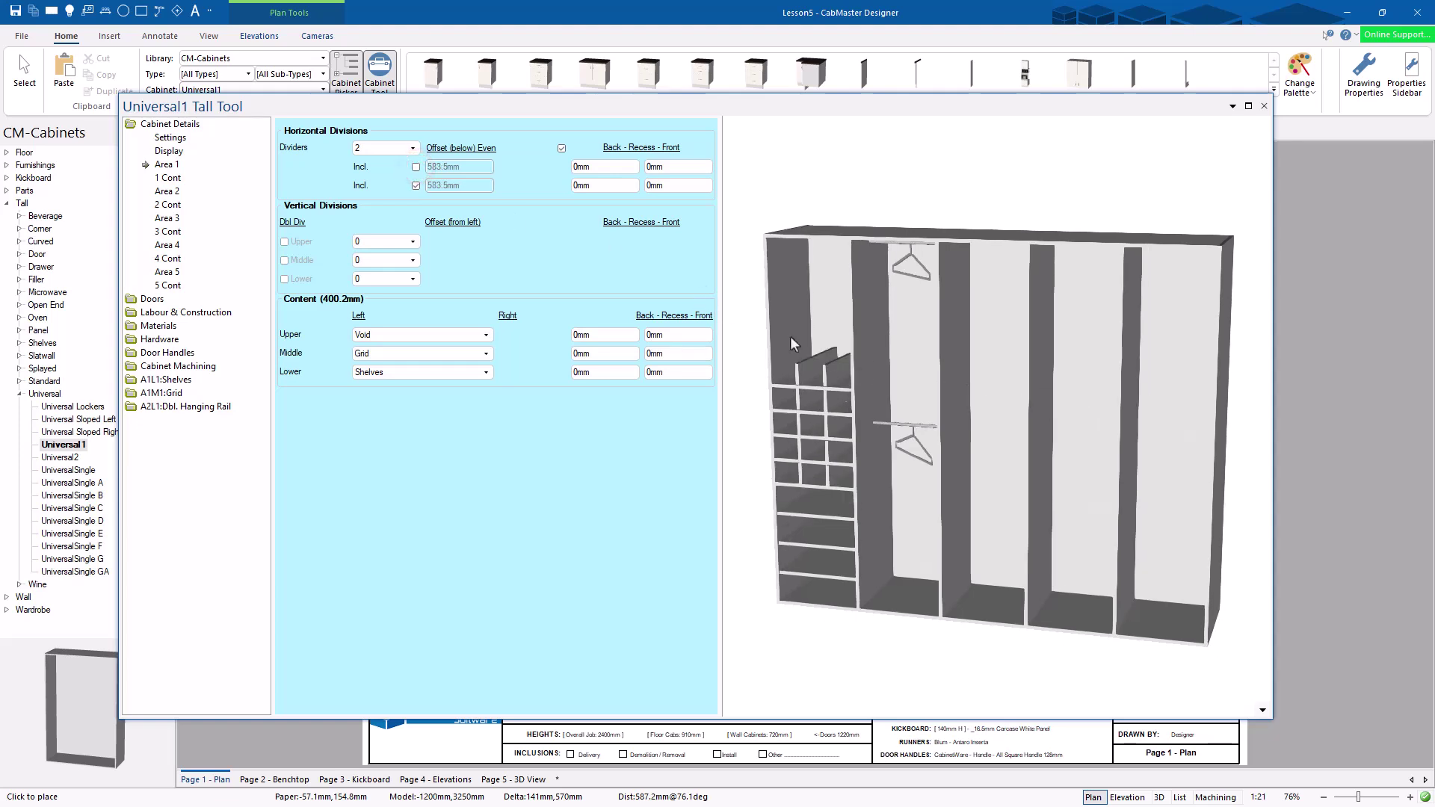
left_click(416, 167)
Turn off even spacing for the Area 1 dividers and set the upper offset to 450 mm and the lower to 800 mm
left_click(561, 148)
left_click(458, 186)
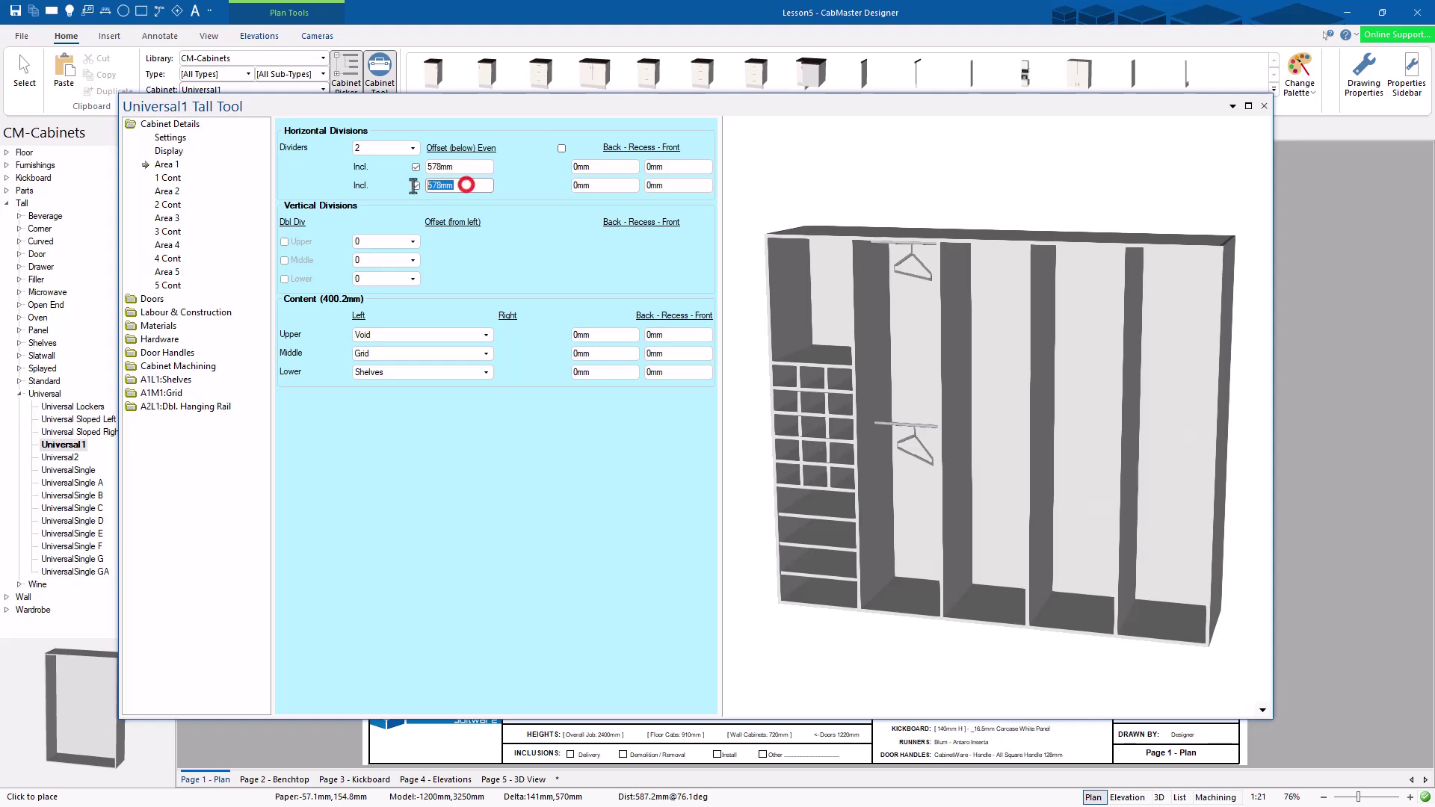
type("80")
key("Tab")
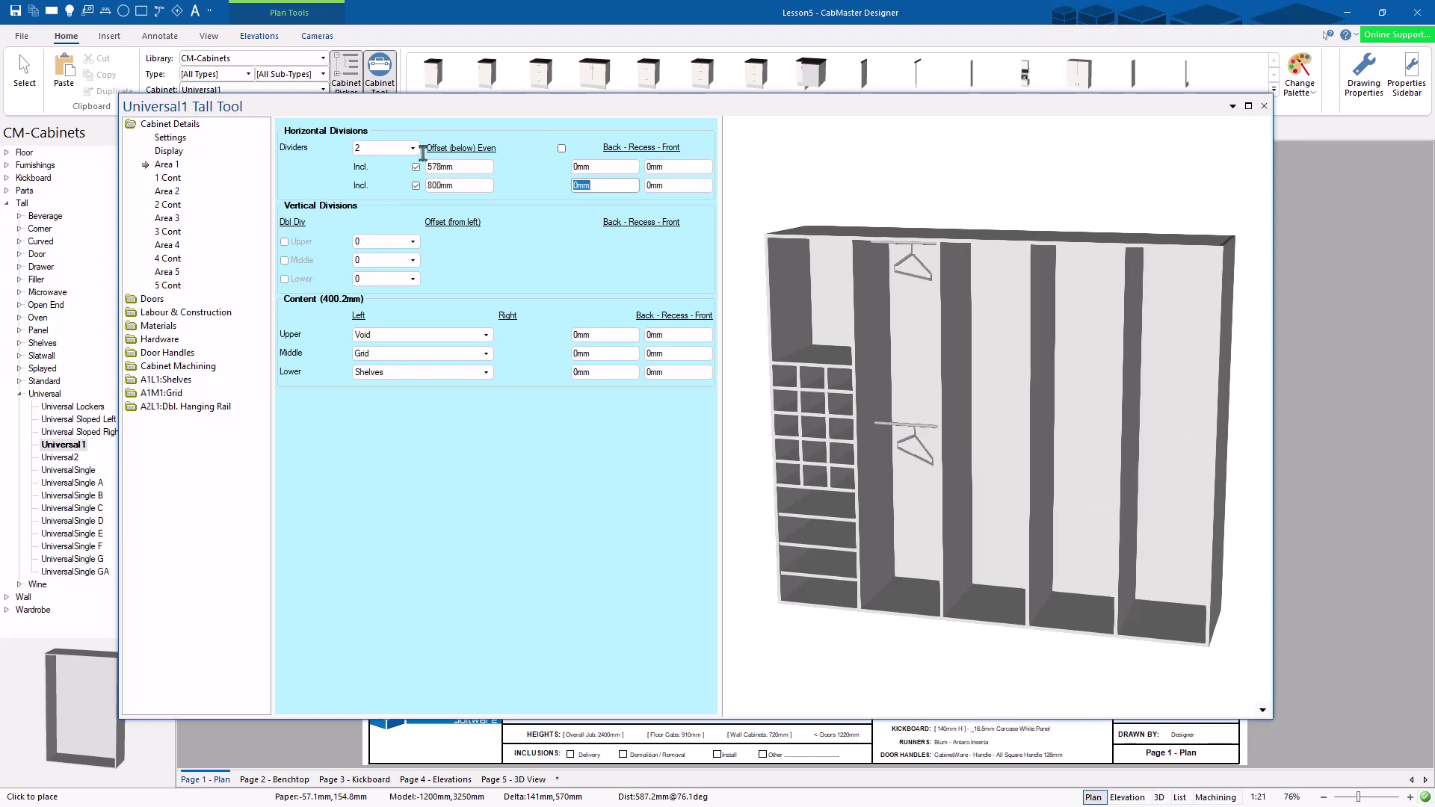
left_click(463, 166)
type("450")
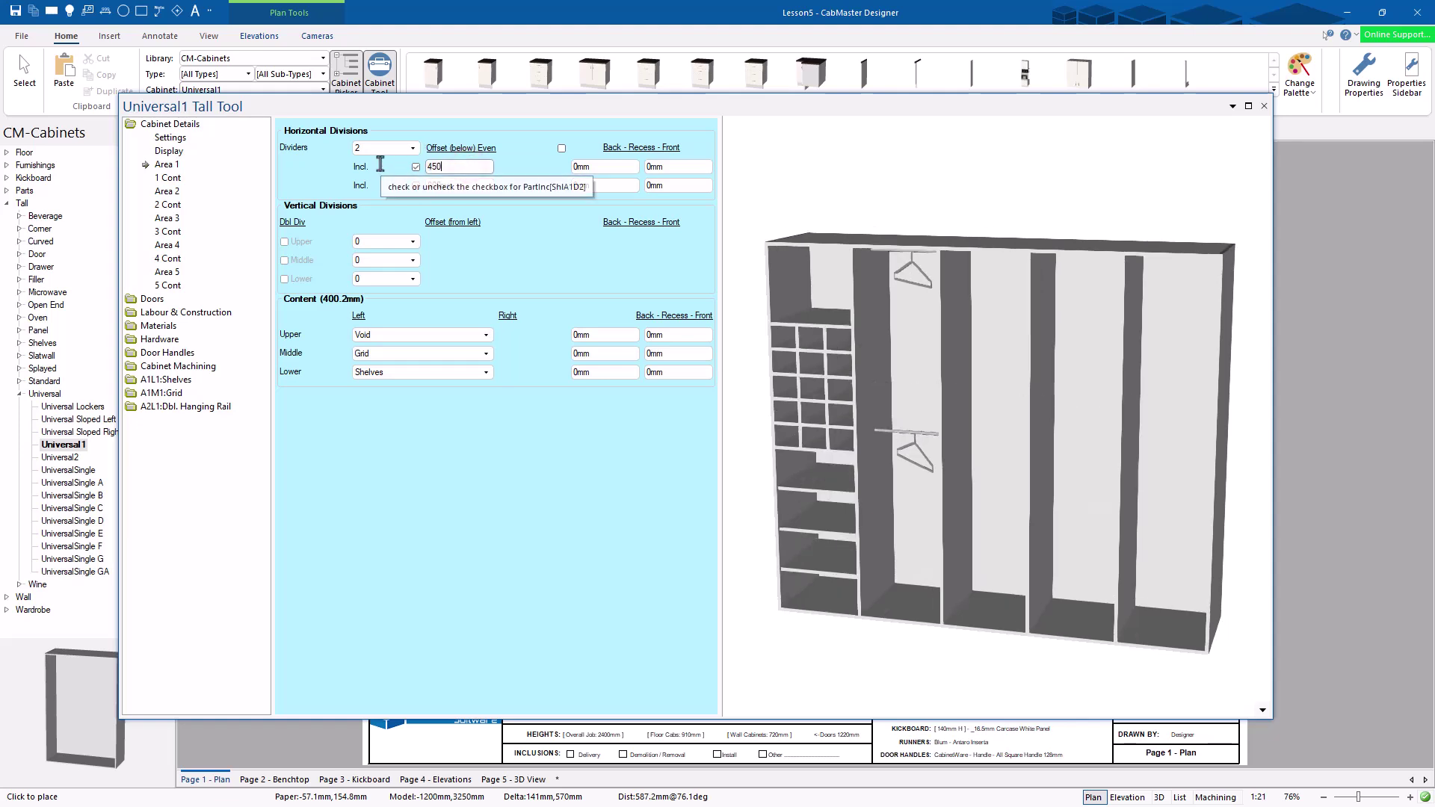
key("Tab")
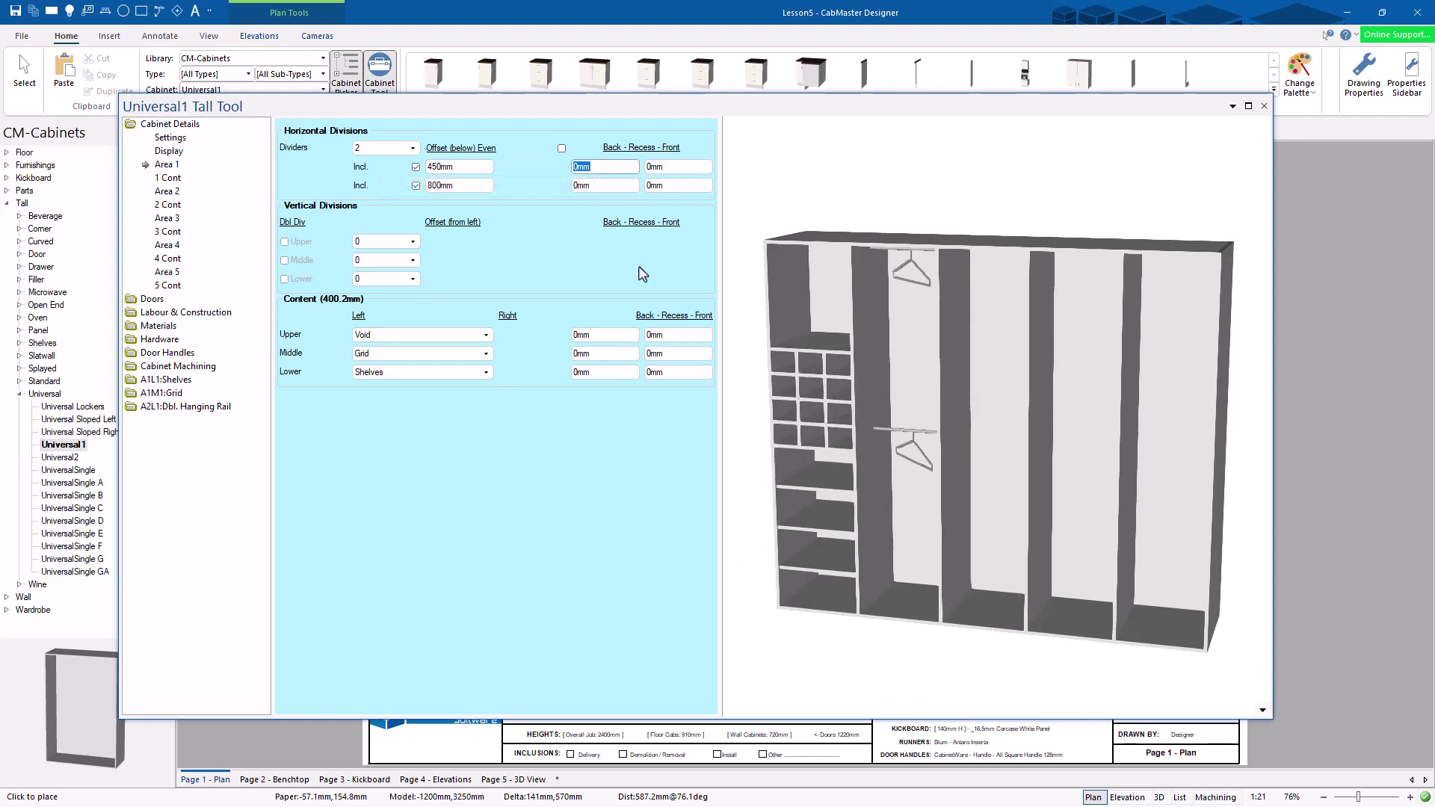
Look at the Area 1 shelf options and remove the back from the cabinet construction
left_click(167, 380)
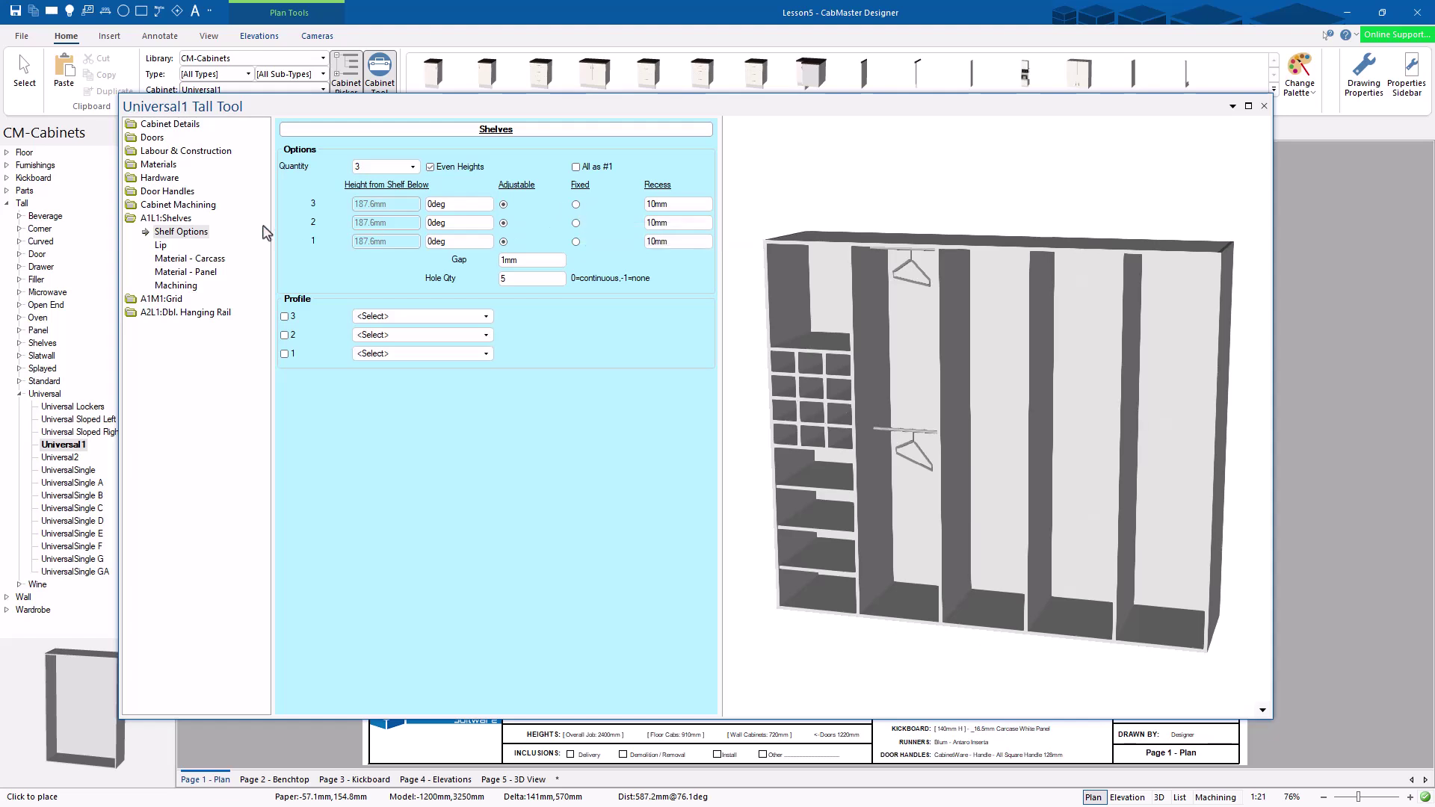
left_click(165, 151)
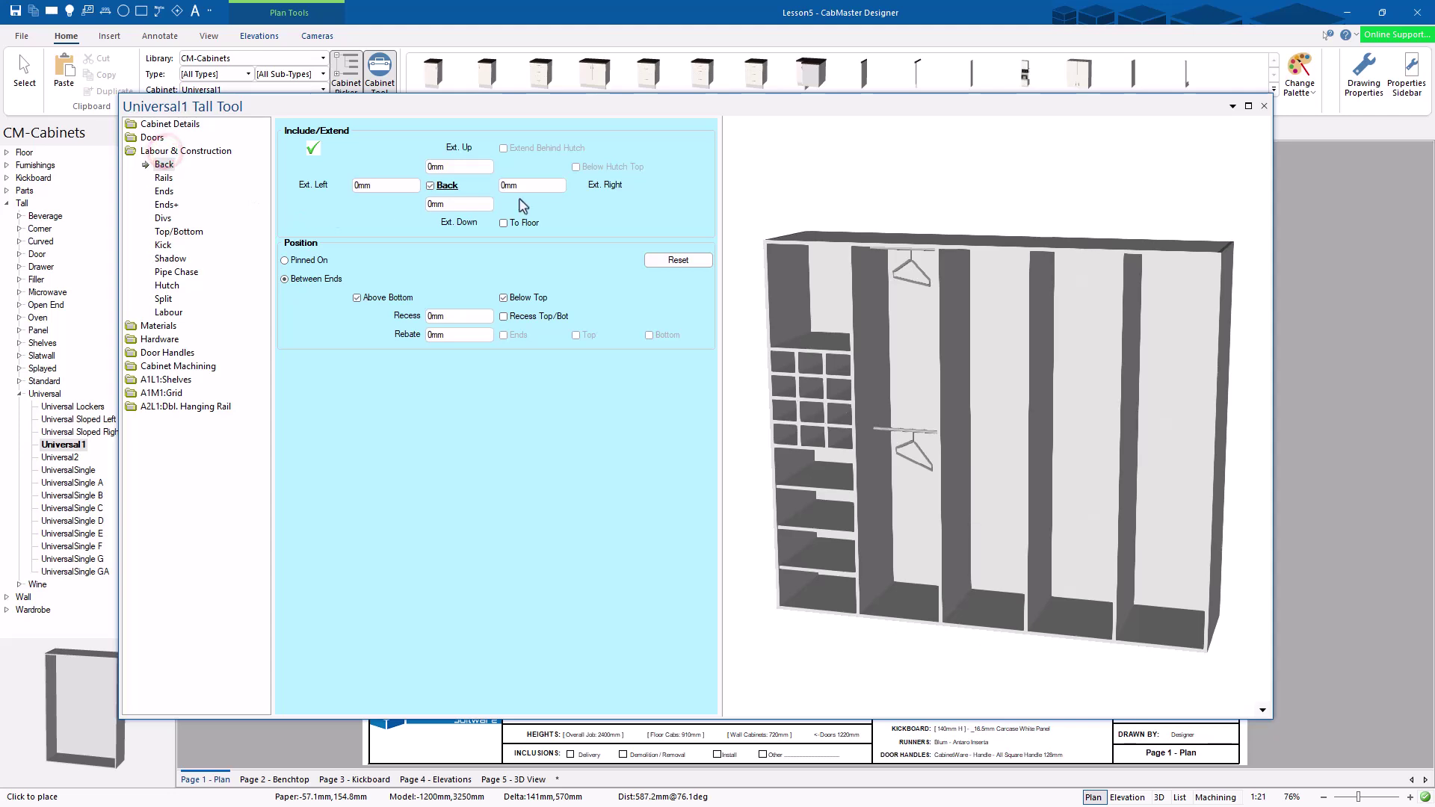
left_click_drag(987, 340, 949, 387)
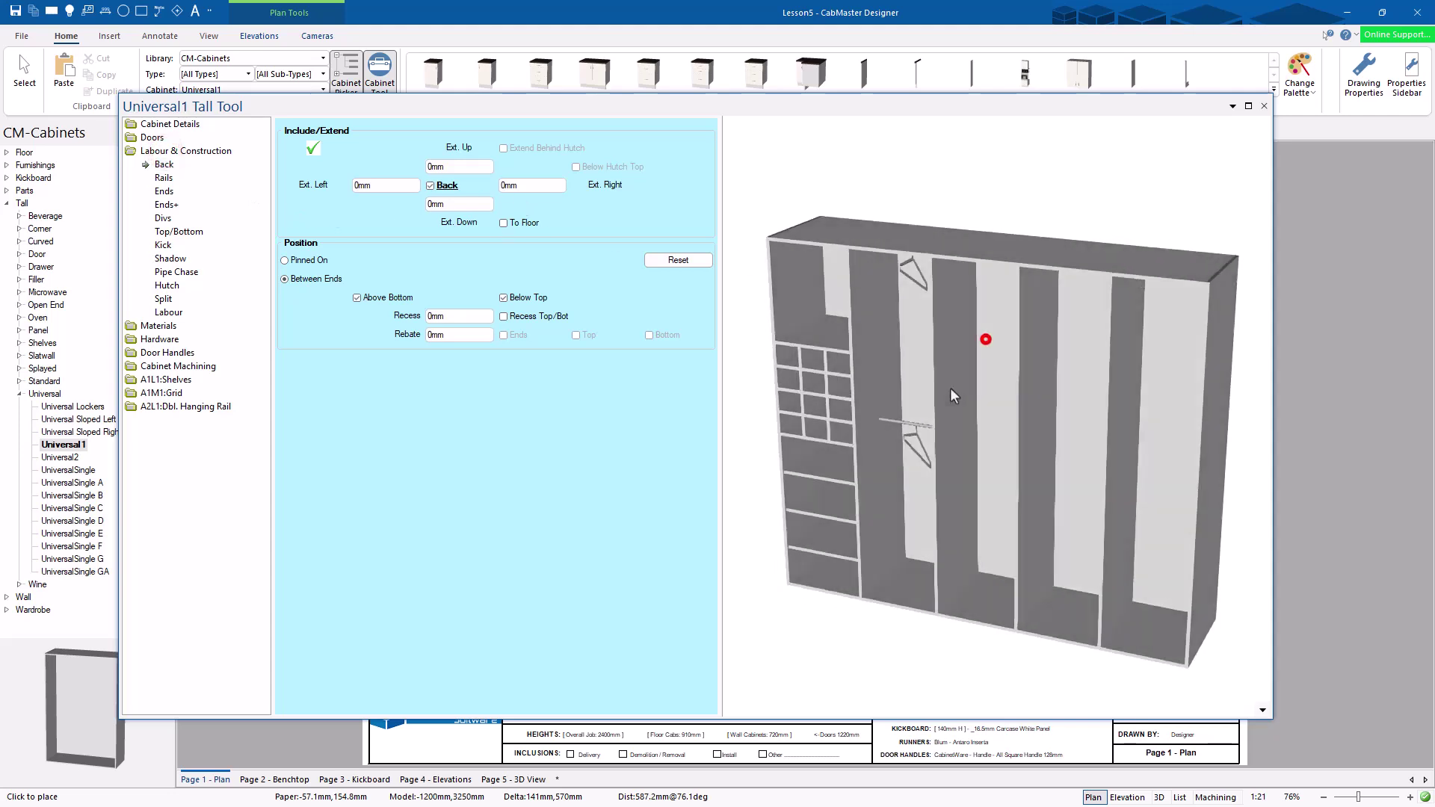
left_click(444, 190)
left_click_drag(1073, 394, 822, 287)
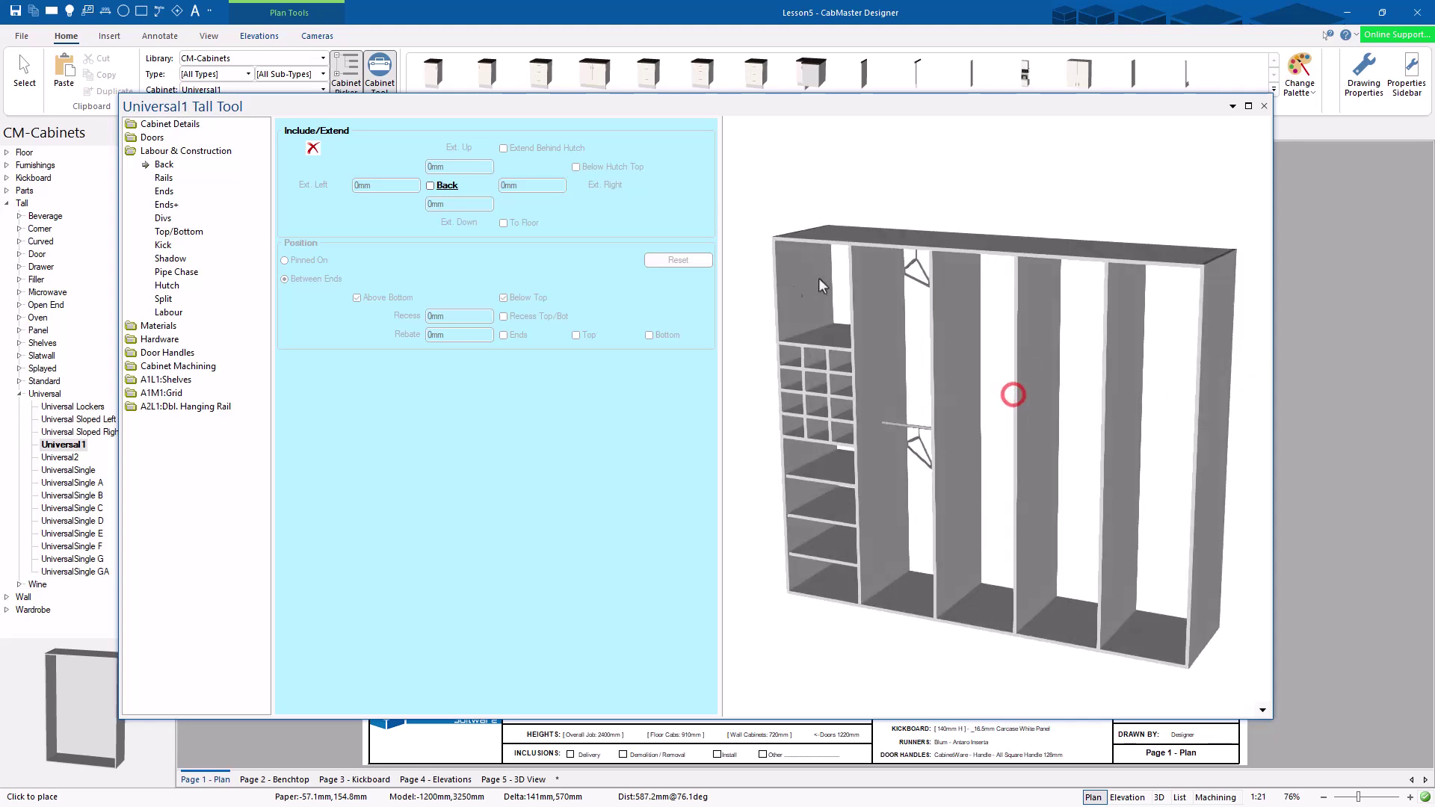
Try an offset of 100 mm on the cabinet's left end
left_click(164, 192)
left_click(314, 184)
type("100mm")
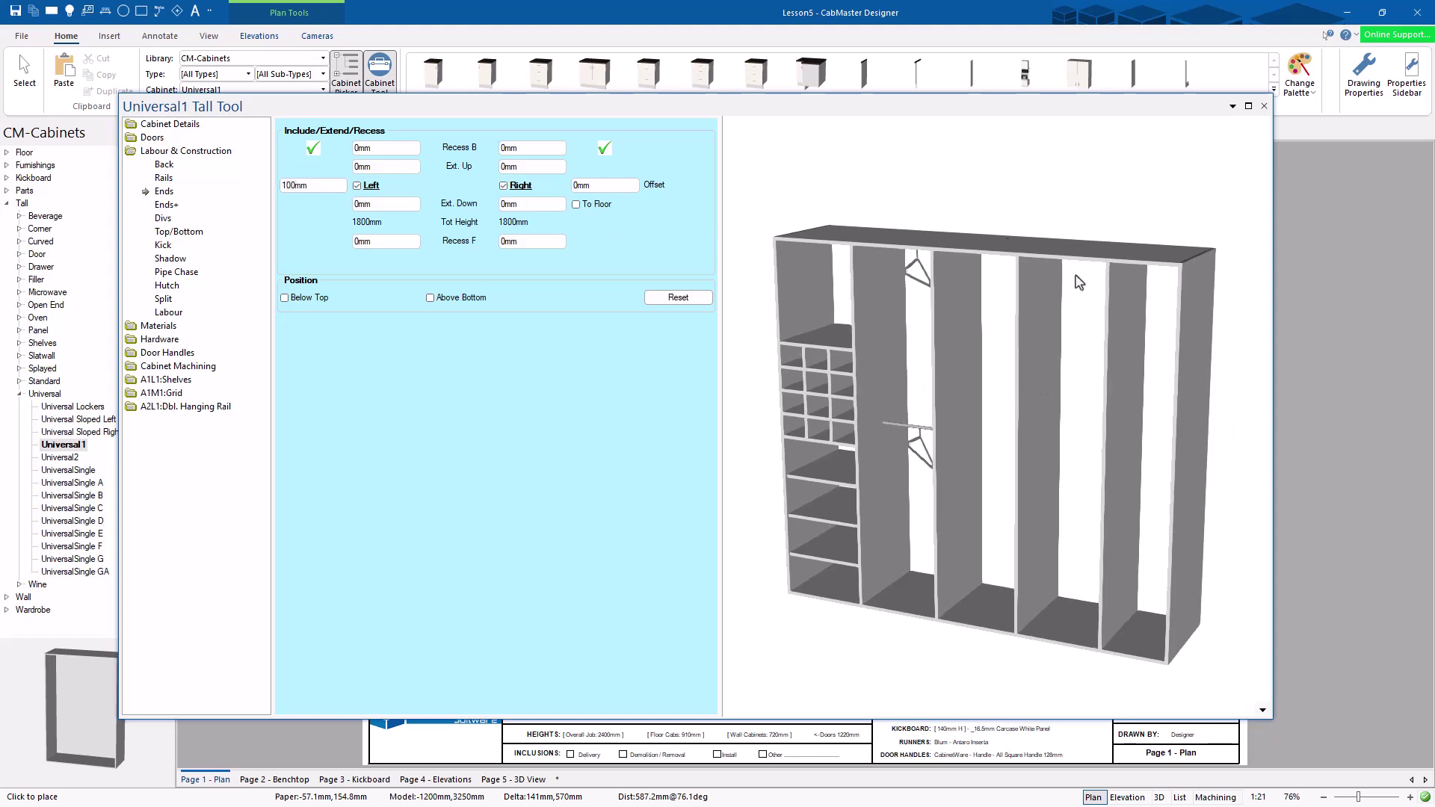
Reset the left end's offset to 0 mm, and exclude and re-include the left end panel
left_click(318, 186)
type("0")
left_click(371, 187)
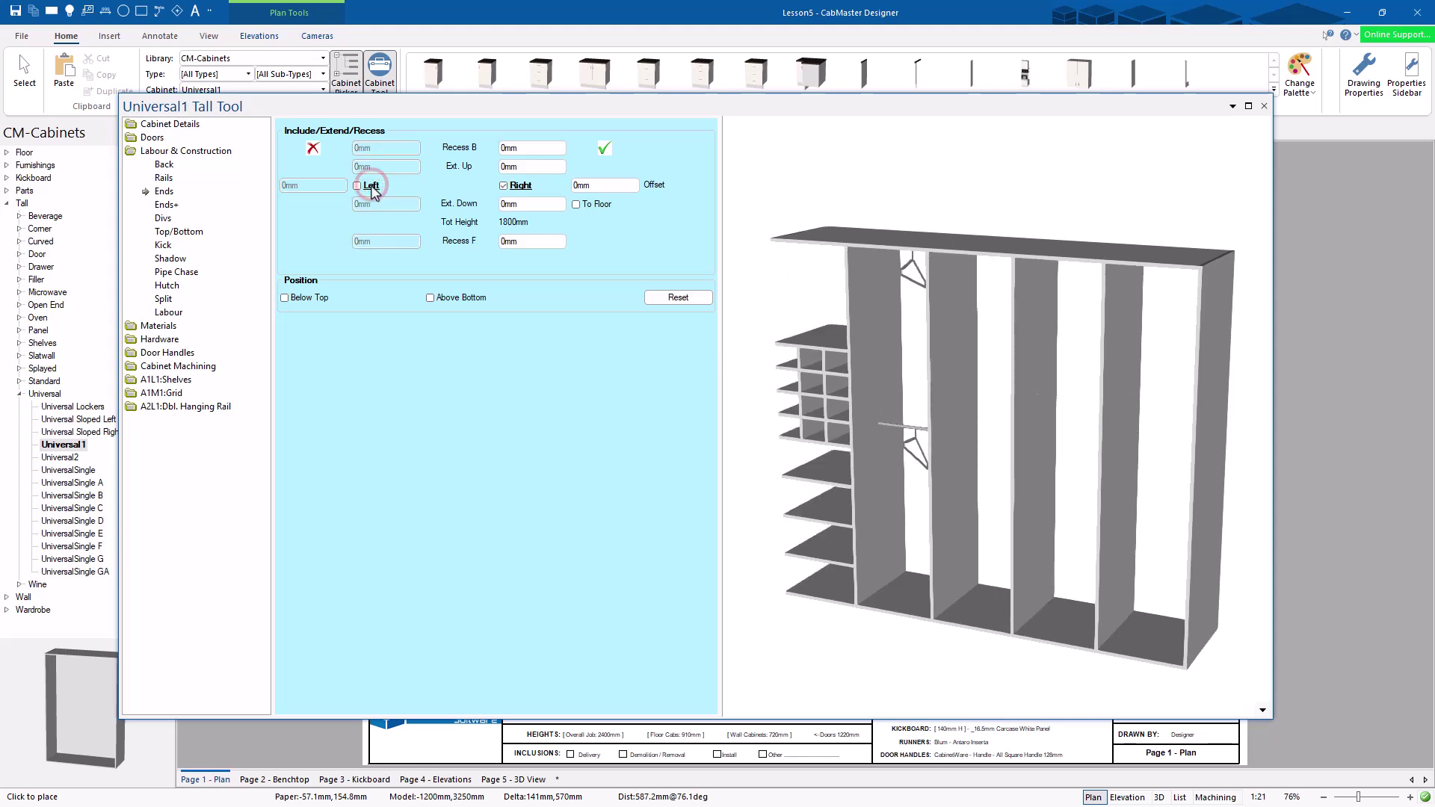
left_click(372, 187)
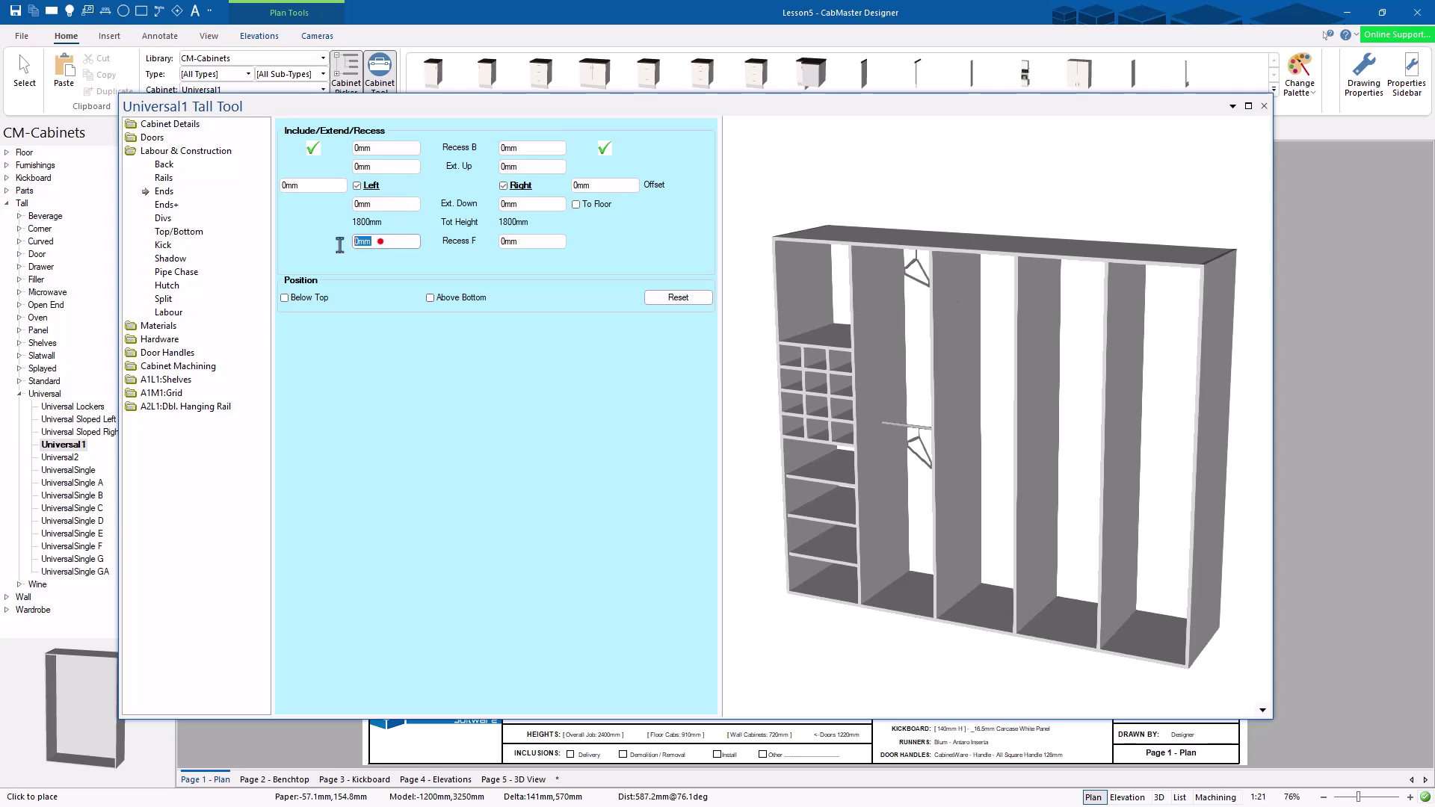
Try a 100 mm front recess on the left end, and reset it to 0 mm after inspecting the model
type("100")
key("Tab")
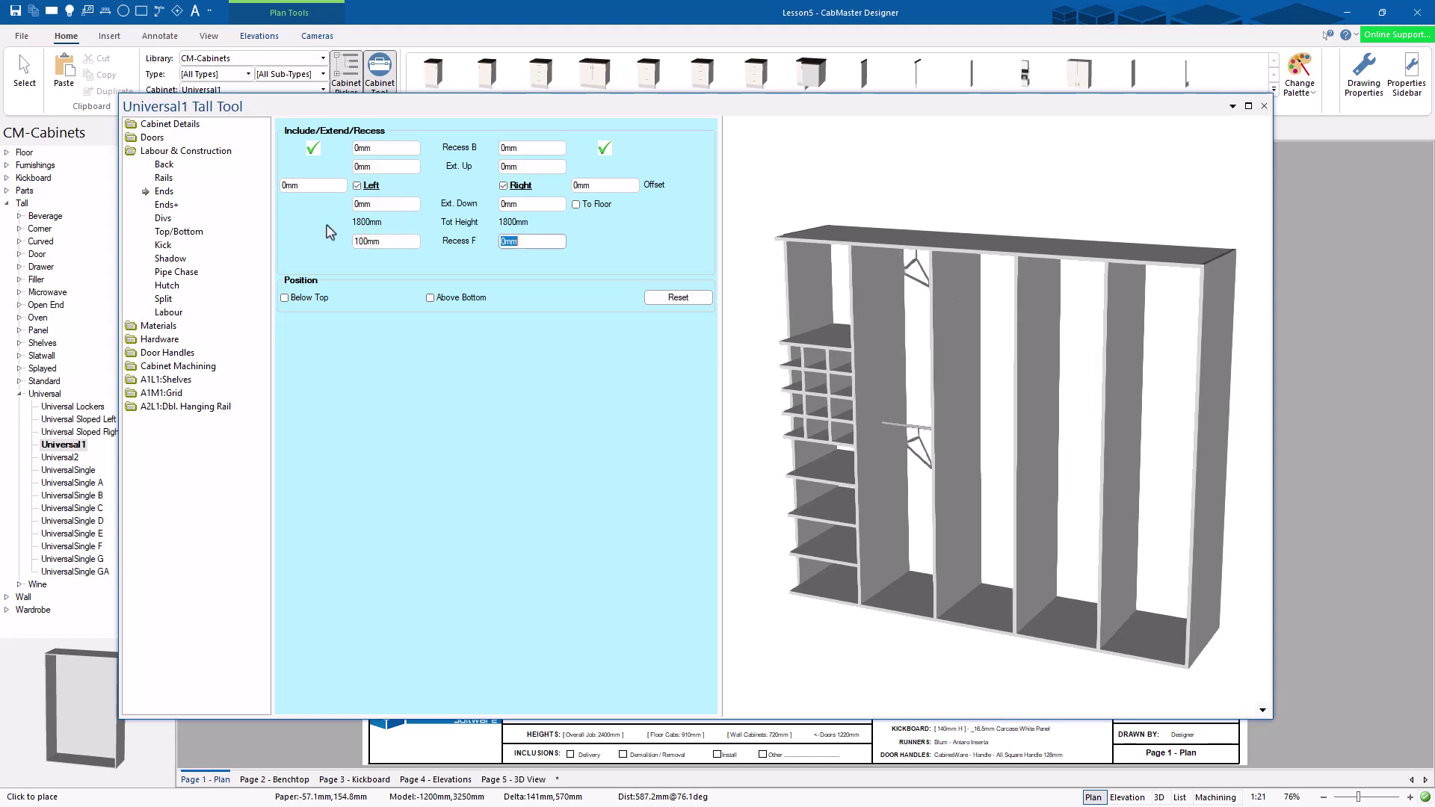
left_click_drag(794, 323, 815, 399)
left_click(379, 240)
type("0")
key("Tab")
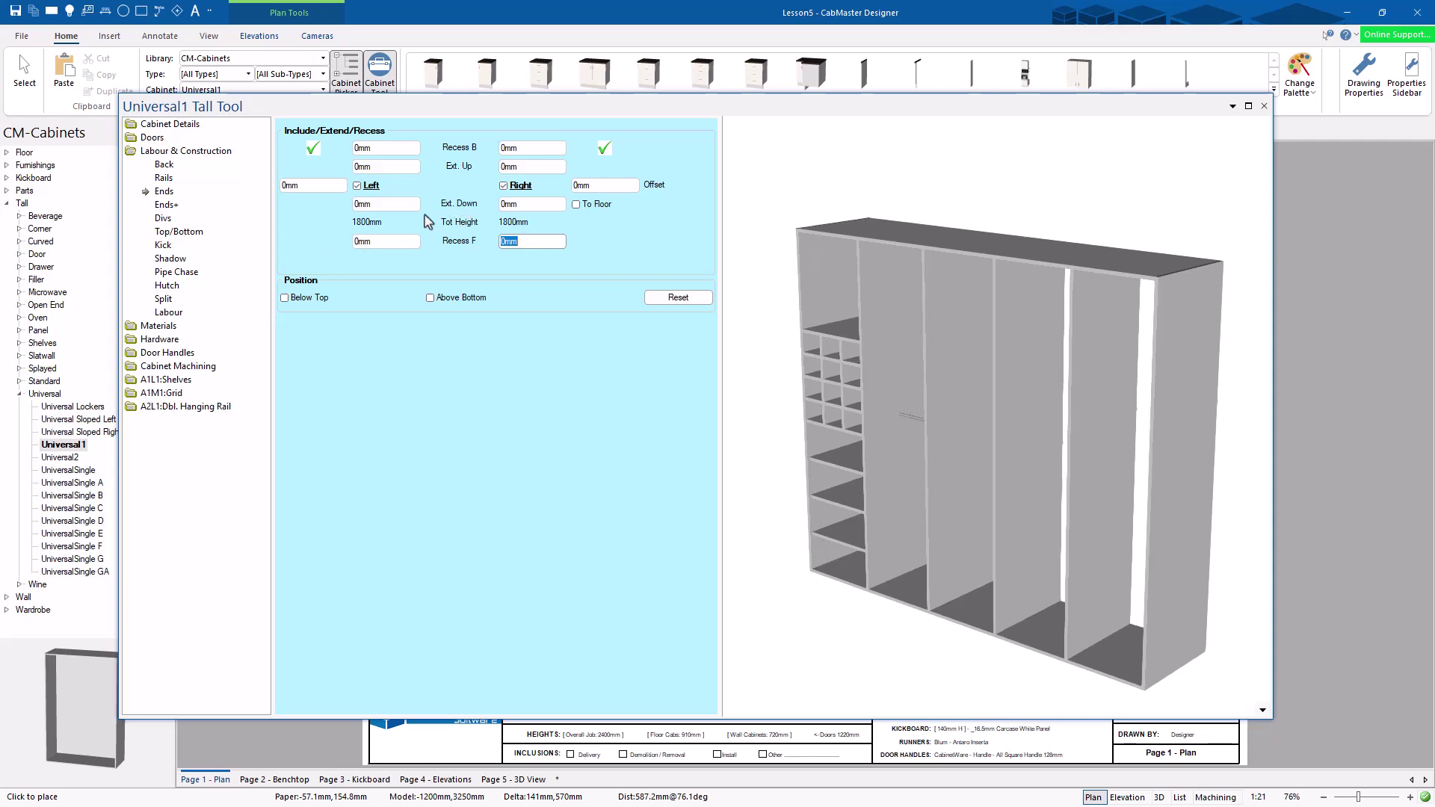
Try a 150 mm top front radius on the left end, inspect the rounded corner, and reset the radius to 0 mm
left_click(166, 205)
left_click(464, 184)
type("150mm")
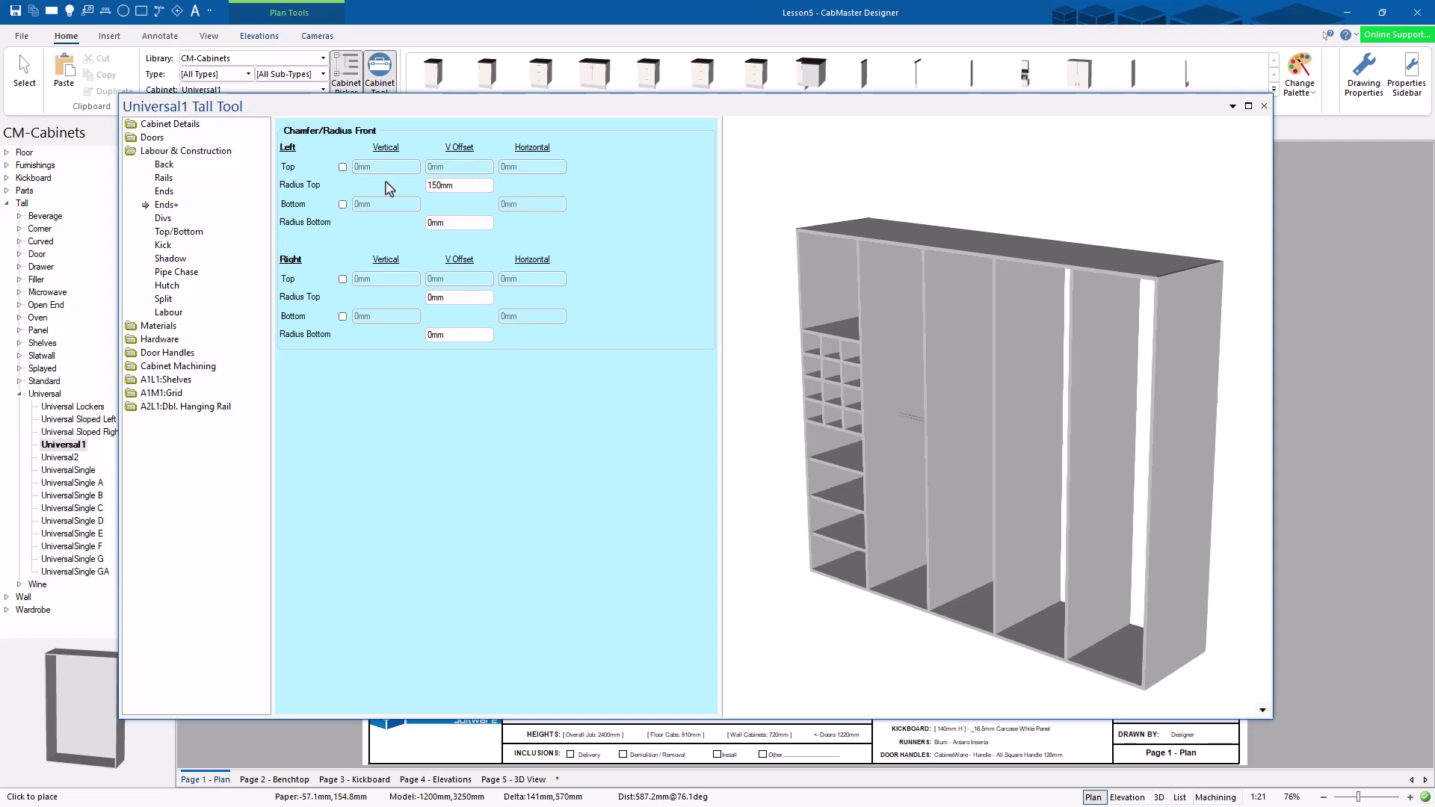
mouse_move(778, 262)
left_mouse_down()
mouse_move(634, 339)
mouse_move(1018, 257)
left_mouse_up()
scroll(1018, 252, "up", 5)
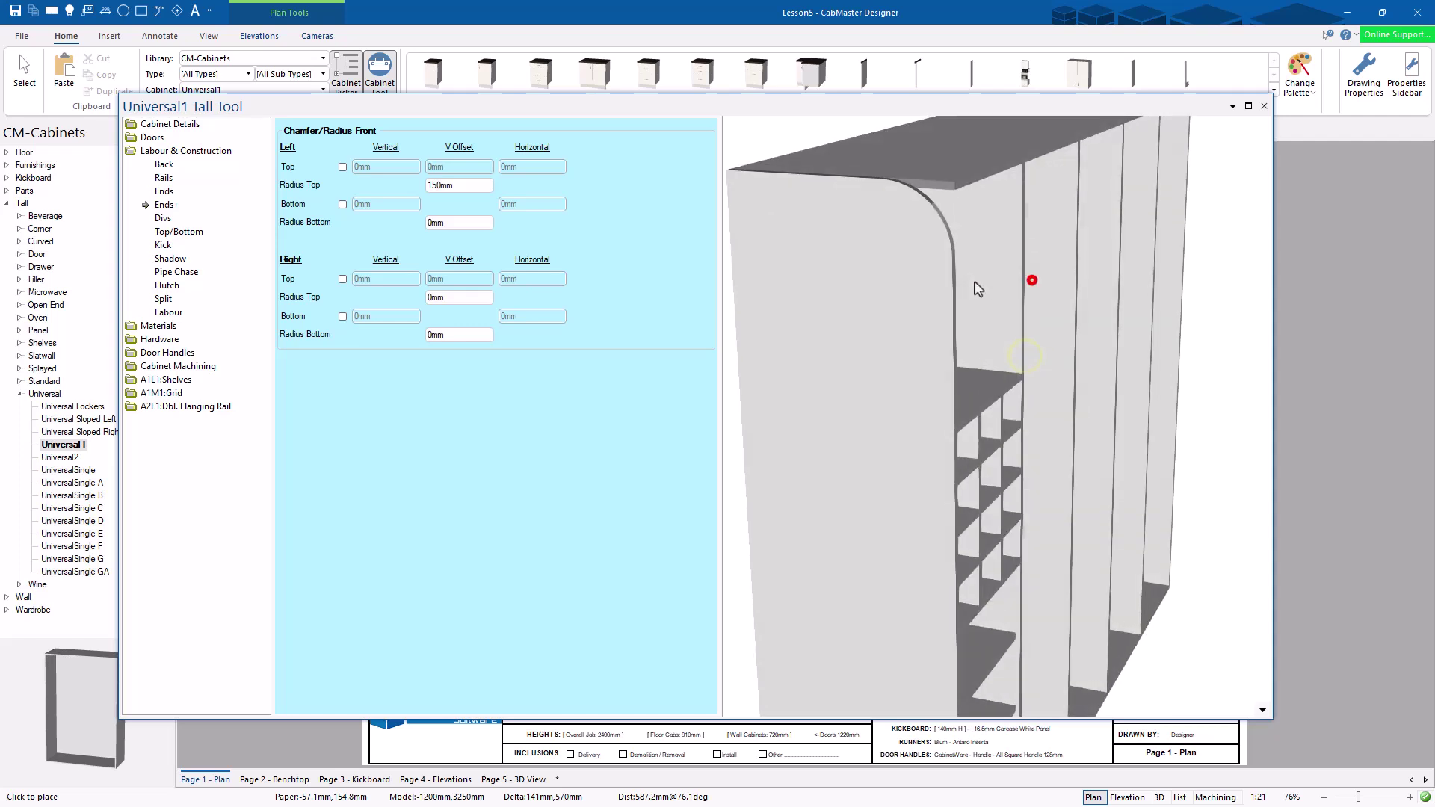
scroll(1028, 304, "down", 5)
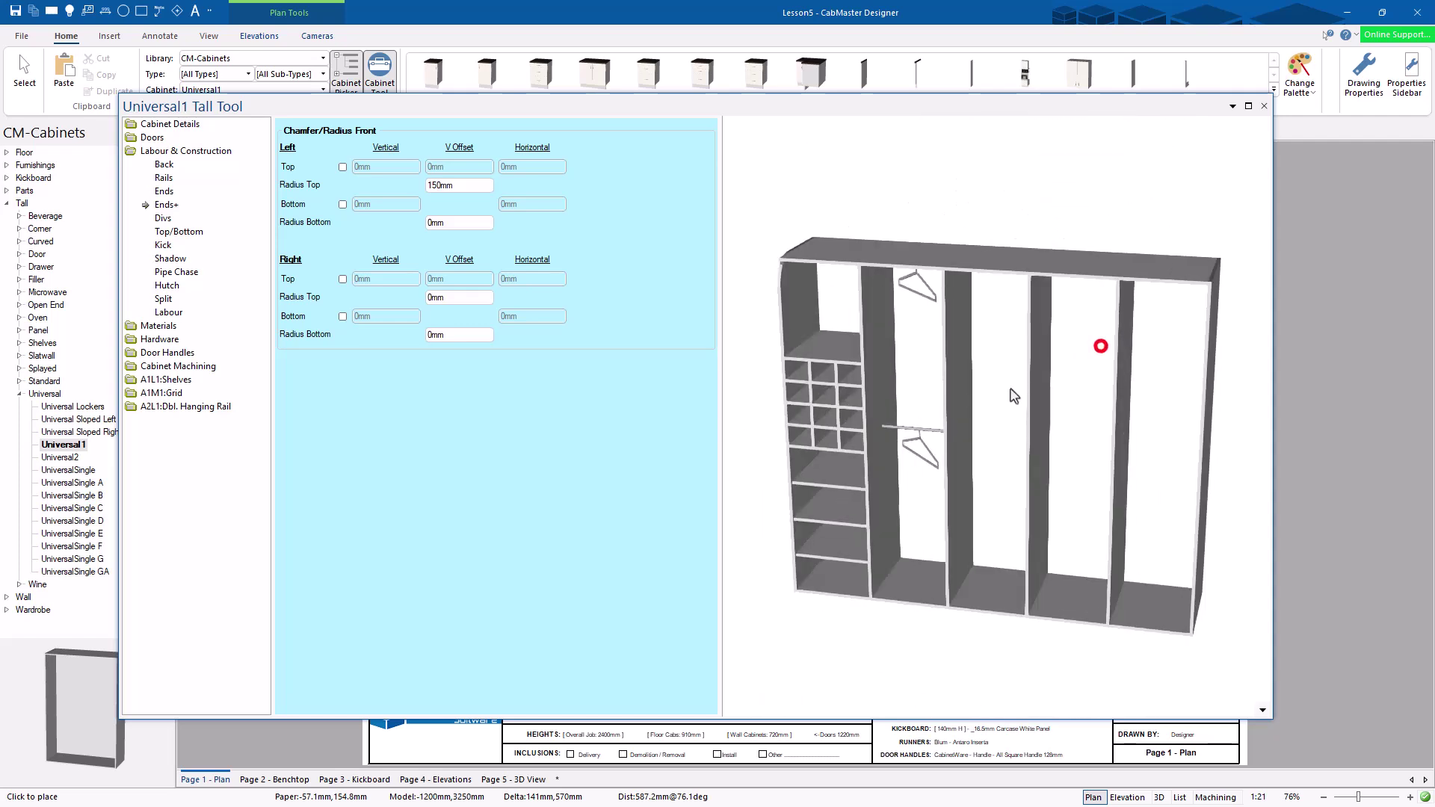
double_click(459, 185)
type("0mm")
Look over the division settings and try a 100 mm front recess on the cabinet's top panel
left_click(163, 218)
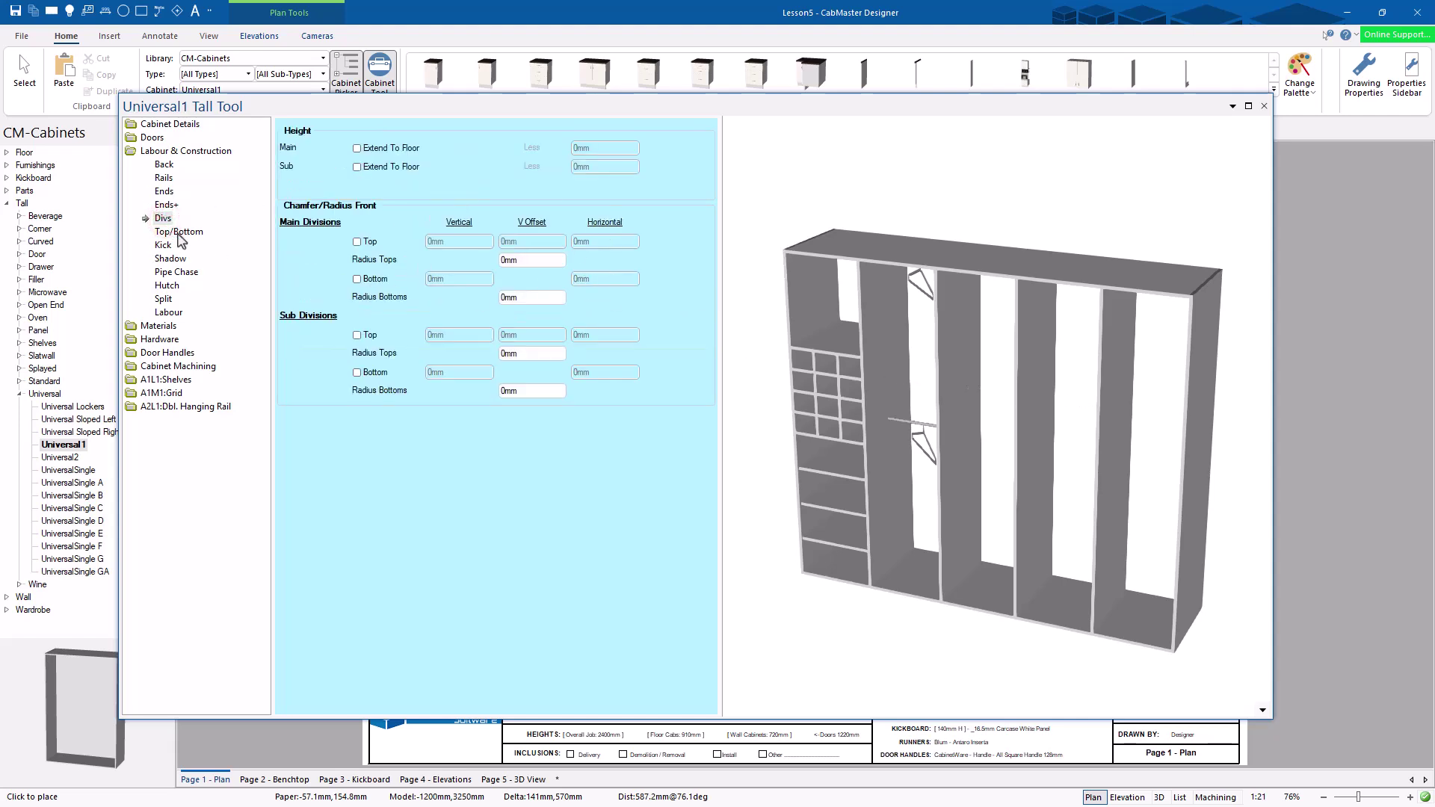
left_click(179, 232)
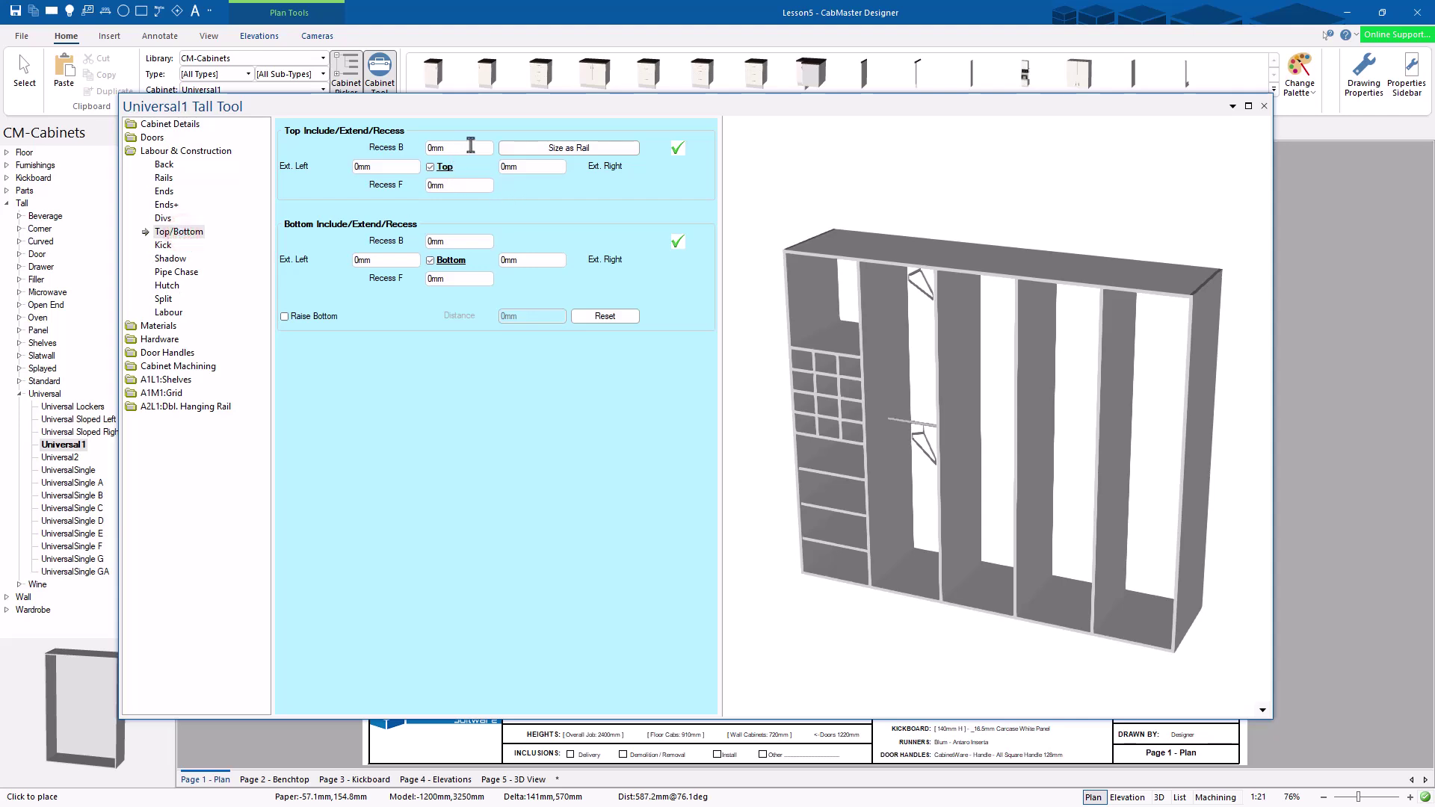
left_click(459, 186)
type("100")
key("Tab")
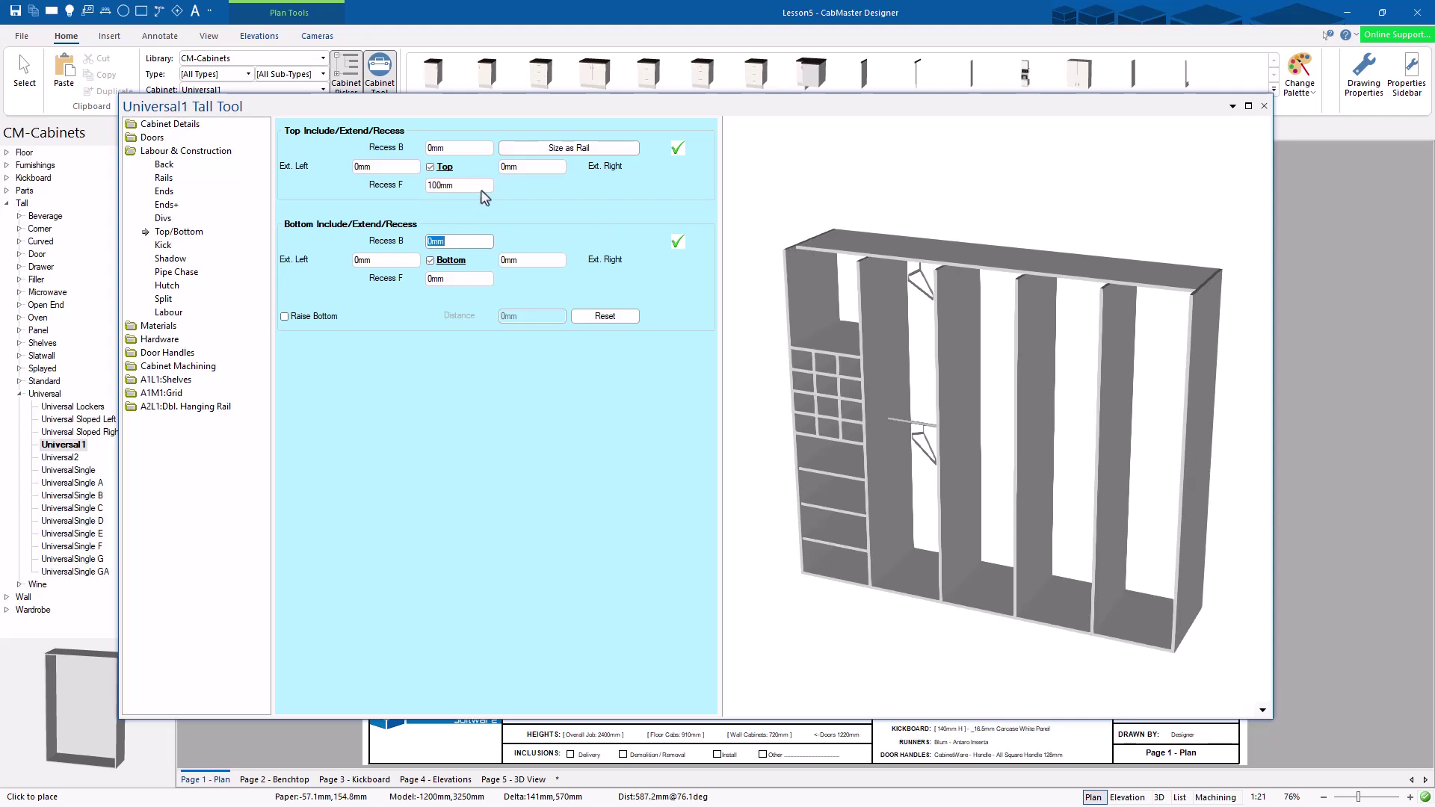
Exclude and re-include the top panel, and reset its front recess to 0 mm
left_click(432, 167)
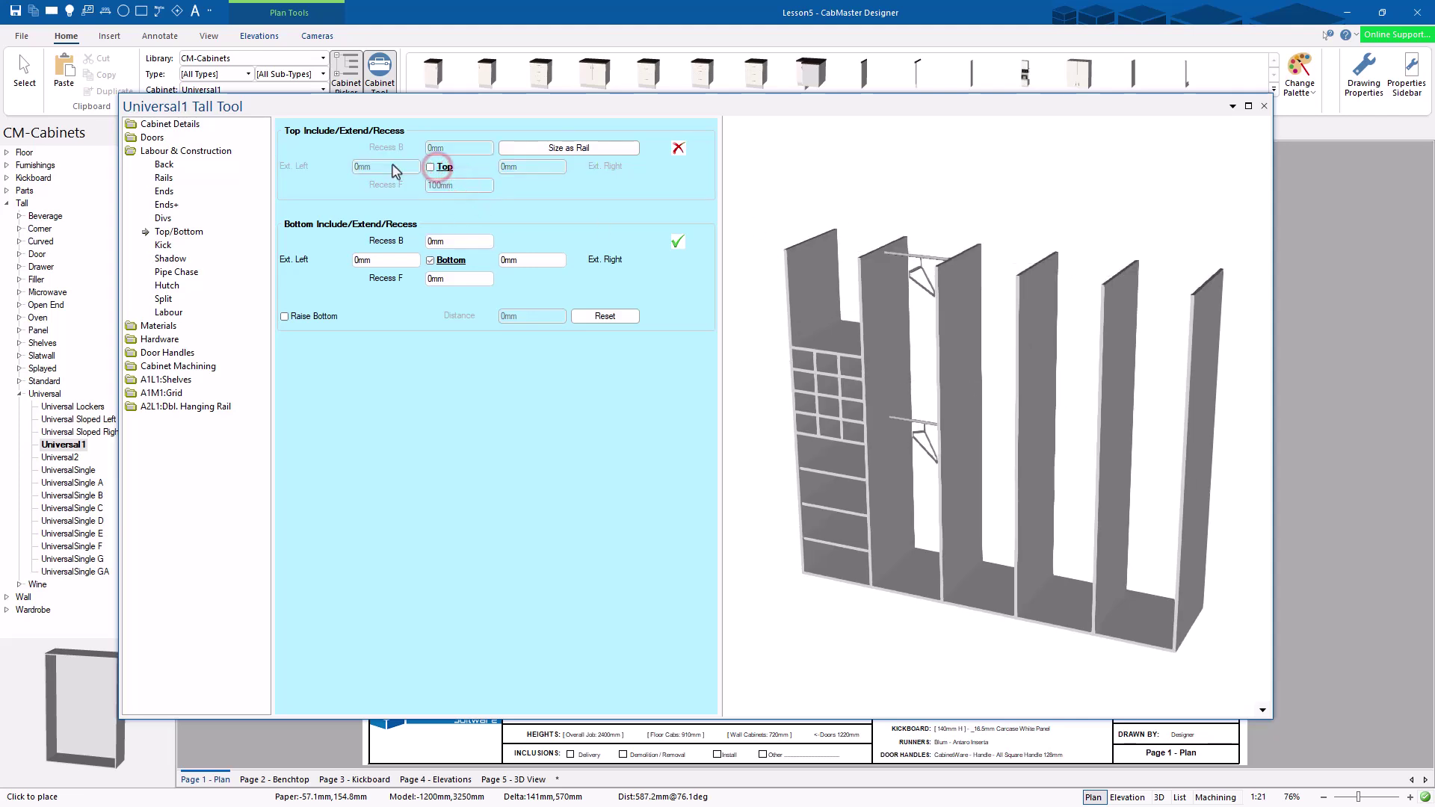
left_click(432, 167)
left_click(459, 186)
type("0")
key("Tab")
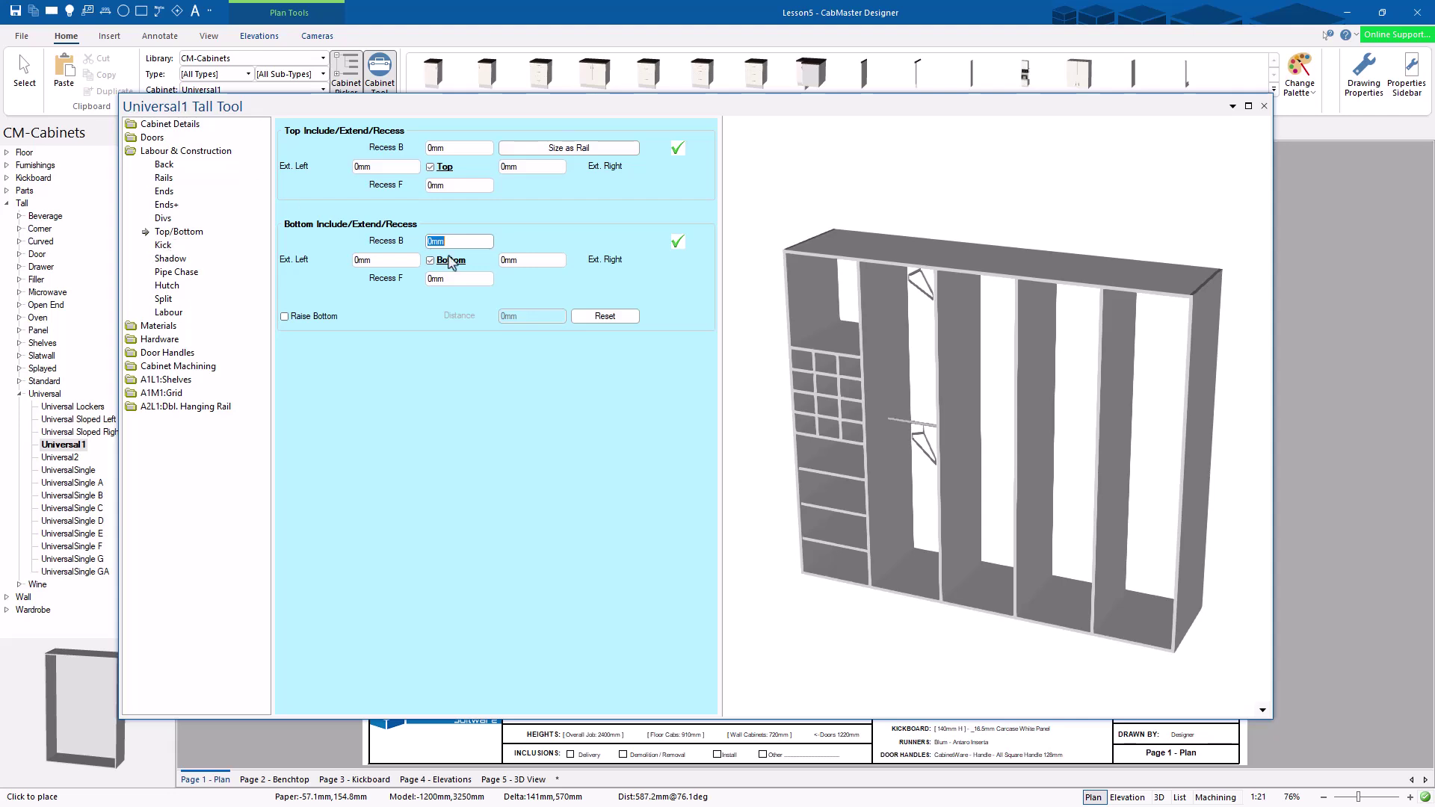
mouse_move(1004, 404)
left_mouse_down()
mouse_move(943, 420)
mouse_move(963, 413)
left_mouse_up()
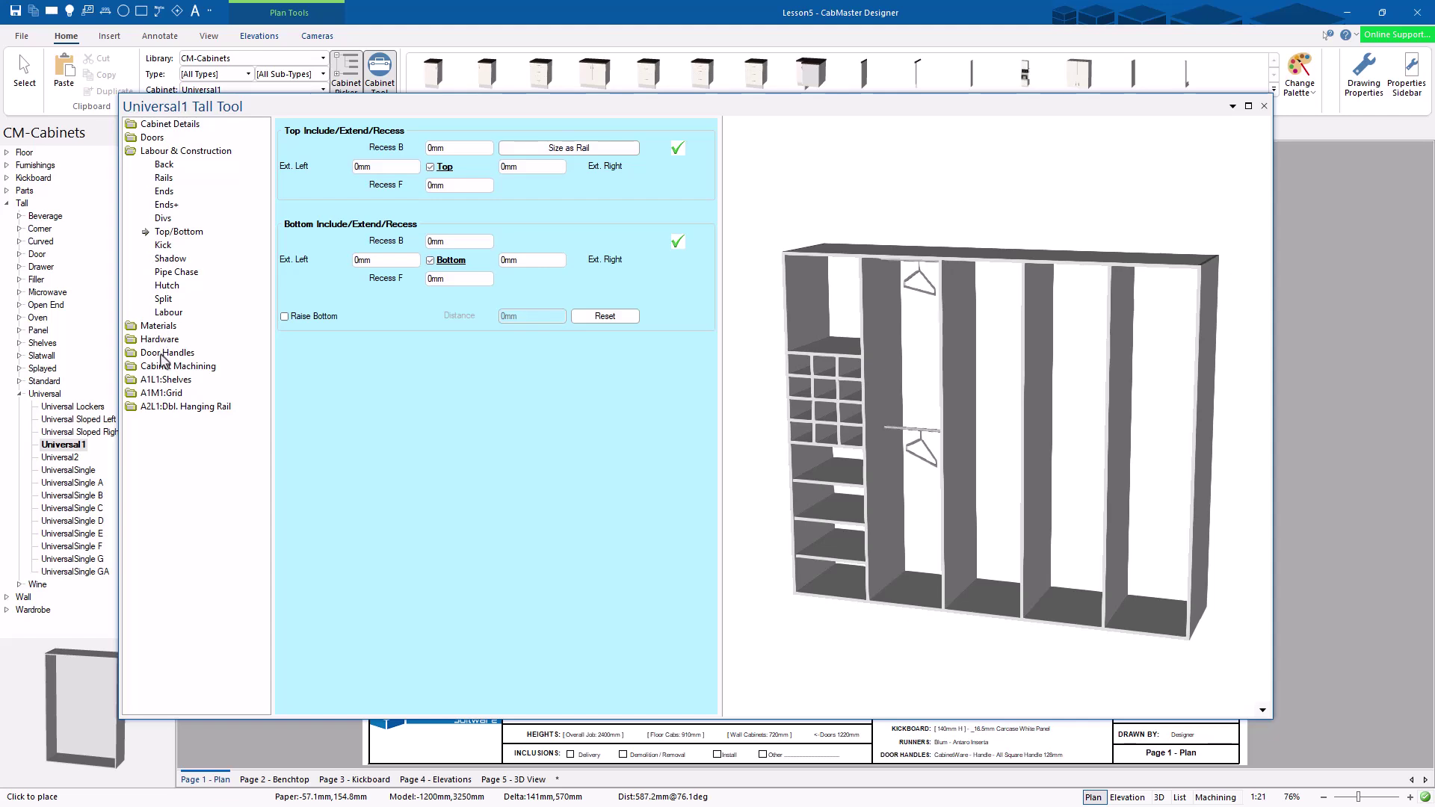
Change the cabinet's door type to Sliding and inspect the doors on the model
left_click(153, 138)
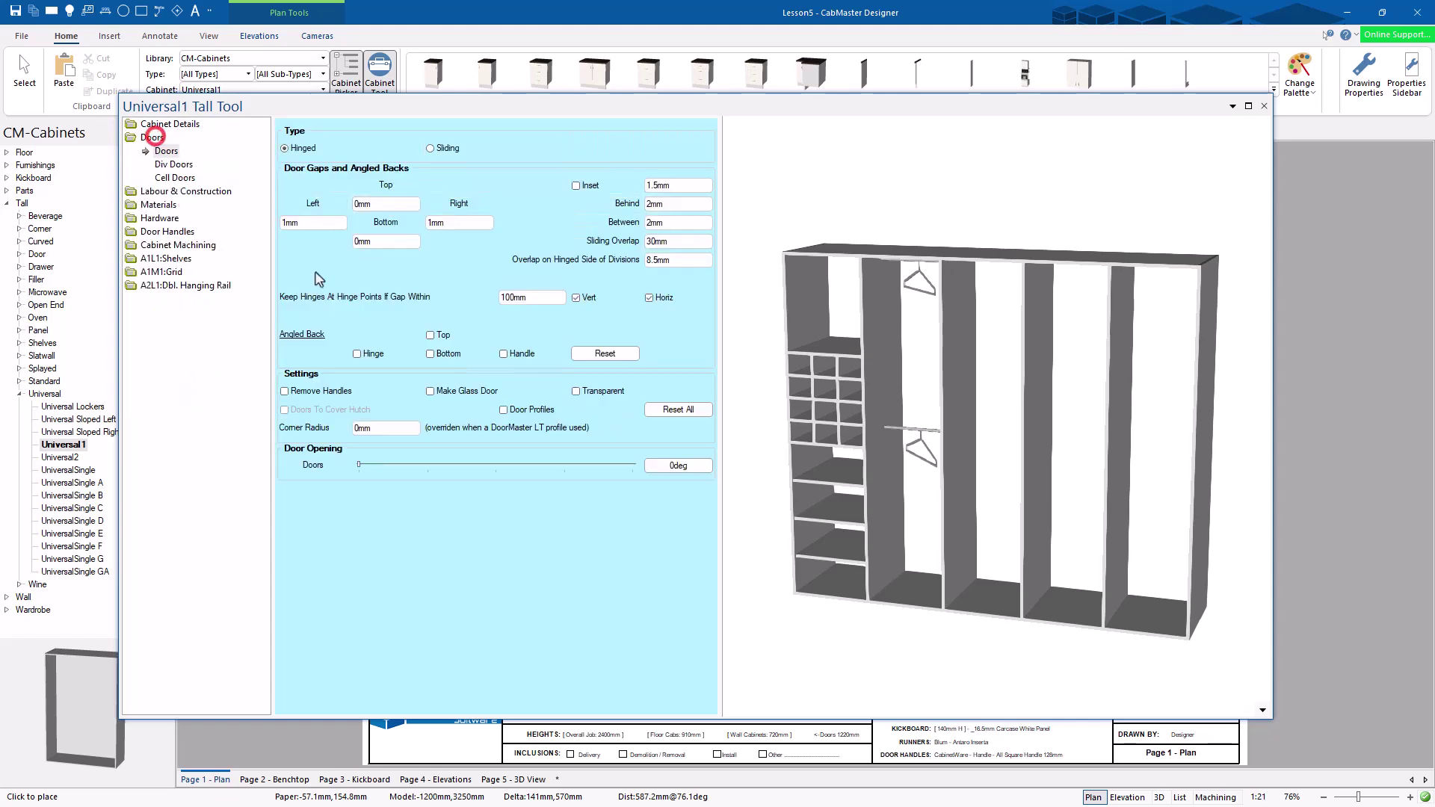
left_click(433, 147)
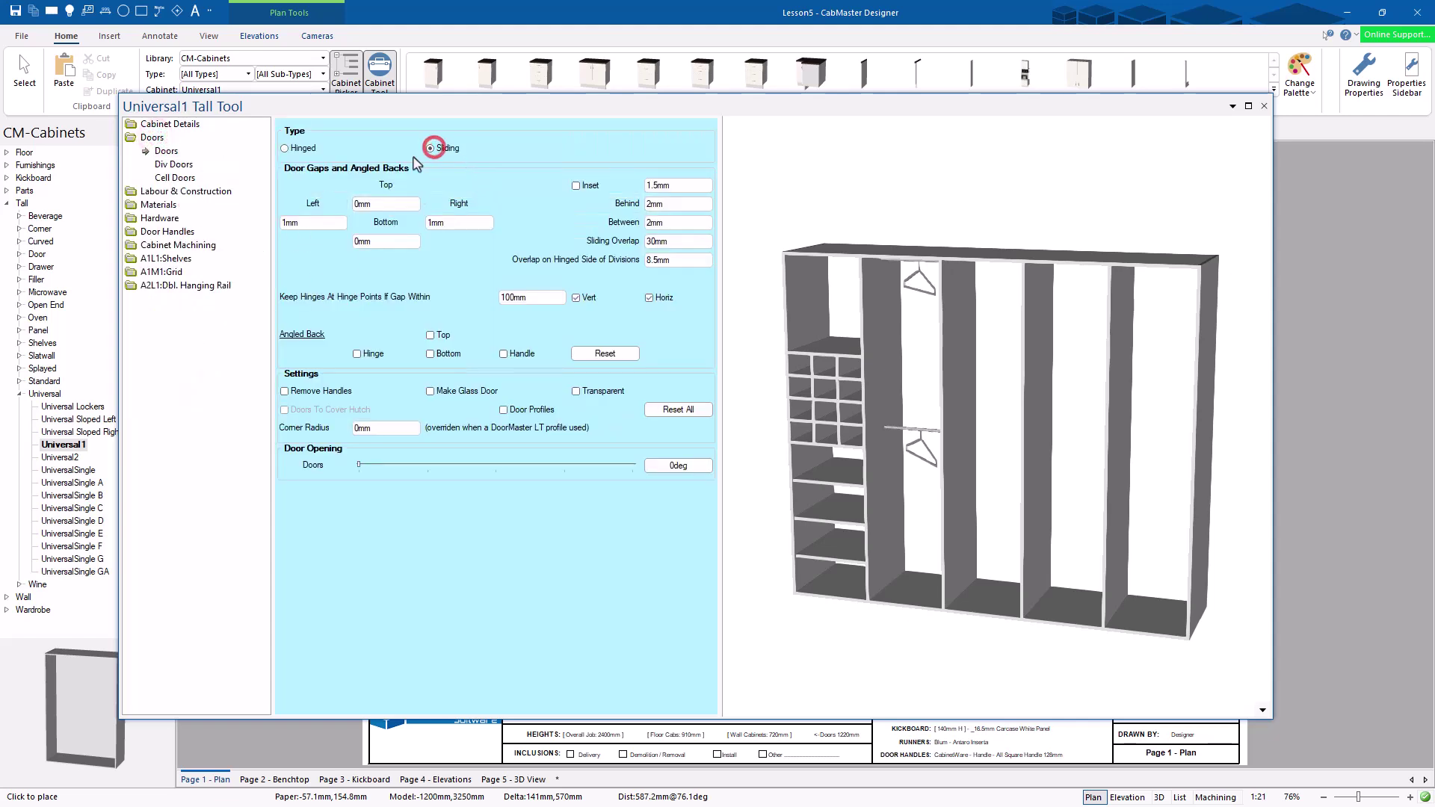
left_click(972, 423)
left_click_drag(964, 470, 666, 478)
left_click_drag(872, 391, 1007, 311)
left_click(1105, 349)
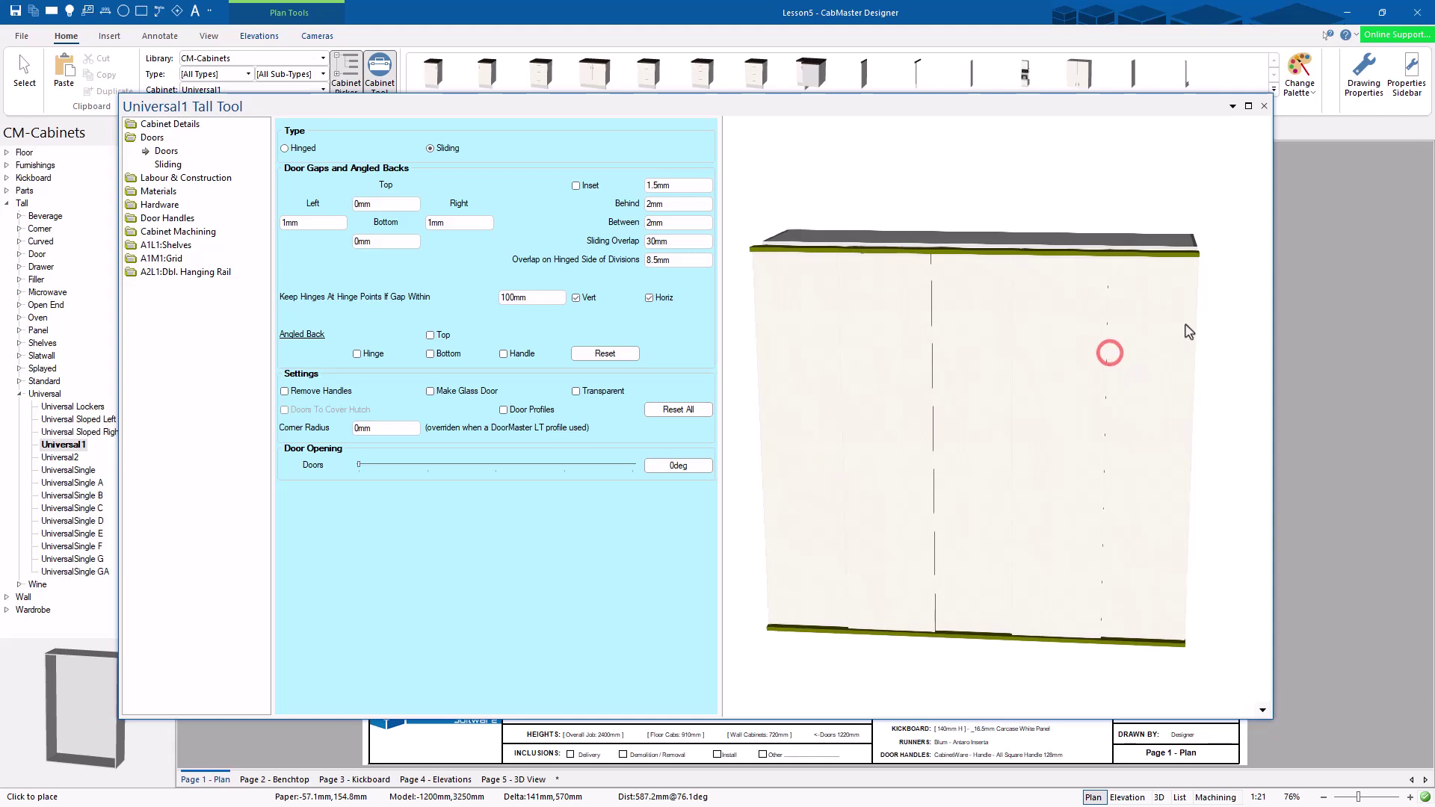
Set the sliding door quantity to 4 and inspect the door layout from an angle
left_click(167, 164)
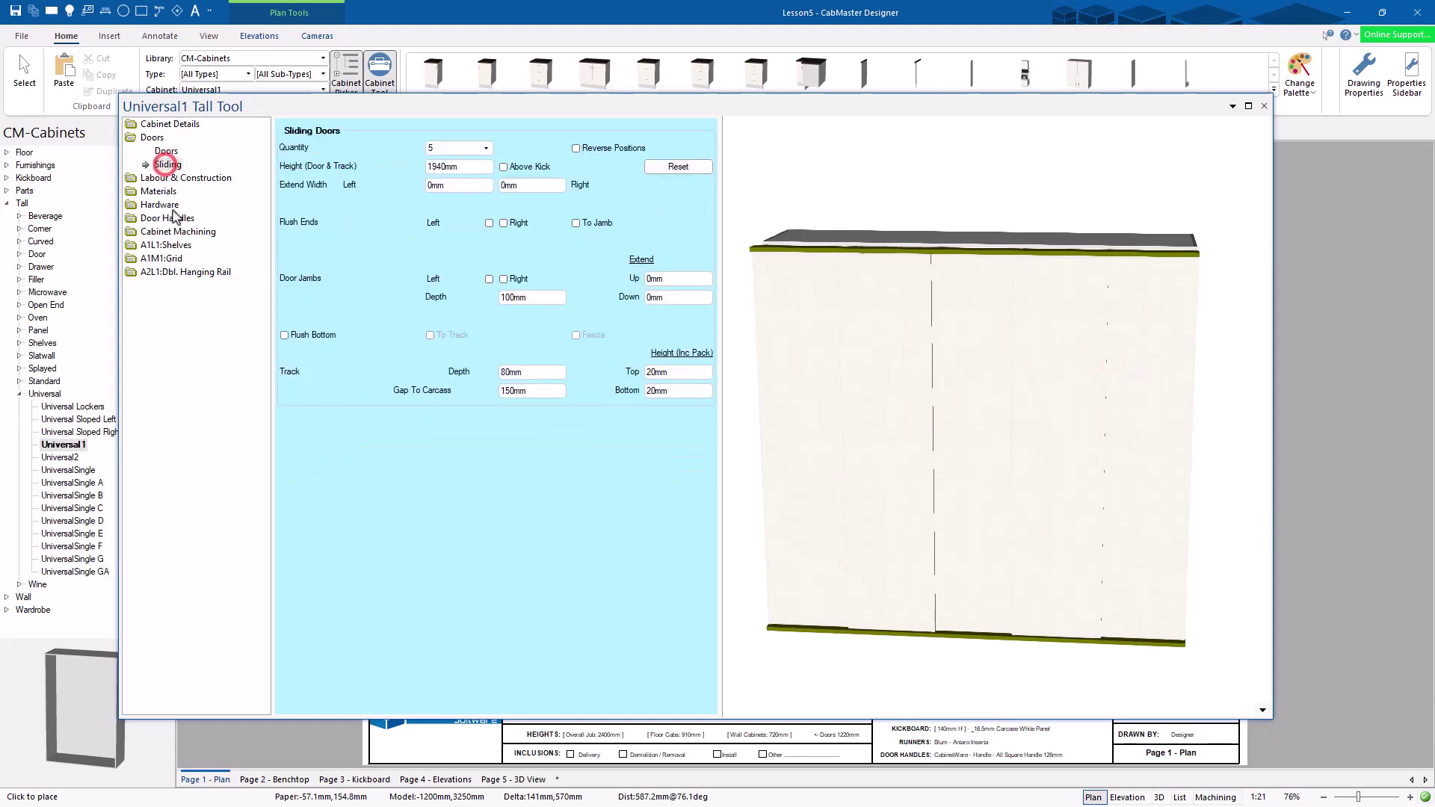
left_click(464, 148)
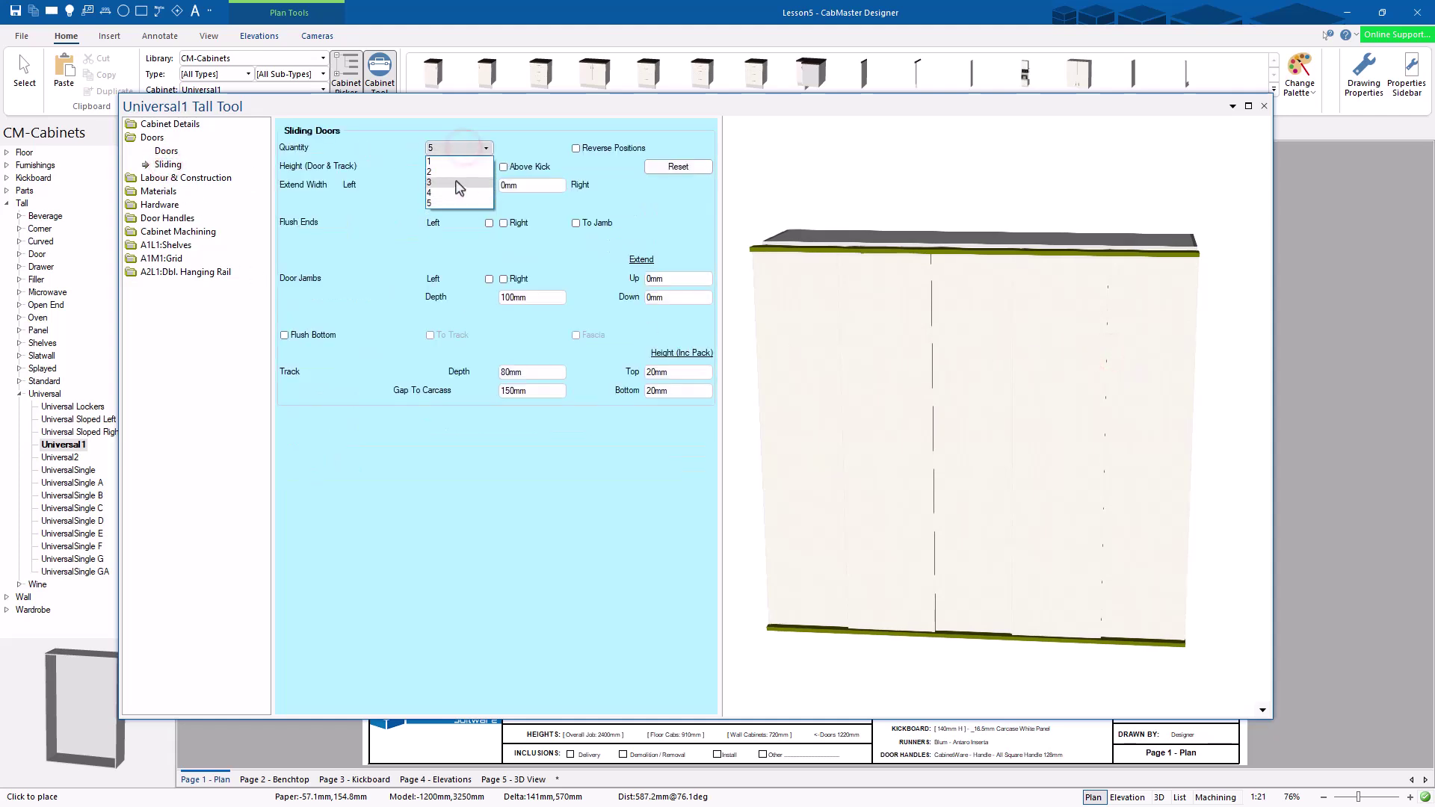
left_click(452, 192)
left_click(1055, 380)
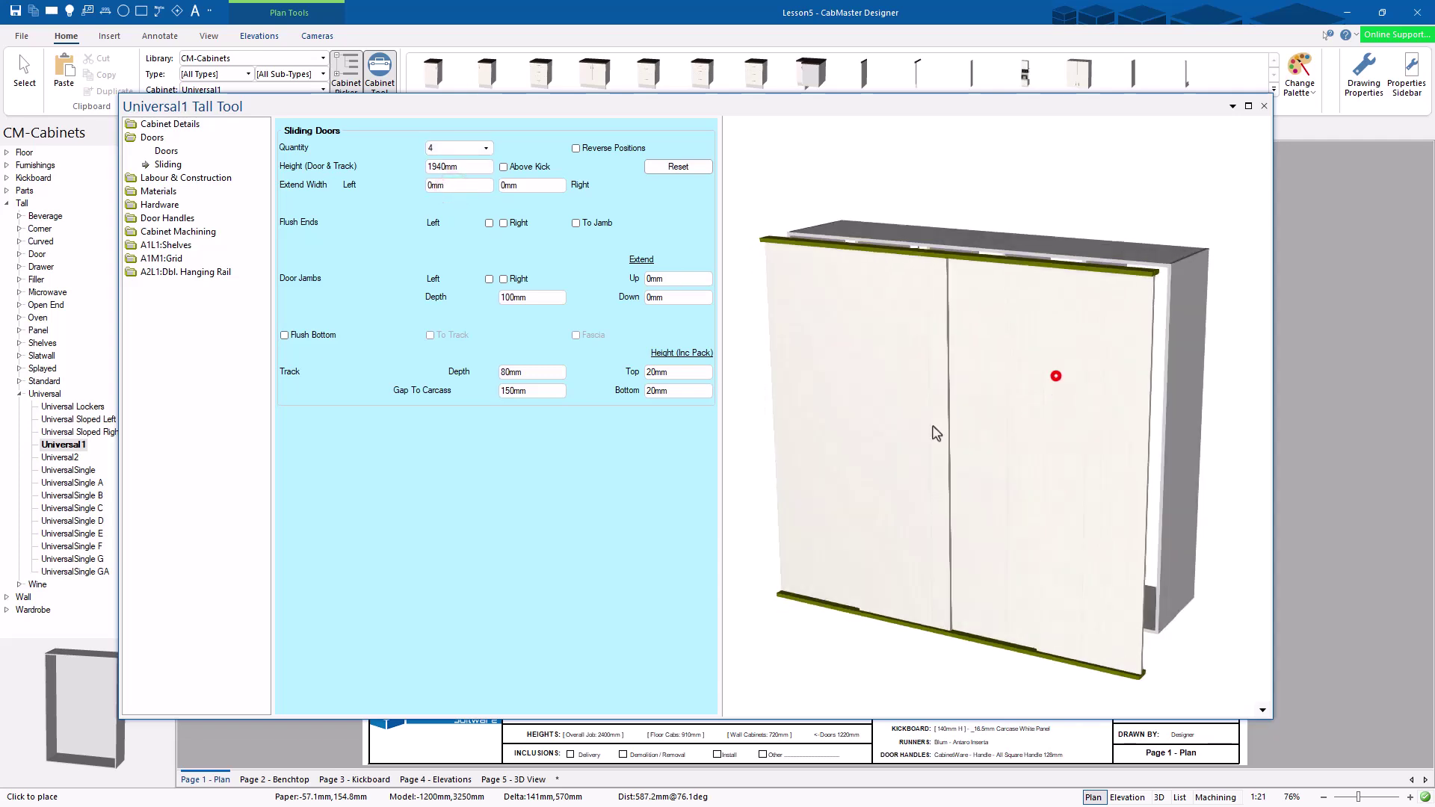
View the cabinet preview in Ortho mode from several angles, and switch the preview to 3D Hidden
right_click(1261, 707)
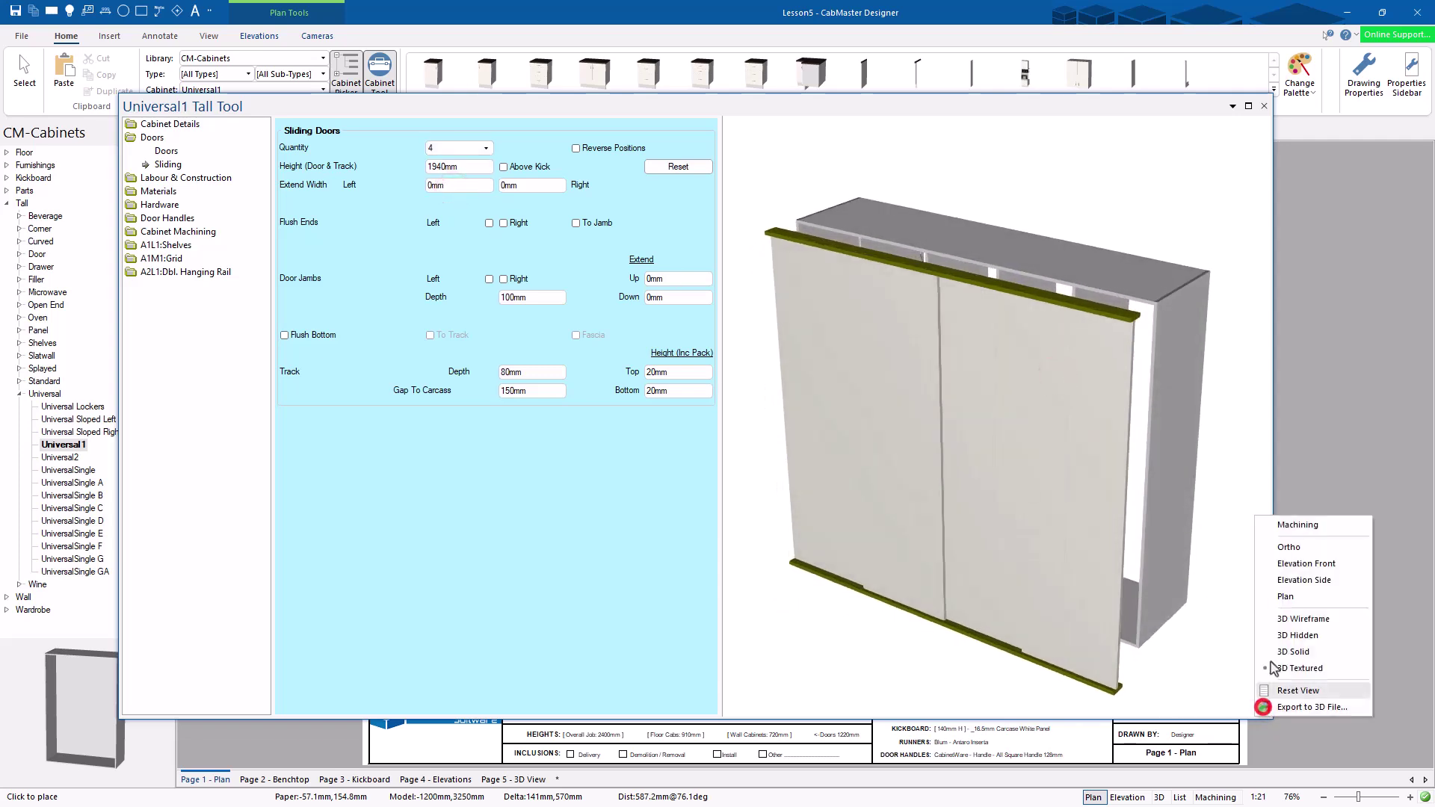
left_click(1308, 548)
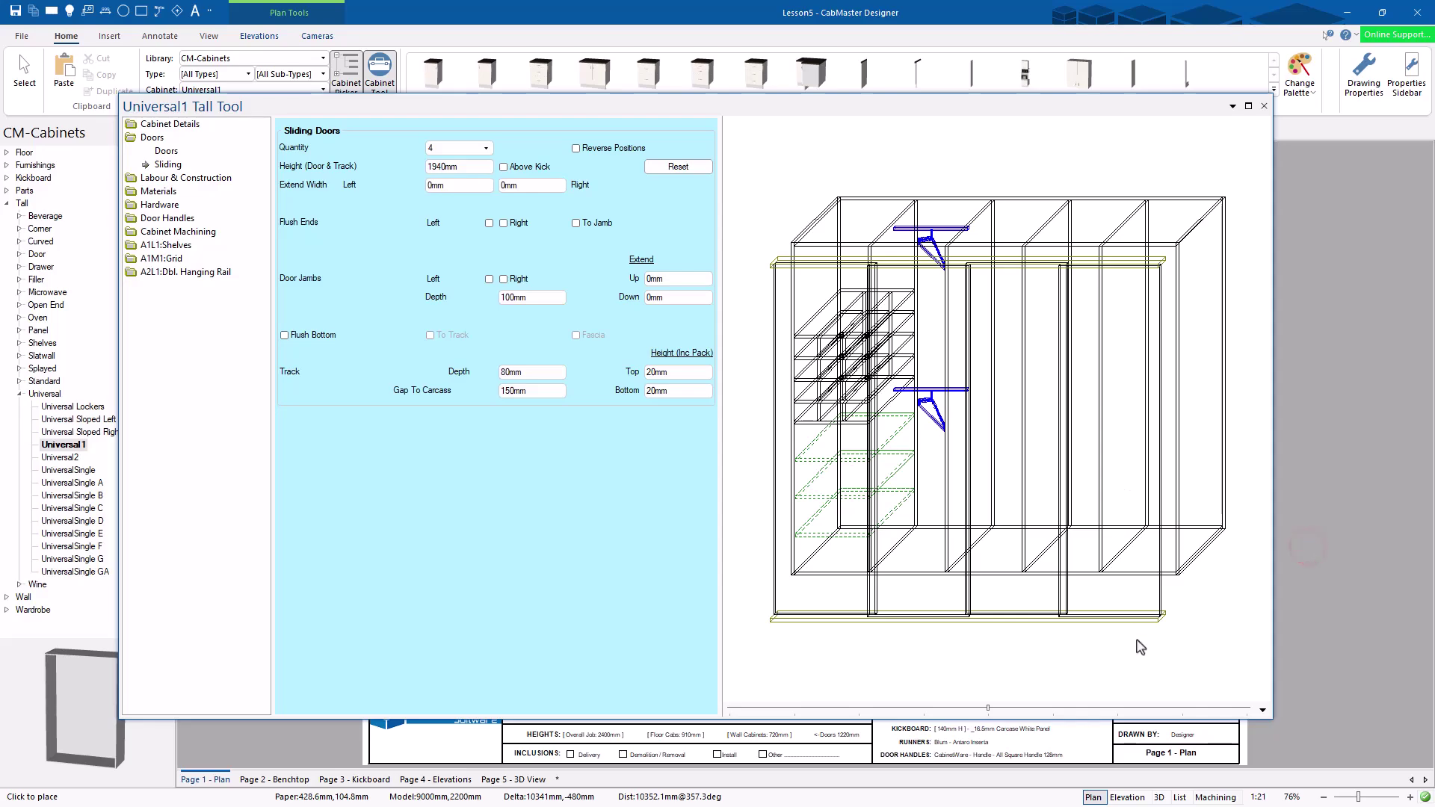
left_click_drag(988, 710, 880, 710)
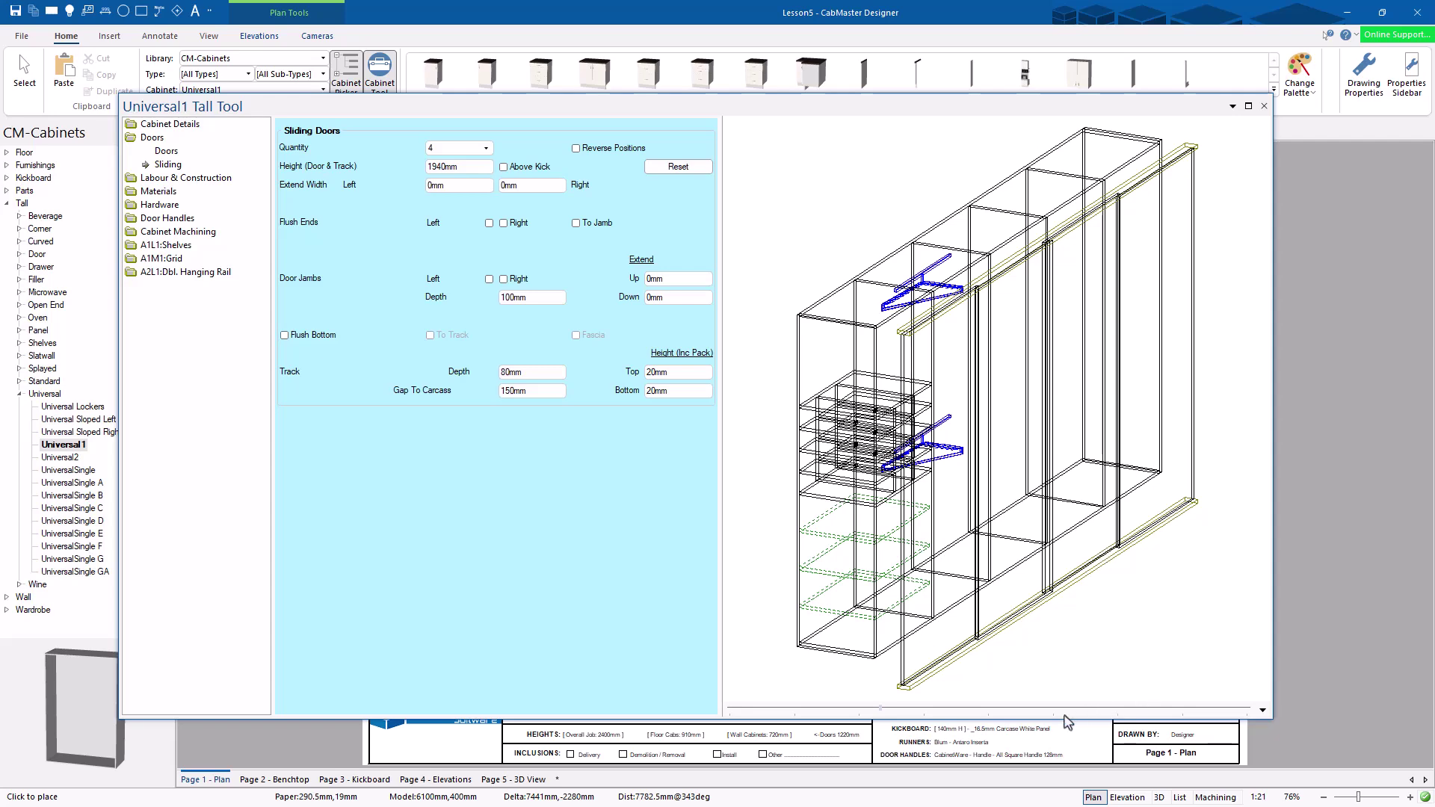
left_click_drag(882, 716, 879, 707)
left_click(1263, 711)
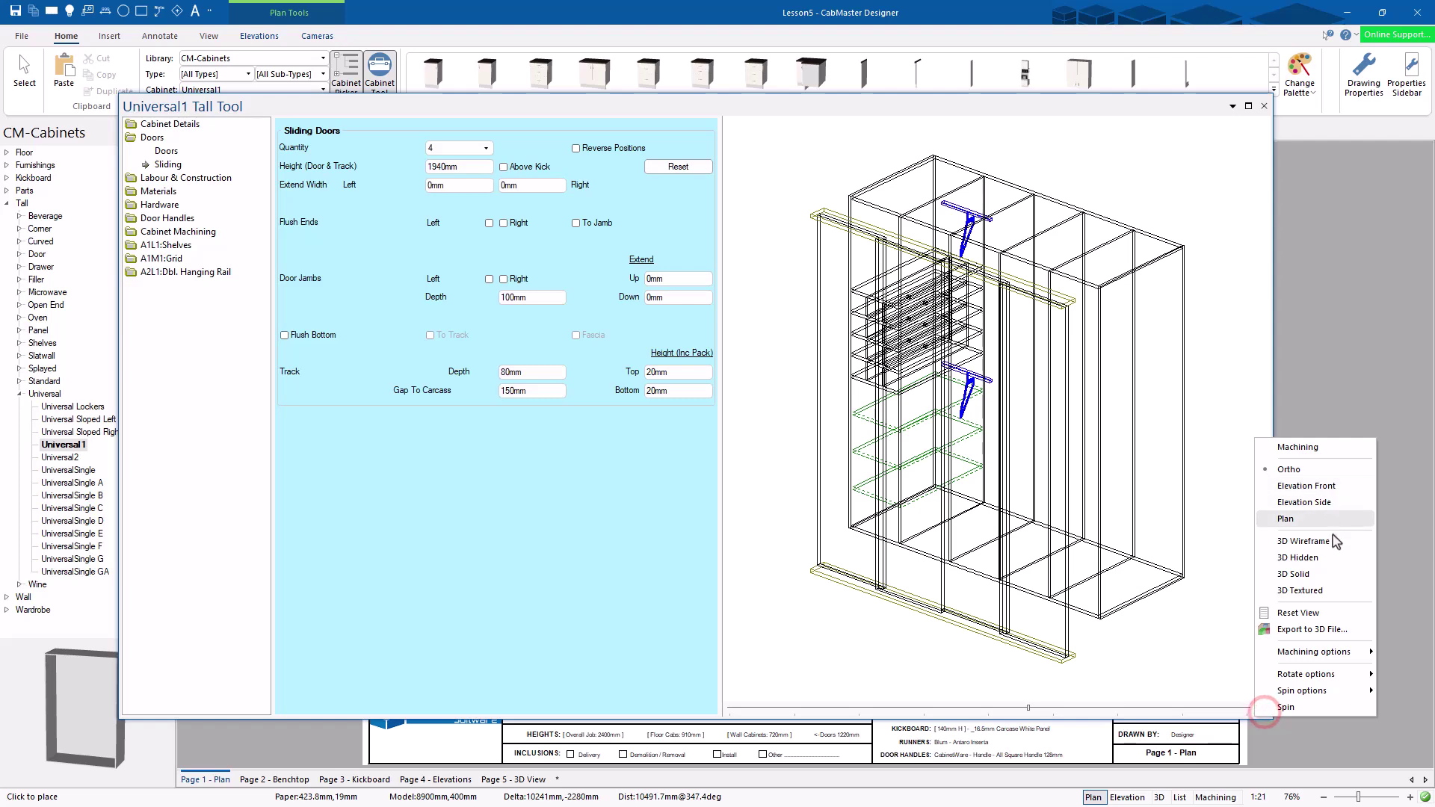
left_click(1298, 558)
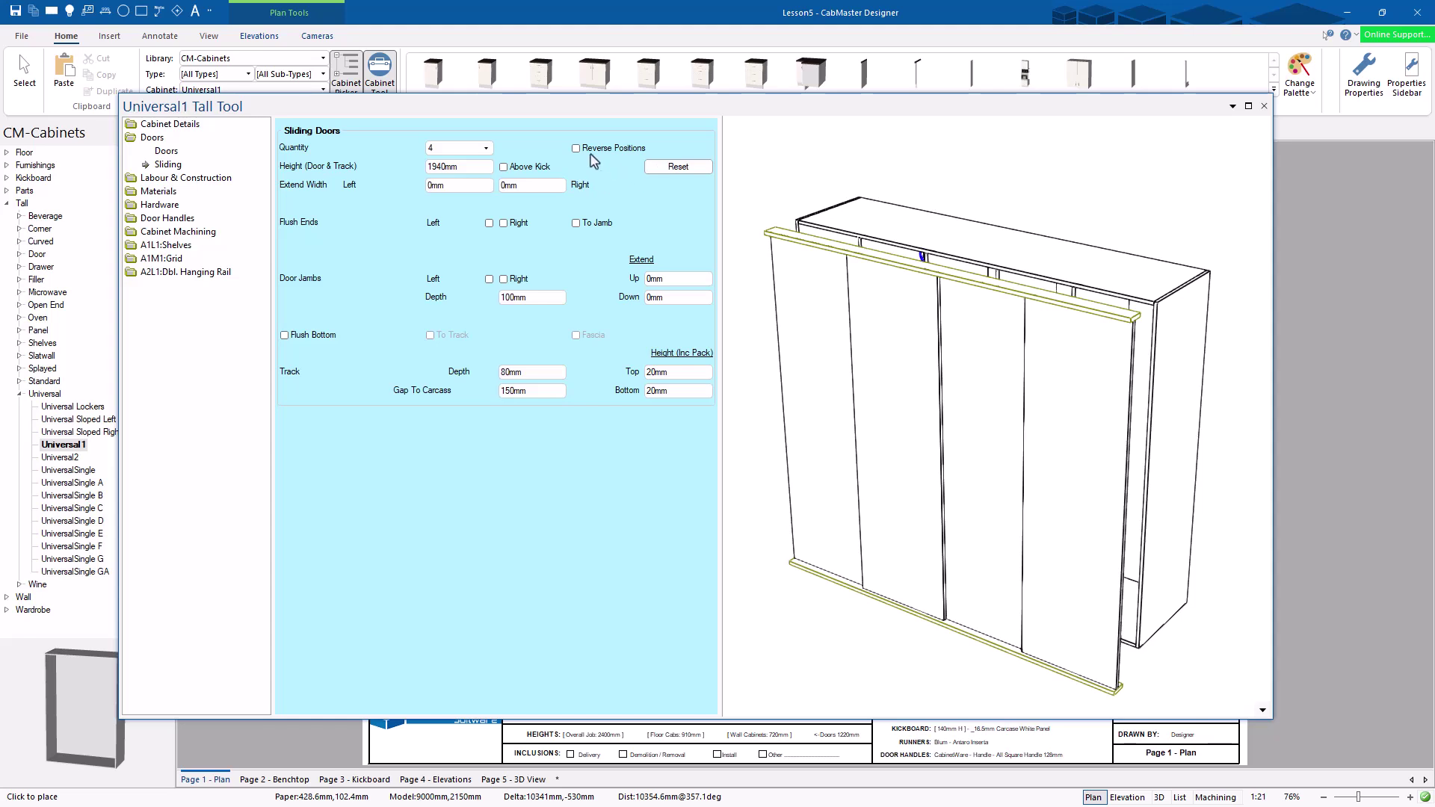
Try the sliding doors' left flush end and To Jamb options, and return the door type to Hinged
left_click(488, 222)
left_click(576, 223)
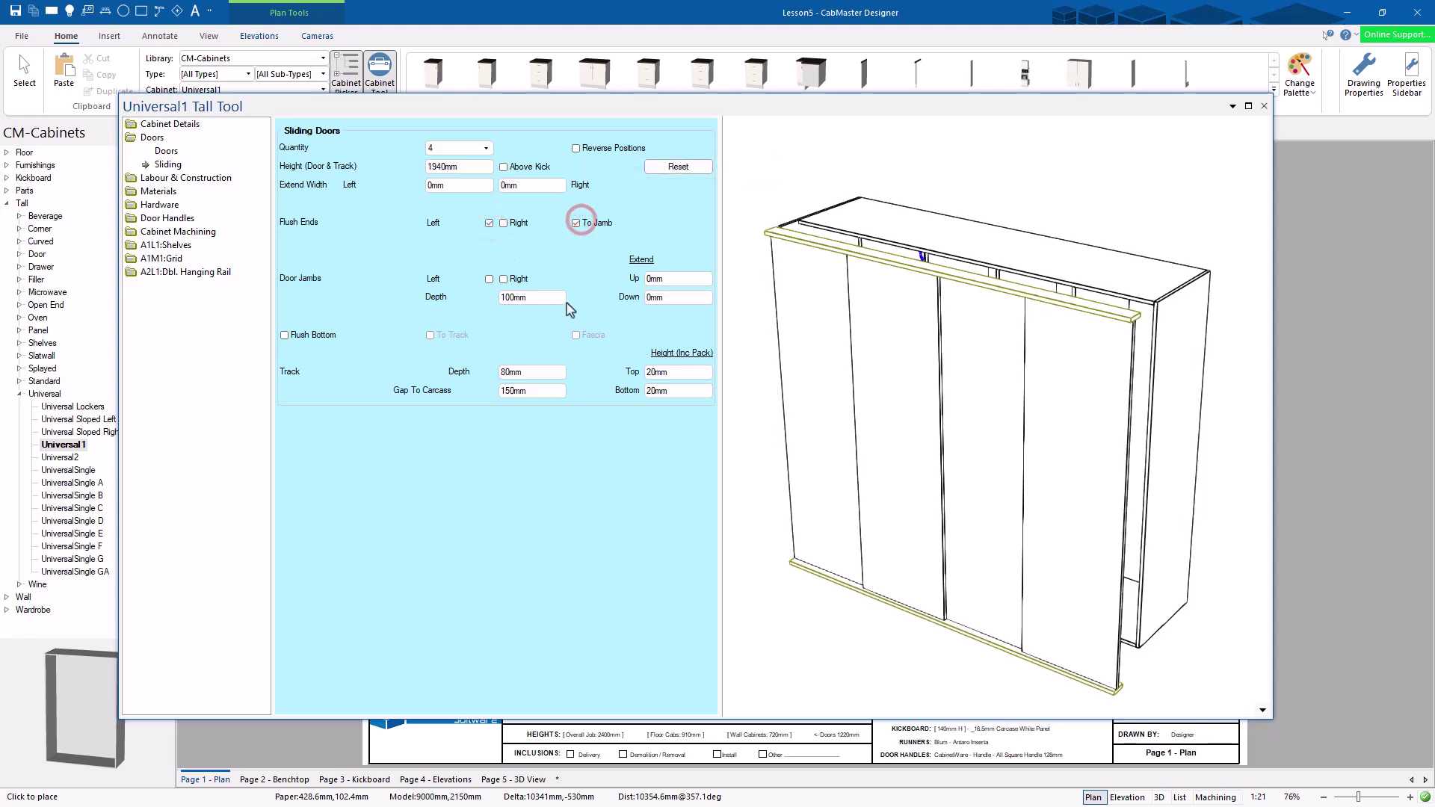
left_click(166, 151)
left_click(300, 148)
left_click(826, 329)
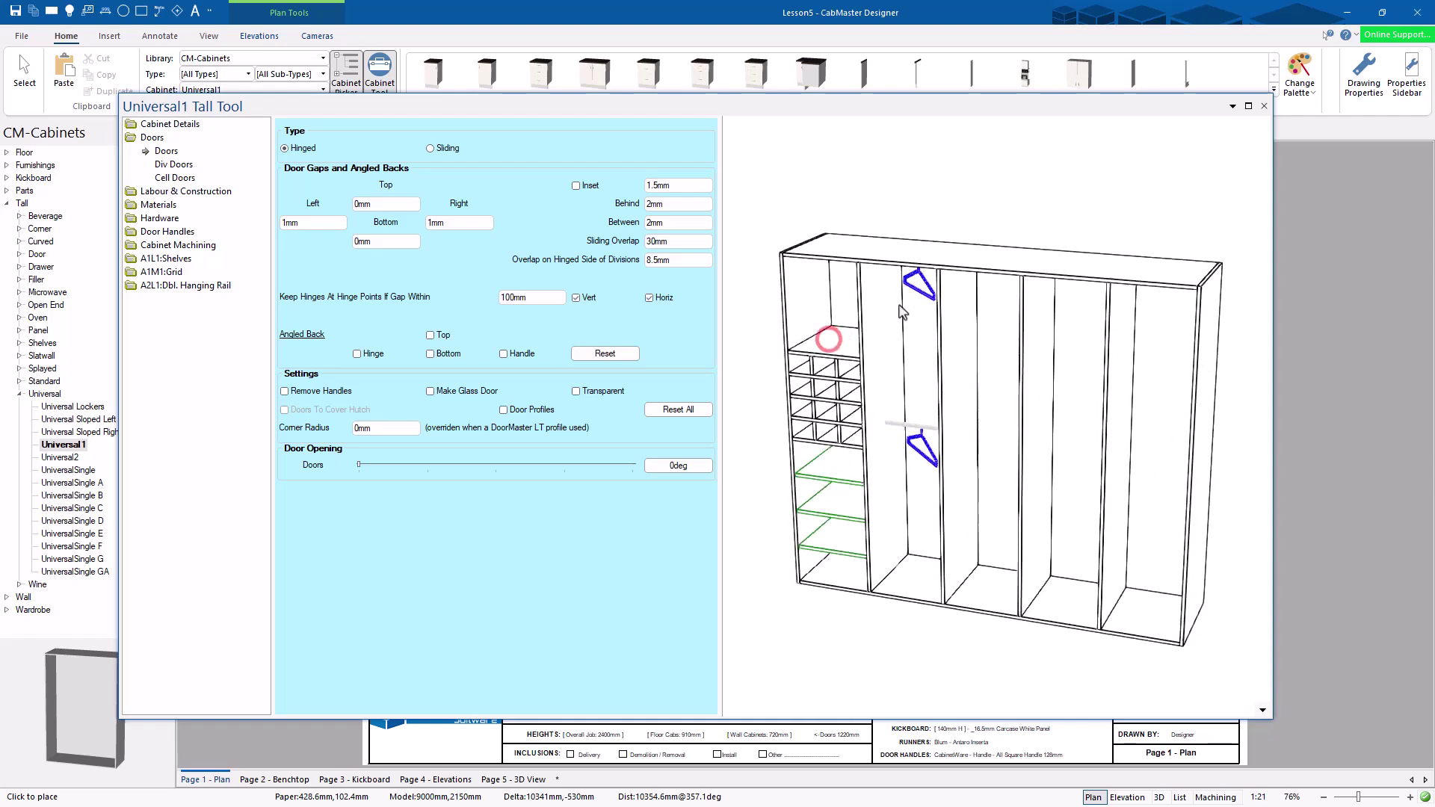
Include division doors with one on the left end, and exclude and re-include that door's upper section
left_click(177, 160)
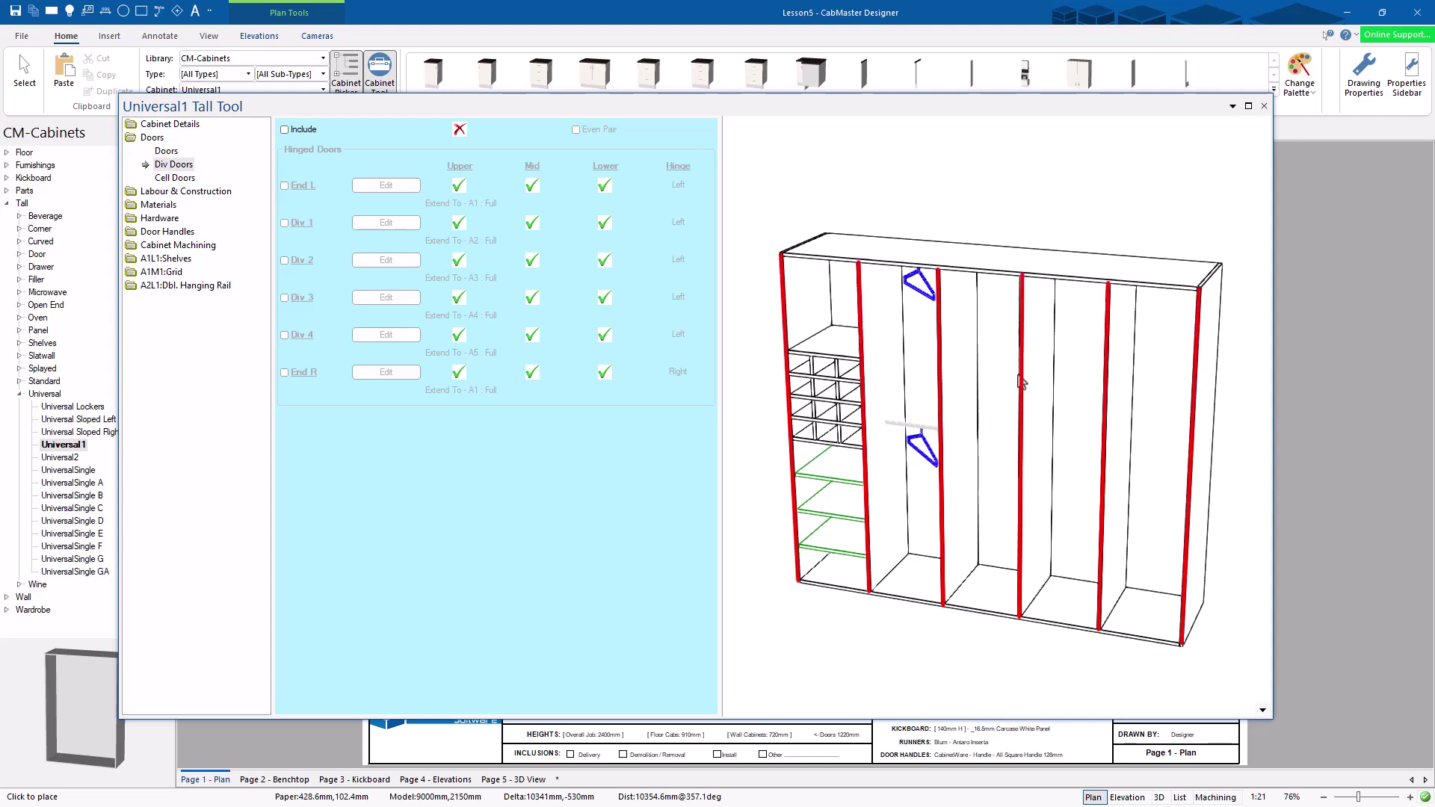
left_click(287, 130)
left_click(285, 186)
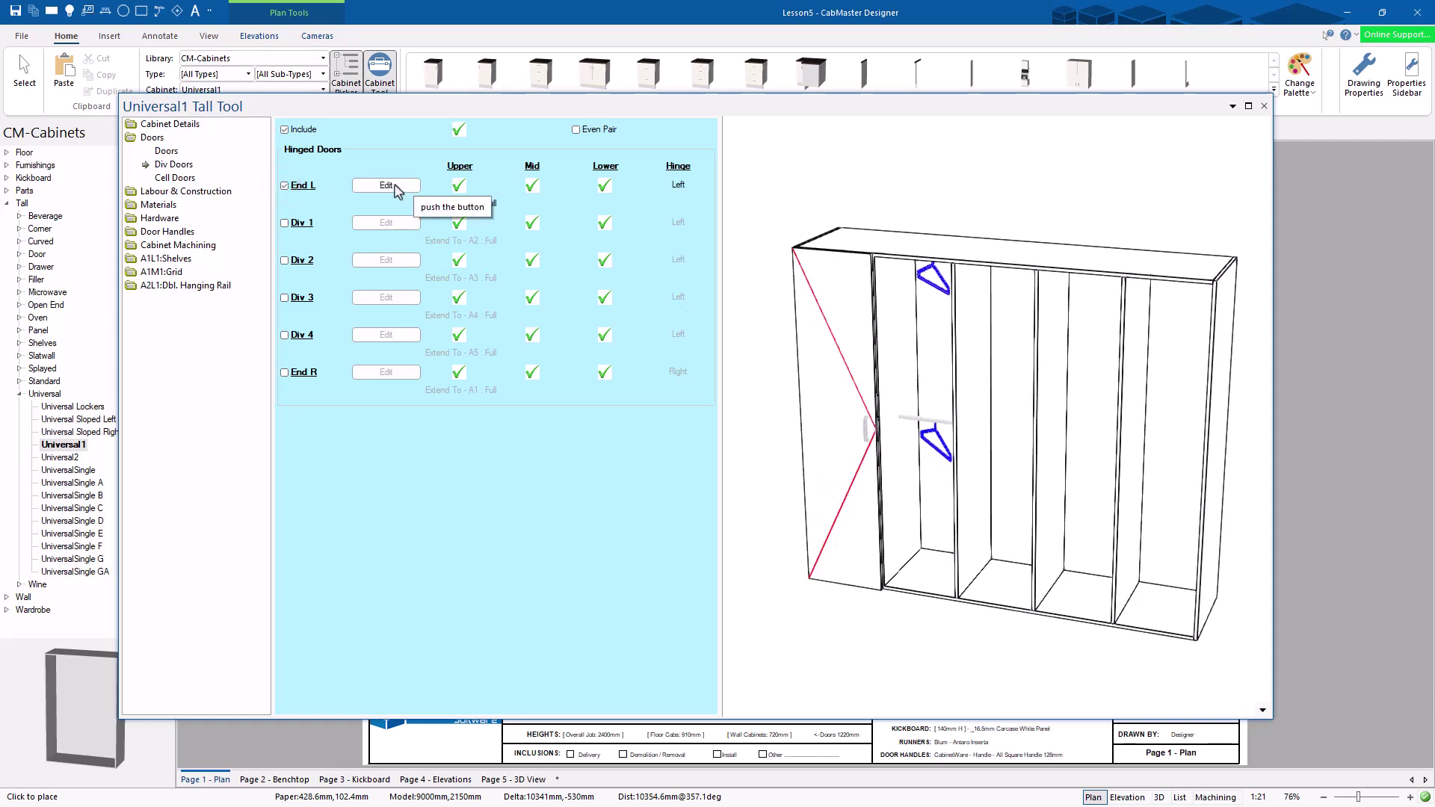
left_click(394, 187)
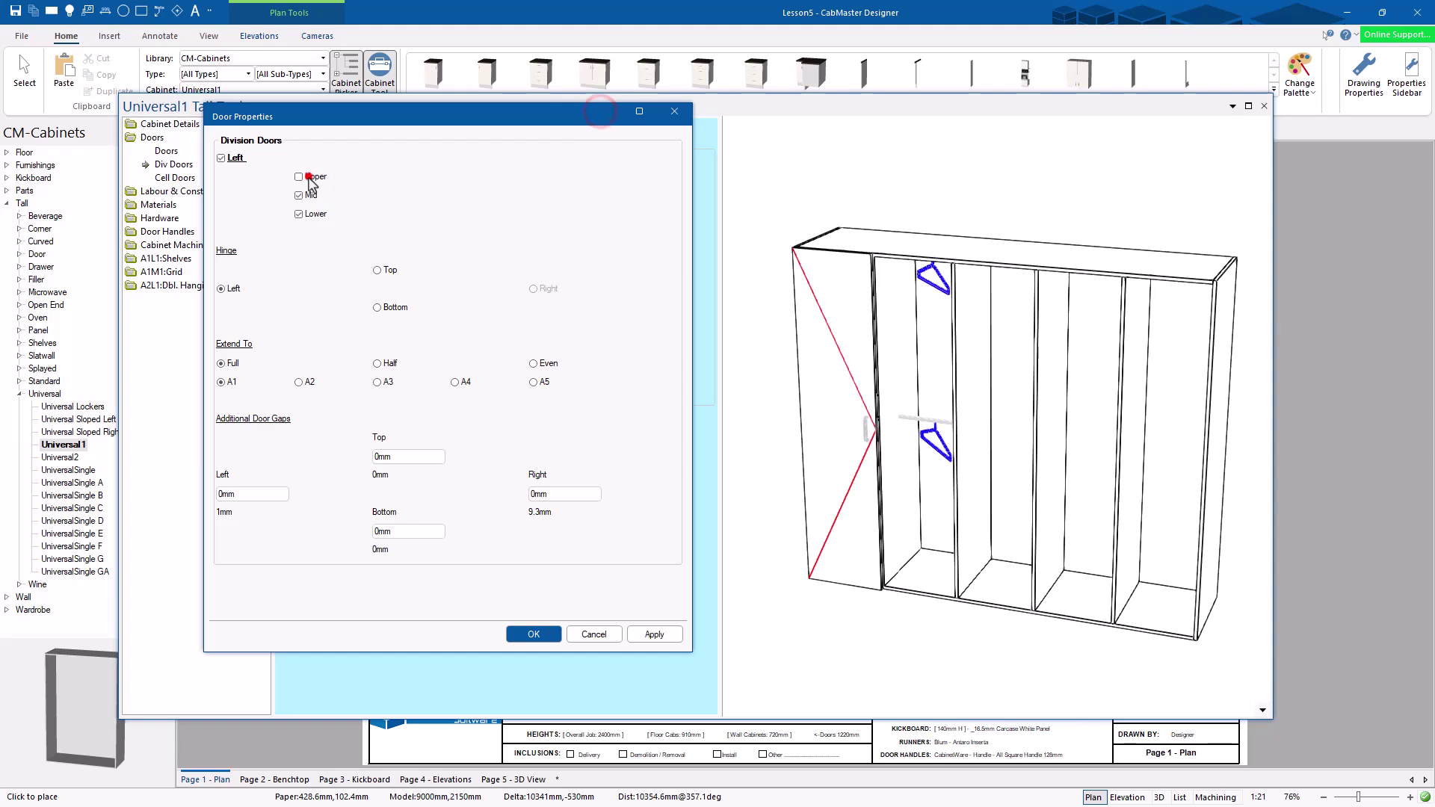
left_click(306, 177)
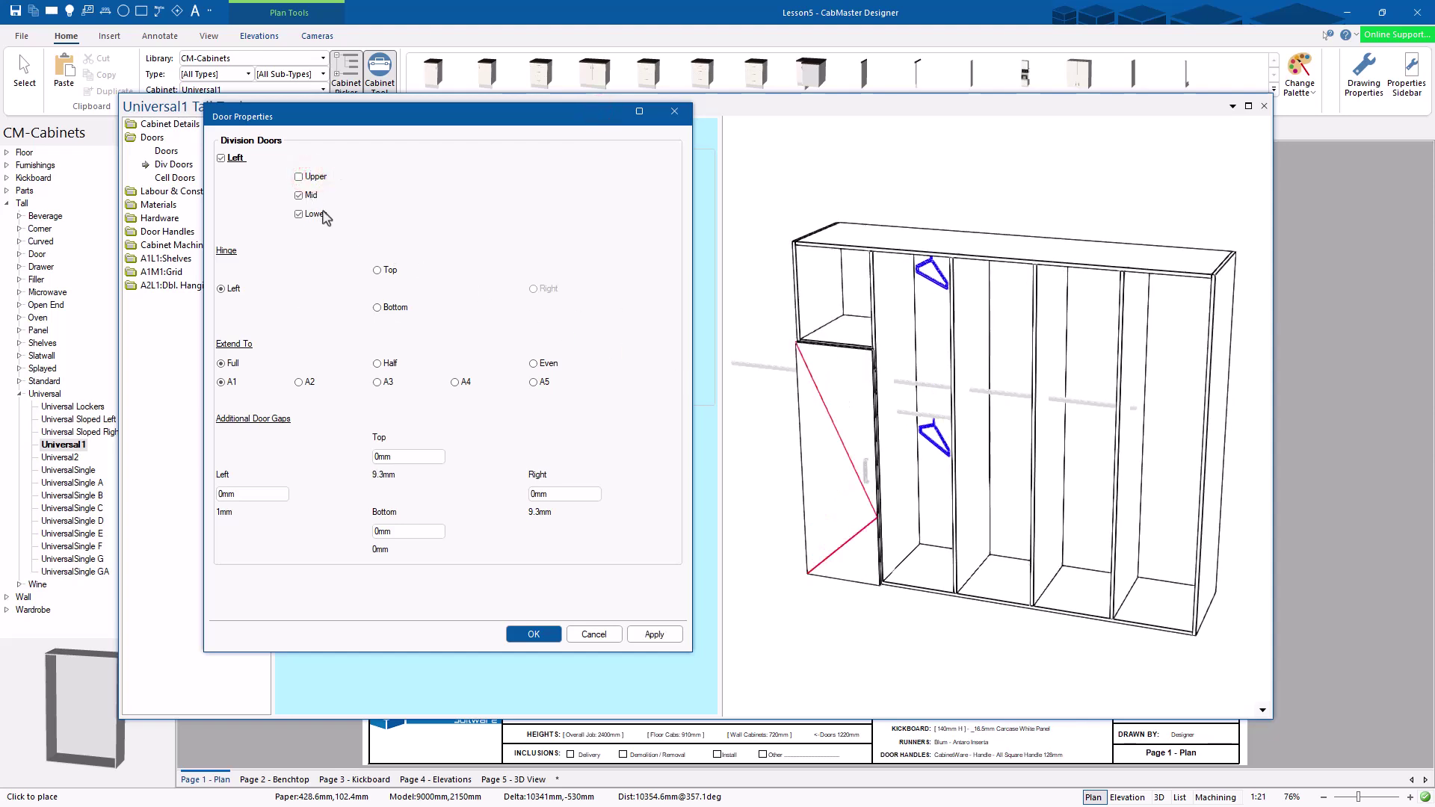
left_click(299, 178)
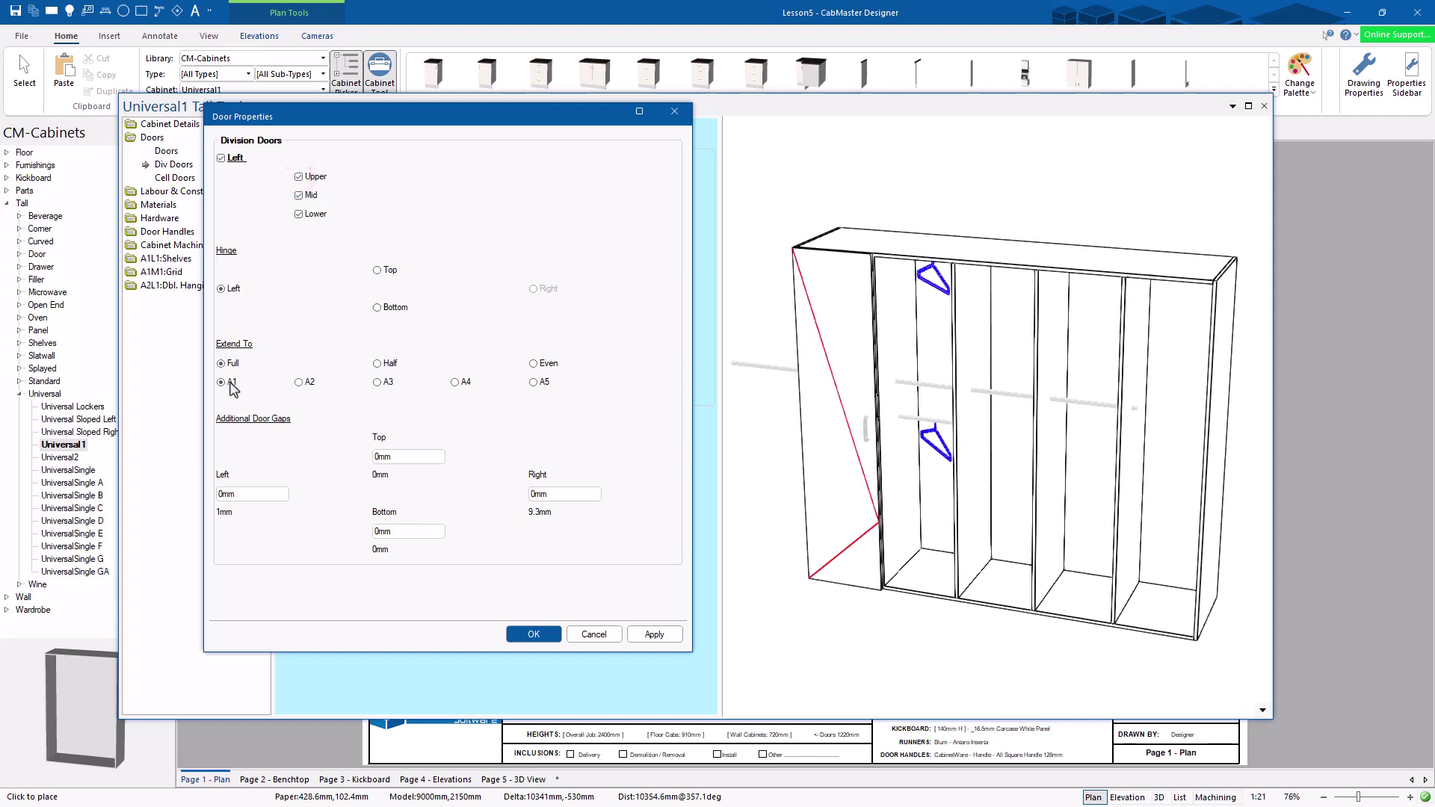
Try wider extents for the left end door, including half of A3, and apply an extent of half of A2
left_click(455, 382)
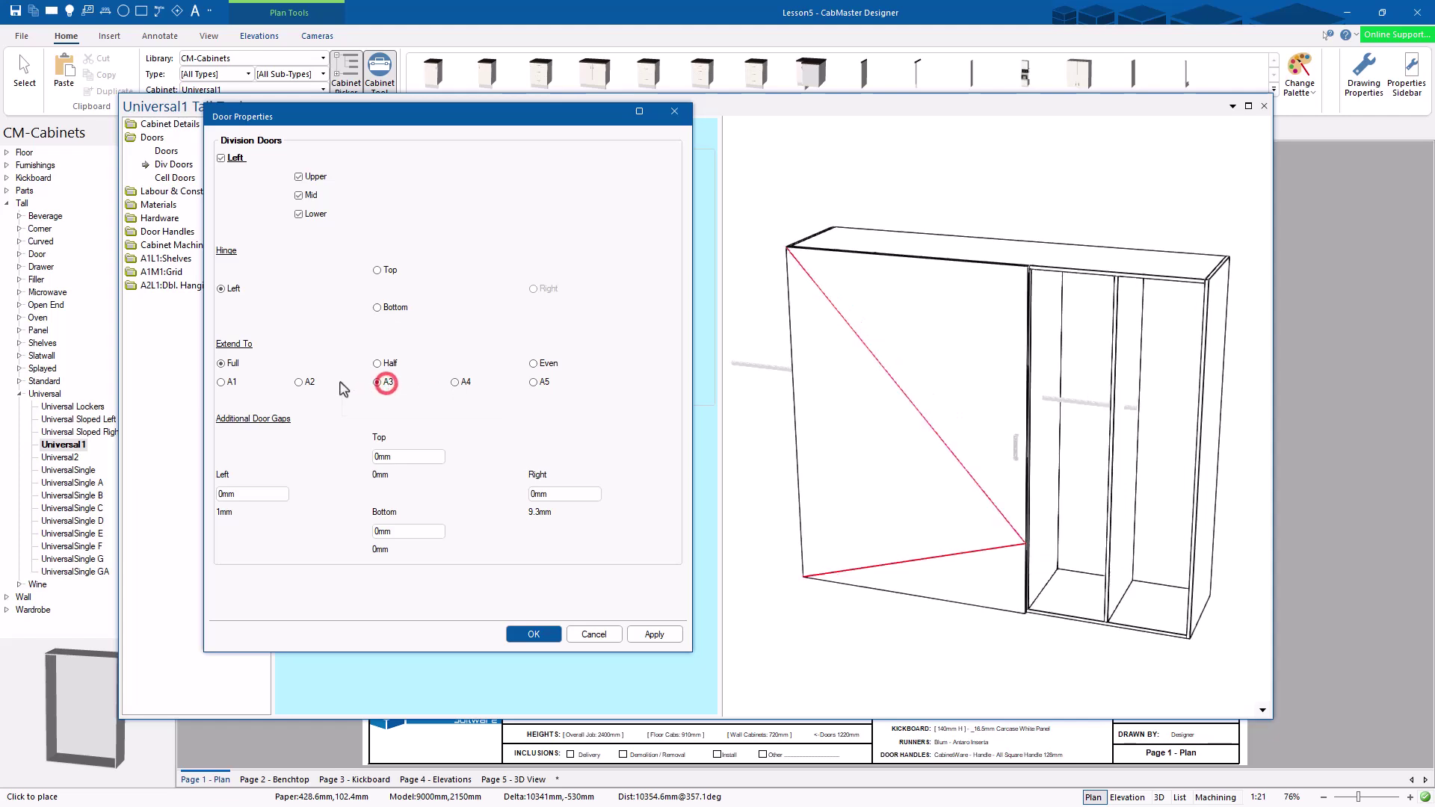
left_click(376, 364)
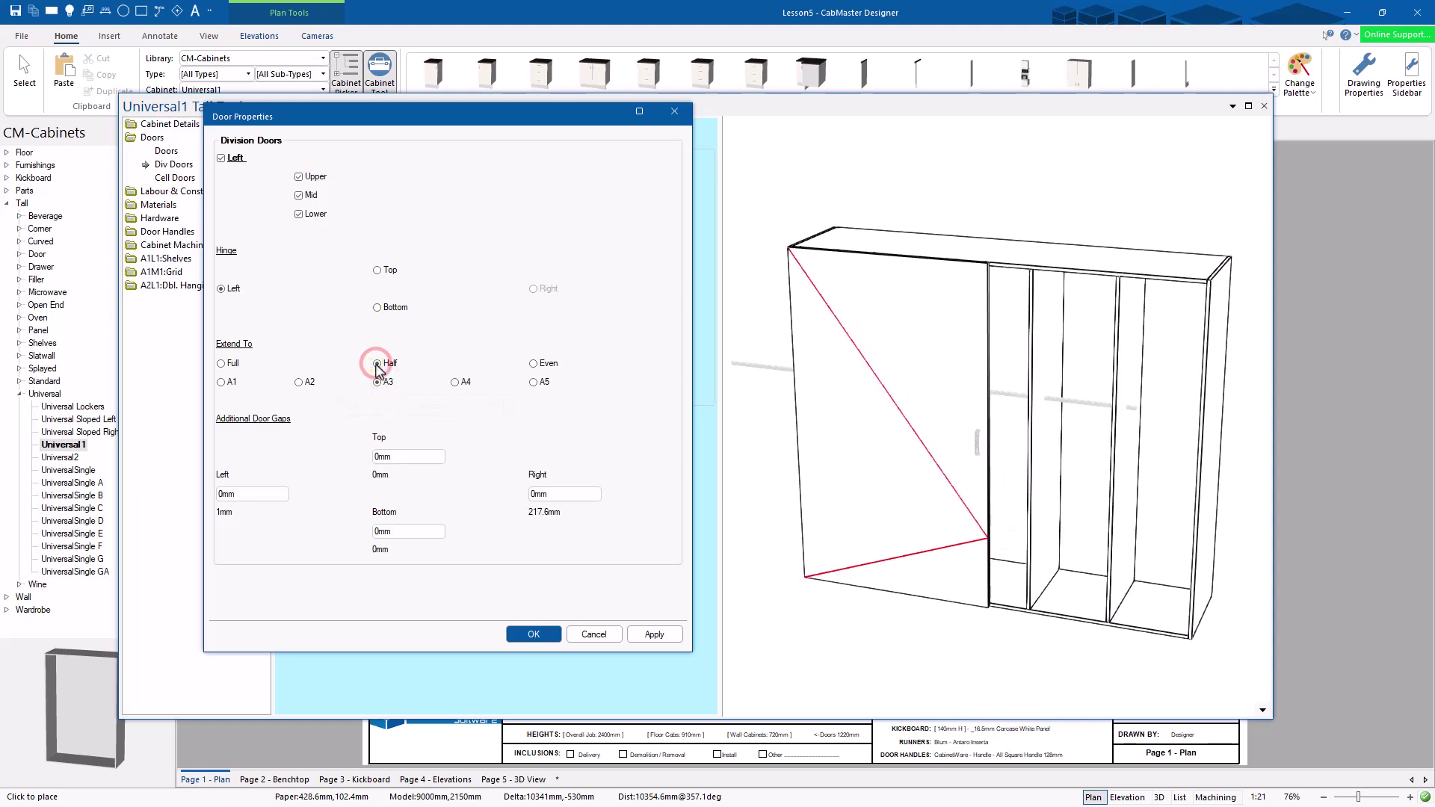
left_click(299, 382)
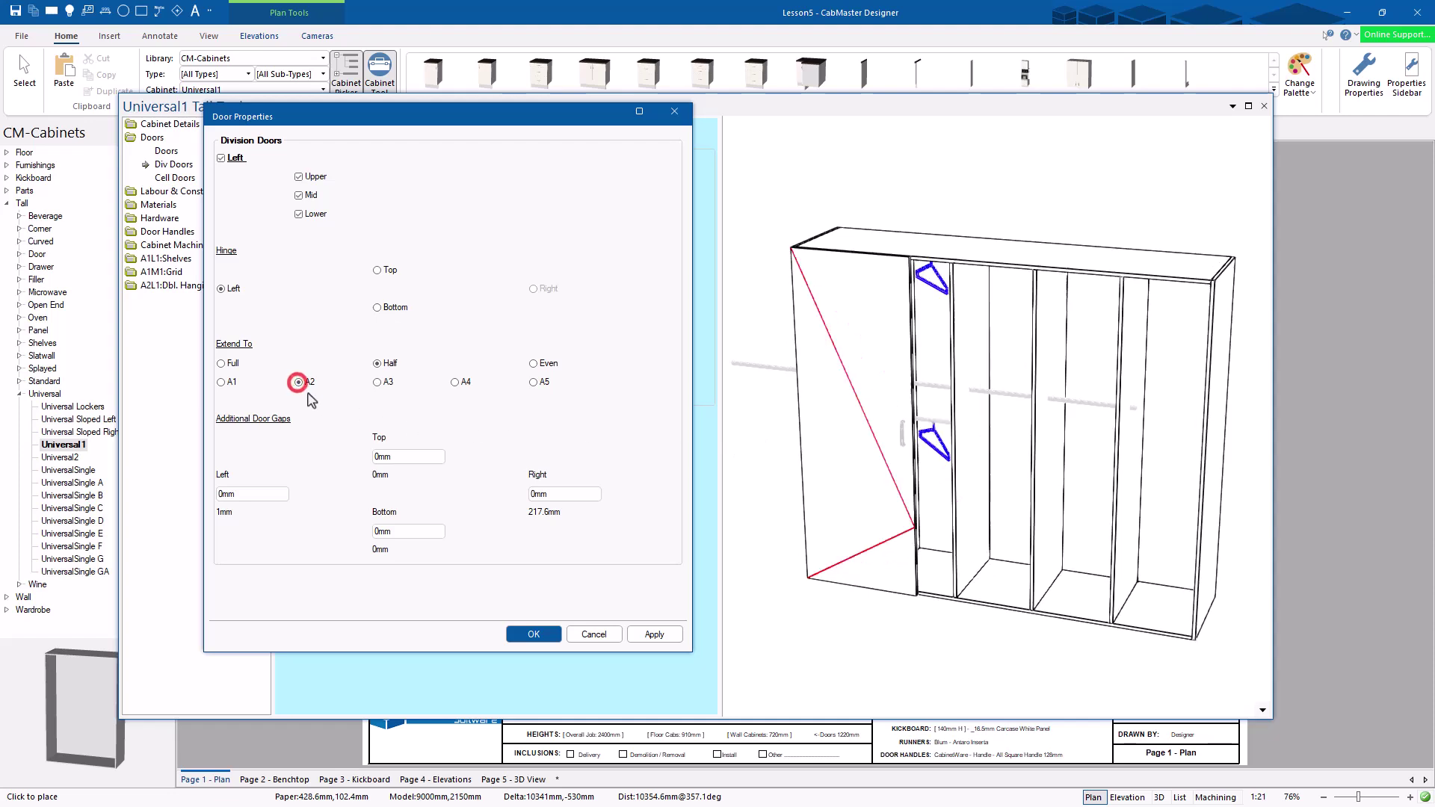
left_click(534, 634)
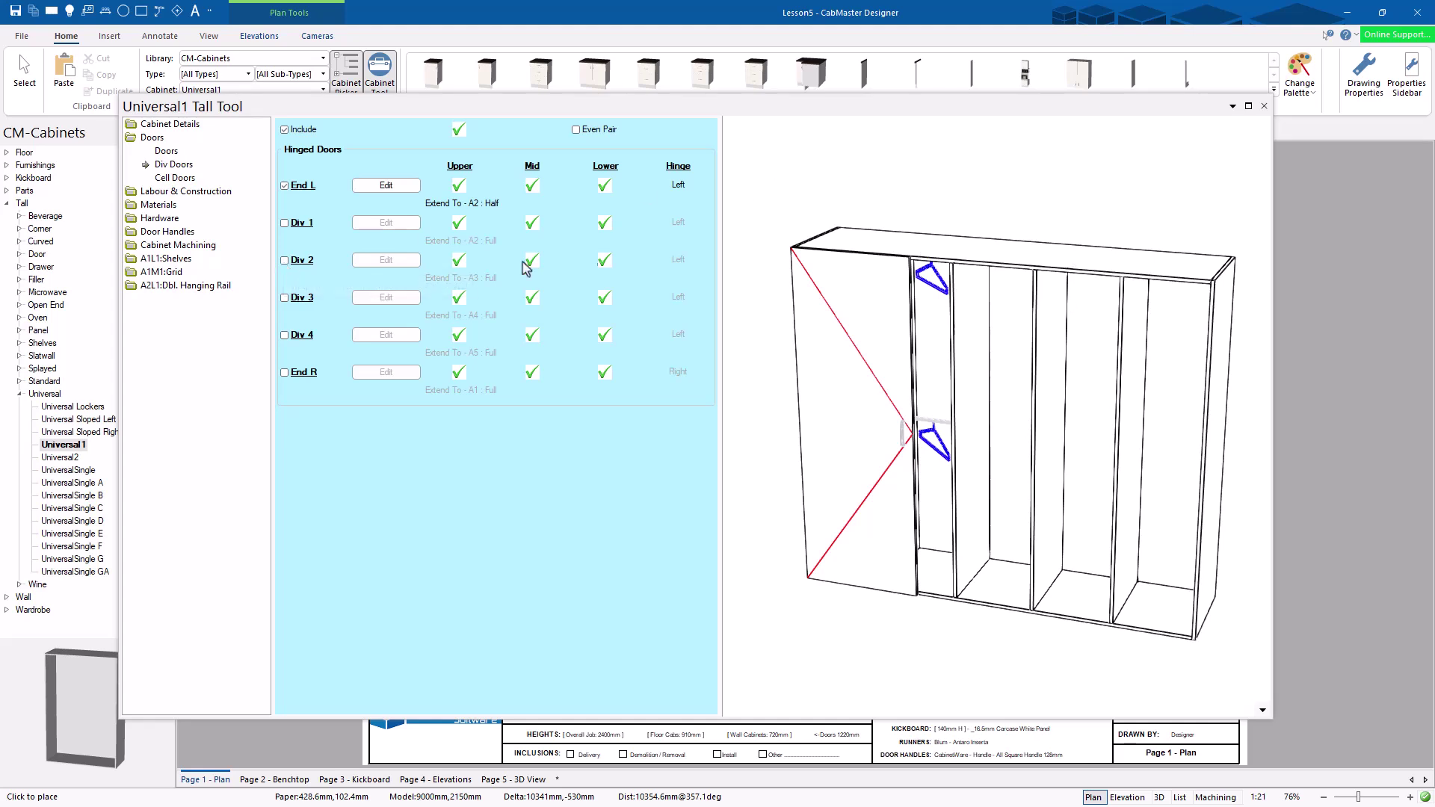
Add a door on division 3, hinged on the right and extending to half of A2
left_click(285, 298)
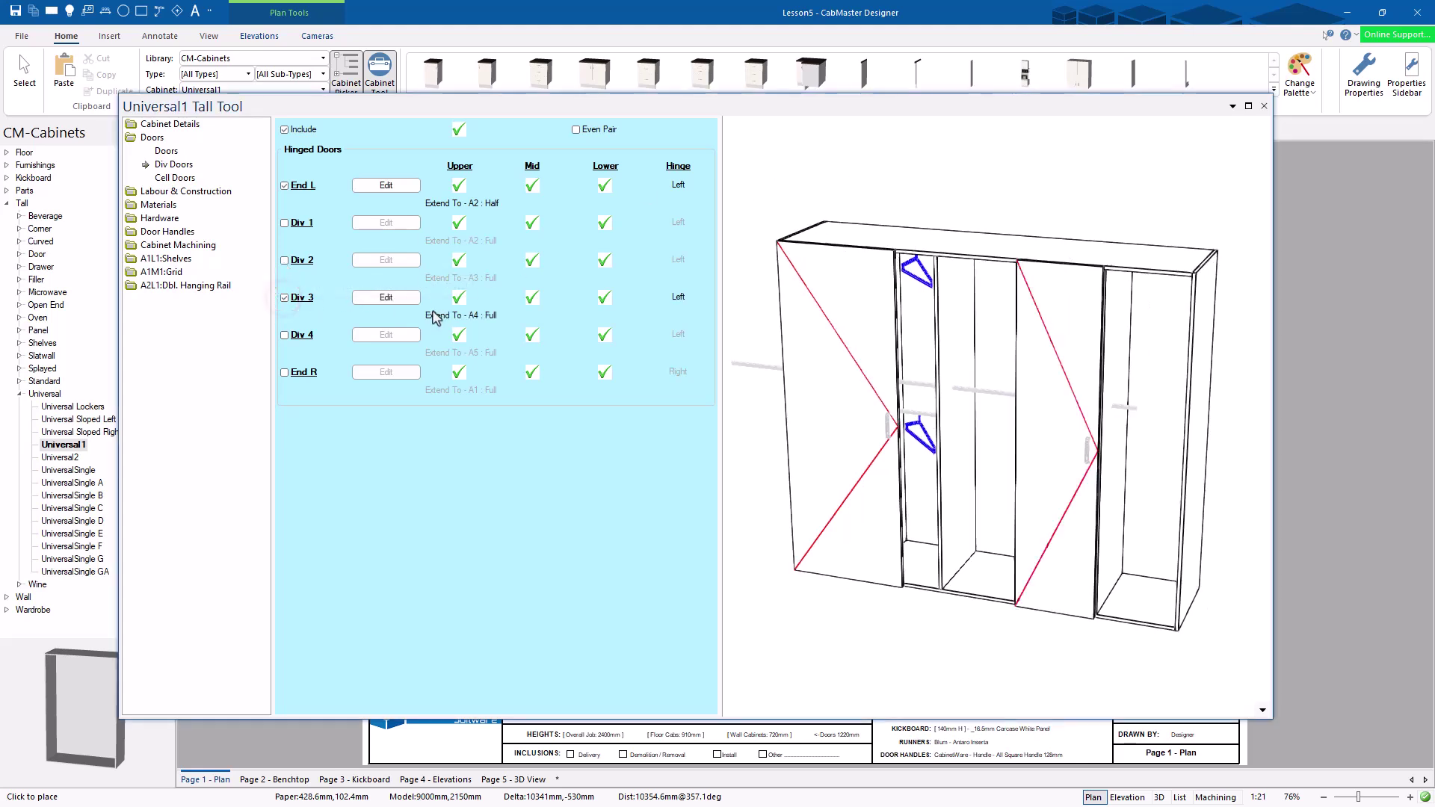
left_click(383, 297)
left_click(535, 288)
left_click(298, 382)
left_click(379, 364)
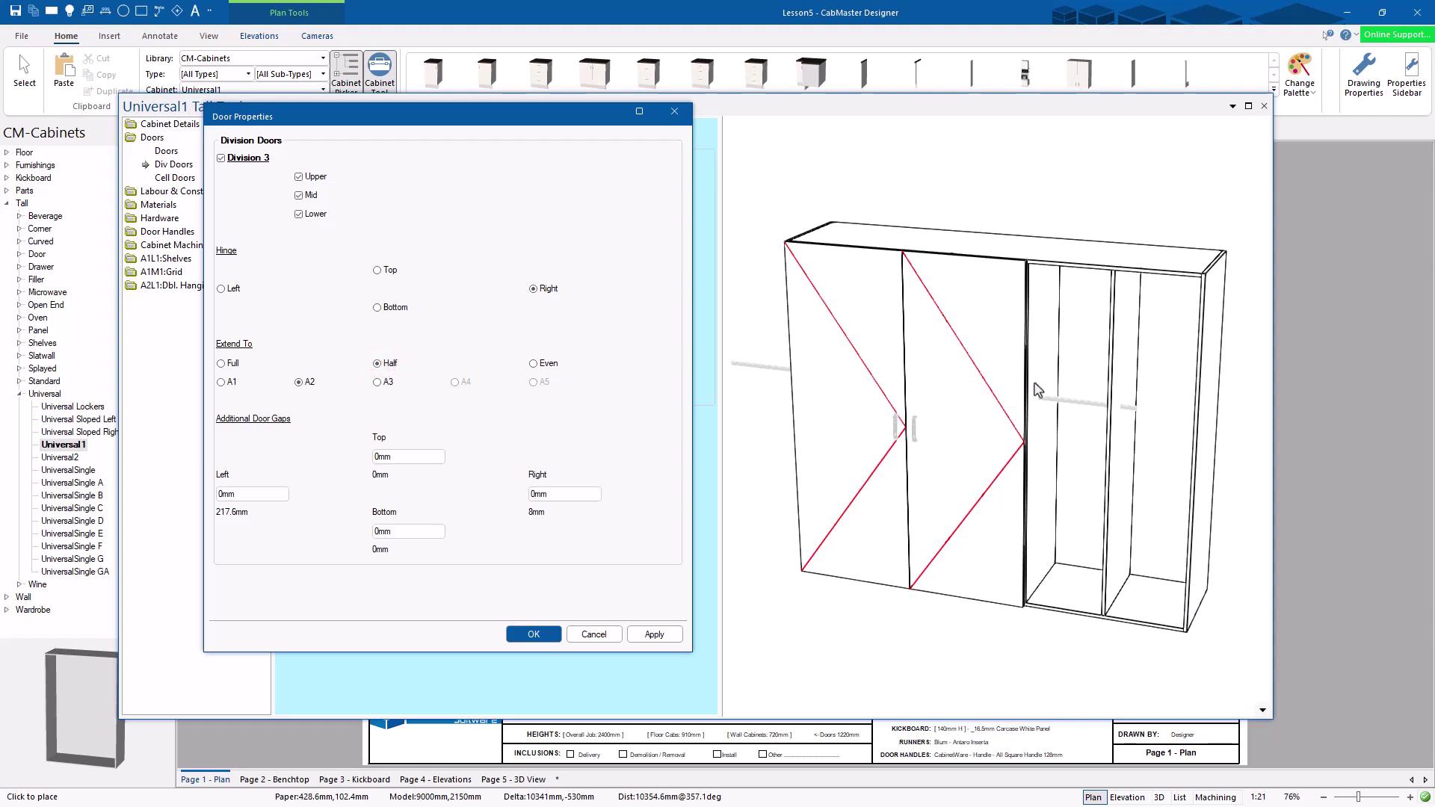
left_click(533, 634)
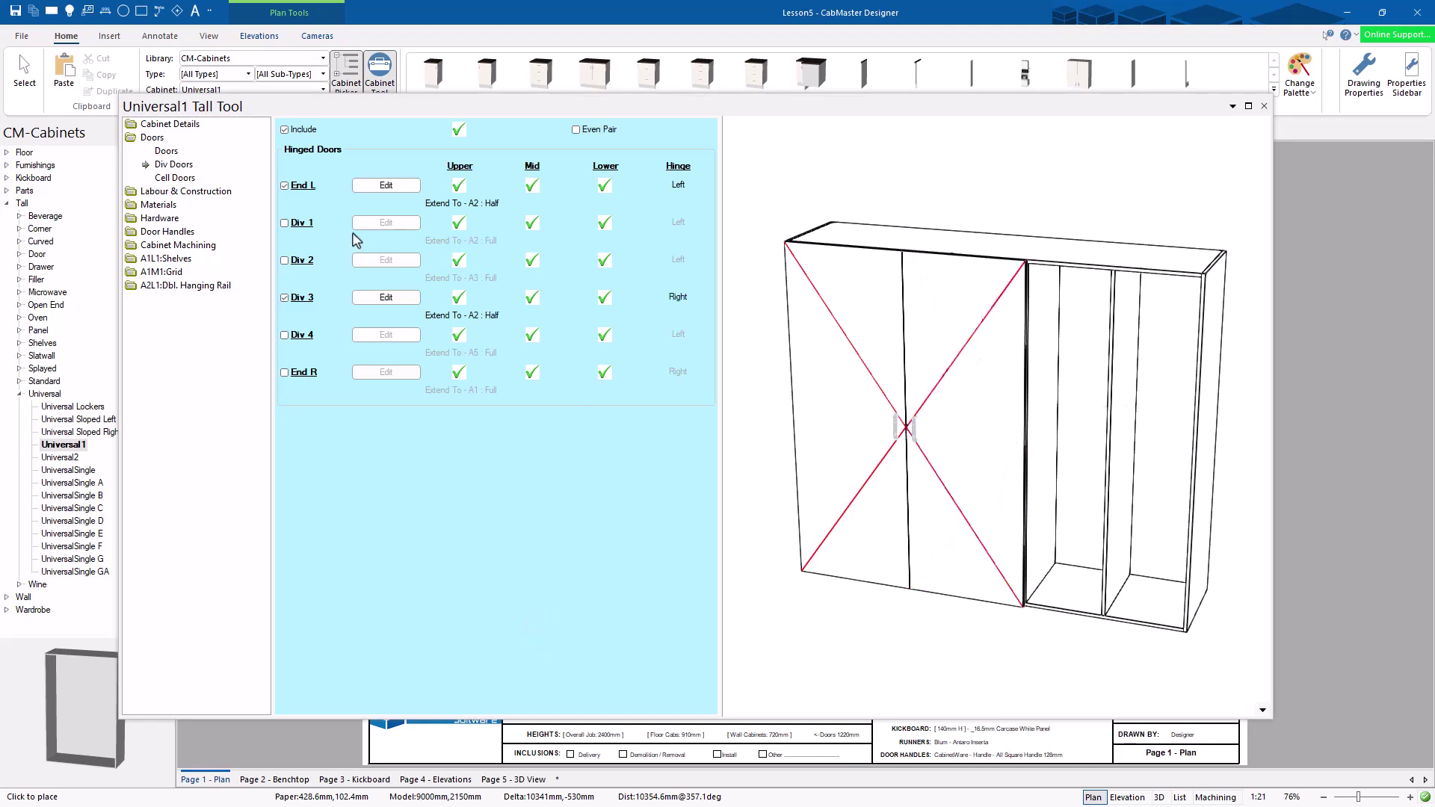
Add a door on the right end that extends fully to A4
left_click(286, 373)
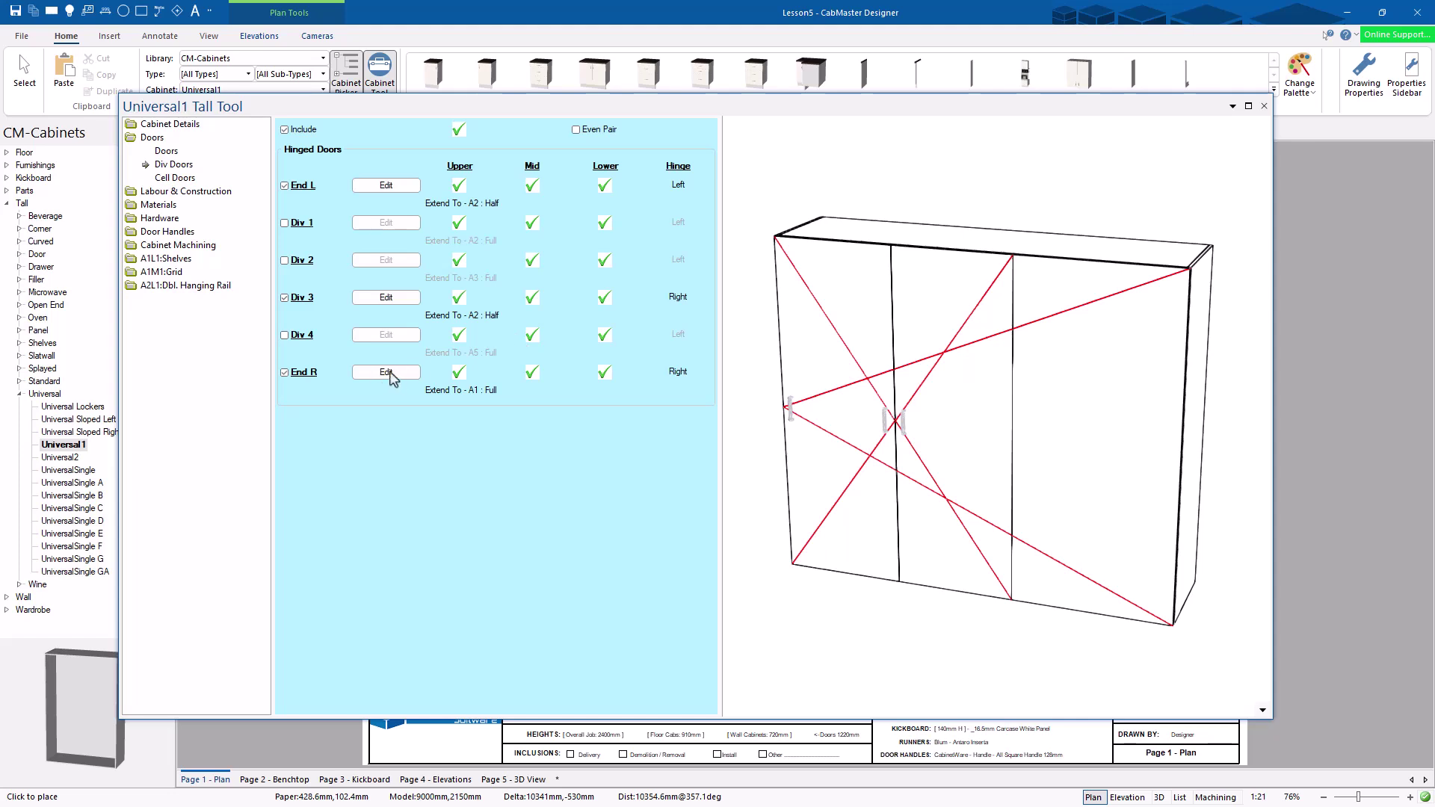
left_click(395, 372)
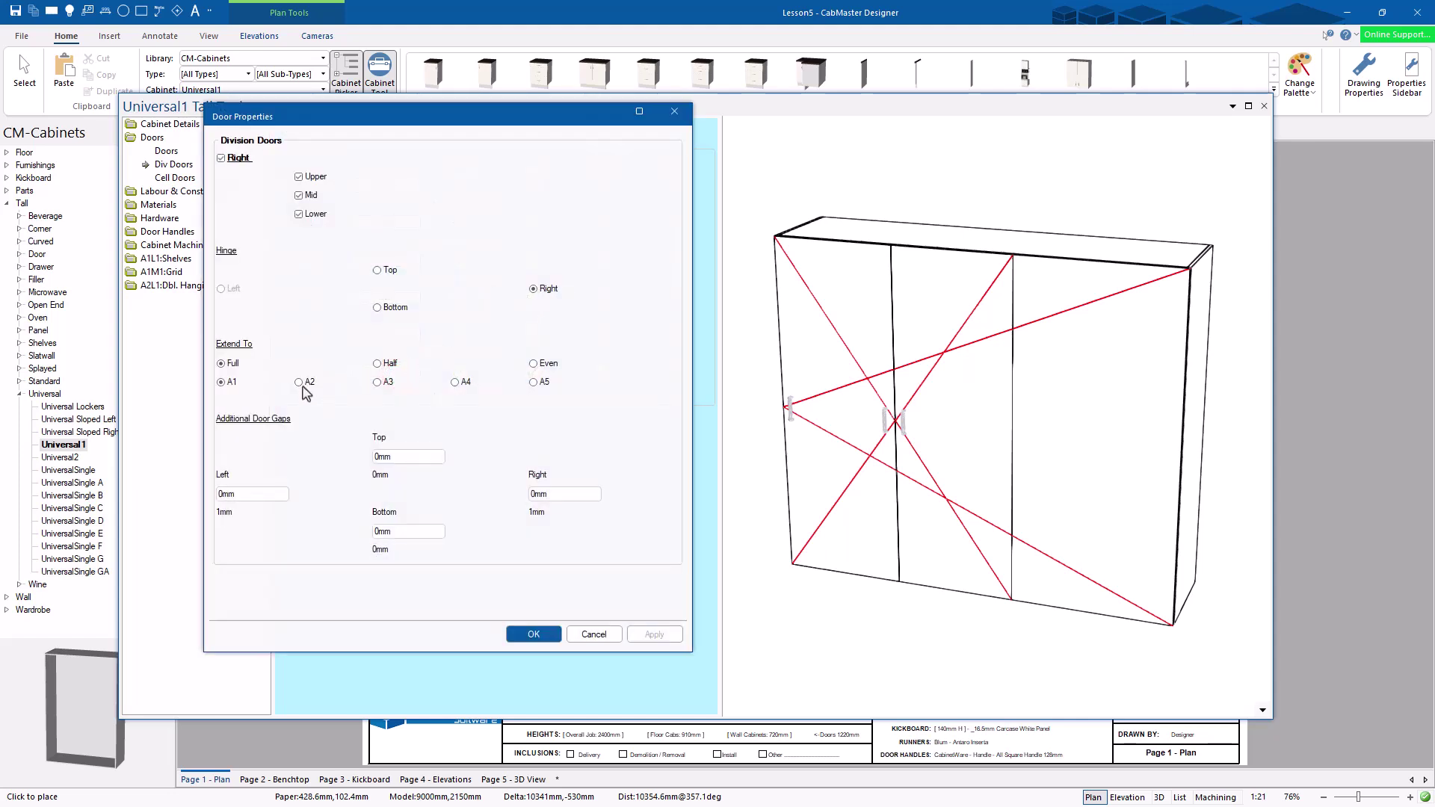
left_click(455, 382)
left_click(533, 637)
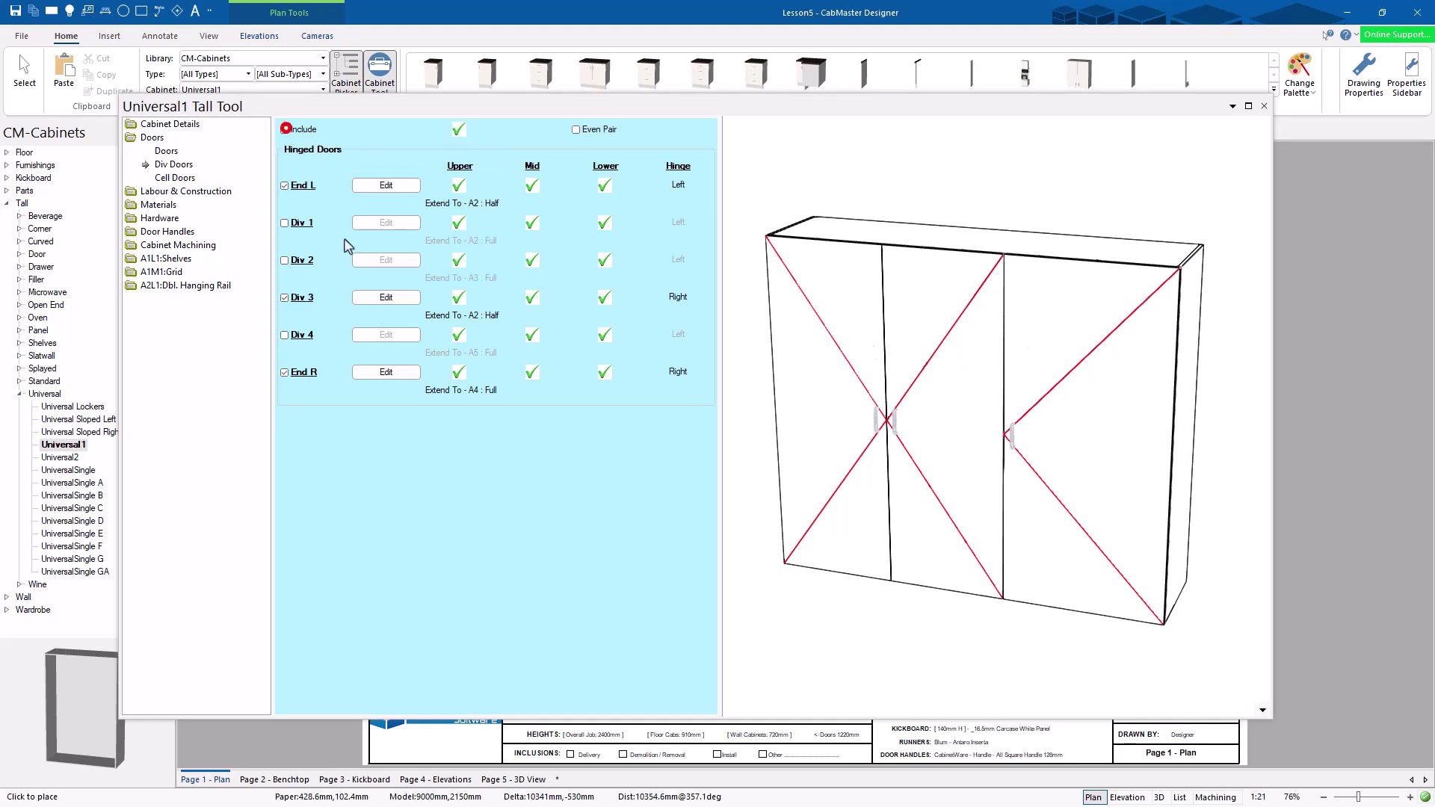
Exclude the division doors from the cabinet and open the cell door settings
left_click(284, 129)
left_click(176, 180)
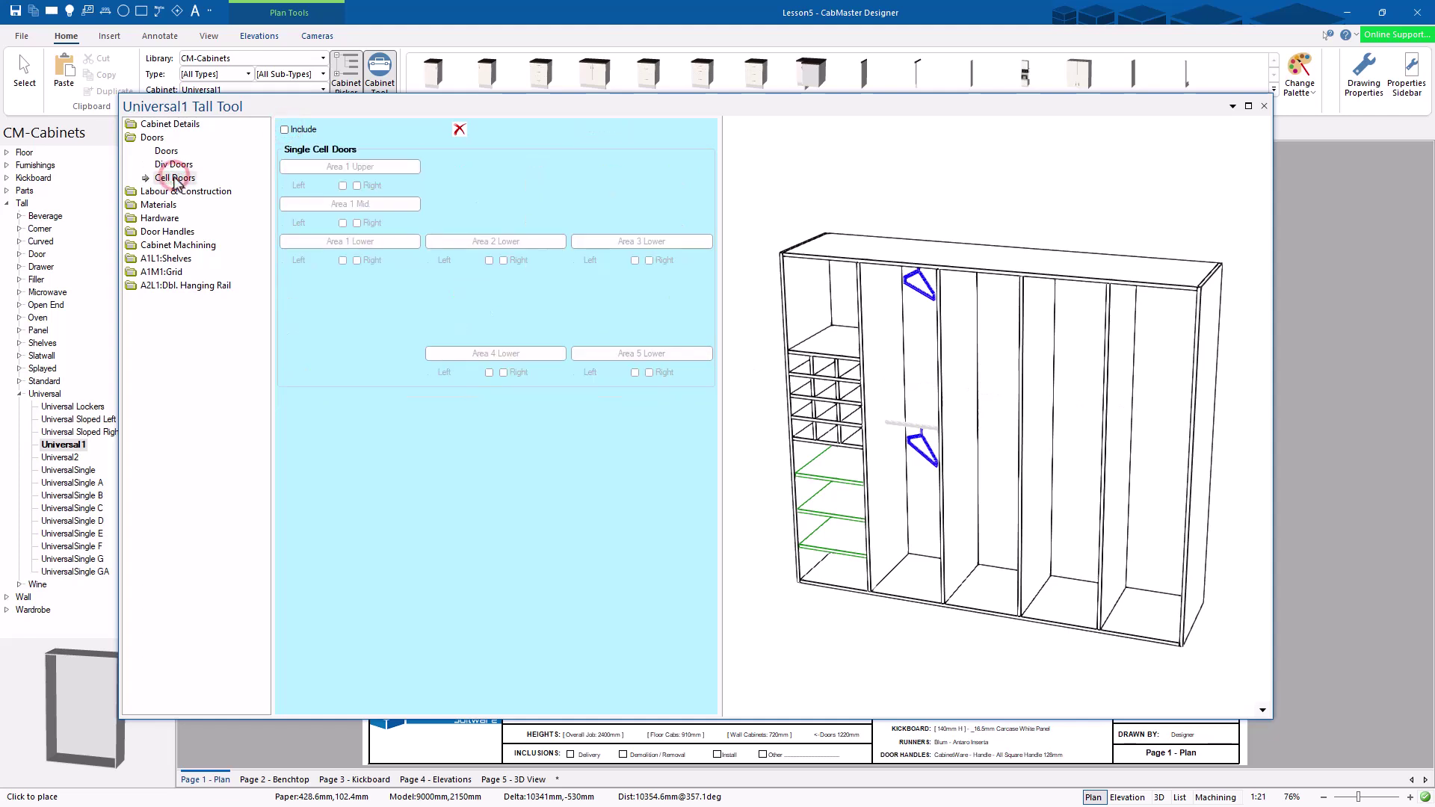
Try cell doors on Area 1 Upper (left and right), Area 1 Mid (right) and Area 4 Lower (left), and exclude them again
left_click(302, 130)
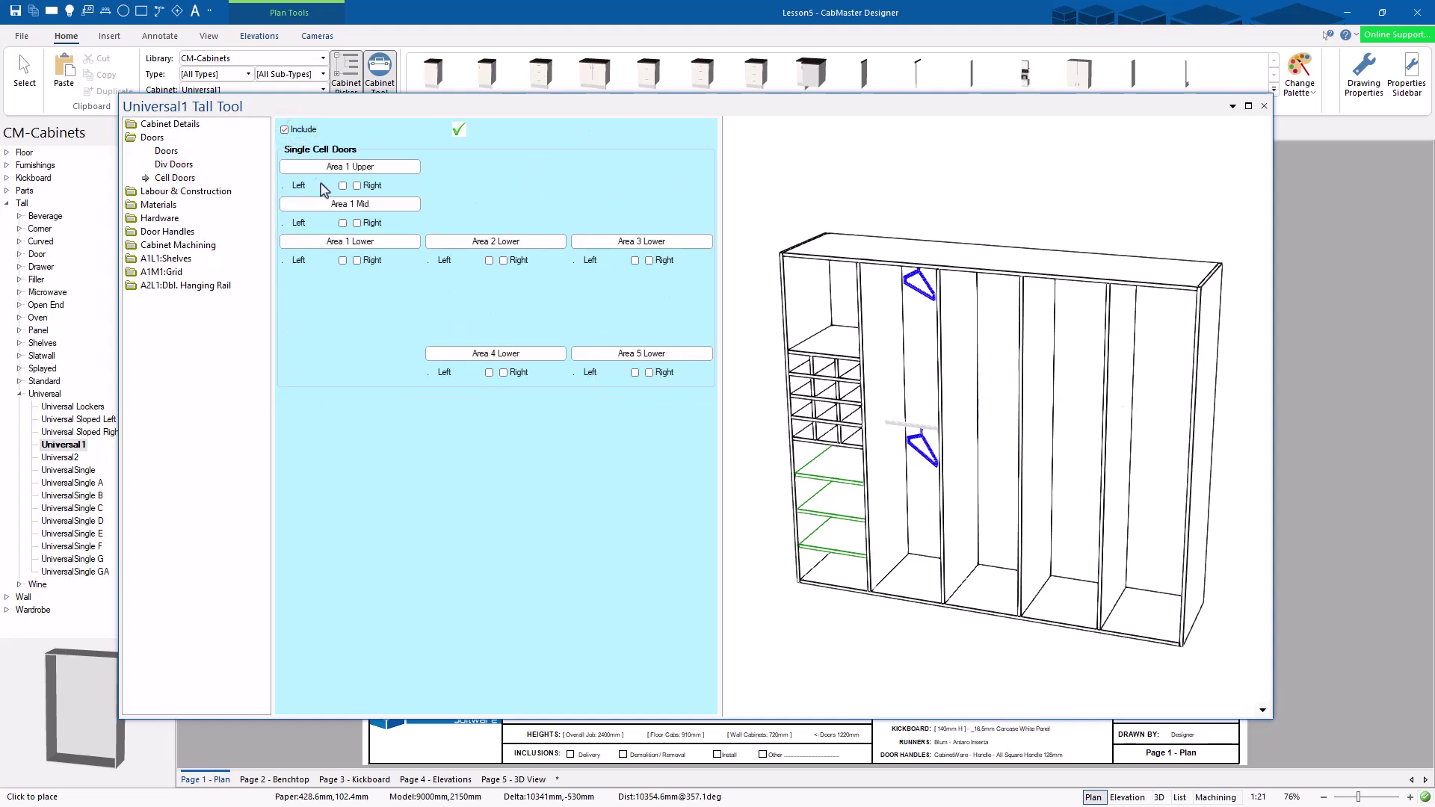
left_click(342, 185)
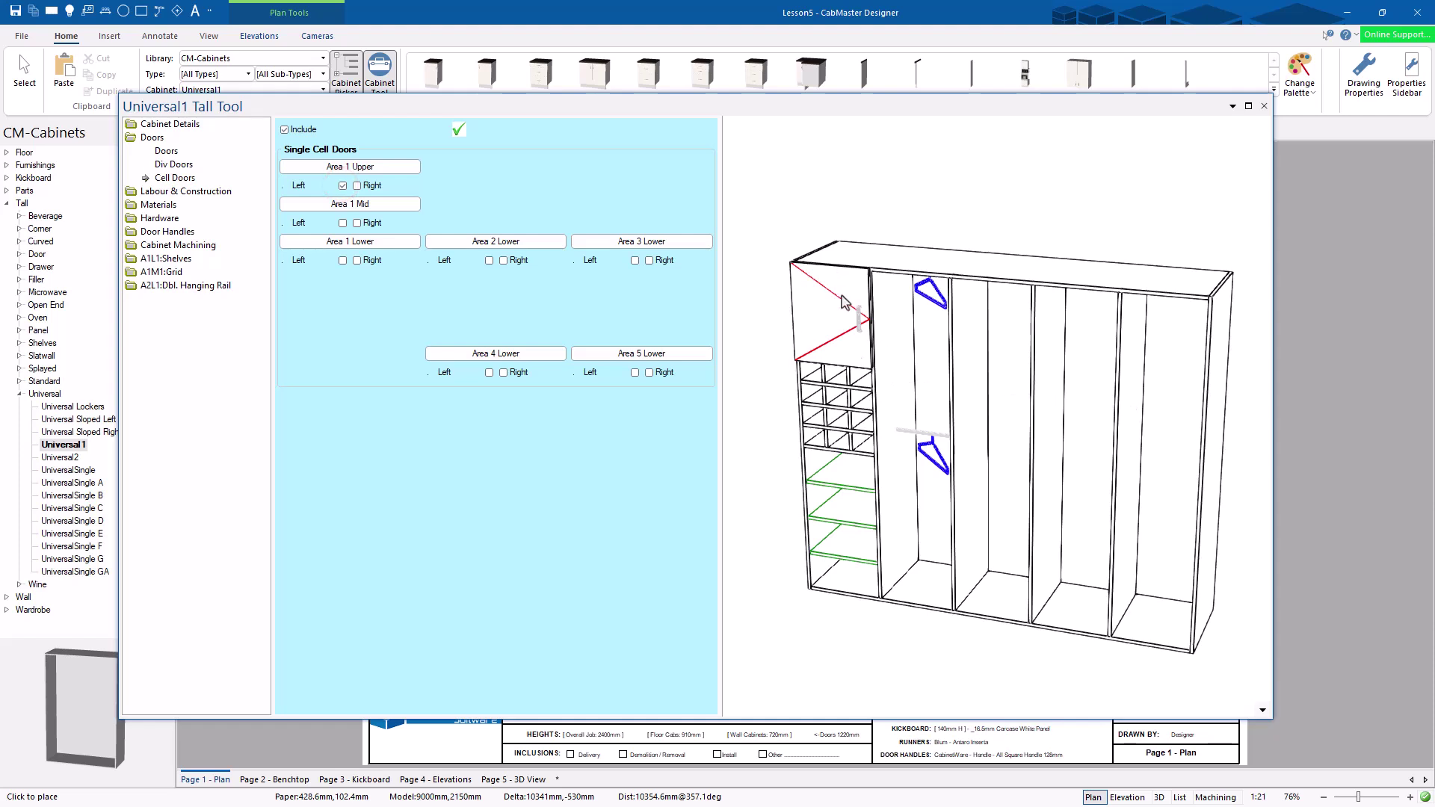
left_click(357, 186)
left_click(357, 224)
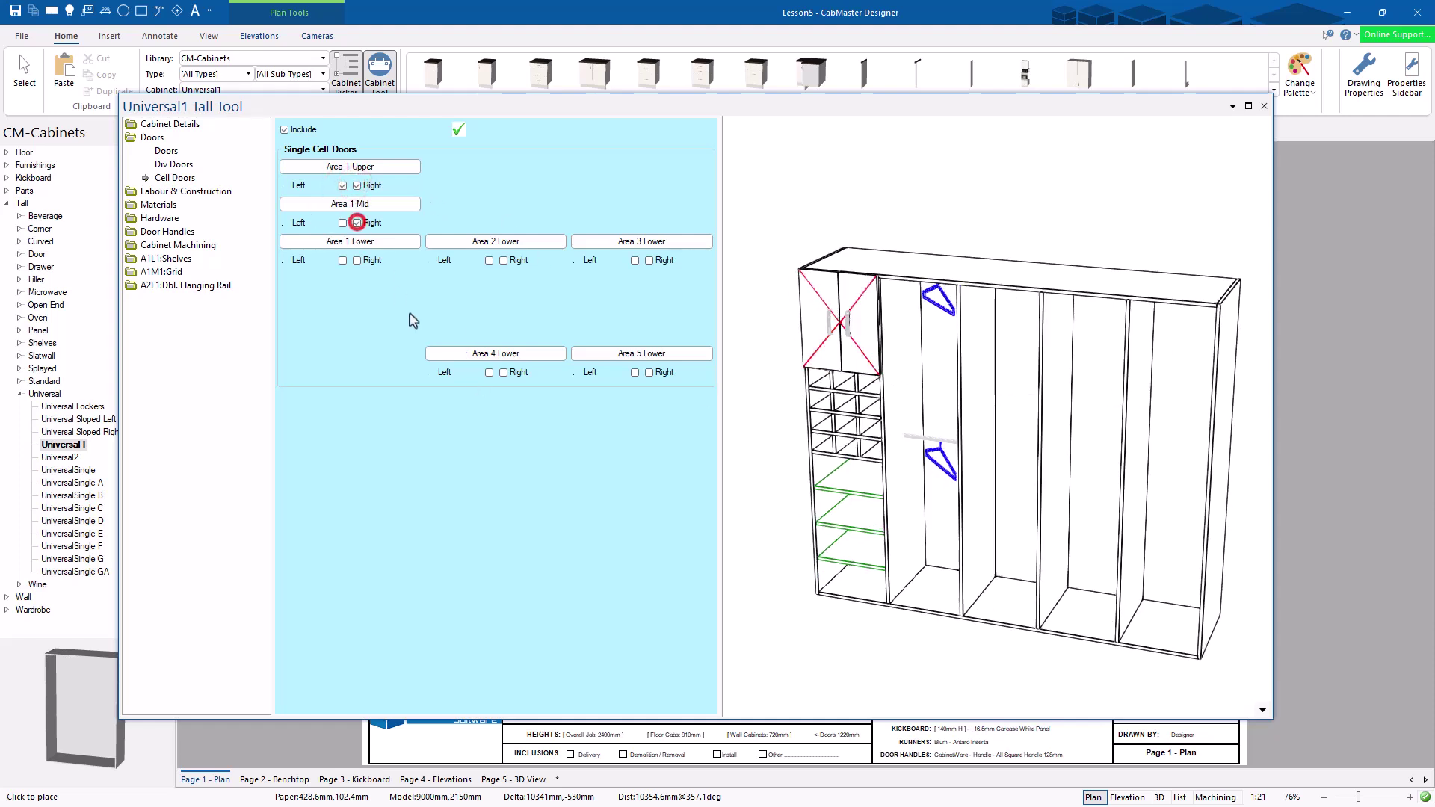
left_click(488, 372)
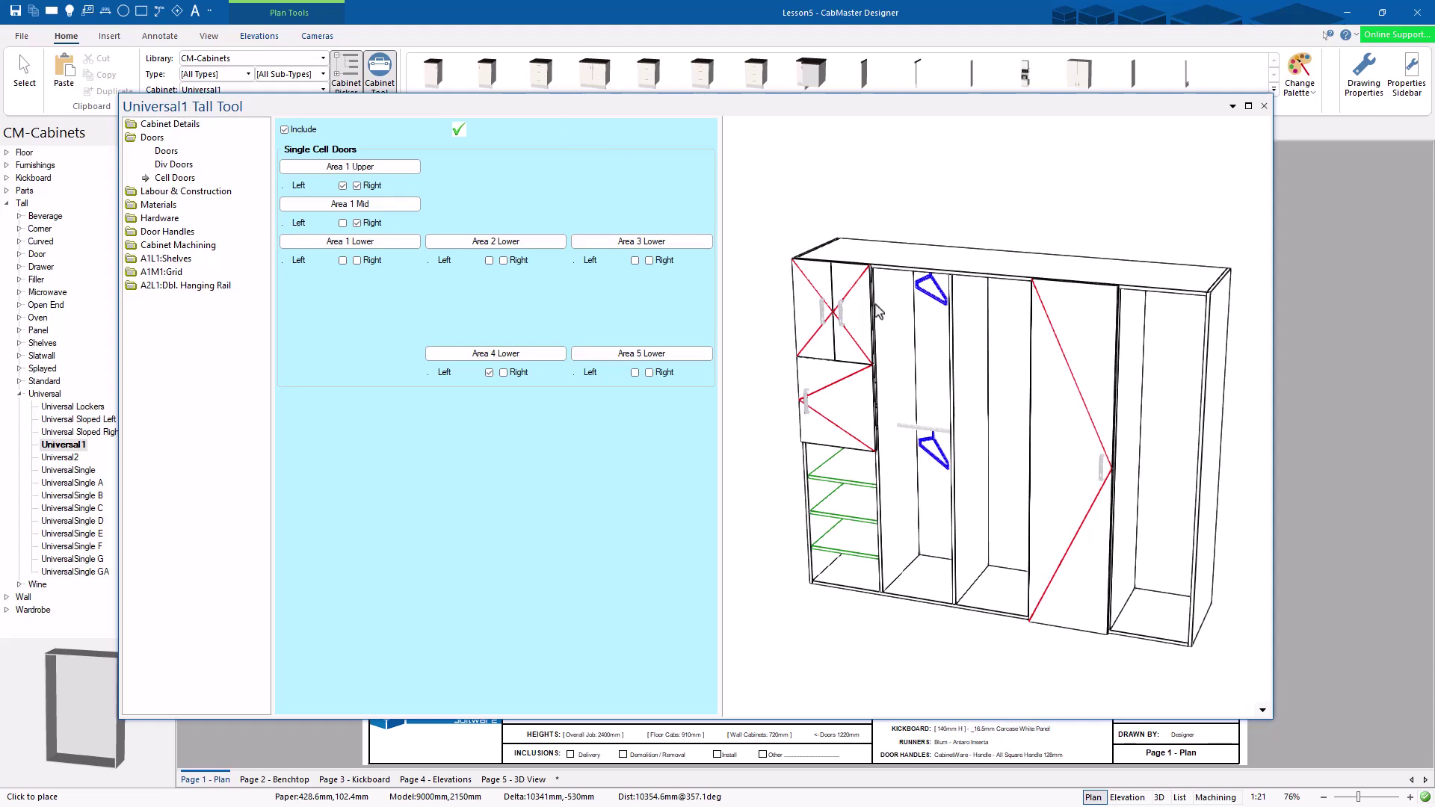
left_click(297, 132)
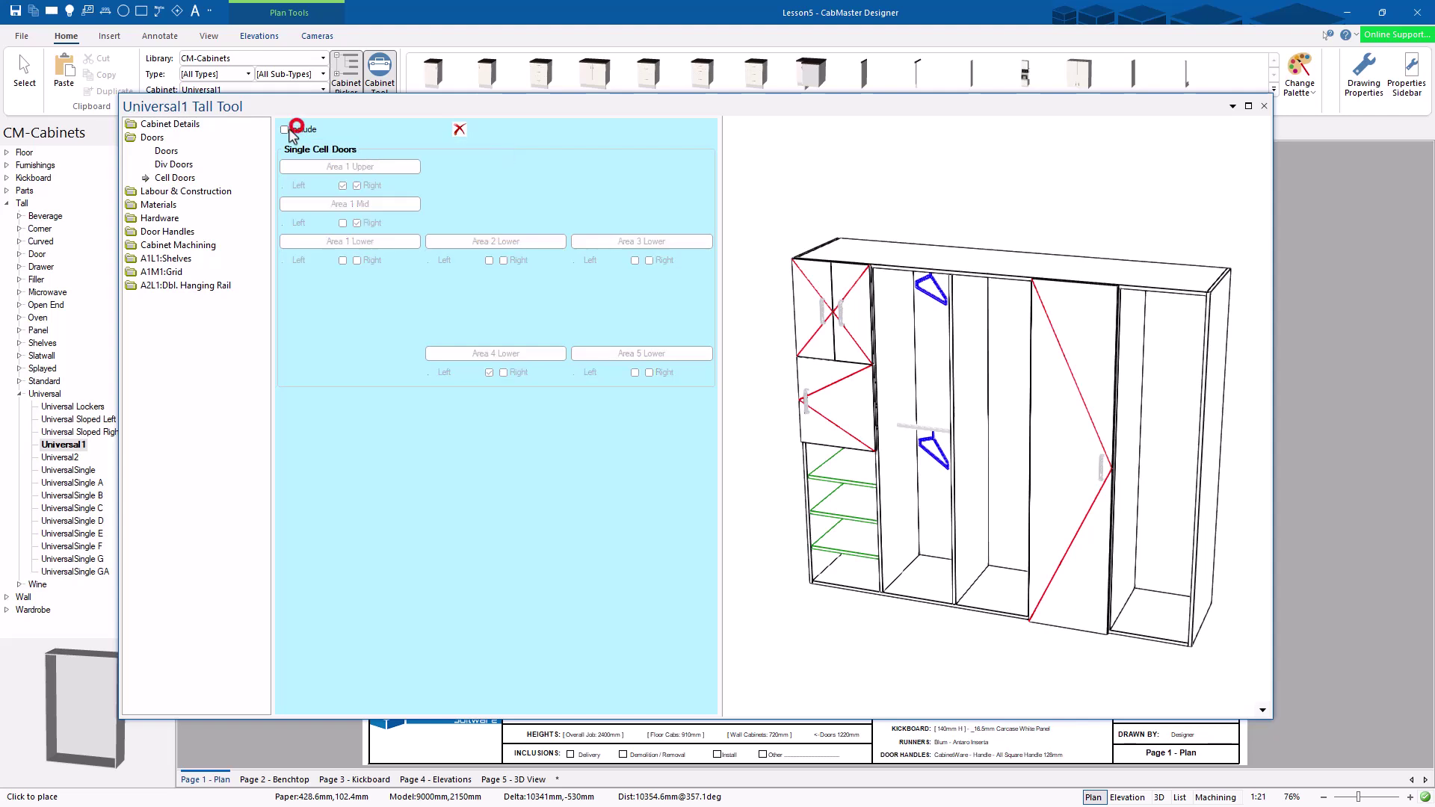
Set the number of main divisions in the cabinet to 2
left_click(169, 123)
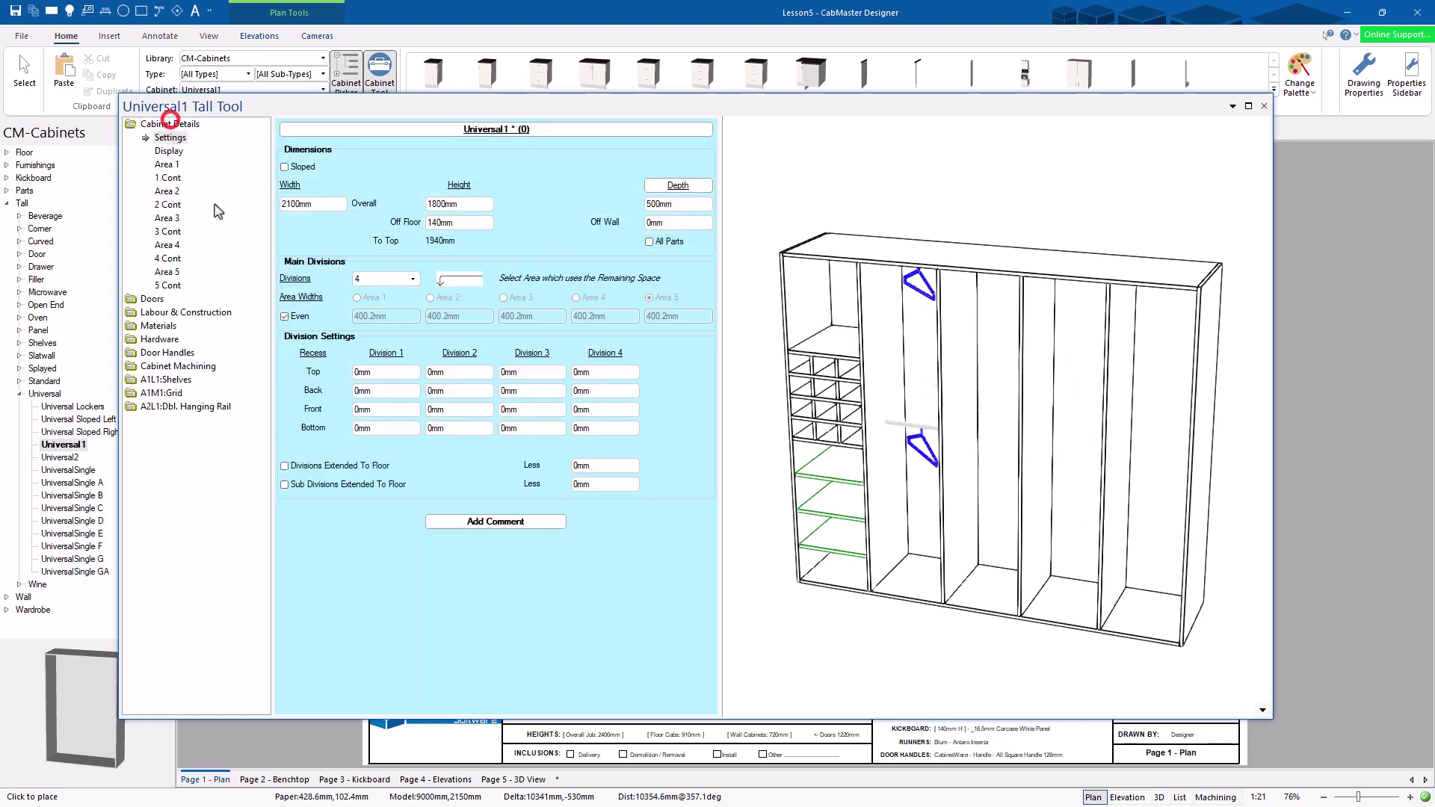
left_click(381, 278)
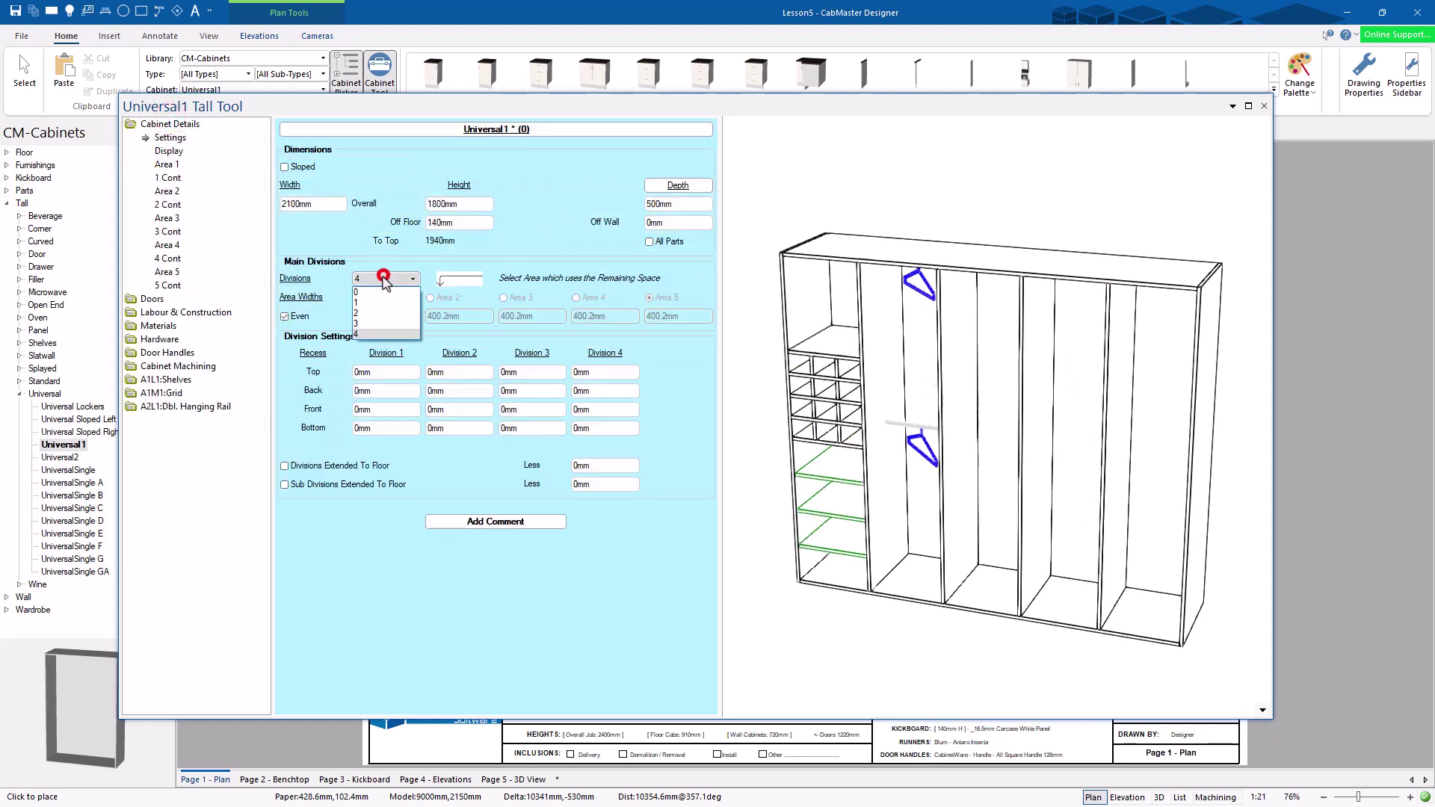
left_click(366, 312)
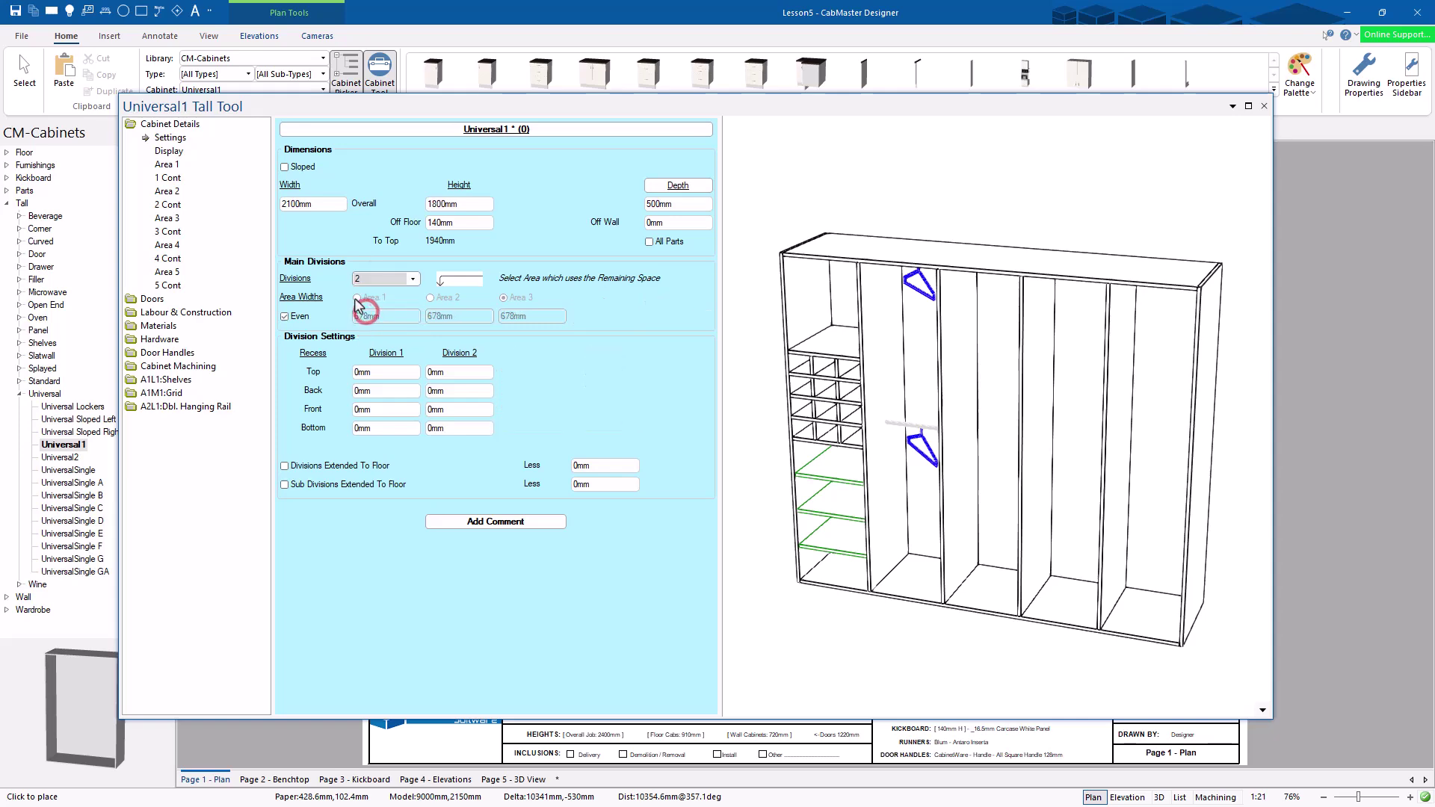
left_click(1029, 432)
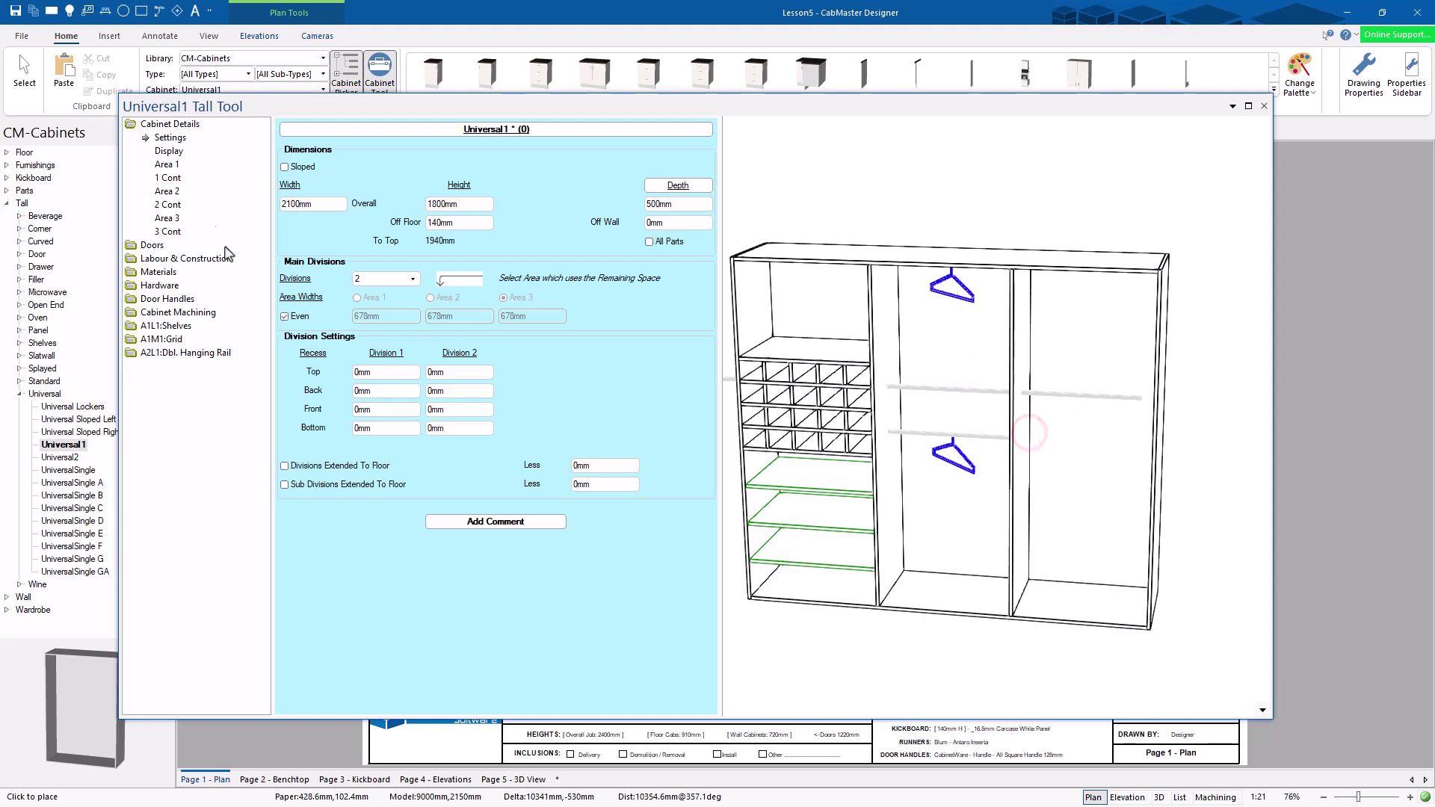
Review the content types available for Area 3 and set its content to Drawers
left_click(166, 218)
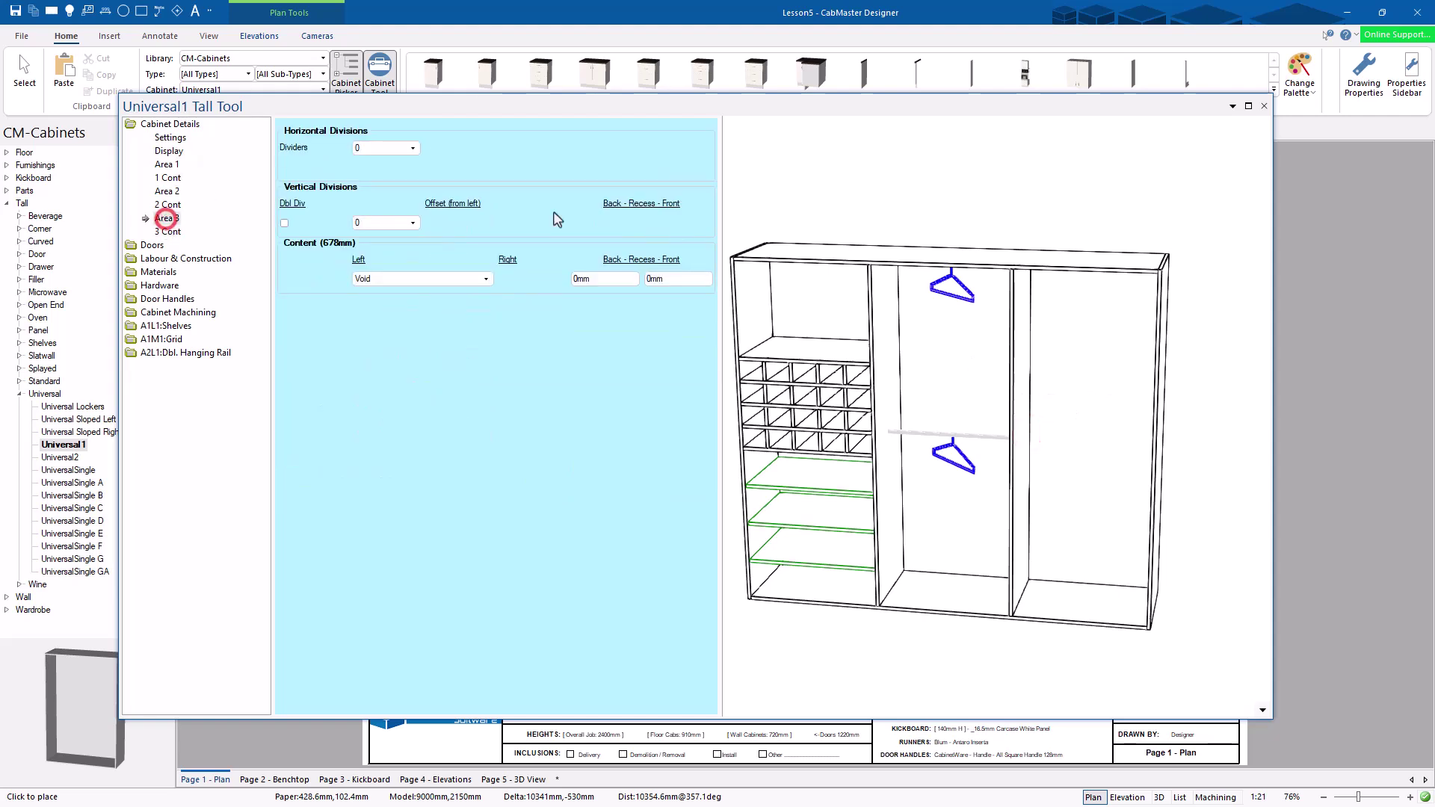
left_click(457, 280)
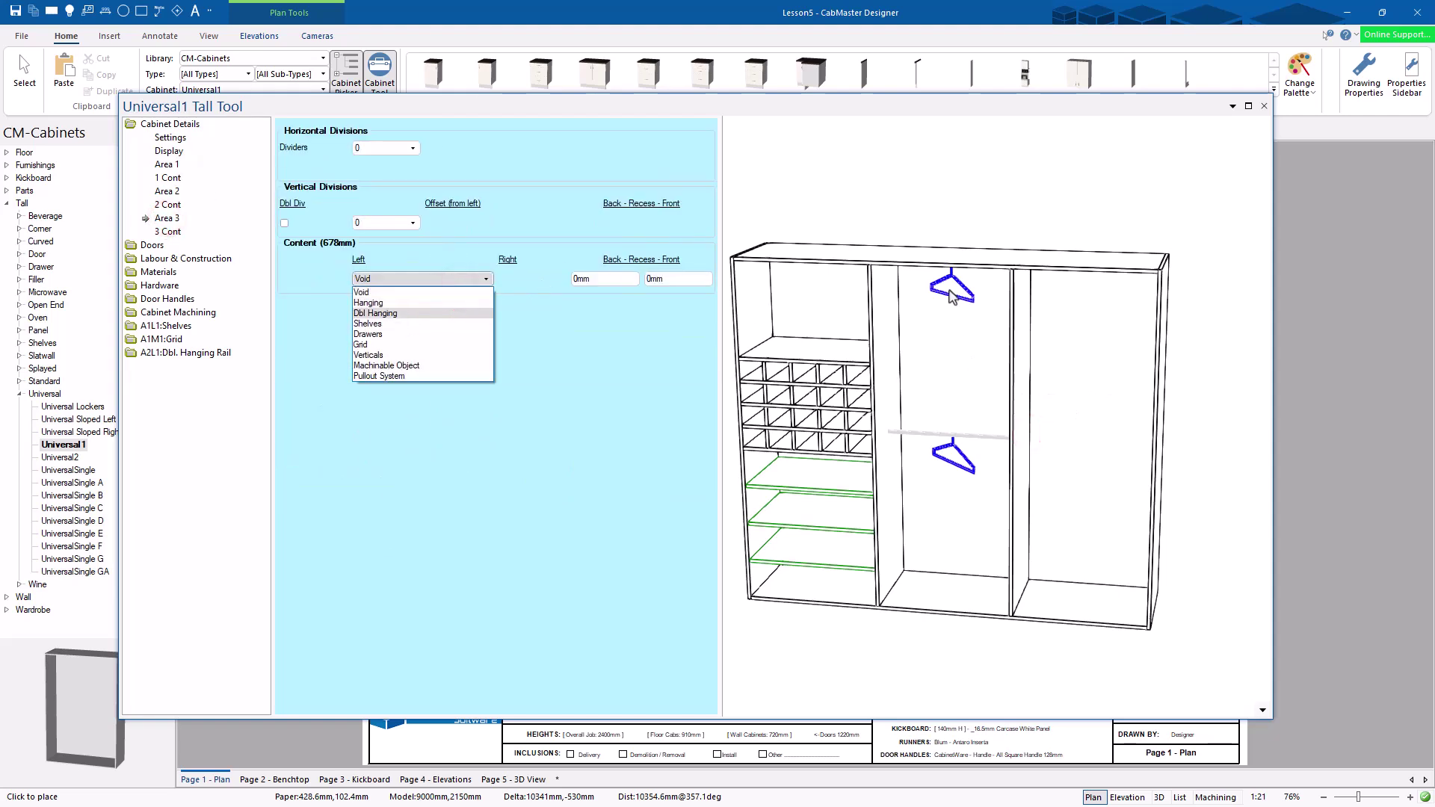
key("Down")
key("Down")
key("Down")
key("Up")
key("Up")
key("Up")
key("Up")
key("Down")
key("Down")
key("Down")
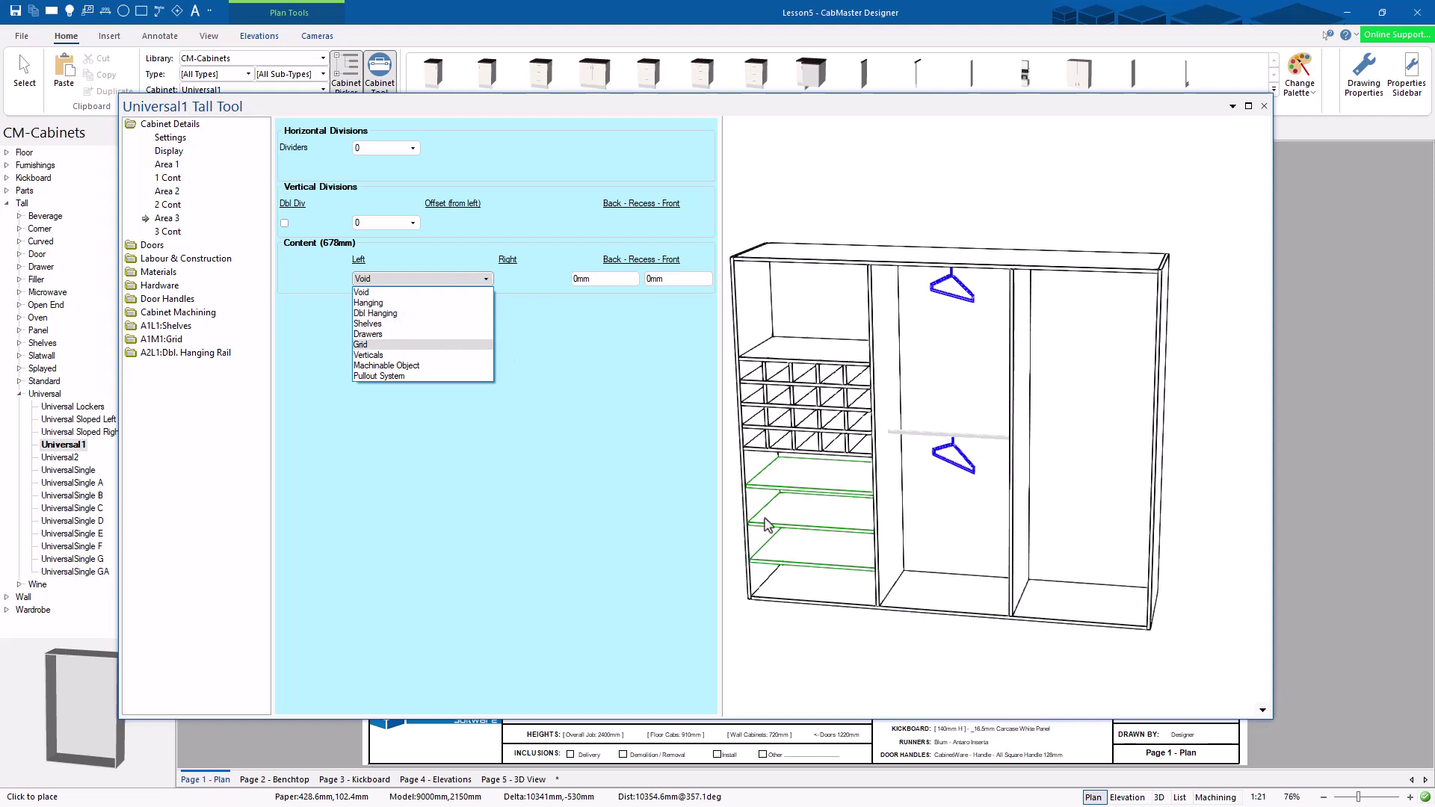
left_click(403, 336)
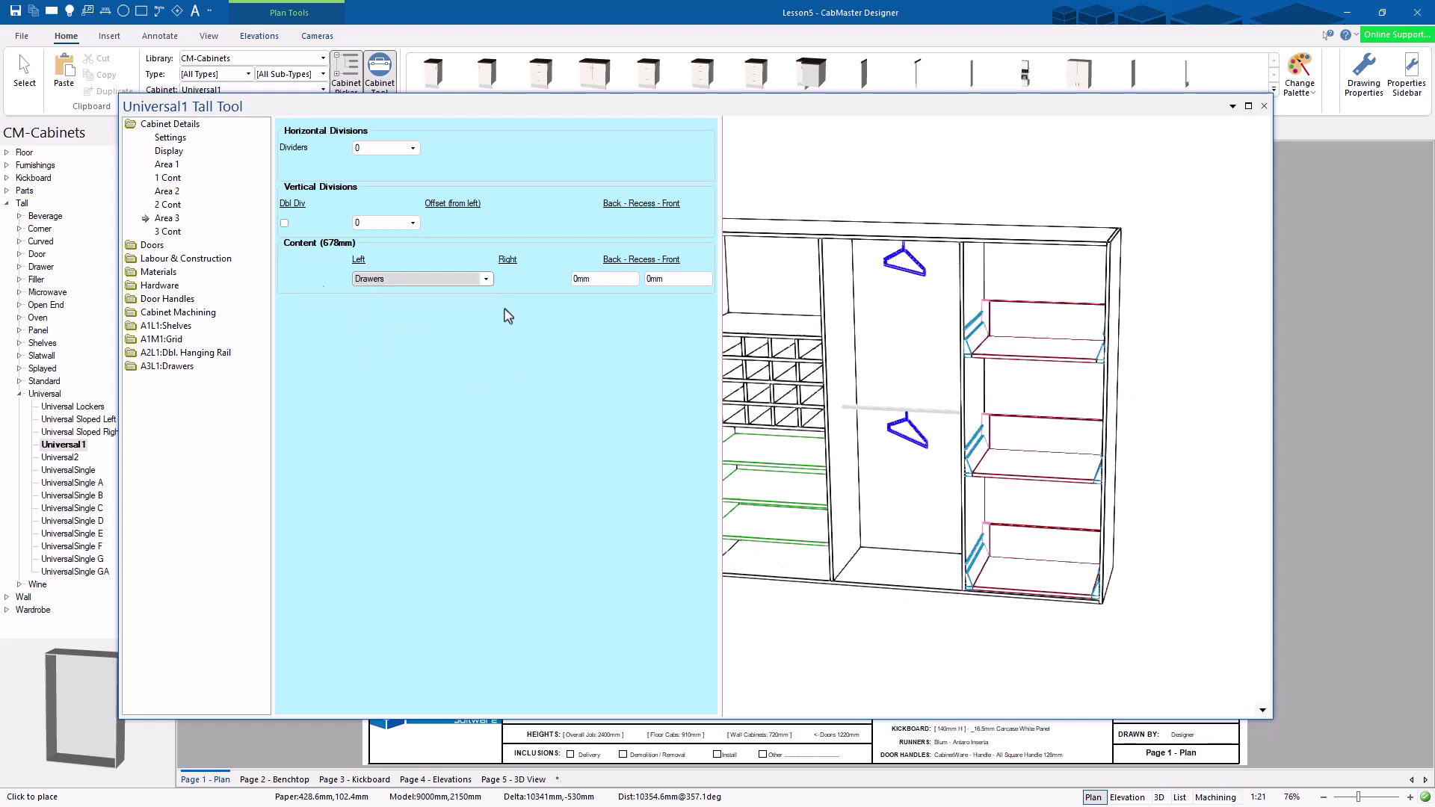
Include drawer fronts on the Area 3 drawers
left_click(163, 366)
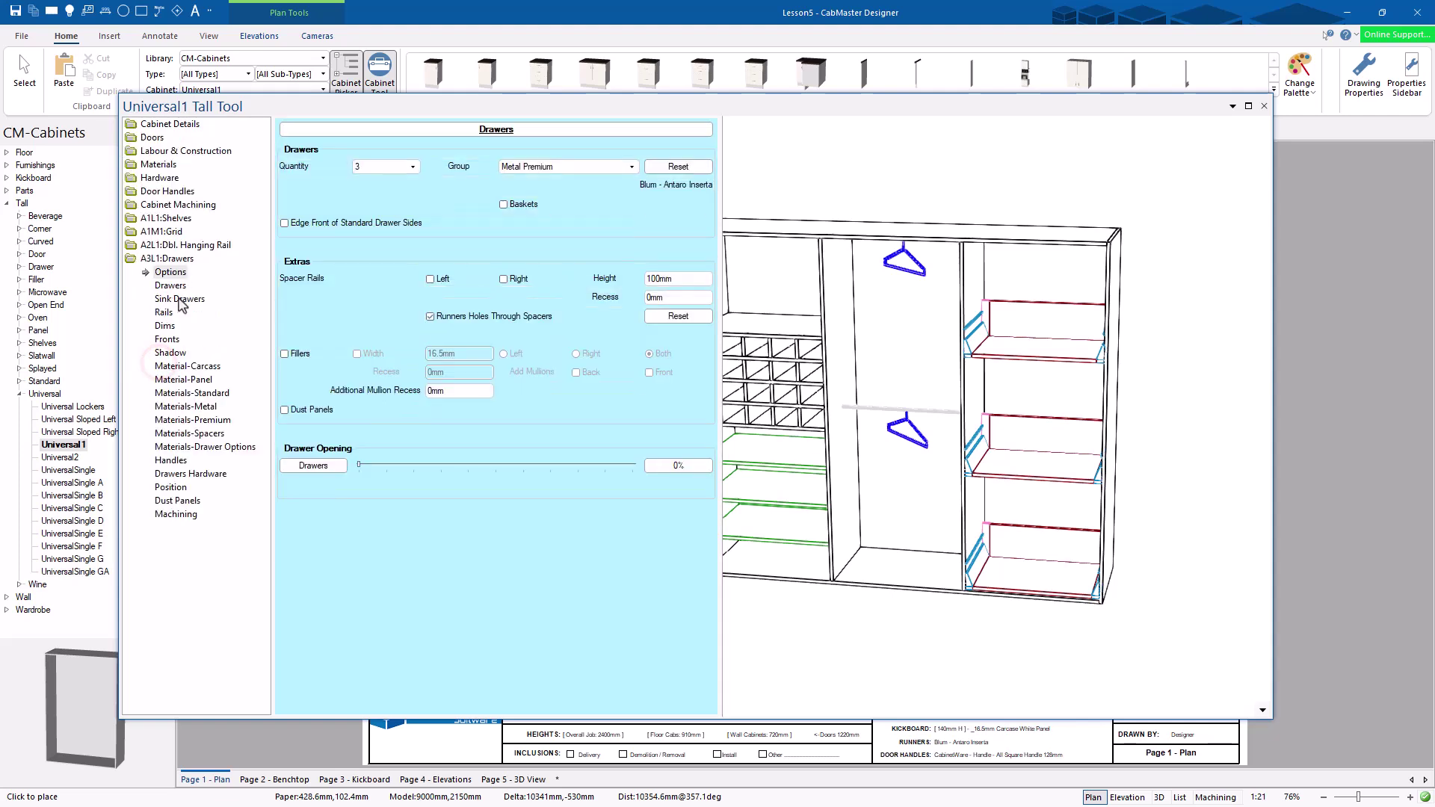
left_click(166, 340)
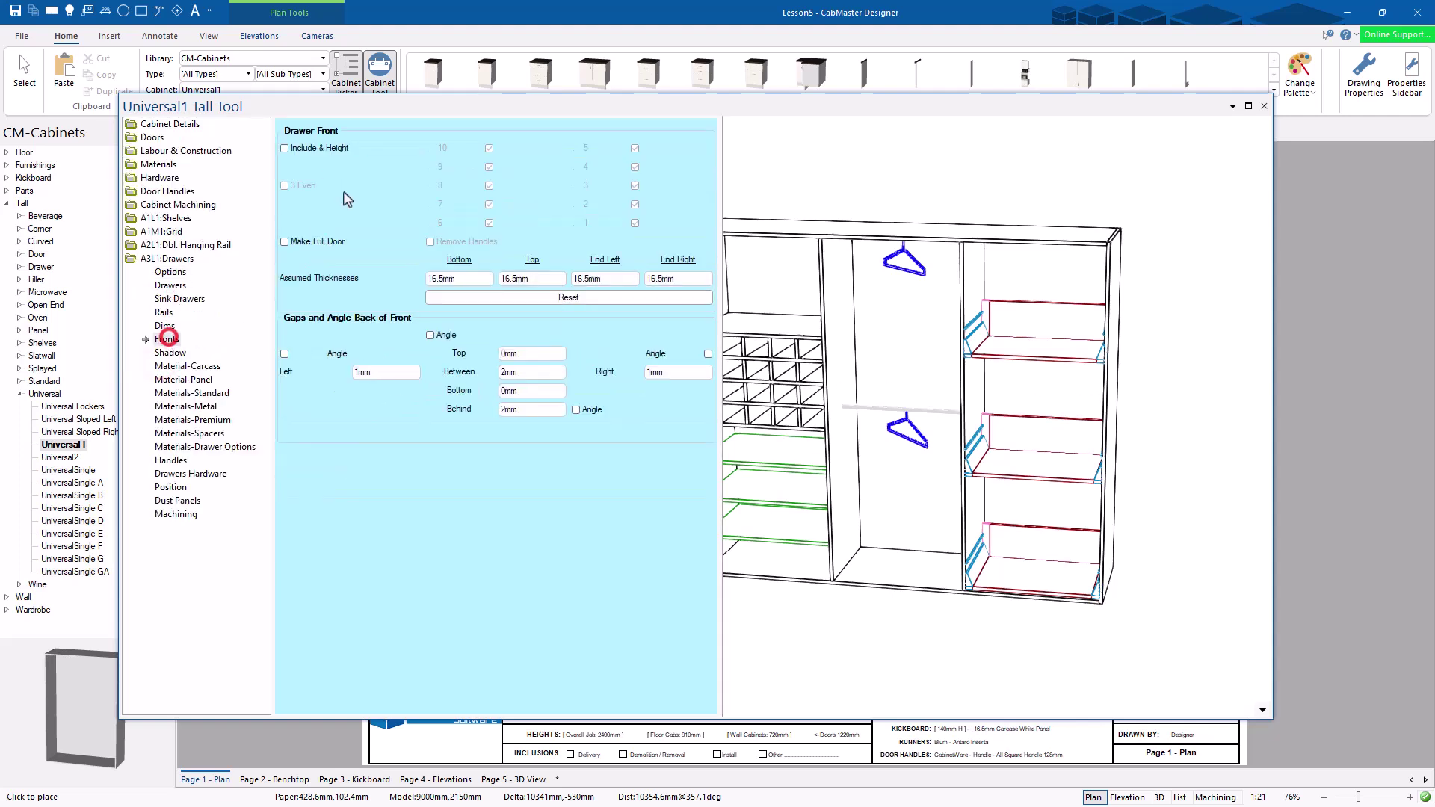
left_click(312, 147)
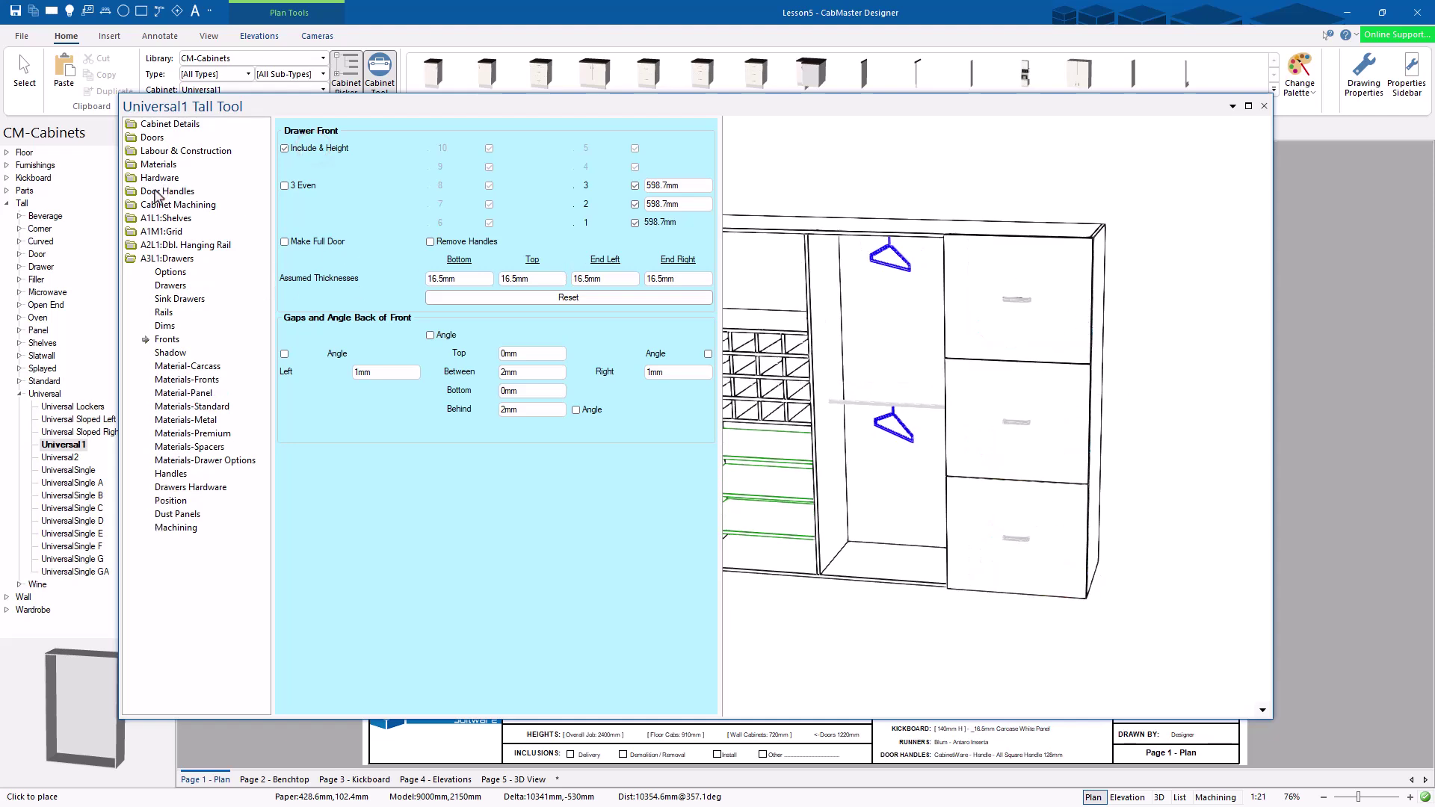
Replace the drawers in Area 3 with Grid content
left_click(170, 124)
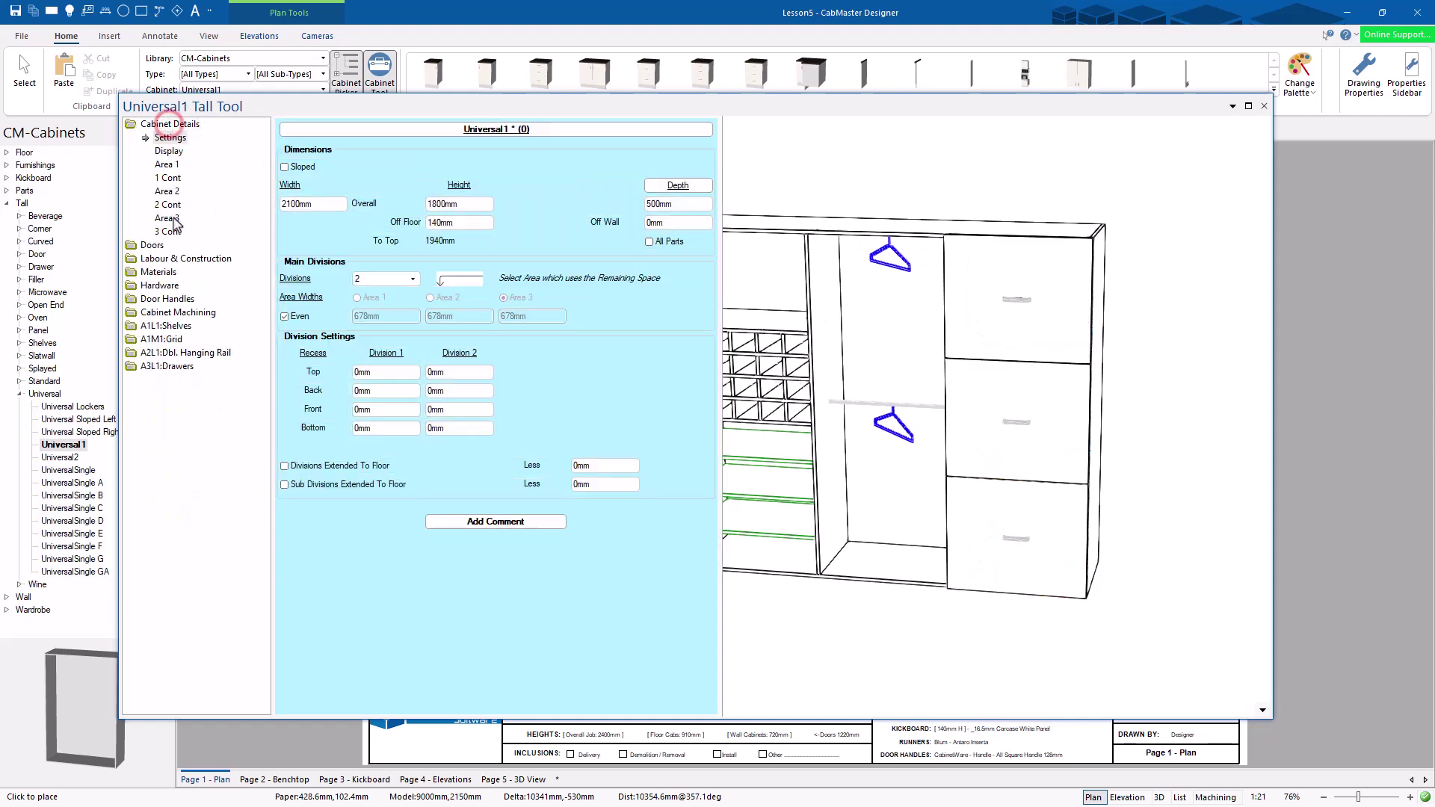
left_click(167, 218)
left_click(422, 278)
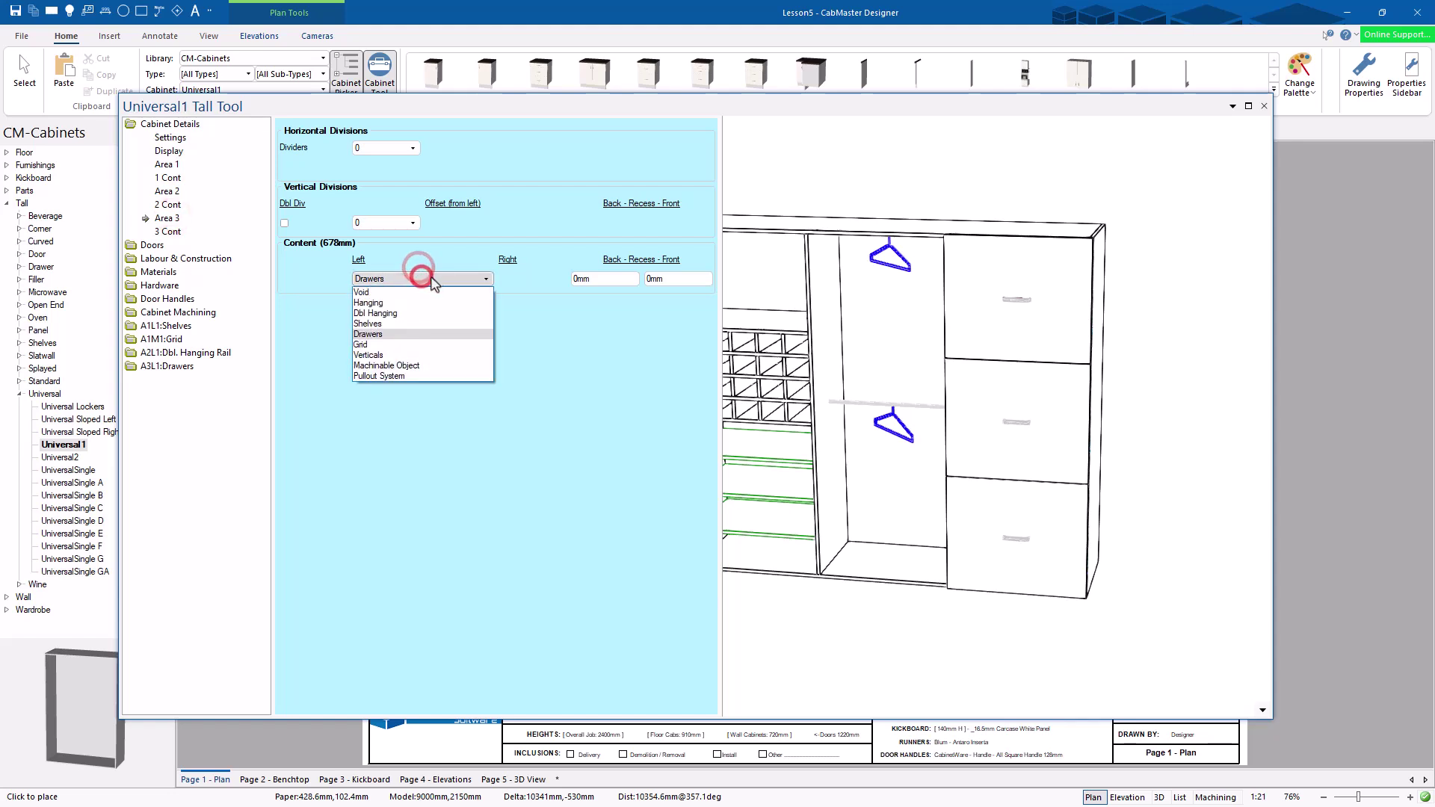
left_click(388, 345)
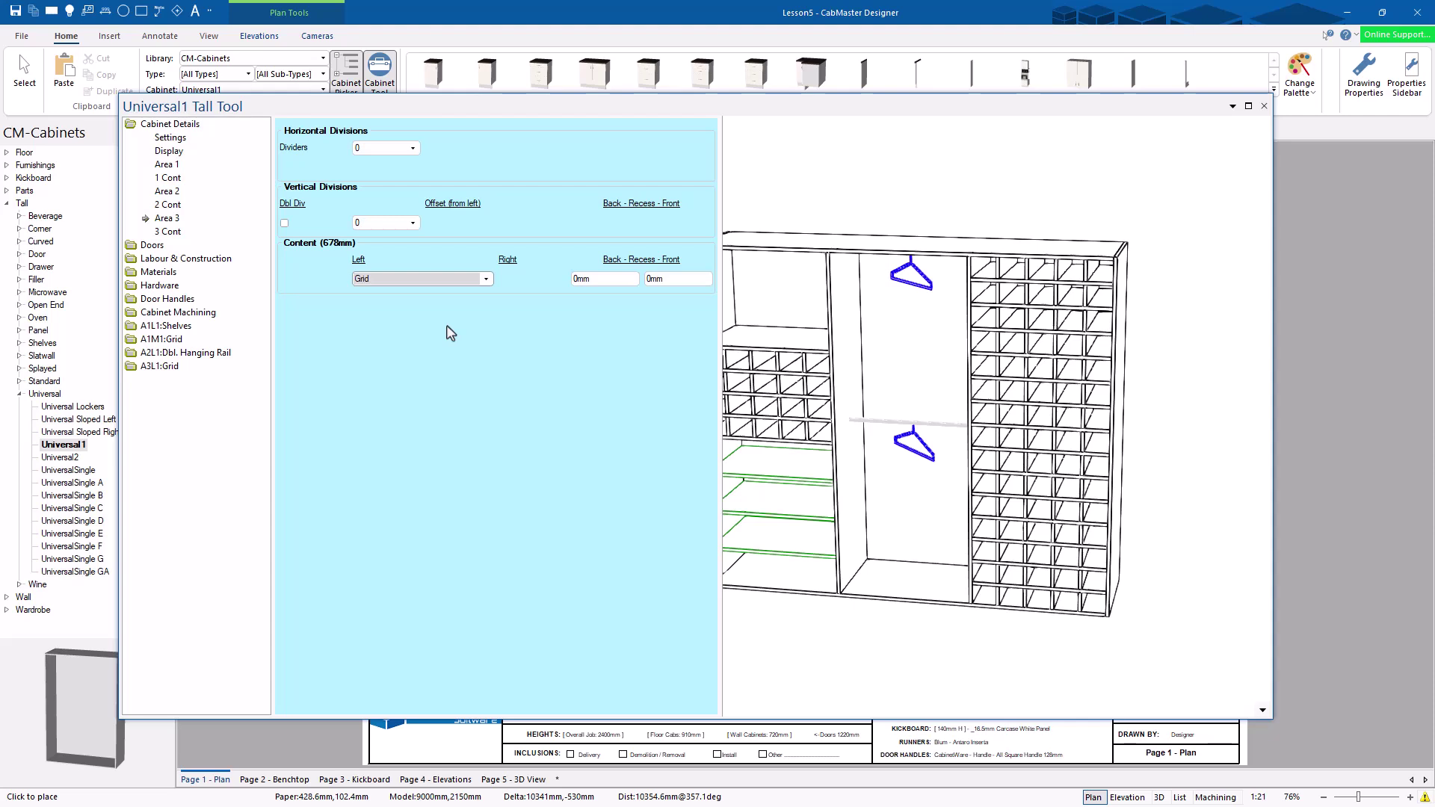
Change Area 3's content to a Hafele-Dispensa Pullout System, model Dispensa Arena Classic 170 5 Tray
left_click(367, 280)
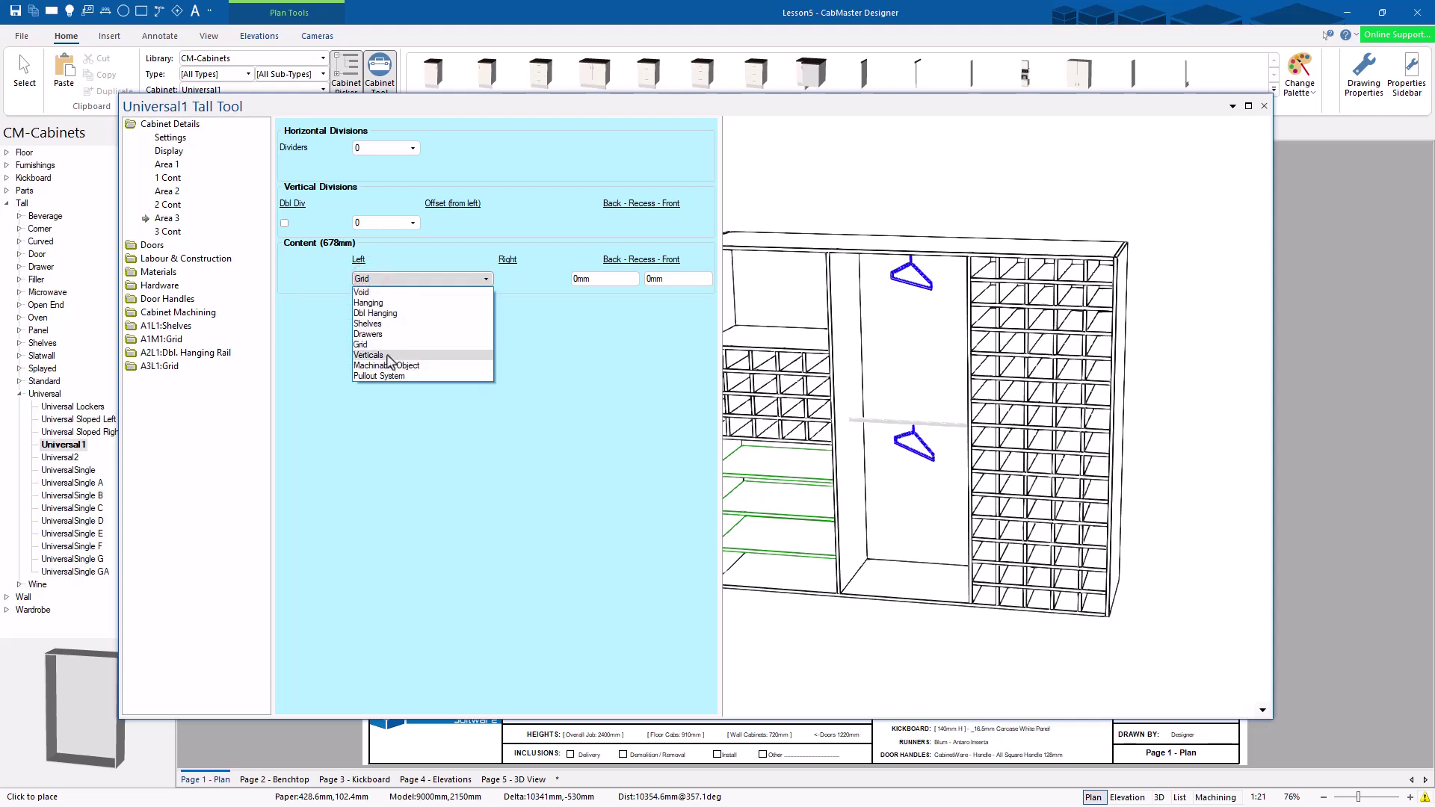
left_click(398, 376)
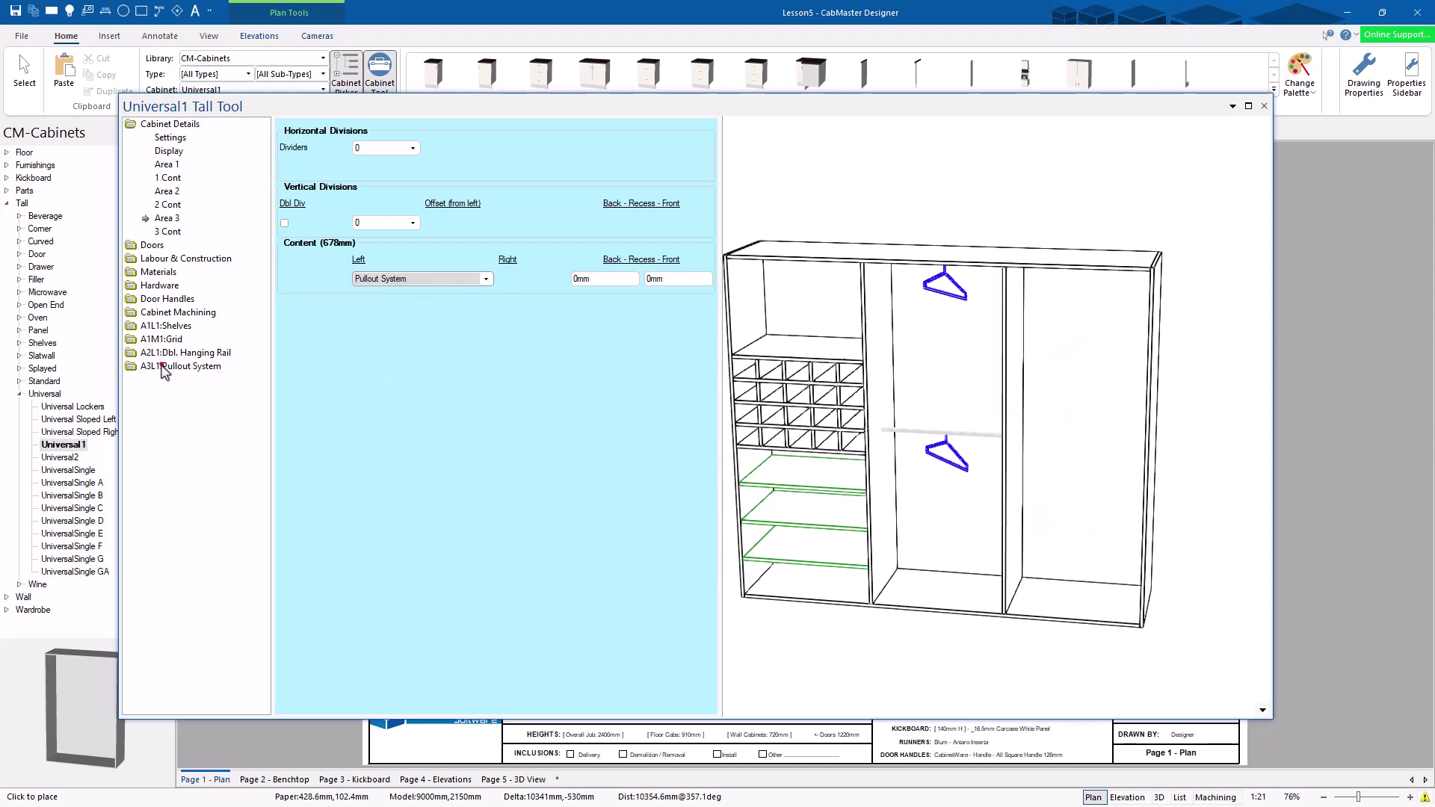
left_click(172, 366)
left_click(456, 148)
left_click(473, 170)
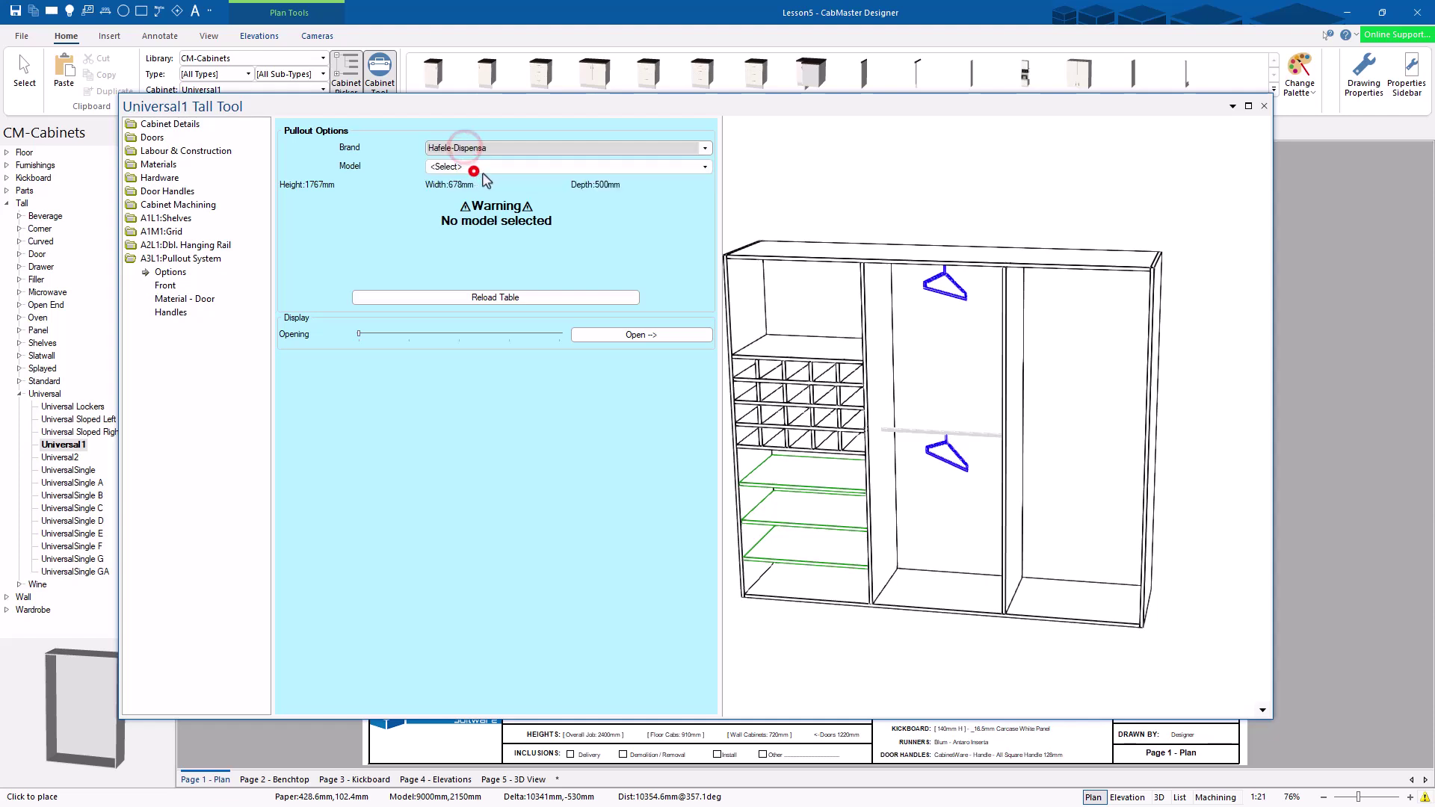
left_click(505, 192)
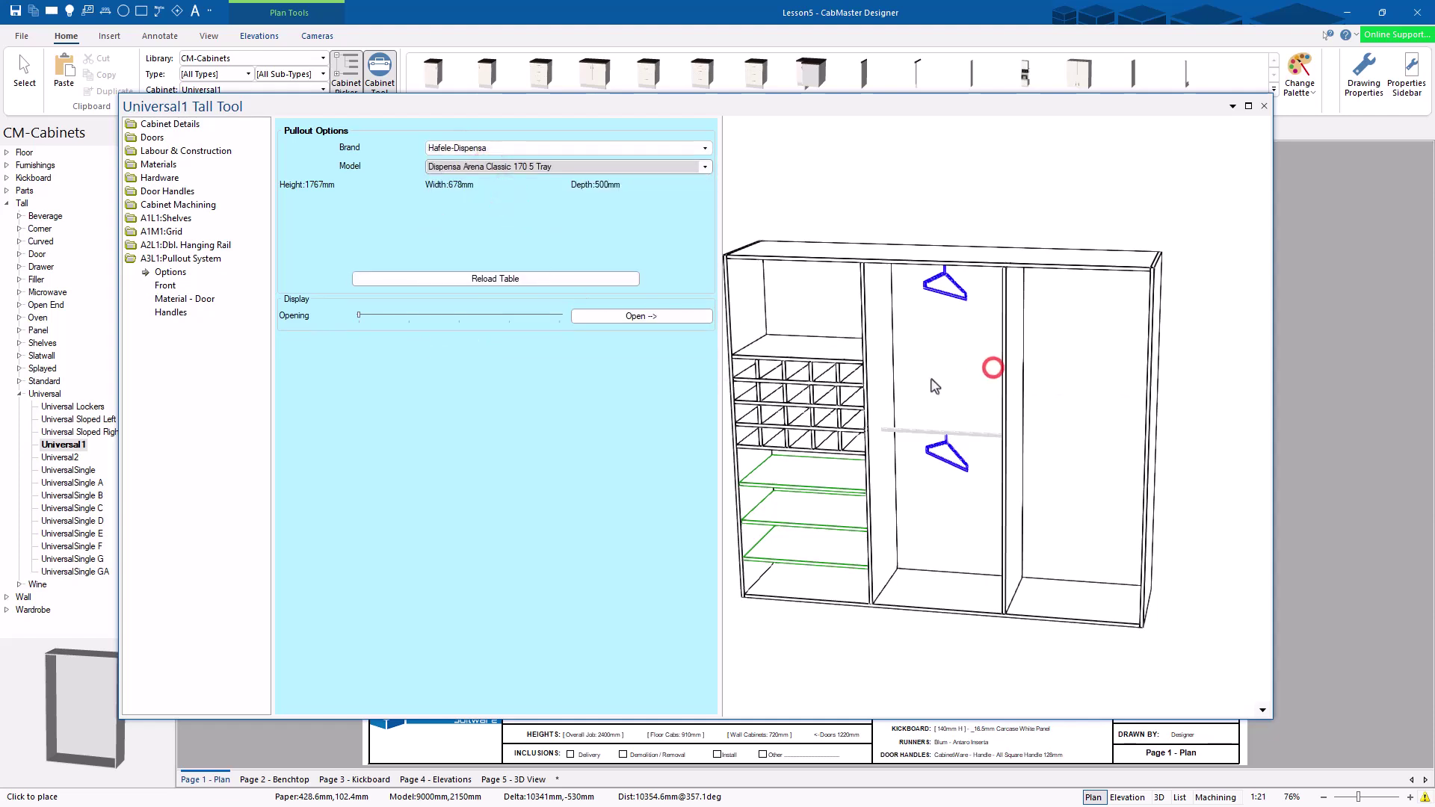
Open the pullout fully and inspect its trays and front in the 3D Textured preview
left_click(636, 316)
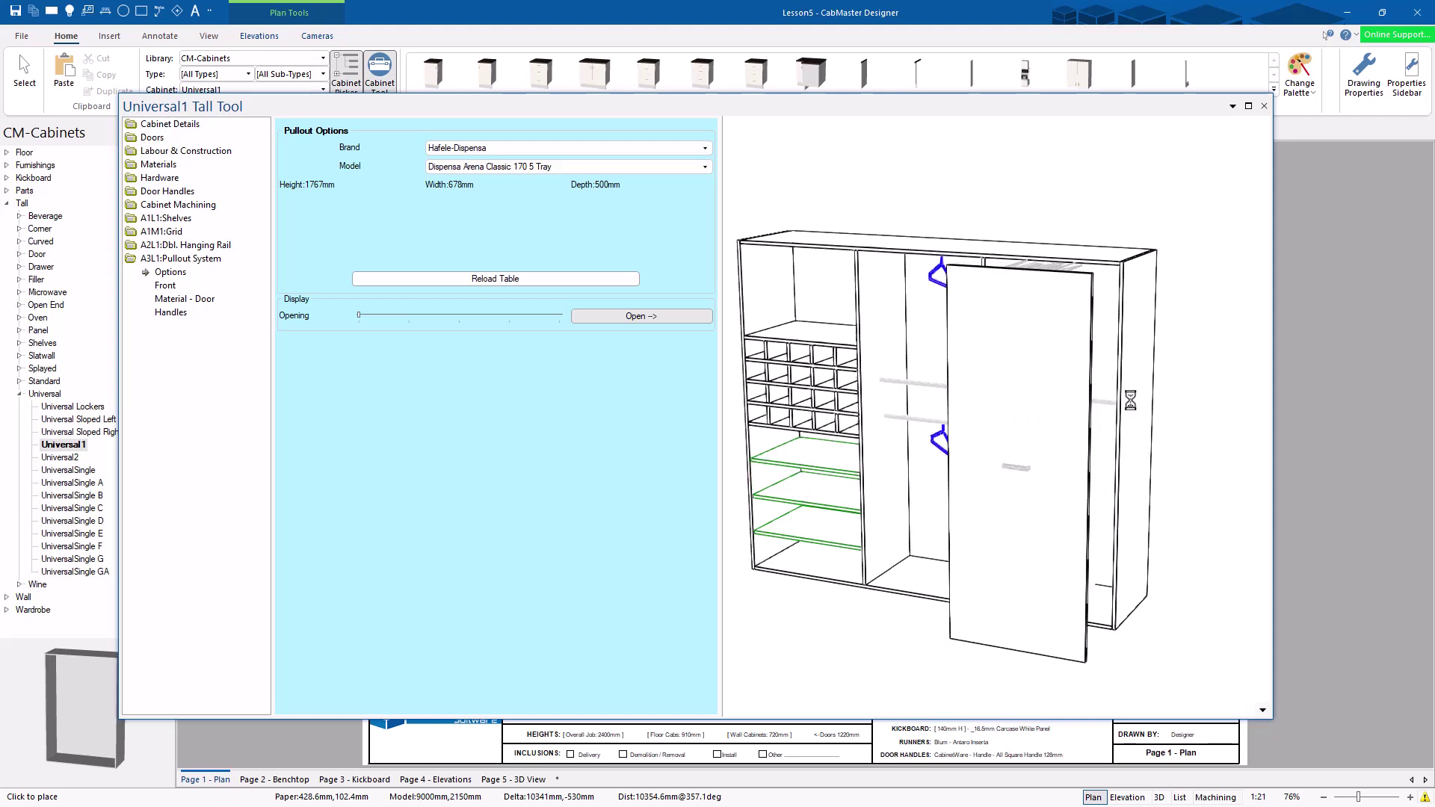
left_click_drag(1133, 407, 1306, 397)
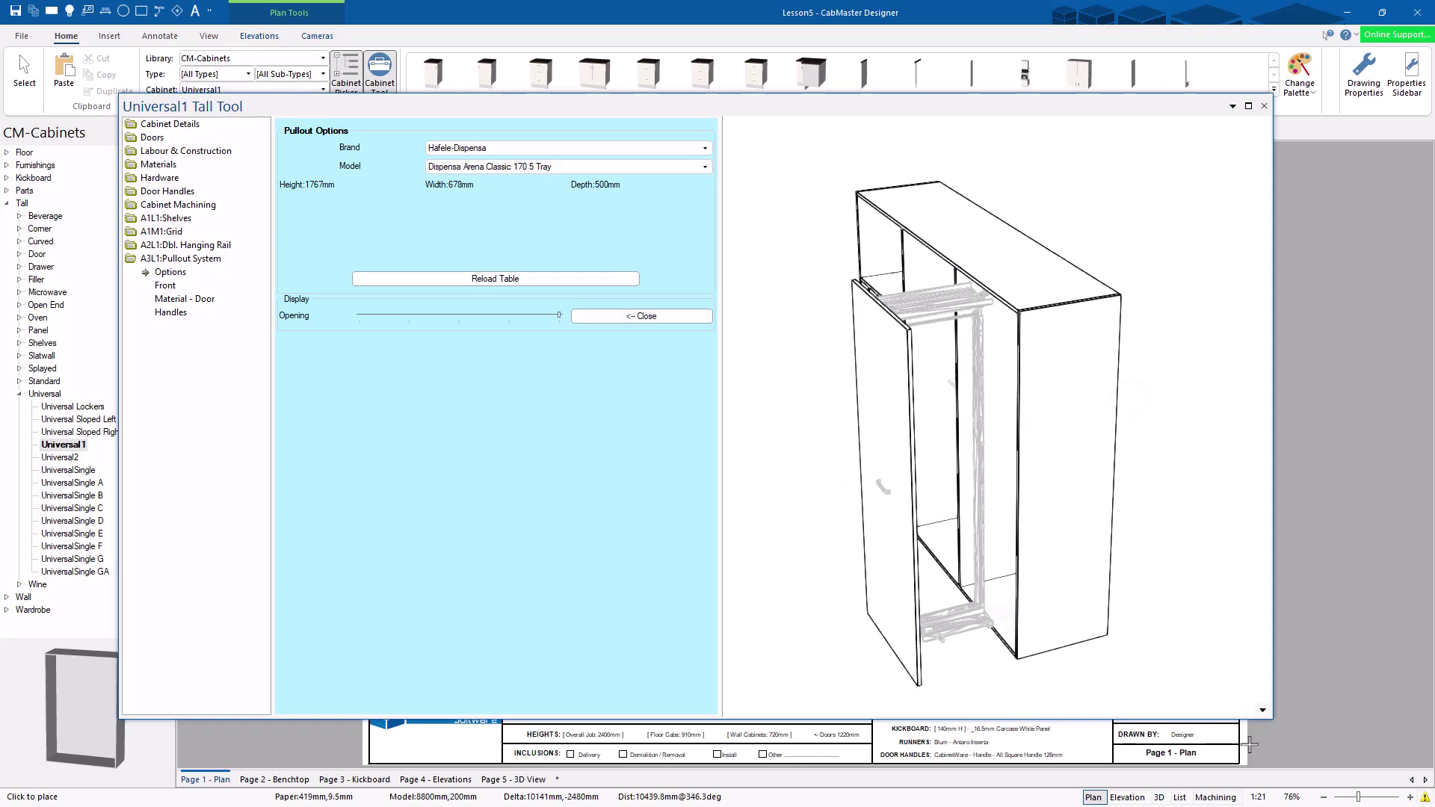
right_click(1263, 707)
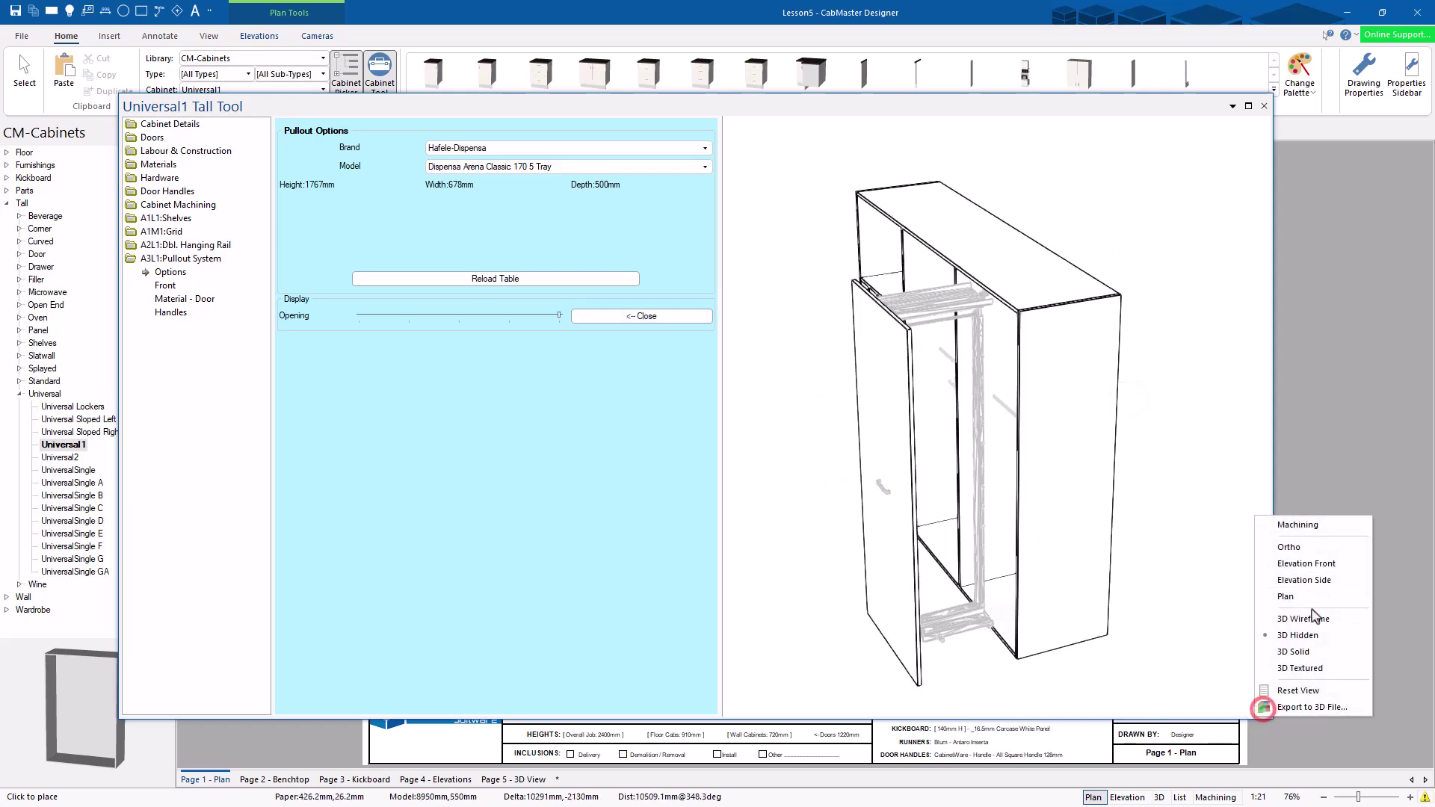
left_click(1300, 667)
scroll(897, 342, "up", 6)
scroll(1025, 361, "down", 3)
mouse_move(1025, 360)
left_mouse_down()
mouse_move(972, 269)
mouse_move(983, 329)
mouse_move(1029, 369)
left_mouse_up()
scroll(984, 330, "down", 8)
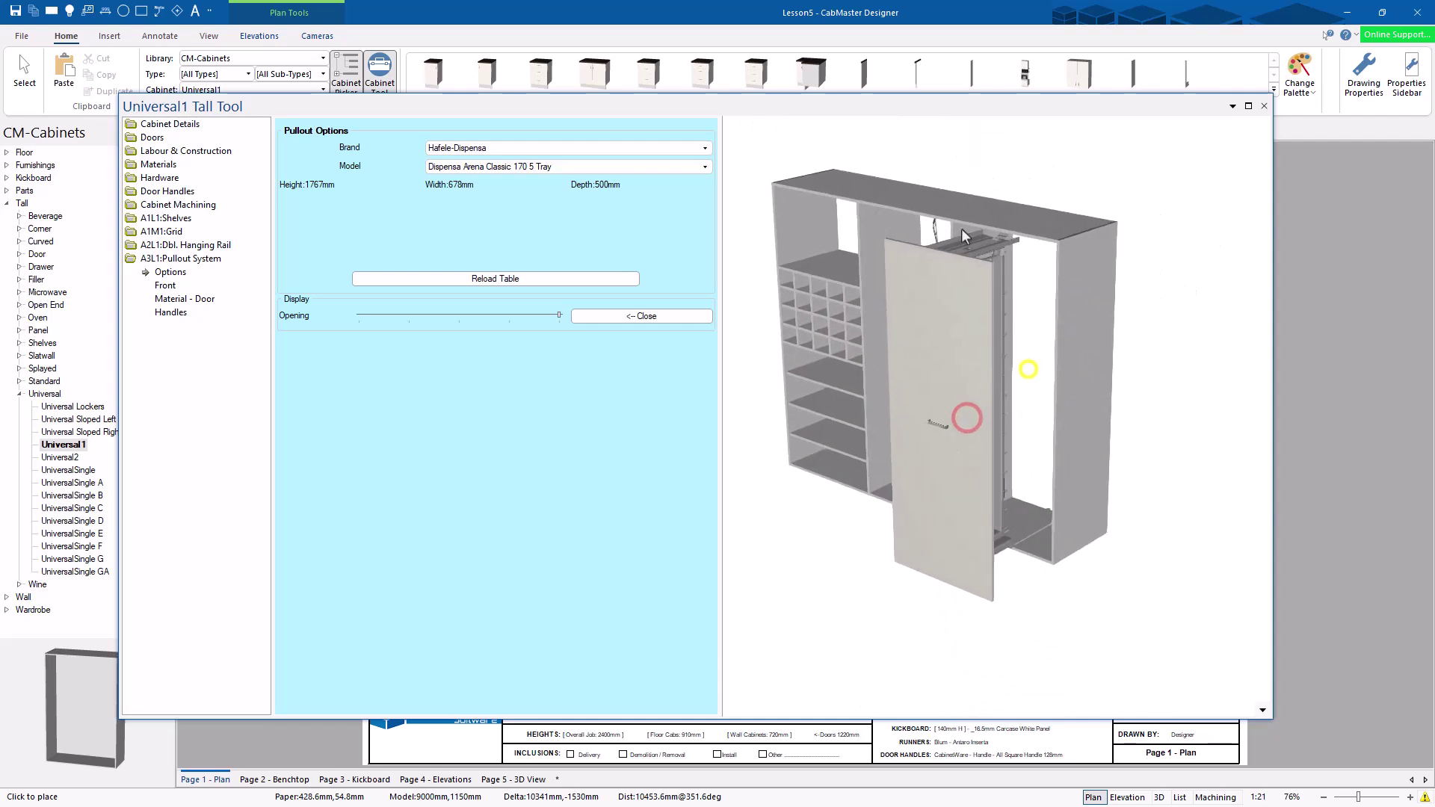
Replace the pullout system in Area 3 with Verticals content
left_click(164, 125)
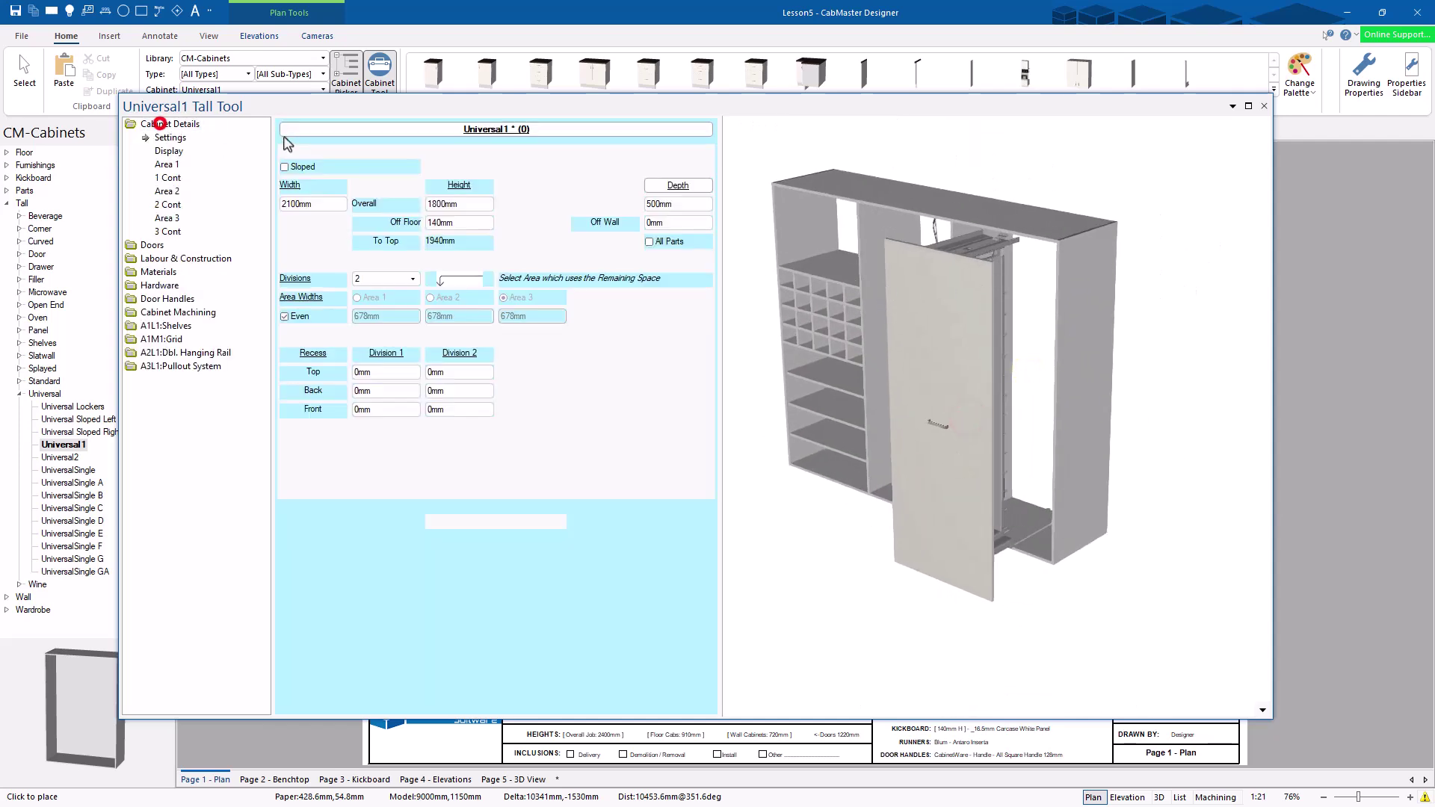
left_click(171, 219)
left_click(422, 279)
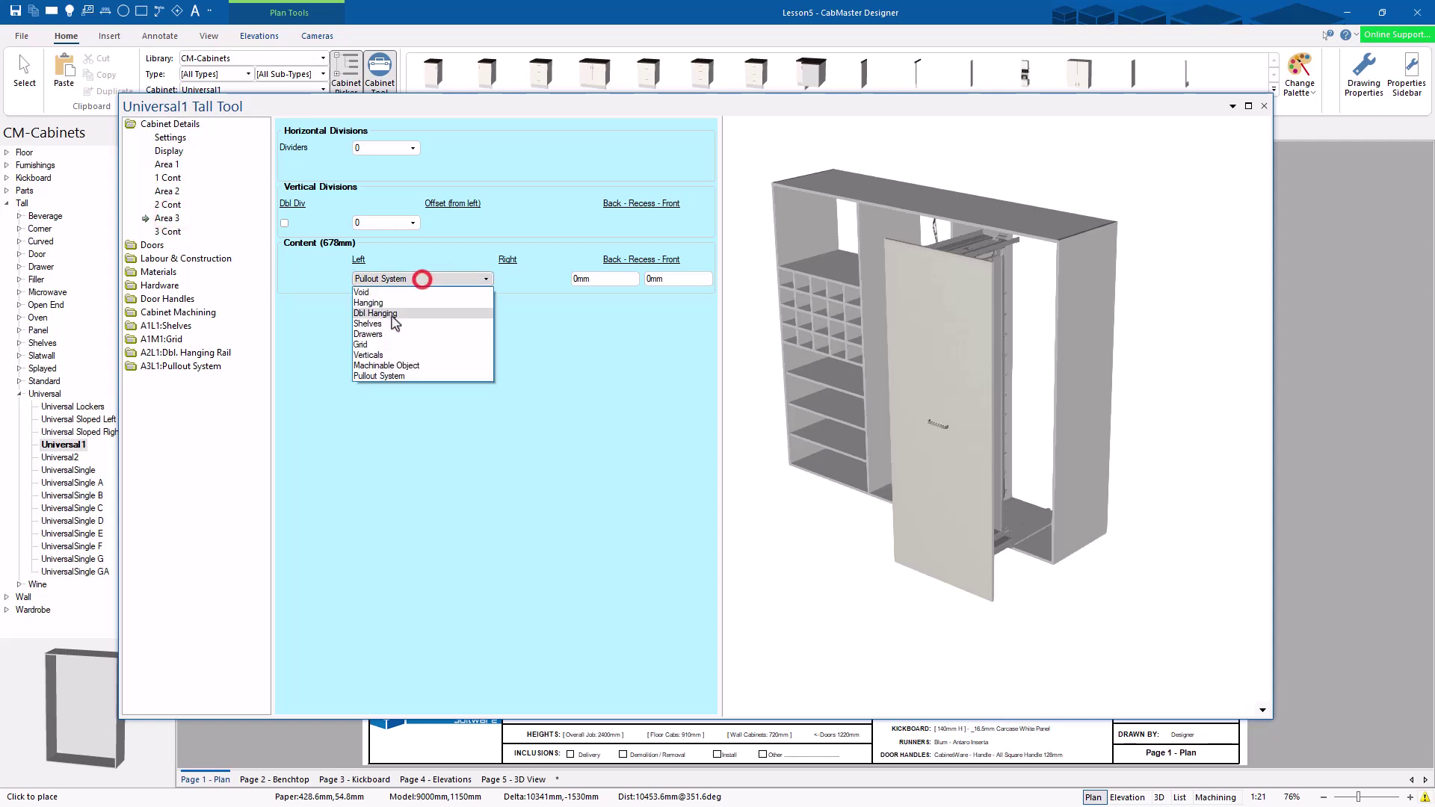
left_click(386, 355)
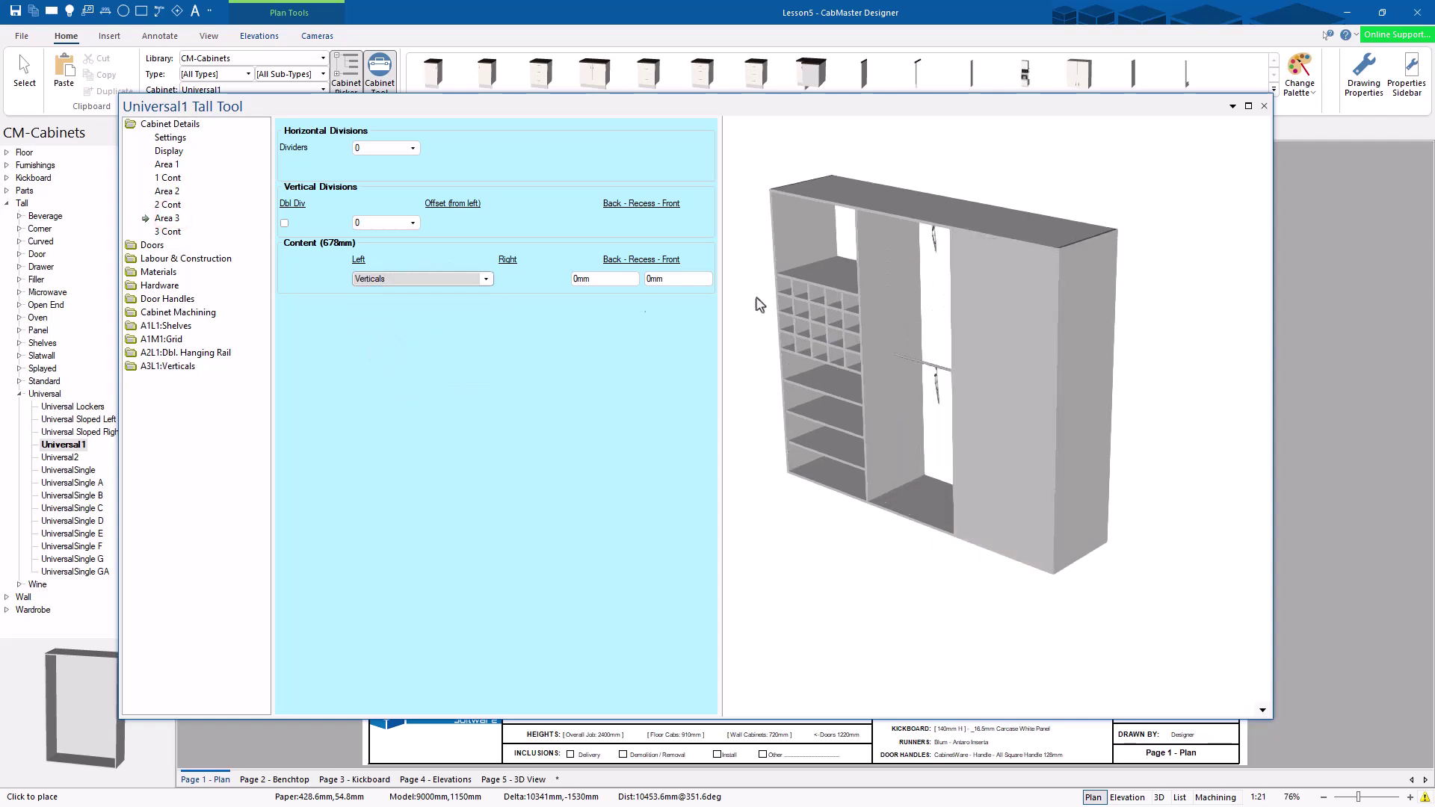
left_click_drag(1174, 308, 1061, 312)
Remove the front panel from the Area 3 verticals
left_click(176, 365)
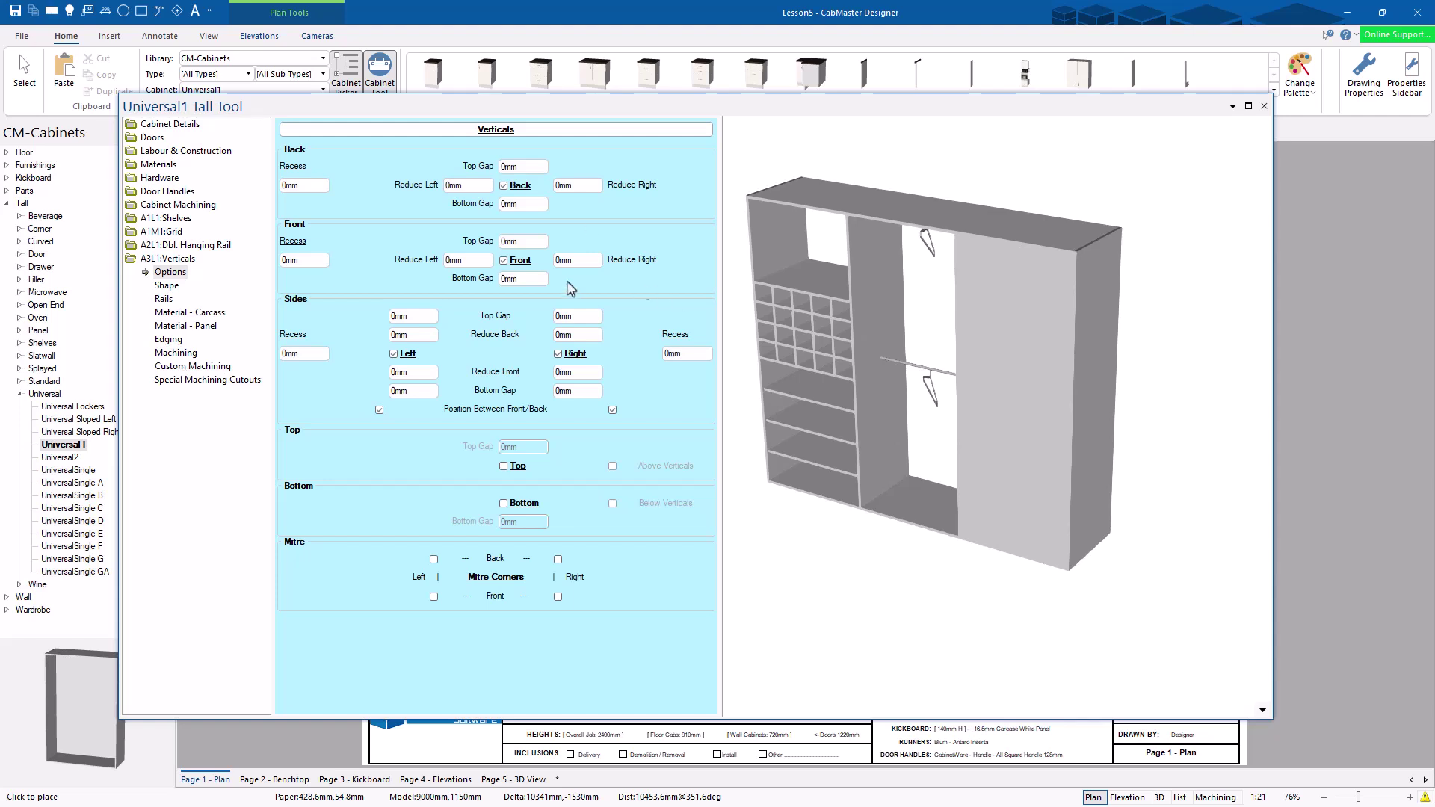
left_click(526, 262)
left_click_drag(971, 284, 1034, 269)
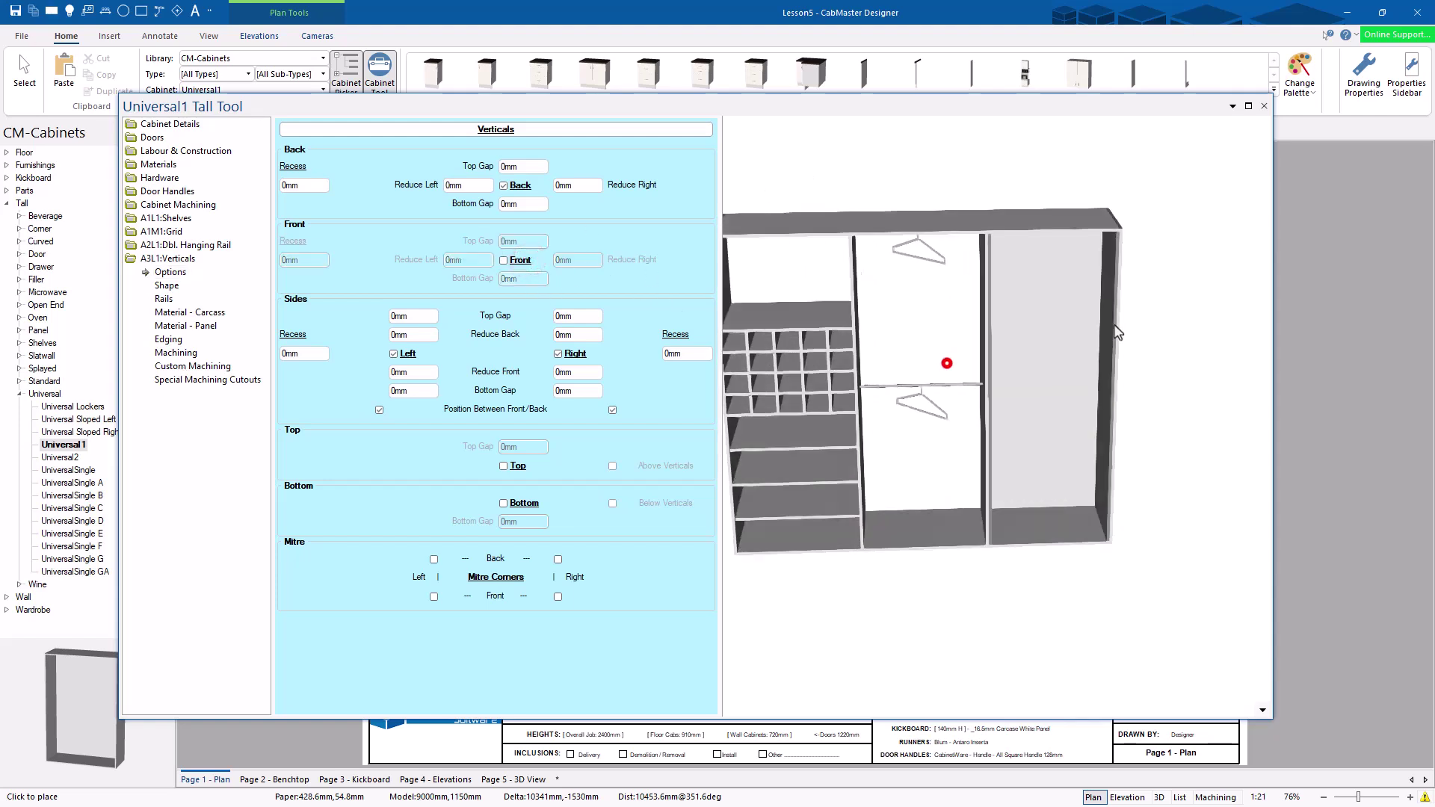
Set the recess of both the left and right side panels of the Area 3 verticals to 100 mm
double_click(686, 354)
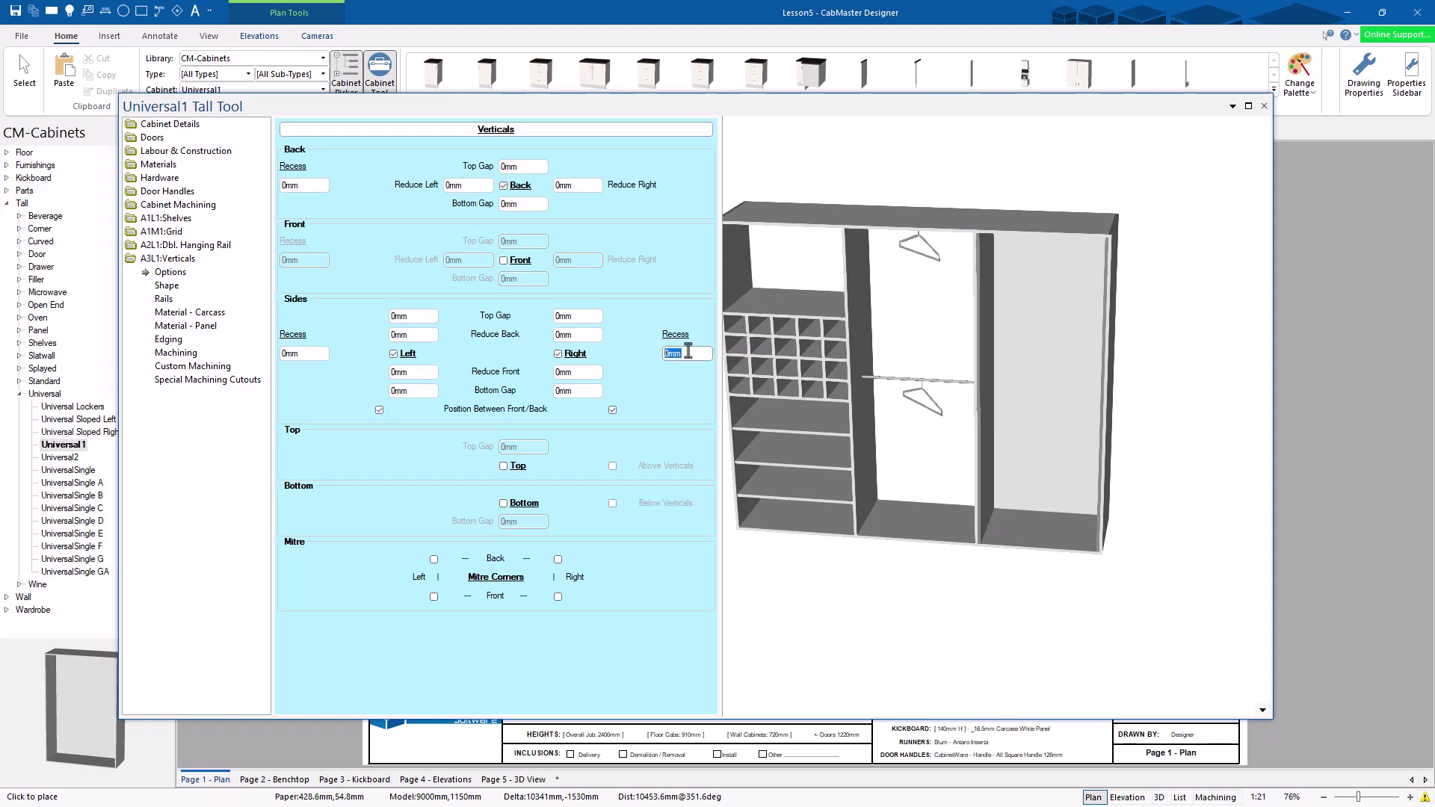
type("100")
key("Tab")
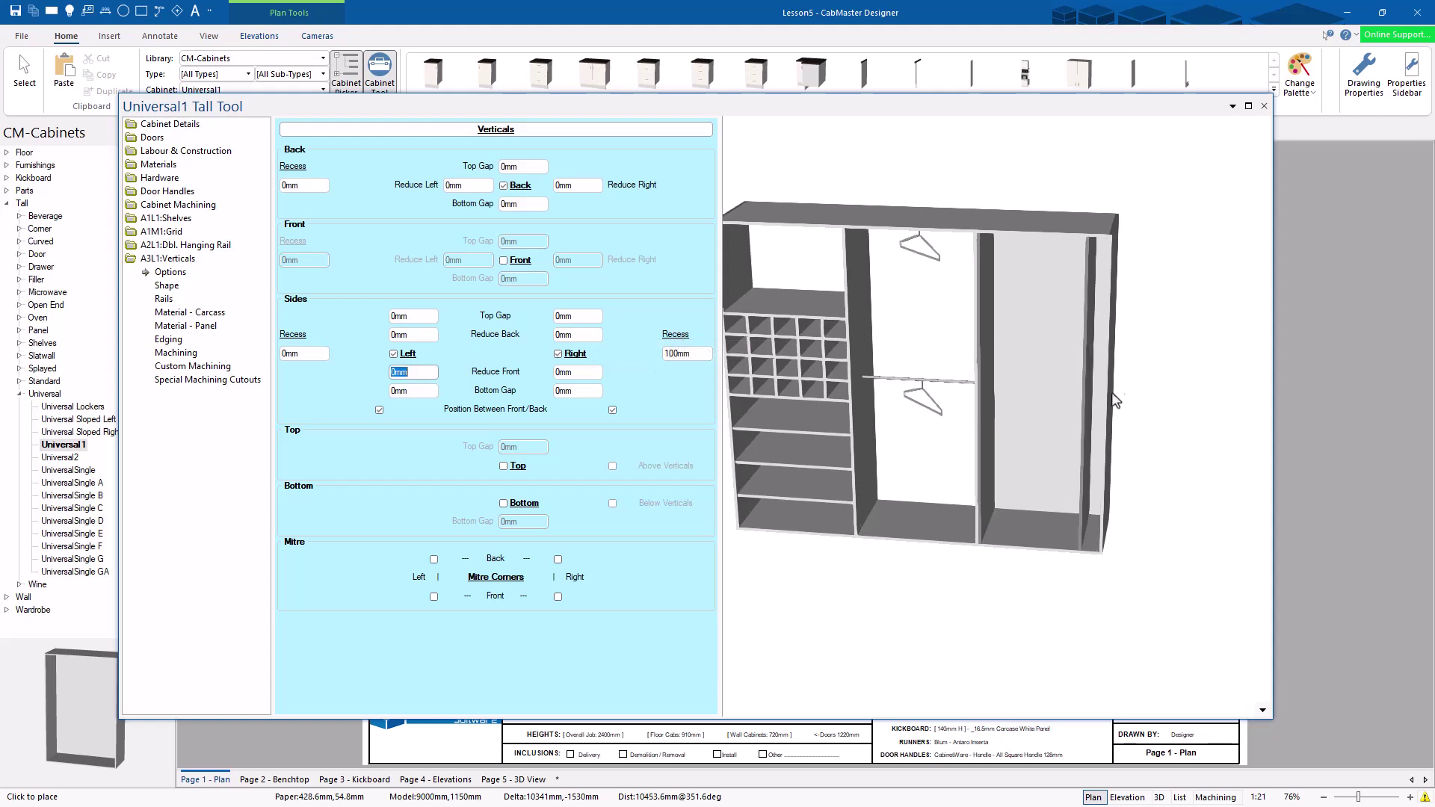
left_click(314, 353)
type("100")
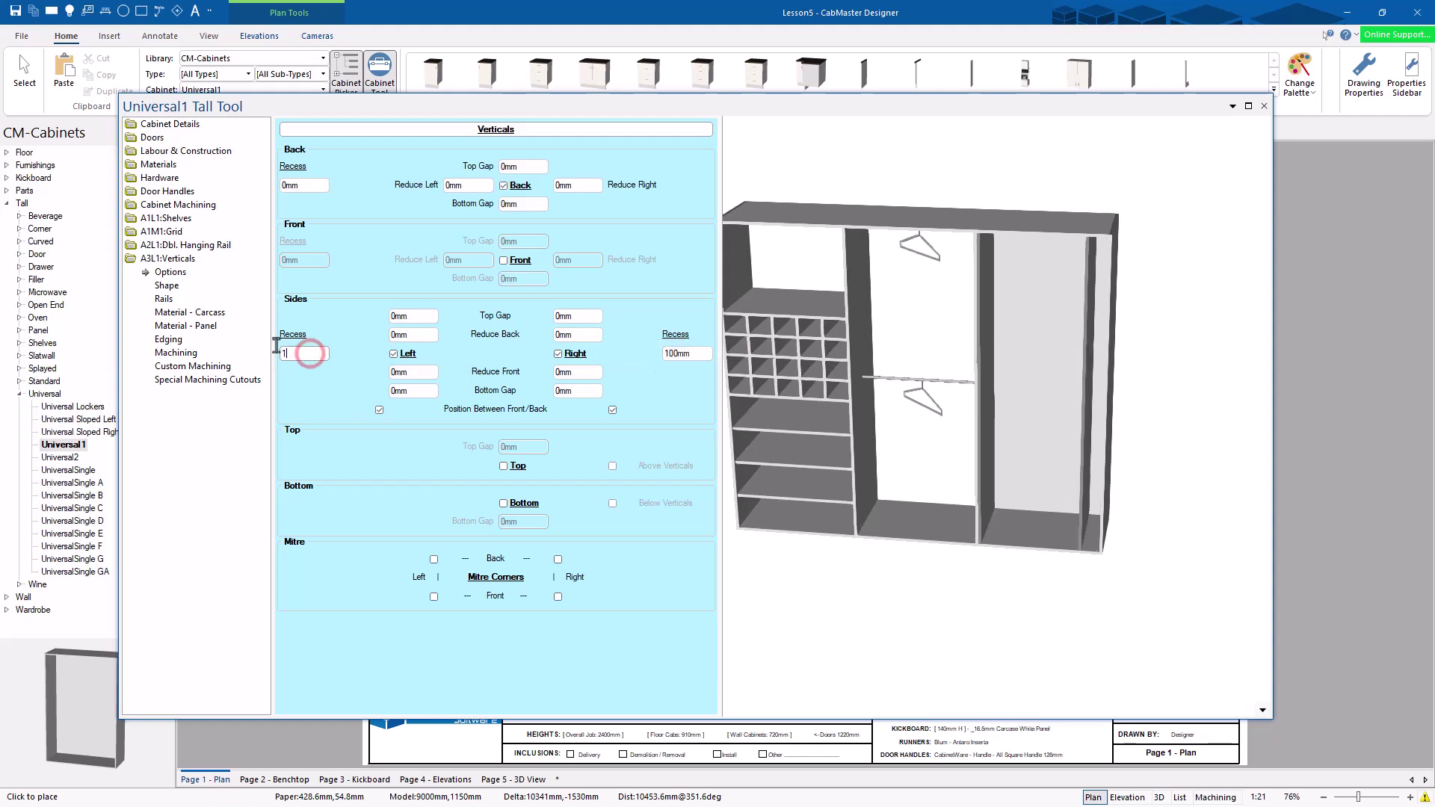
key("Tab")
Remove the back panel from the Area 3 verticals and turn off Position Between Front/Back for the left side
left_click_drag(929, 396, 1016, 357)
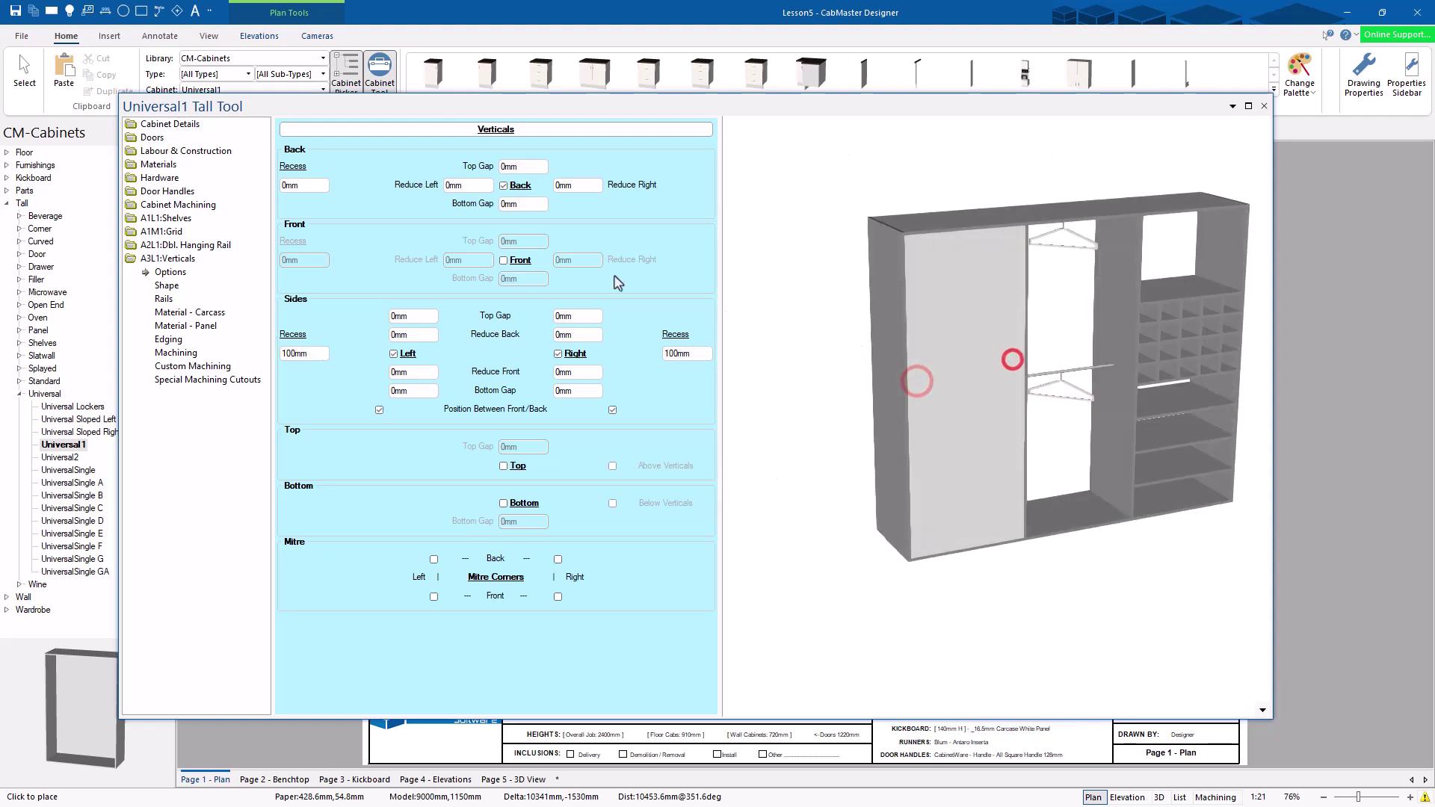
left_click(514, 191)
left_click_drag(912, 416, 1102, 441)
left_click_drag(851, 486, 1028, 439)
right_click_drag(1044, 502, 1090, 413)
left_click_drag(1090, 413, 1070, 391)
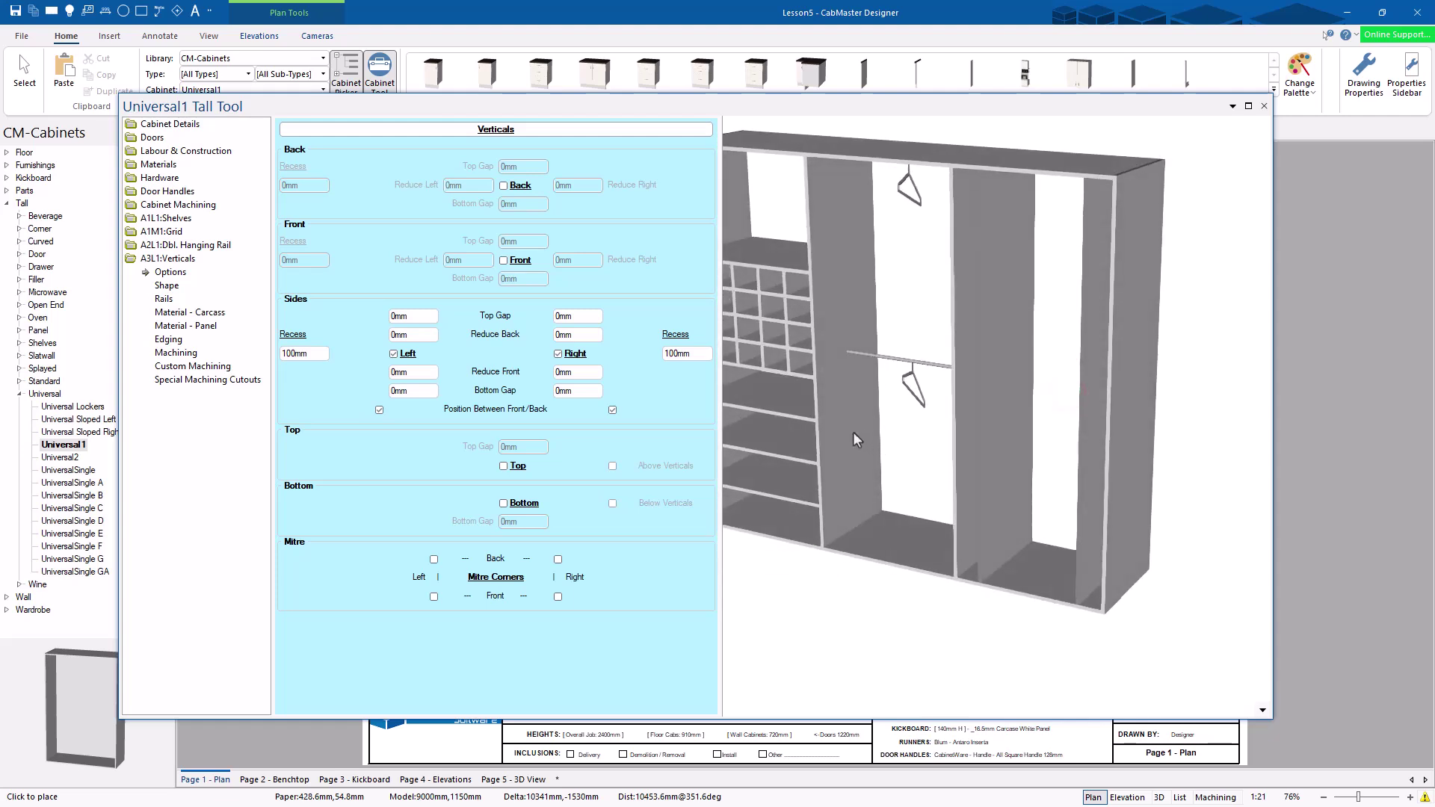
left_click(377, 409)
mouse_move(855, 445)
left_mouse_down()
mouse_move(1000, 538)
mouse_move(906, 535)
mouse_move(865, 471)
left_mouse_up()
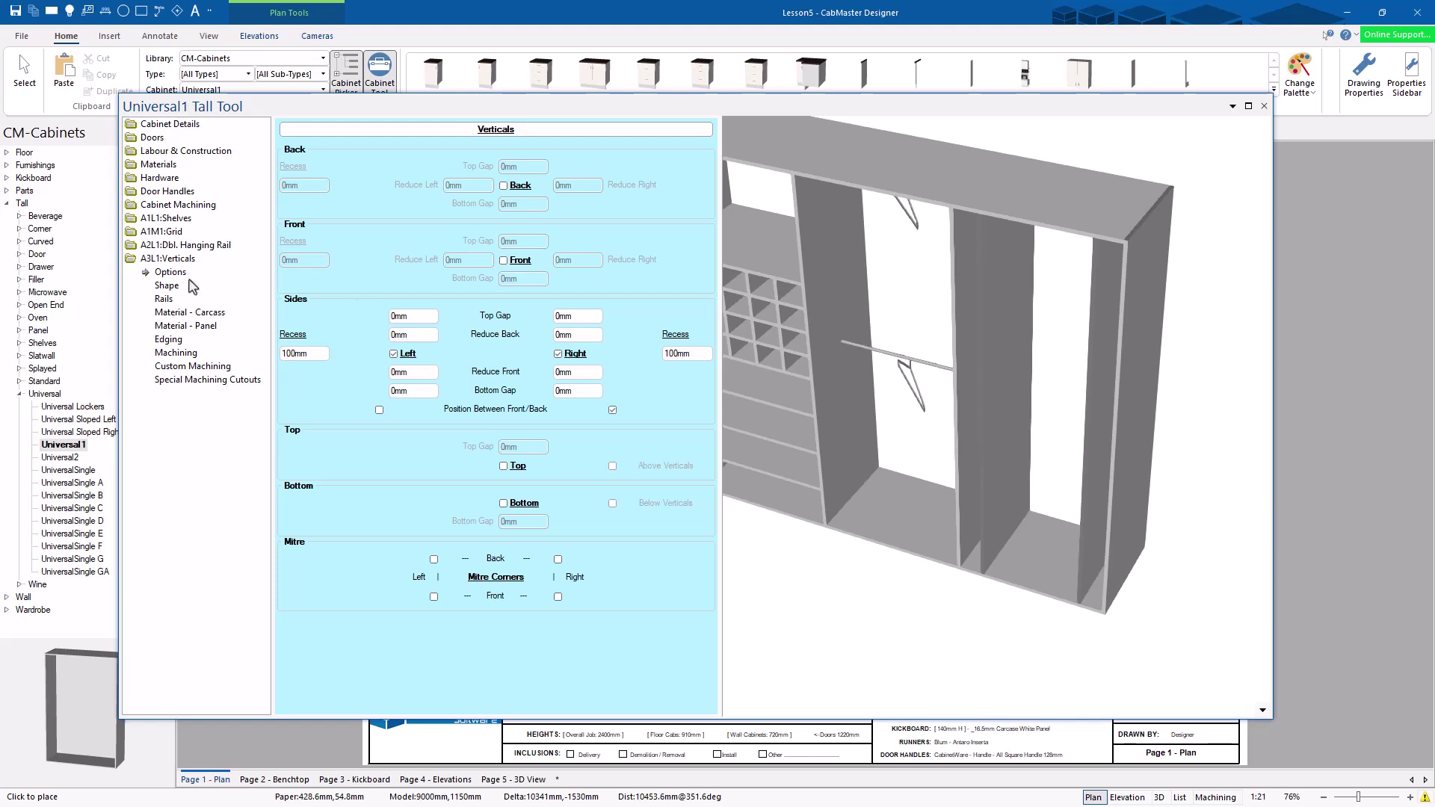
Shape the bottom edge of the left Area 3 vertical with Panel-Config Style2, accepting 50 mm for W and D, and inspect the cutout
left_click(166, 287)
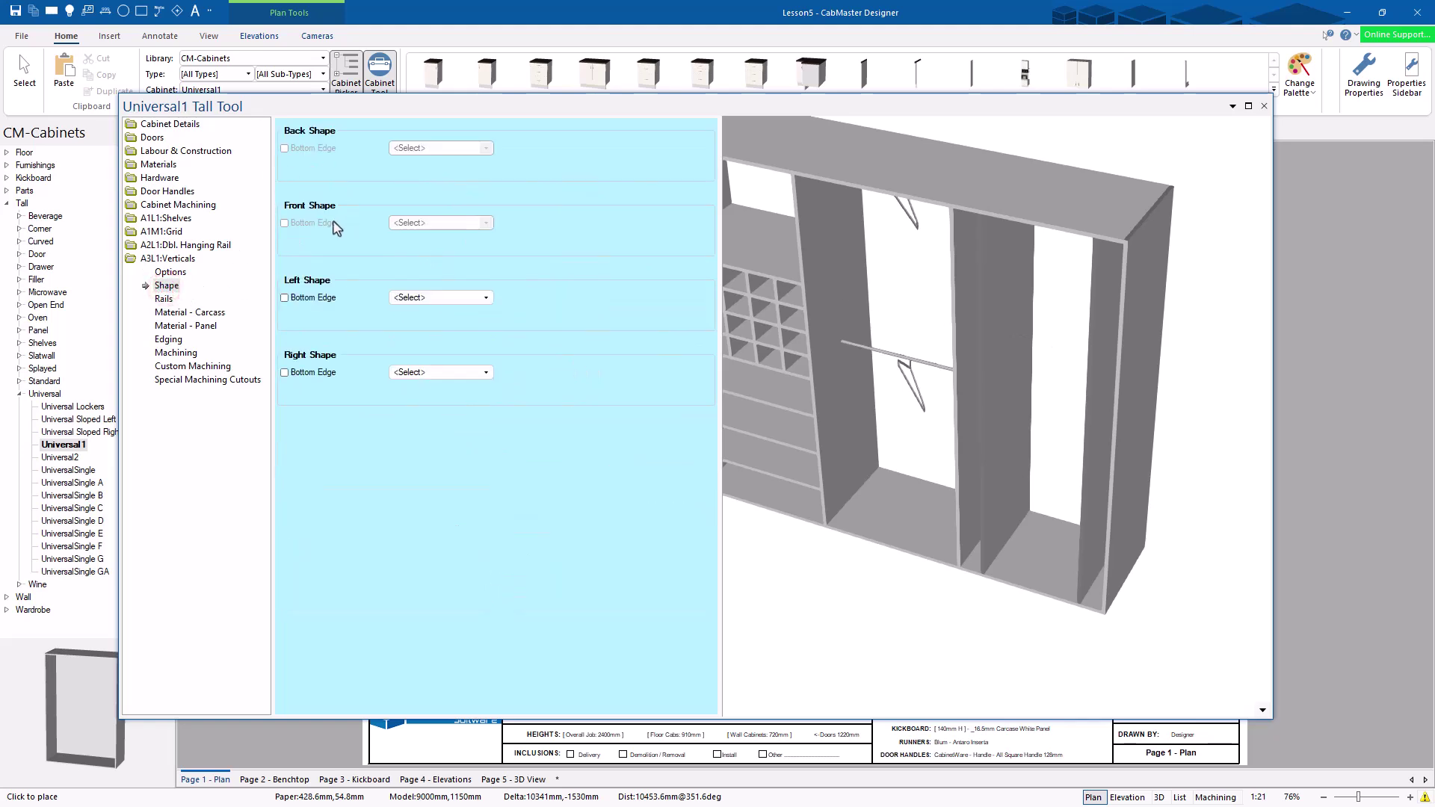
left_click(285, 298)
left_click(439, 297)
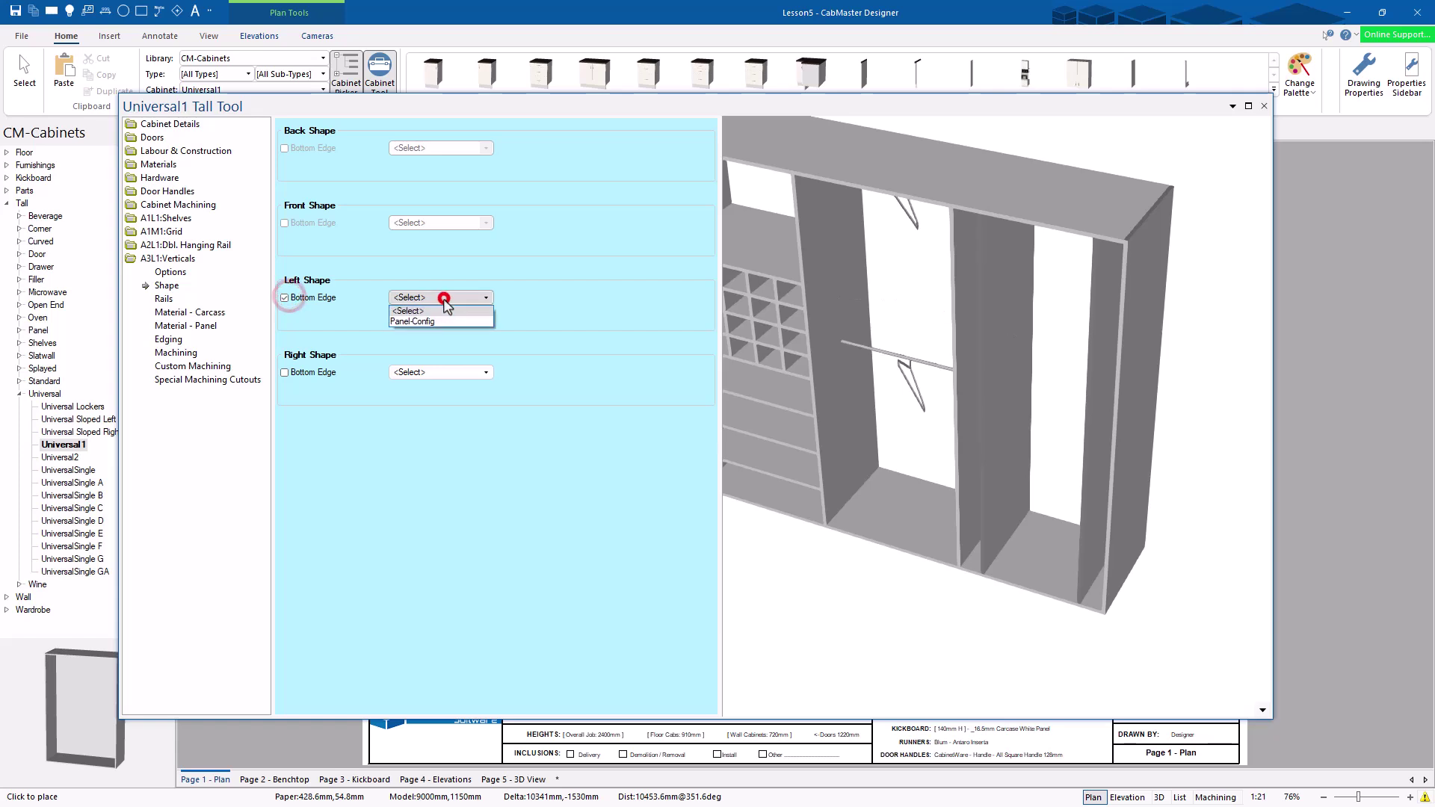
left_click(434, 323)
left_click(587, 296)
left_click(540, 323)
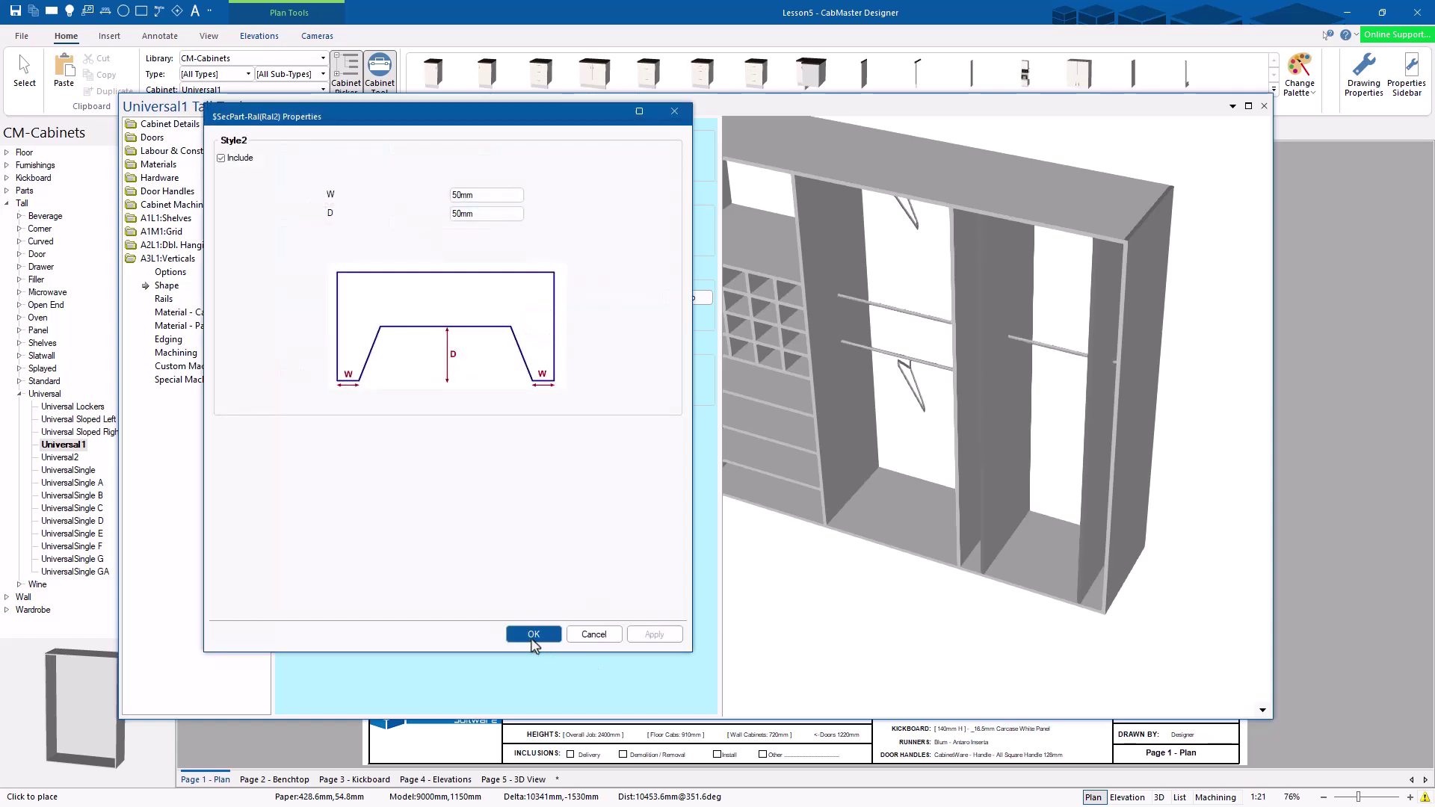
left_click(534, 635)
left_click_drag(982, 449, 968, 276)
left_click_drag(987, 523, 1009, 436)
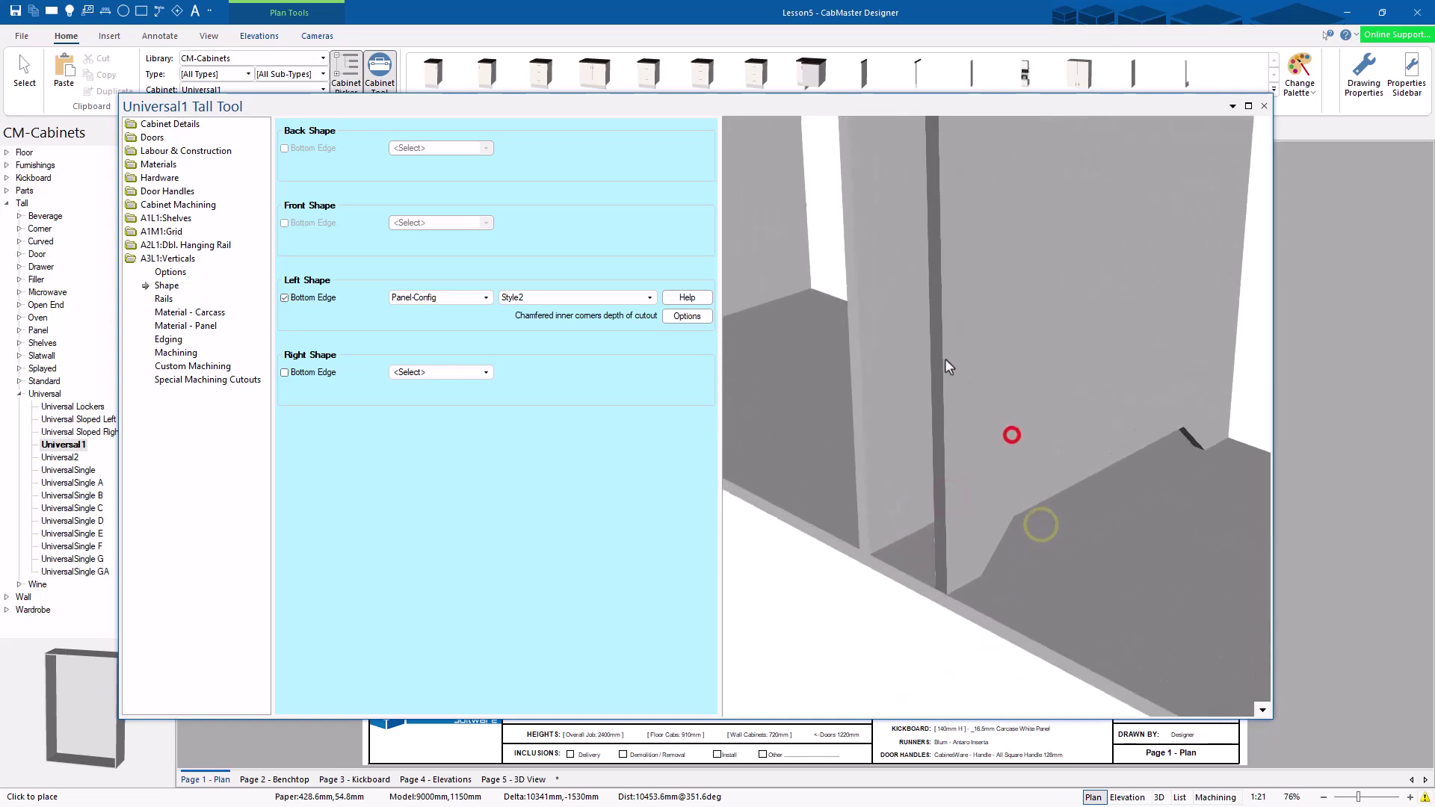
left_click_drag(943, 357, 967, 369)
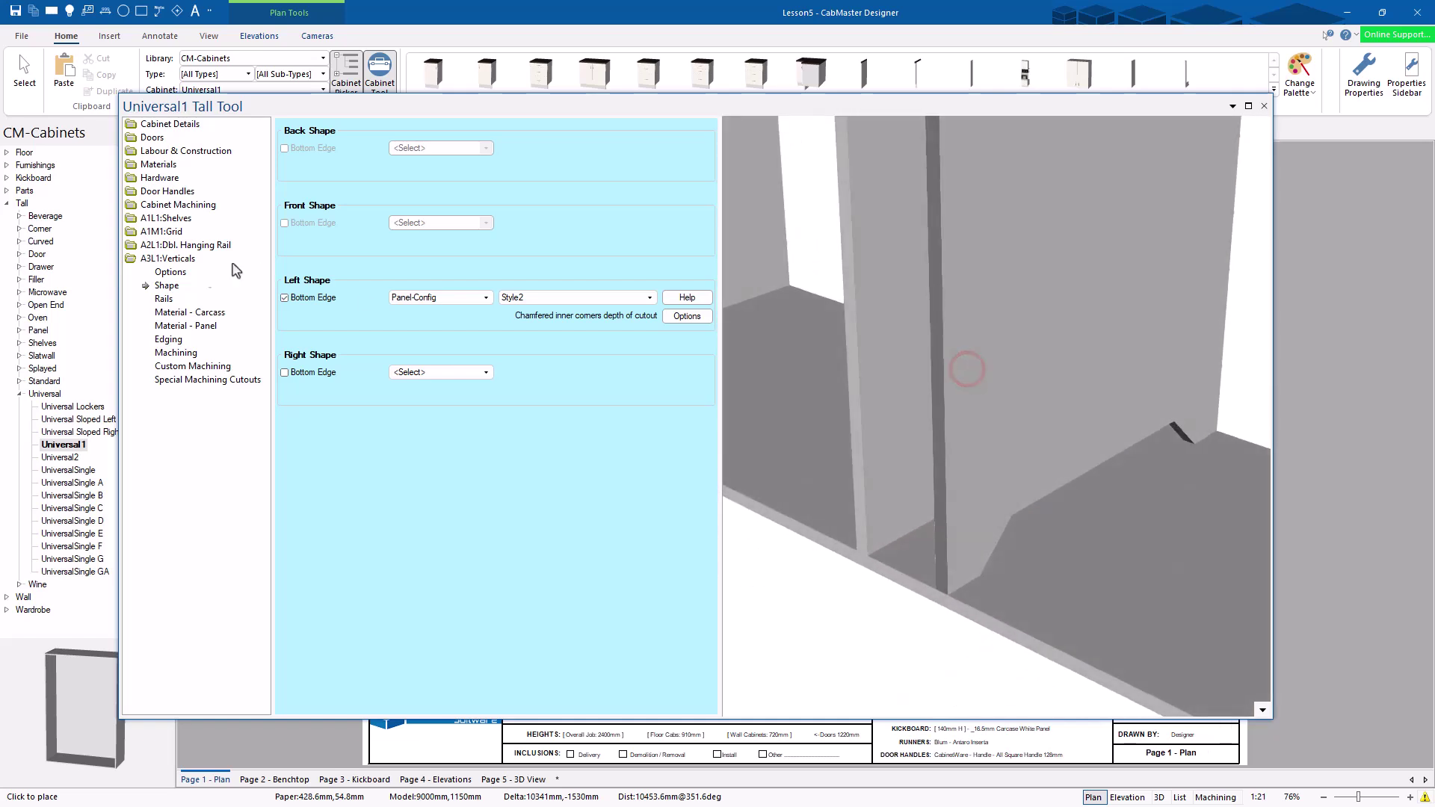
left_click_drag(856, 346, 890, 480)
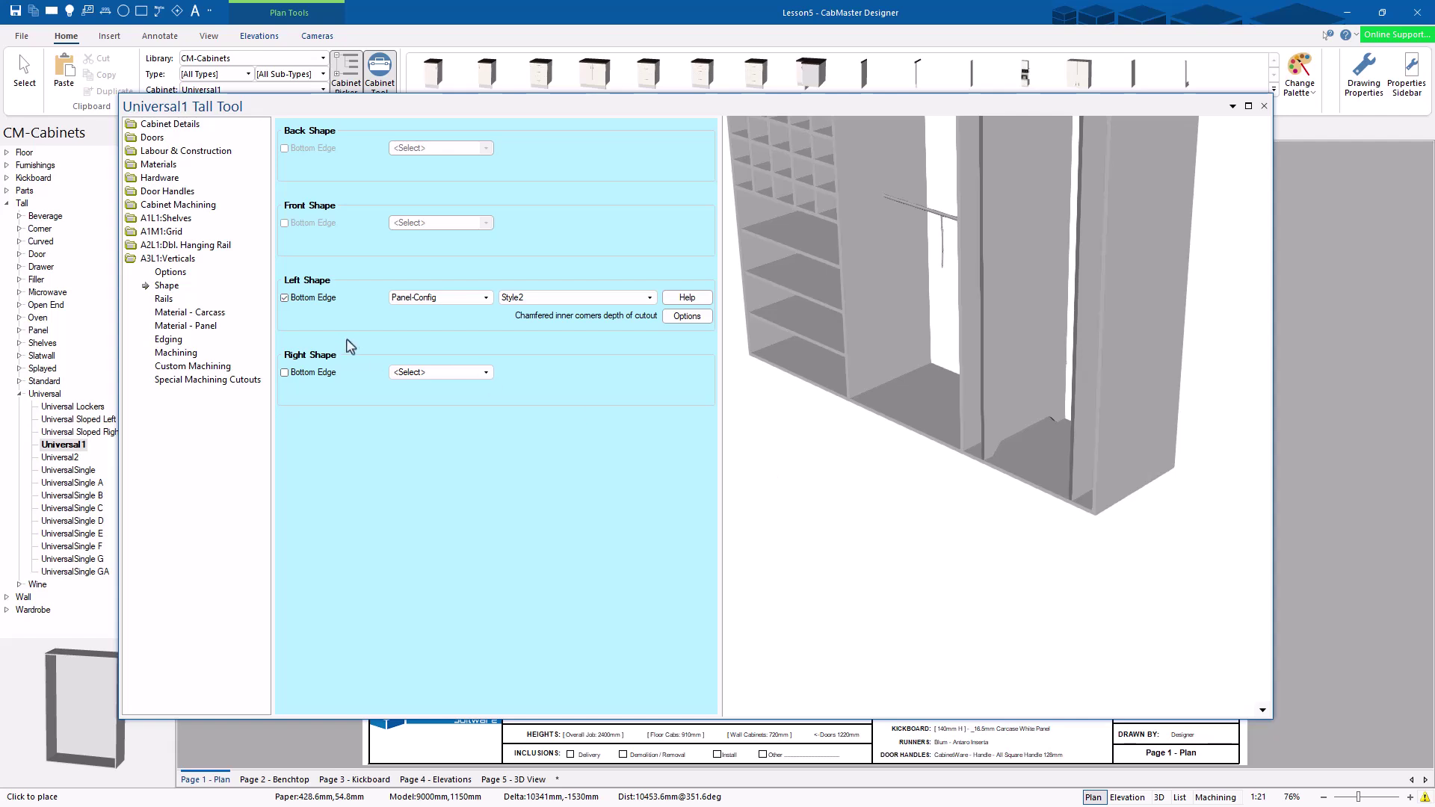
Try adding back and front rails to the Area 3 verticals
left_click(164, 299)
left_click(285, 185)
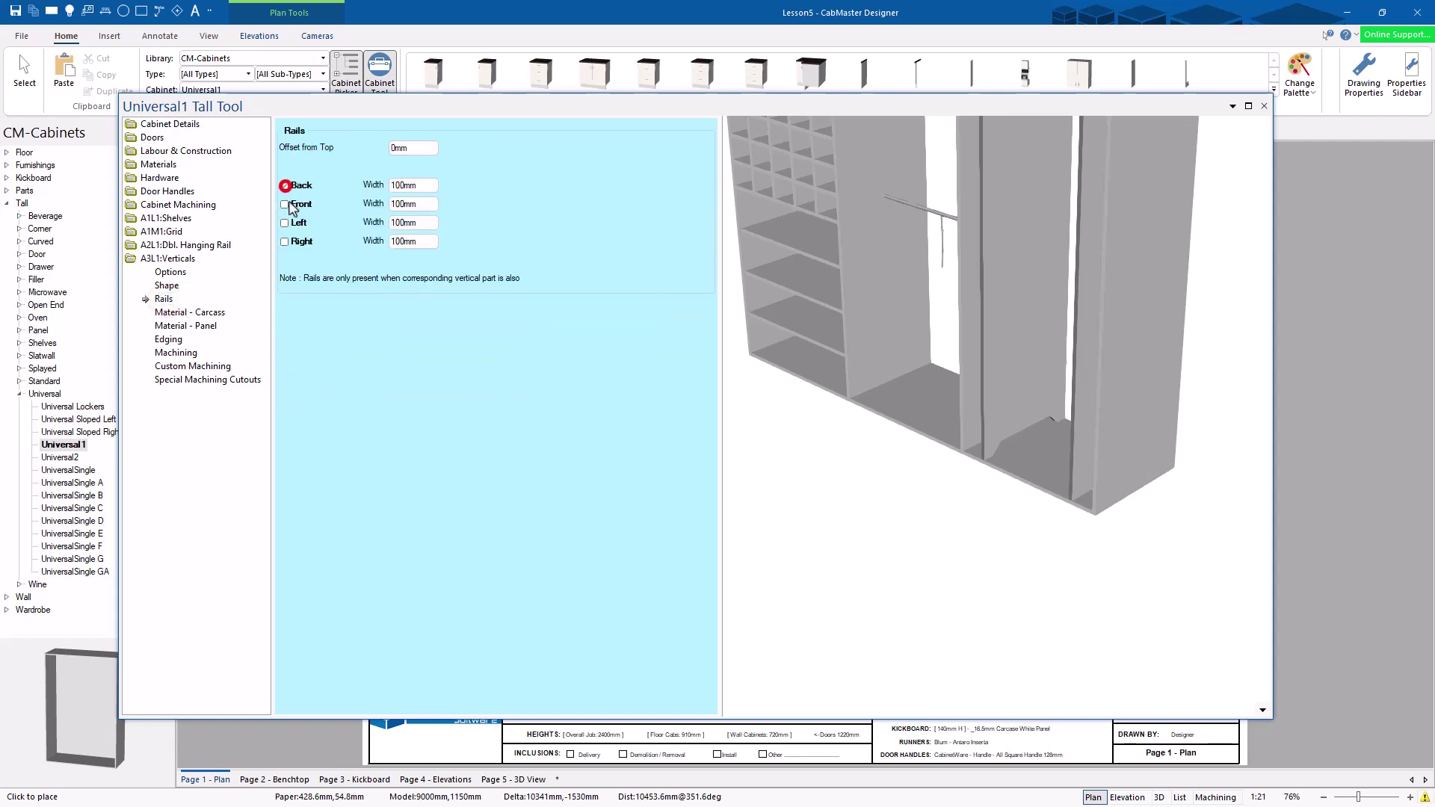
mouse_move(842, 309)
left_mouse_down()
mouse_move(906, 282)
mouse_move(943, 168)
mouse_move(1024, 124)
mouse_move(1035, 138)
left_mouse_up()
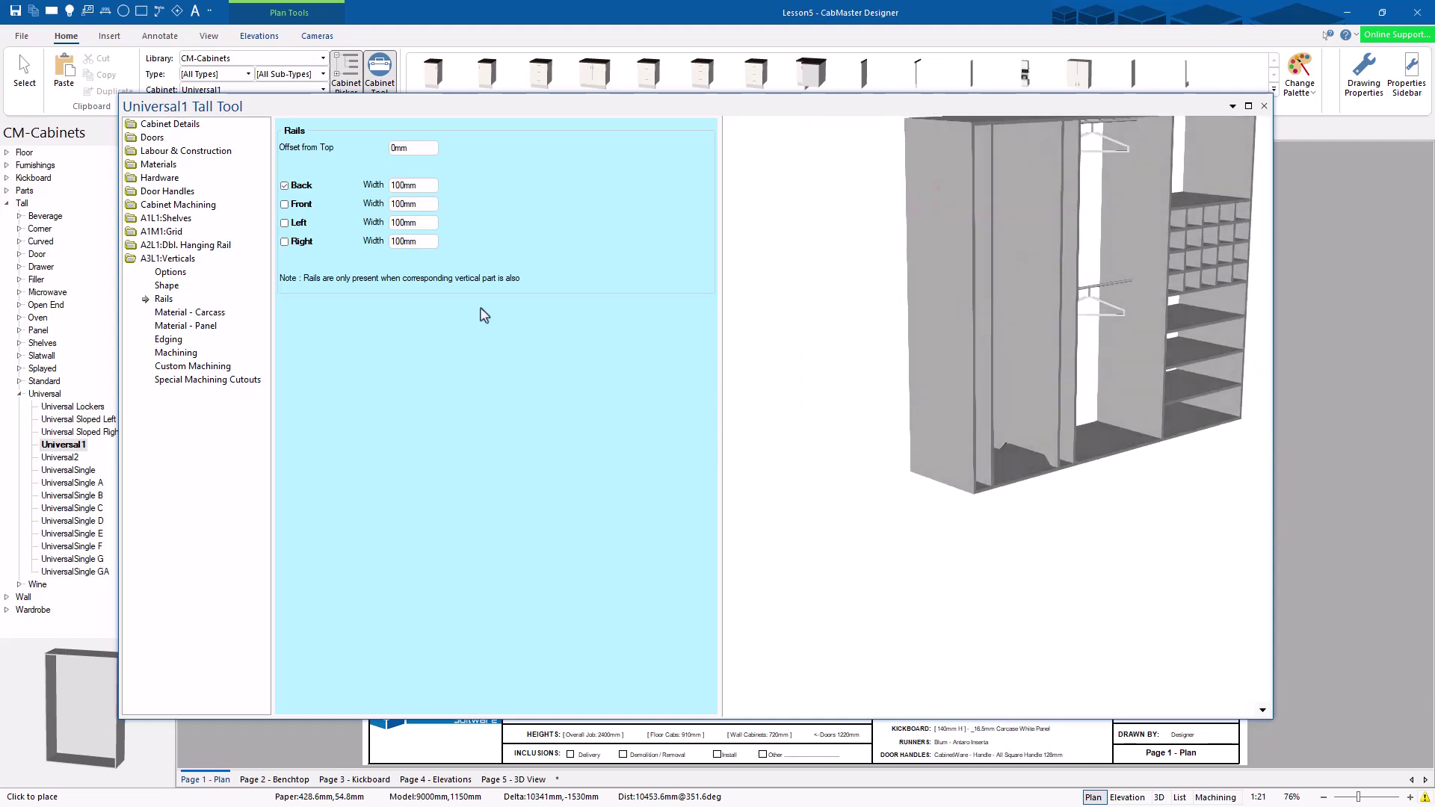
left_click(288, 205)
left_click_drag(878, 380, 1297, 380)
left_click_drag(1044, 362, 1092, 343)
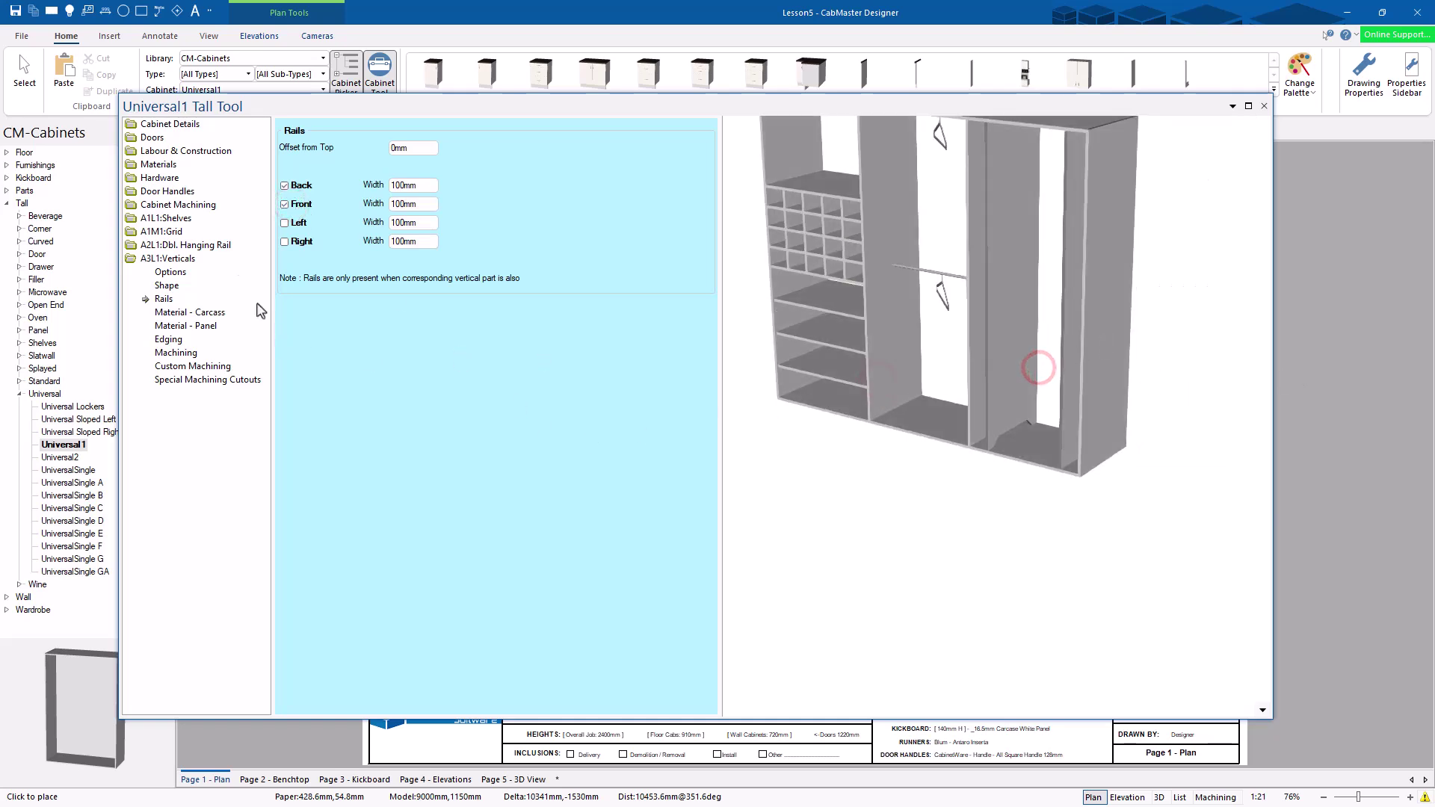
left_click(285, 204)
left_click(285, 185)
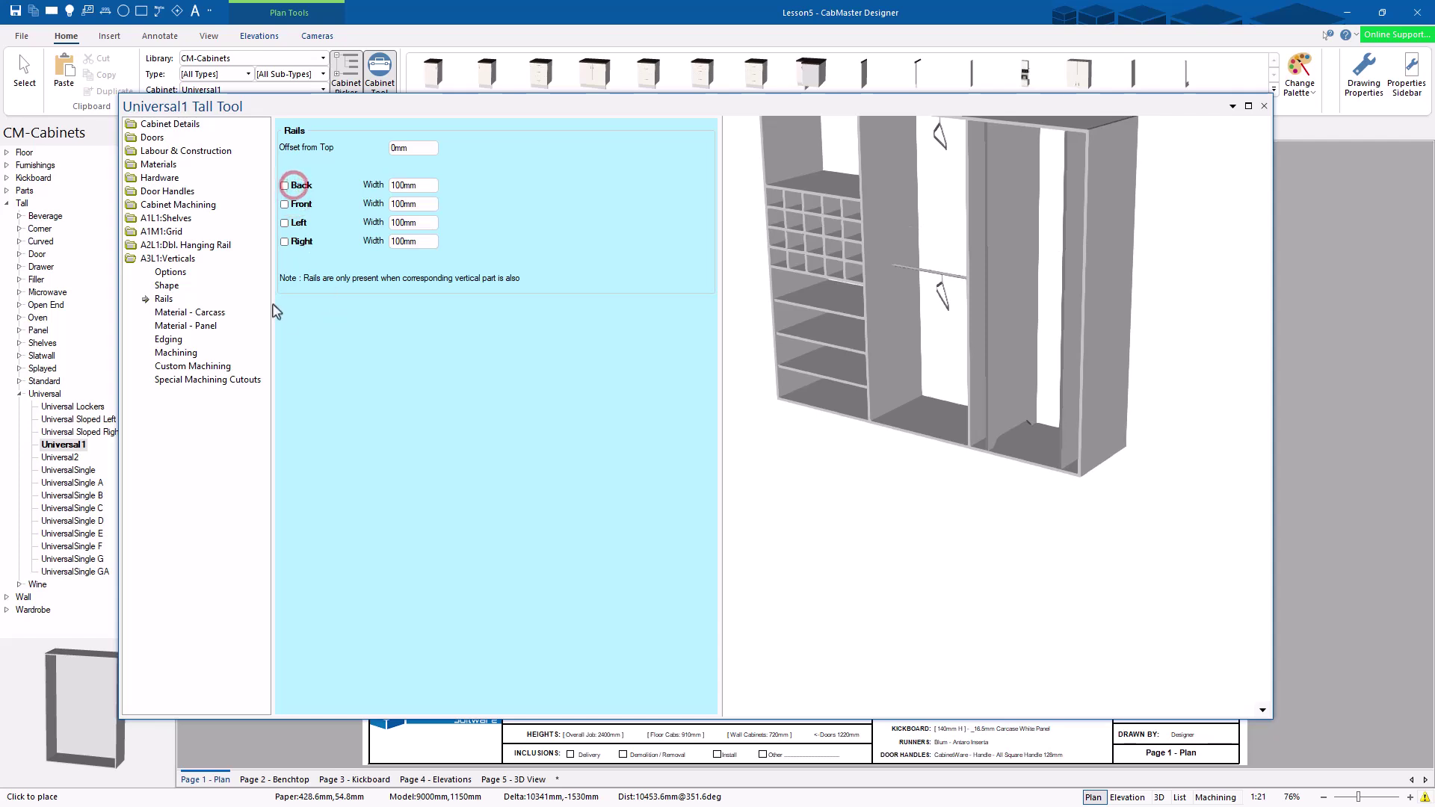
Review the carcass material, edging, machining, custom machining and special cutout settings of the Area 3 verticals, and the main cabinet settings
left_click(197, 313)
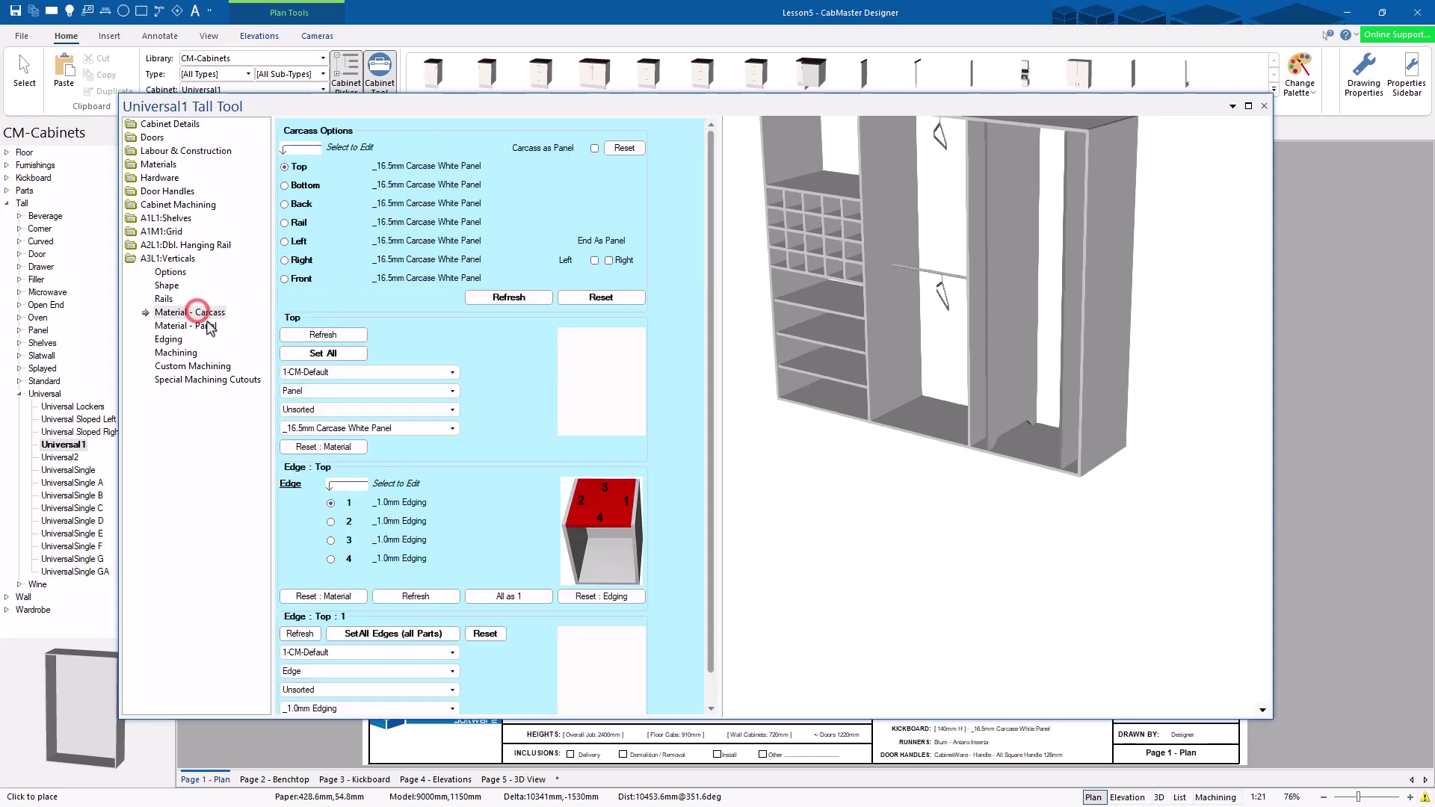
left_click(169, 340)
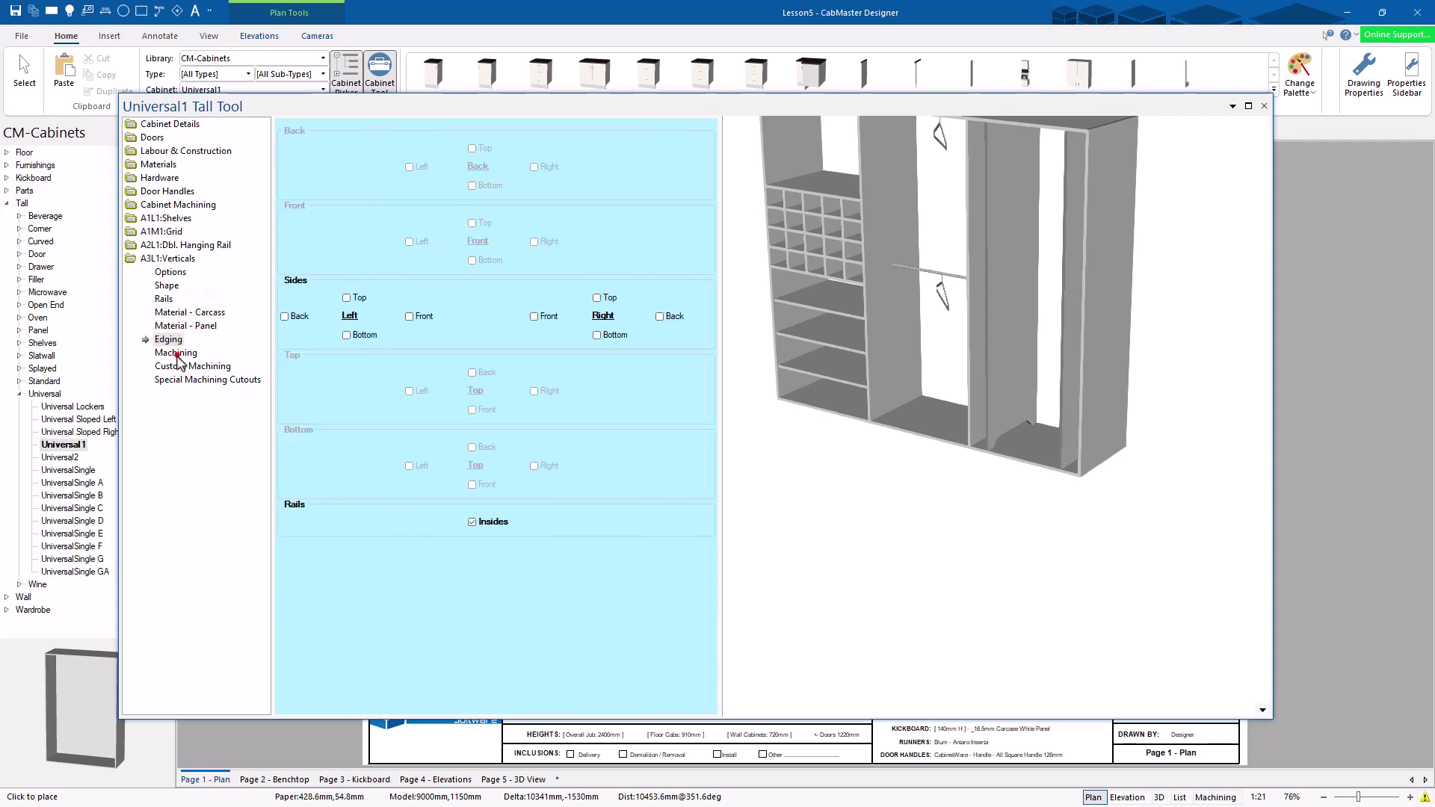
left_click(177, 354)
left_click(181, 367)
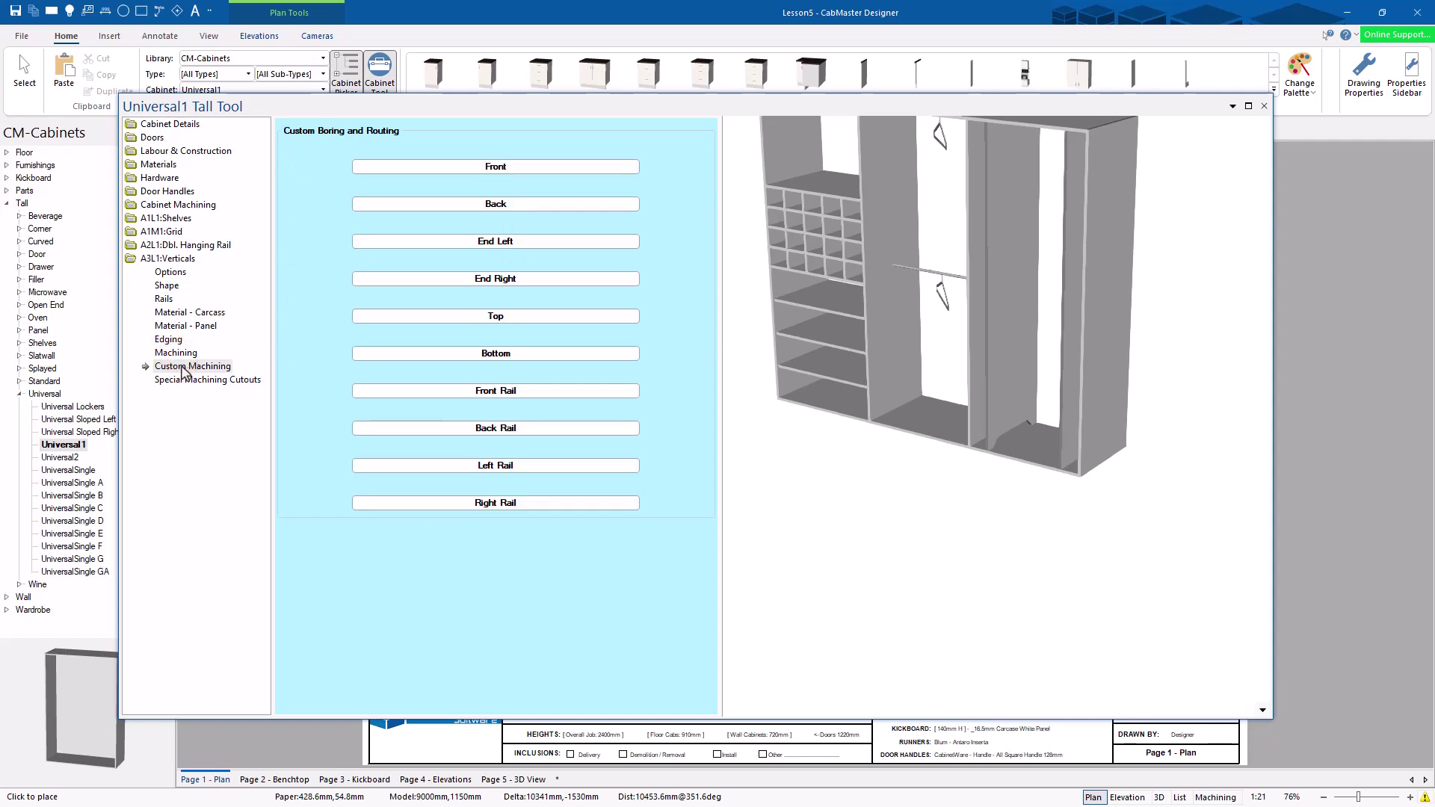
left_click(187, 379)
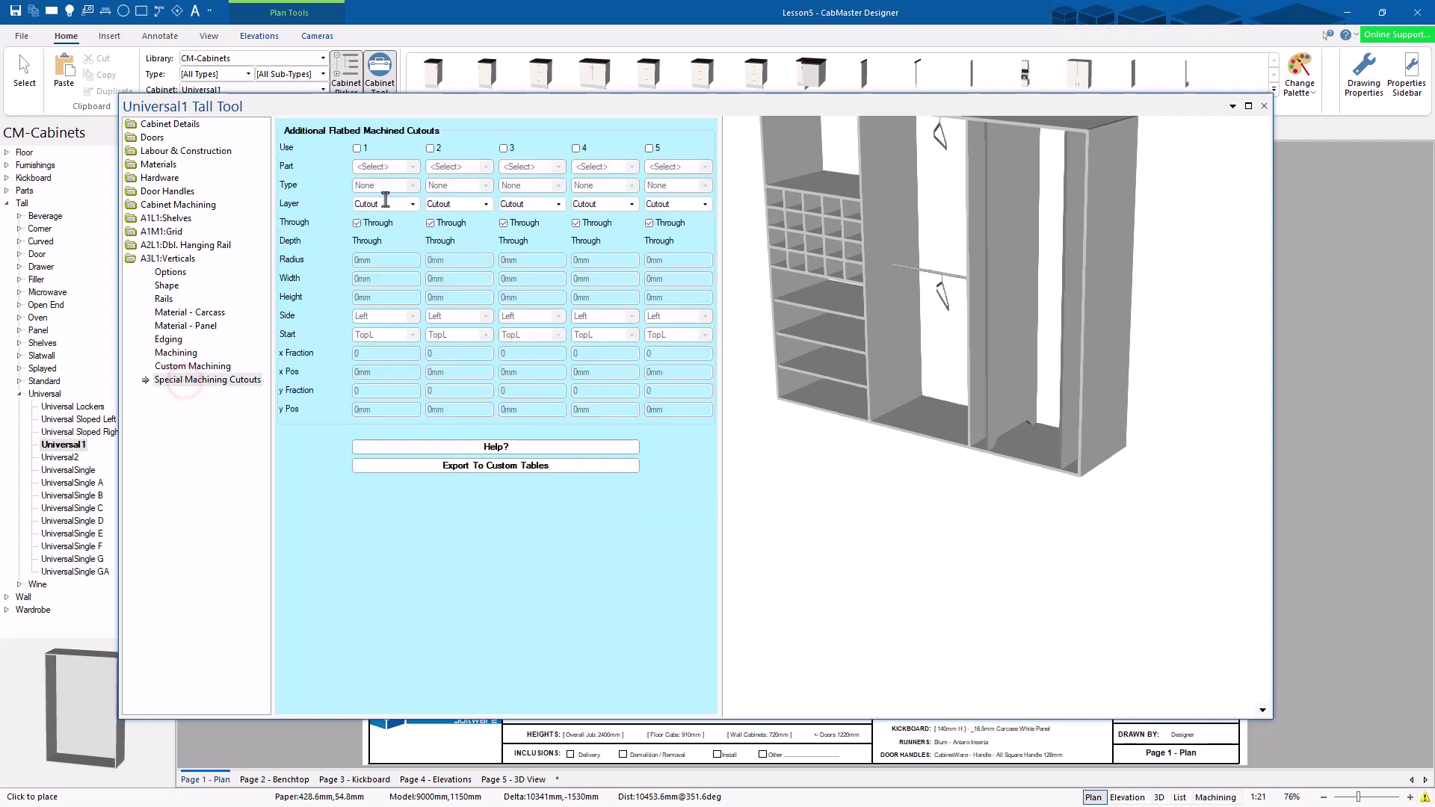
left_click(167, 124)
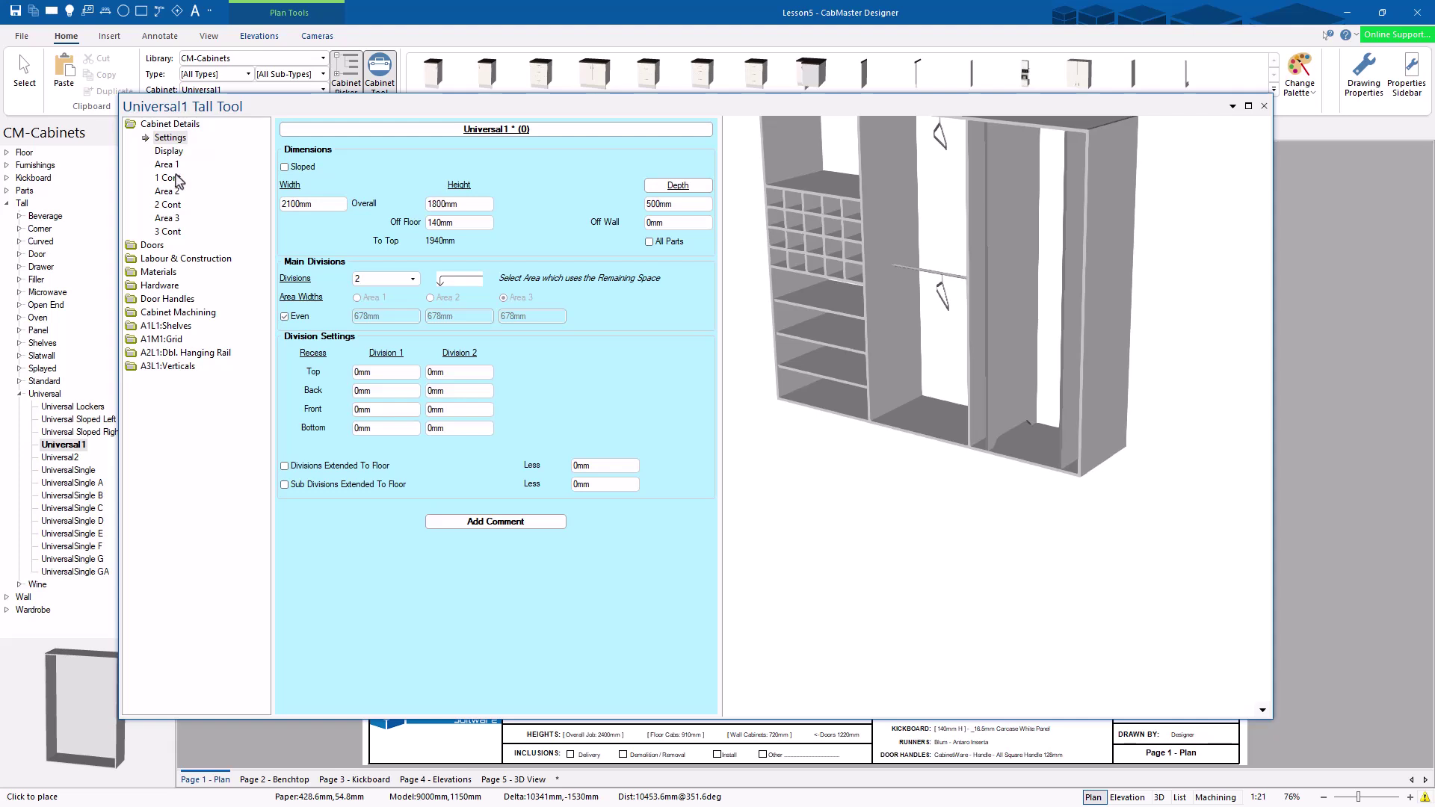
mouse_move(842, 330)
left_mouse_down()
mouse_move(920, 347)
mouse_move(973, 409)
left_mouse_up()
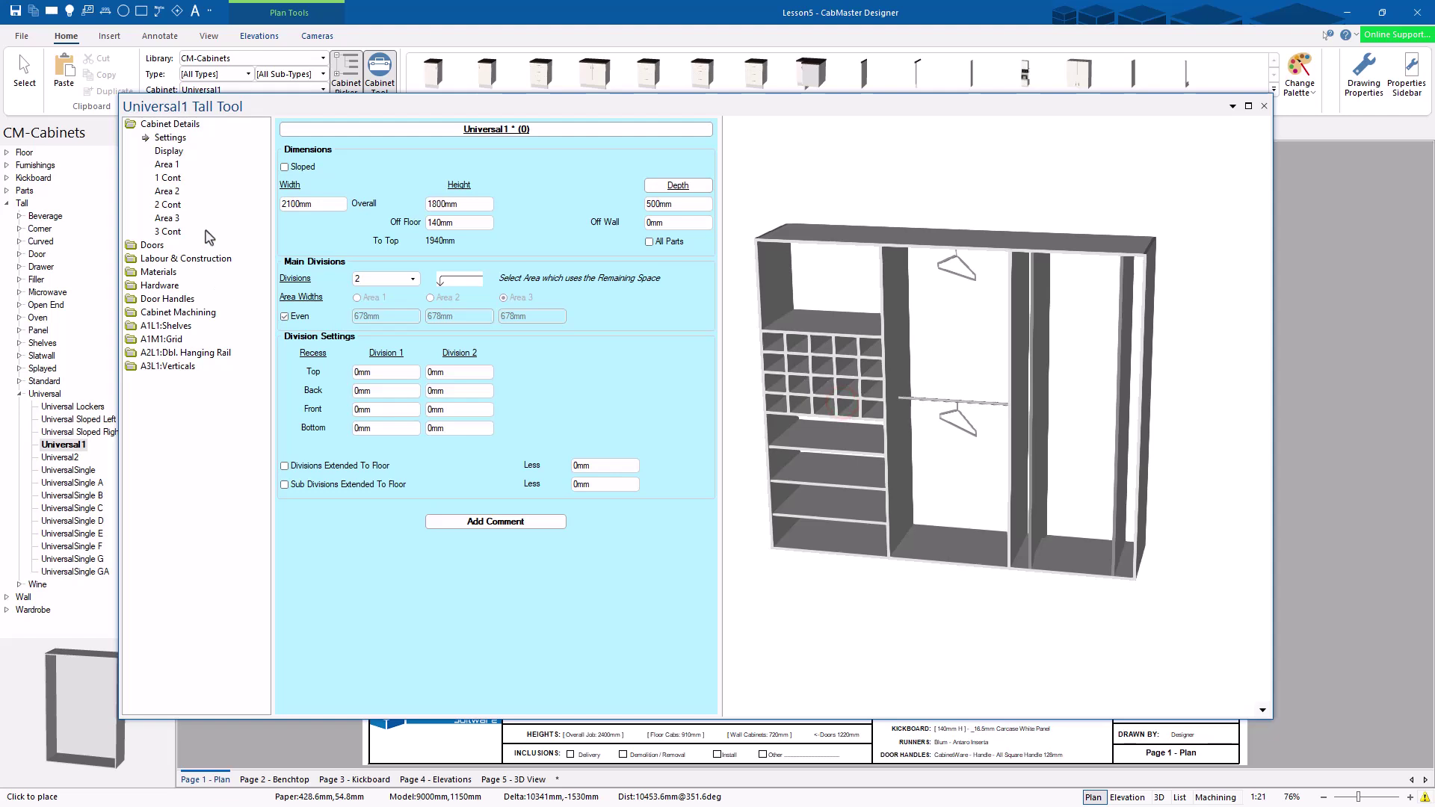
Rotate the Area 1 grid with the 45-degree preset and change its rotation to 62 degrees
left_click(170, 340)
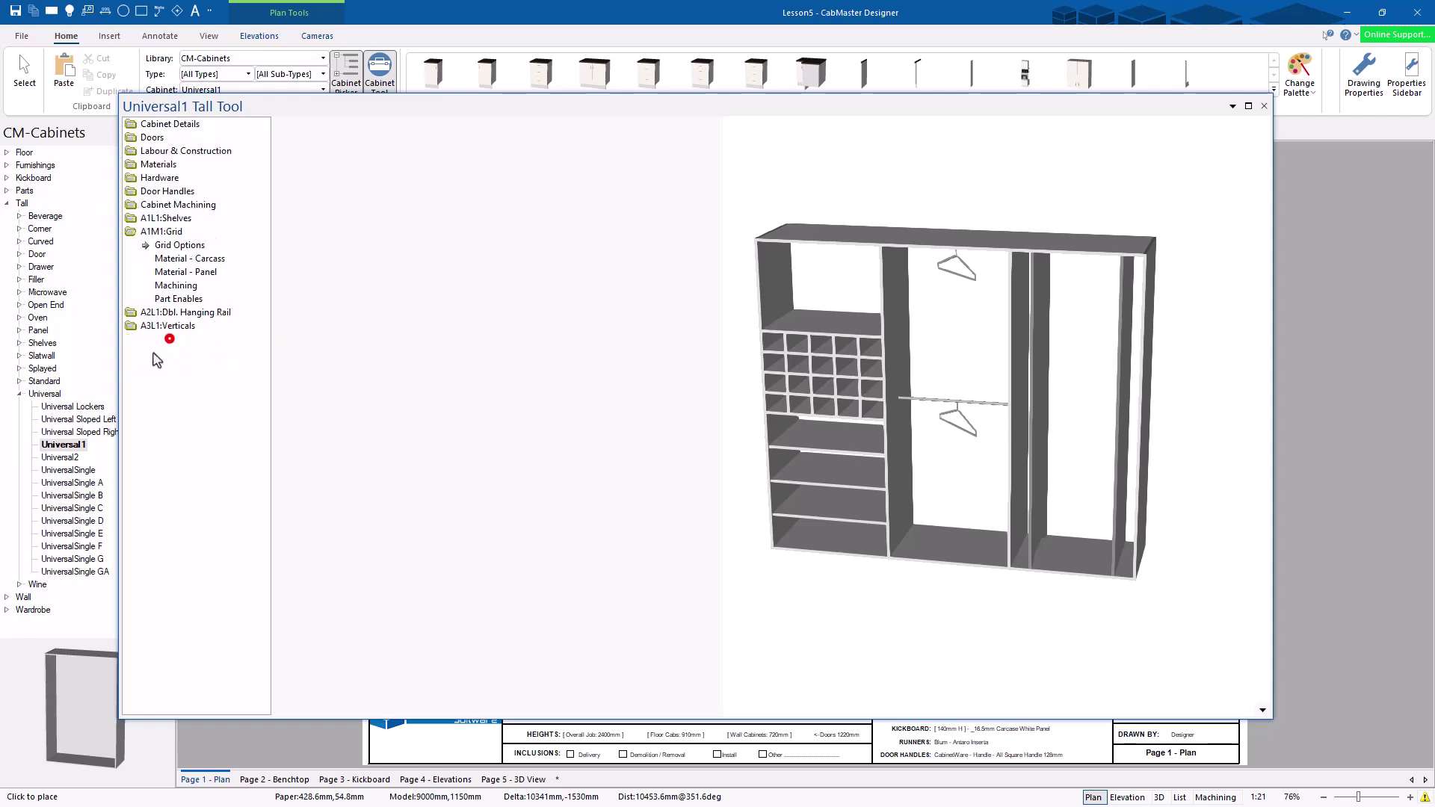
left_click(379, 394)
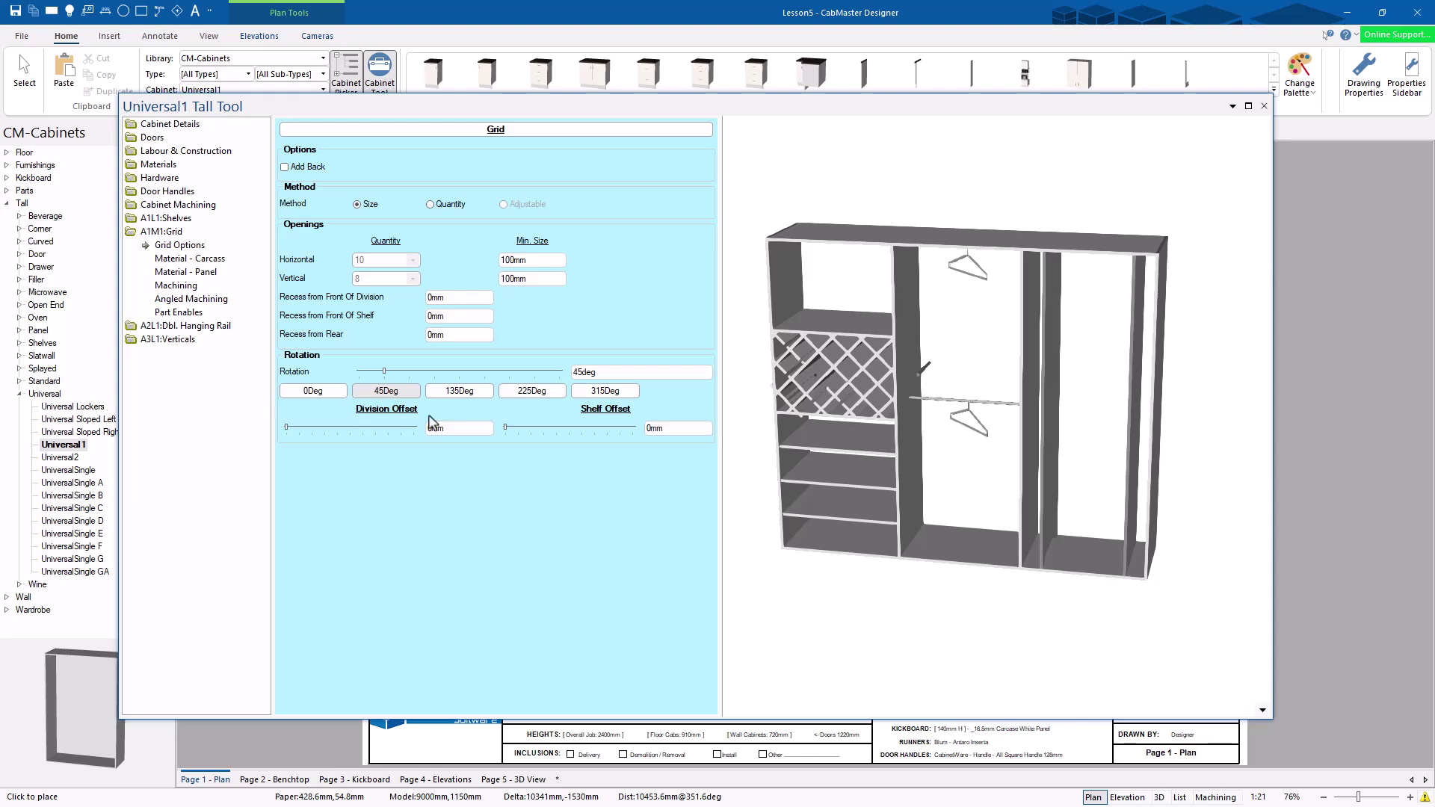
double_click(607, 370)
type("62")
key("Tab")
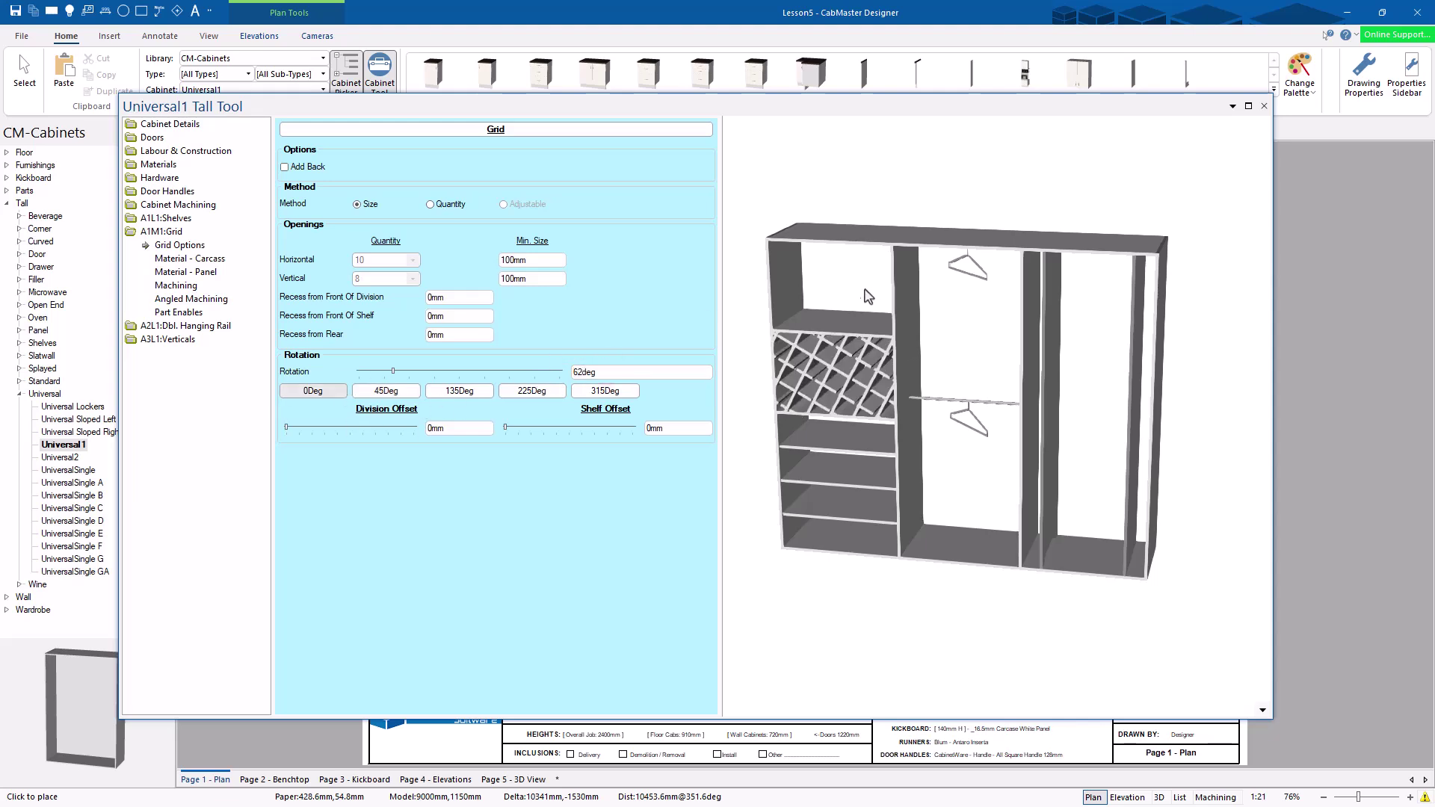
scroll(858, 371, "up", 2)
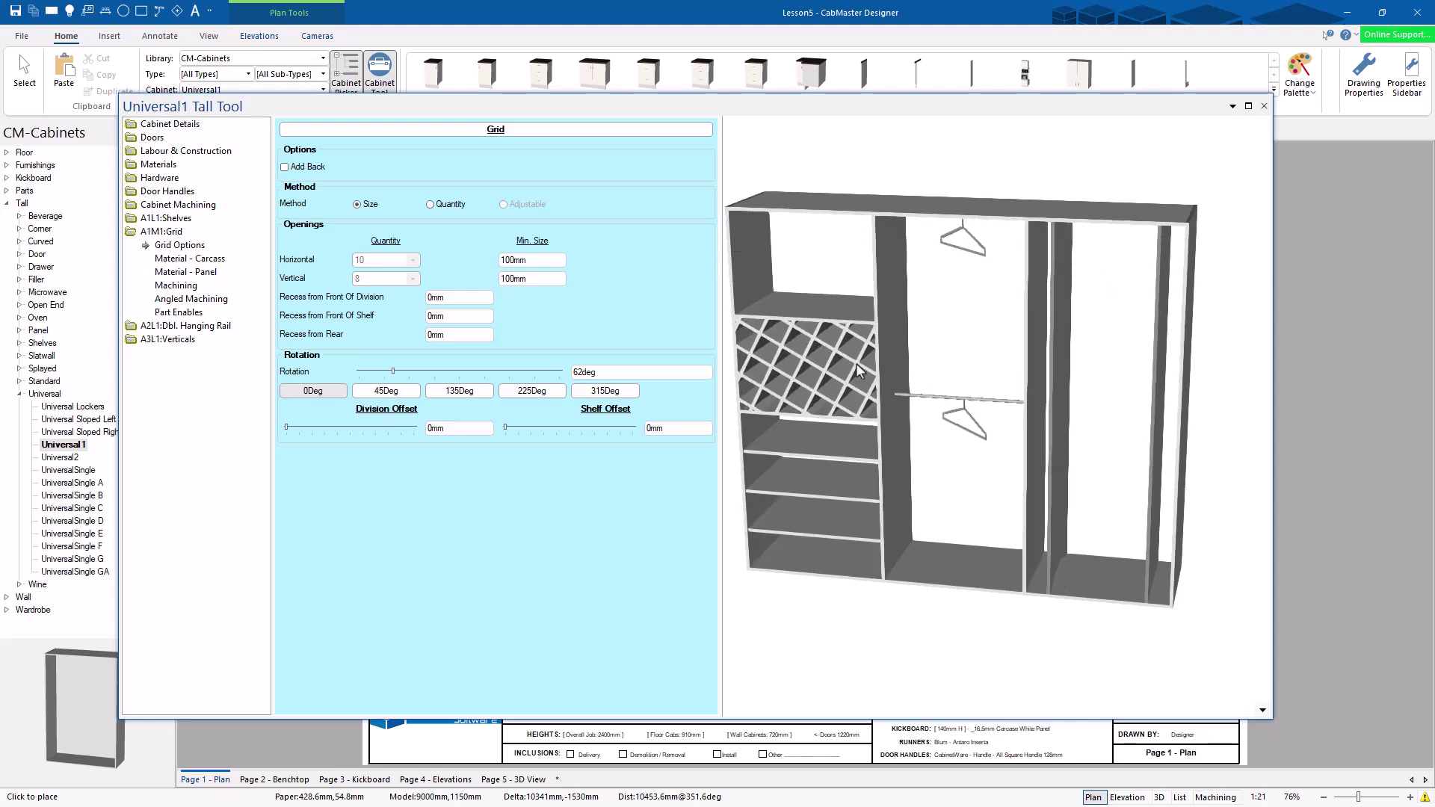
scroll(858, 371, "up", 2)
mouse_move(833, 356)
middle_mouse_down()
mouse_move(996, 382)
mouse_move(893, 314)
middle_mouse_up()
scroll(996, 382, "up", 3)
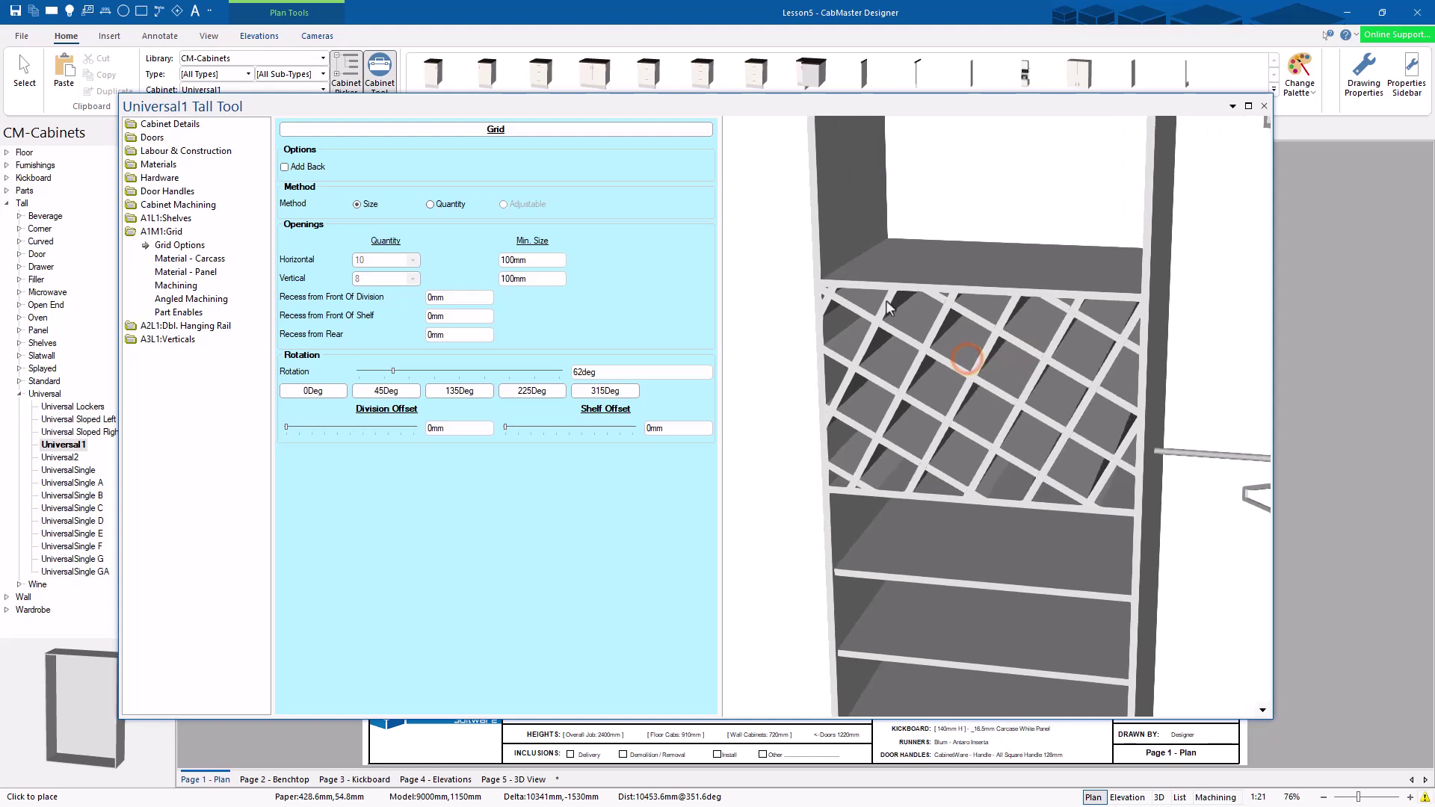
Disable Shelf 7 and Division 2 in the rotated Area 1 grid, also trying it without Shelf 1 and without Division 7
left_click(179, 312)
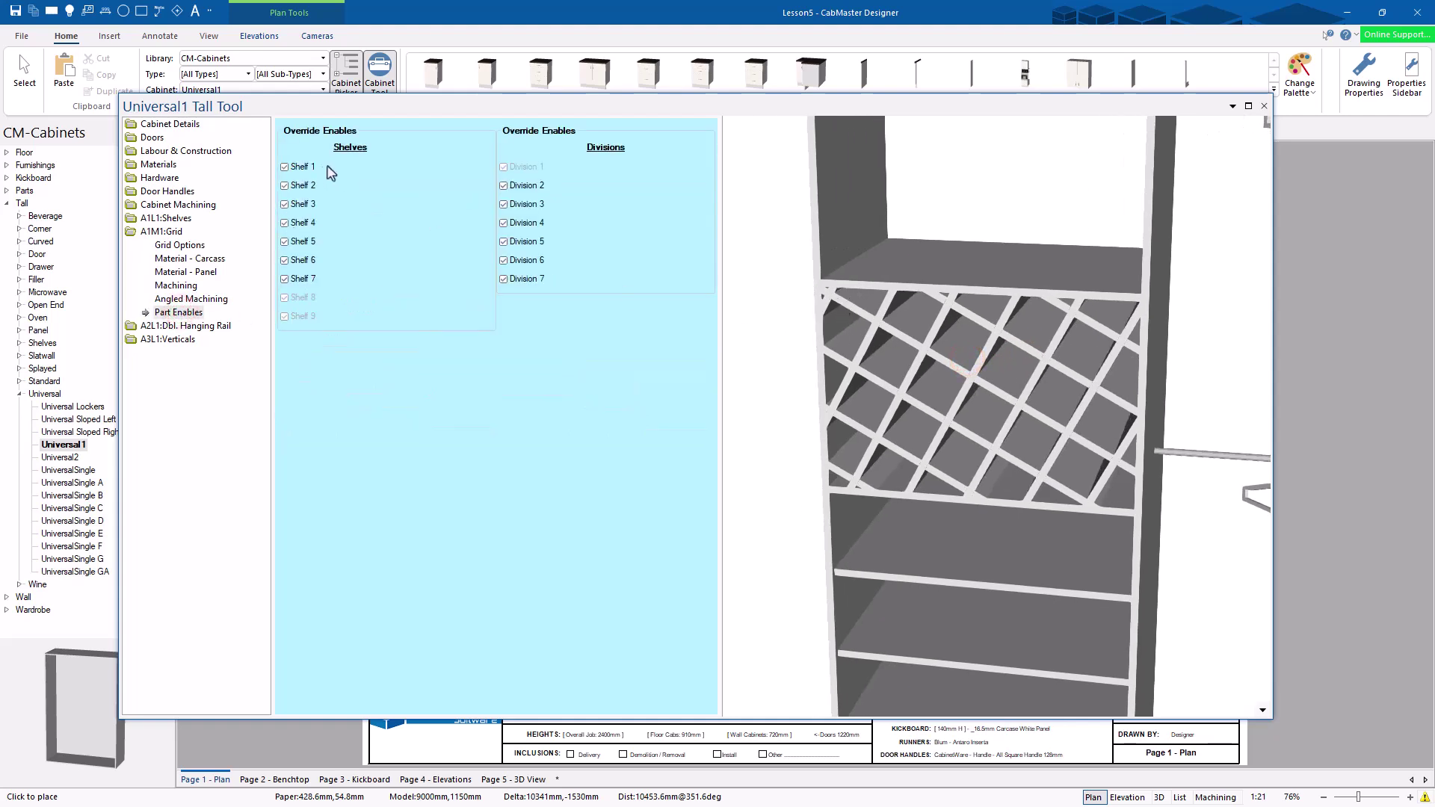
left_click(301, 168)
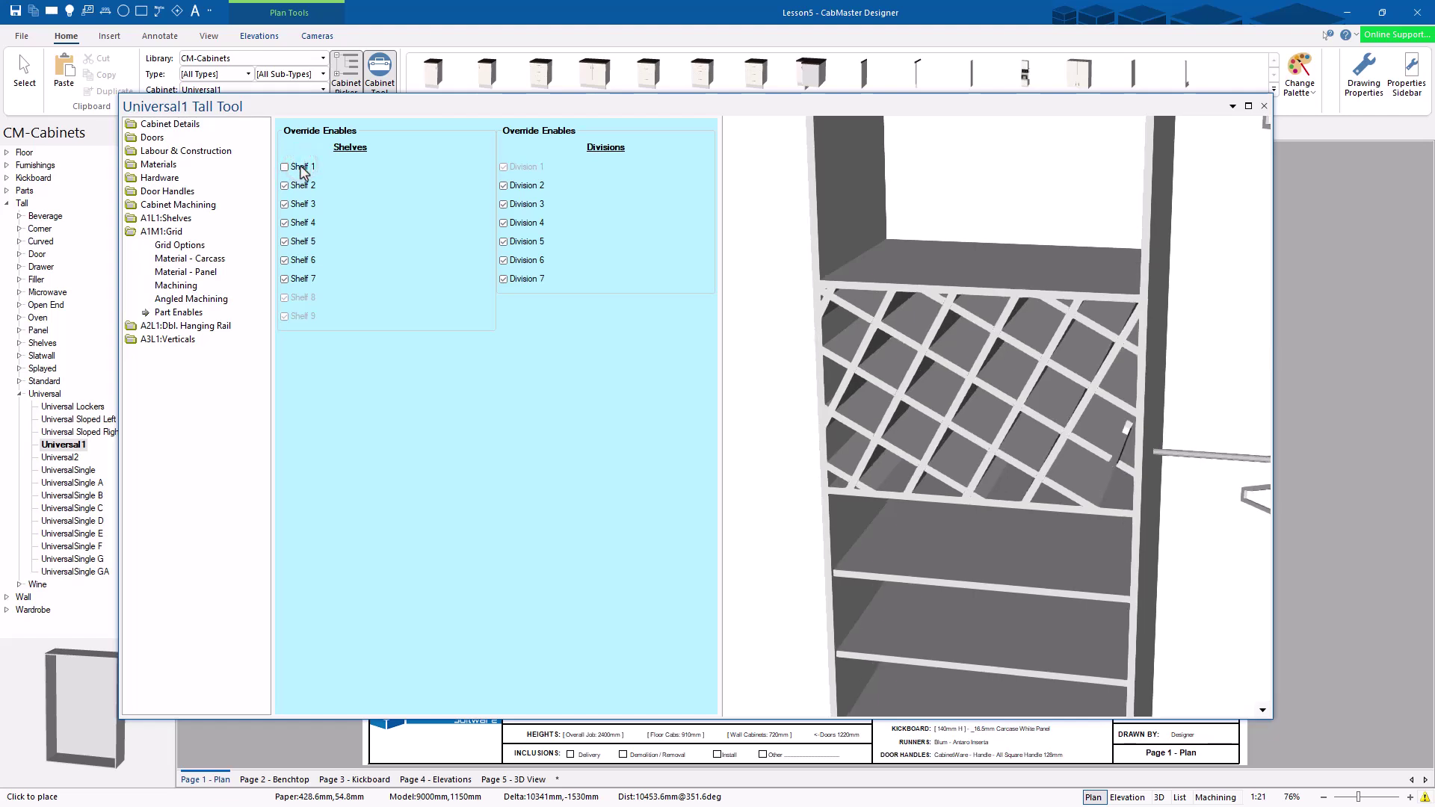
left_click(304, 279)
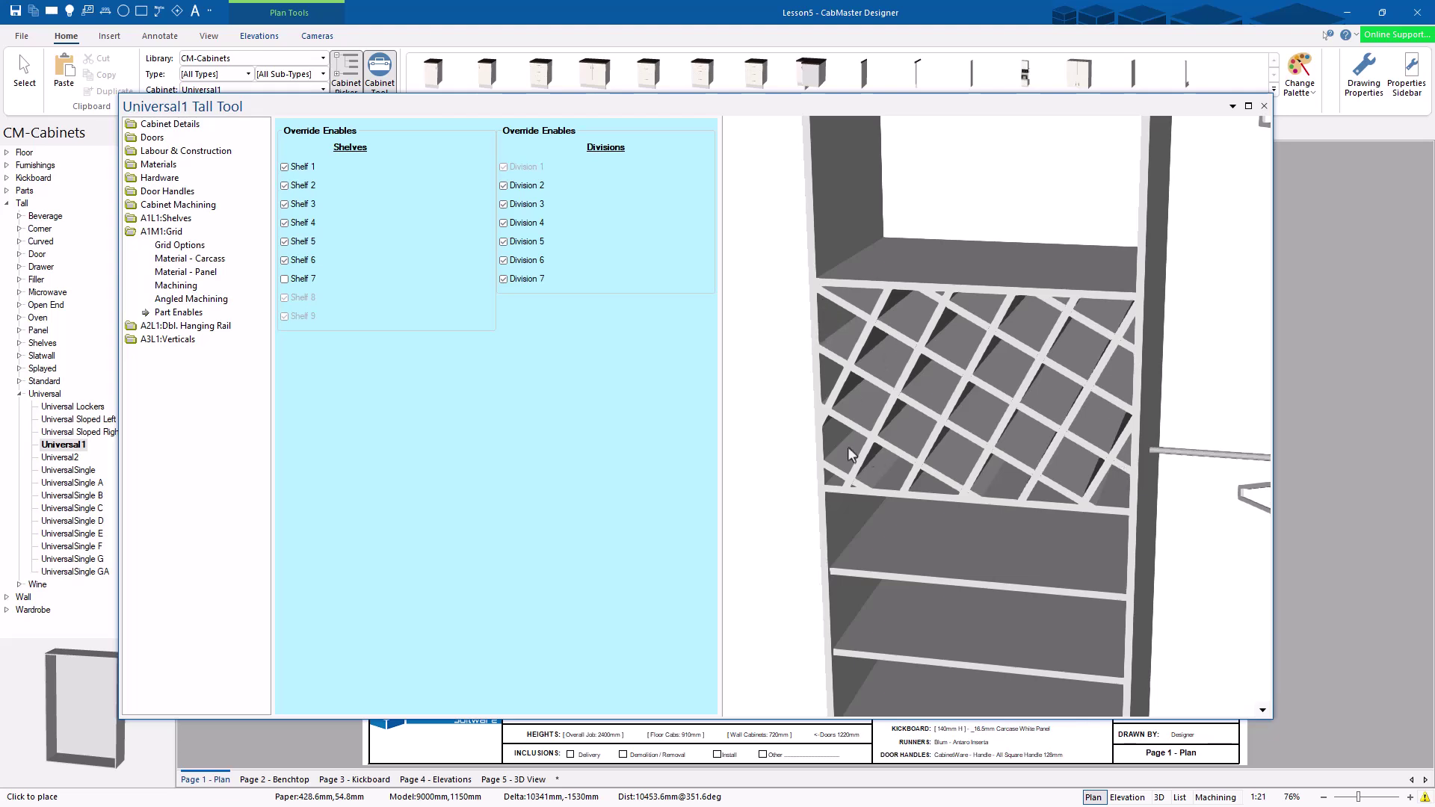
left_click(518, 280)
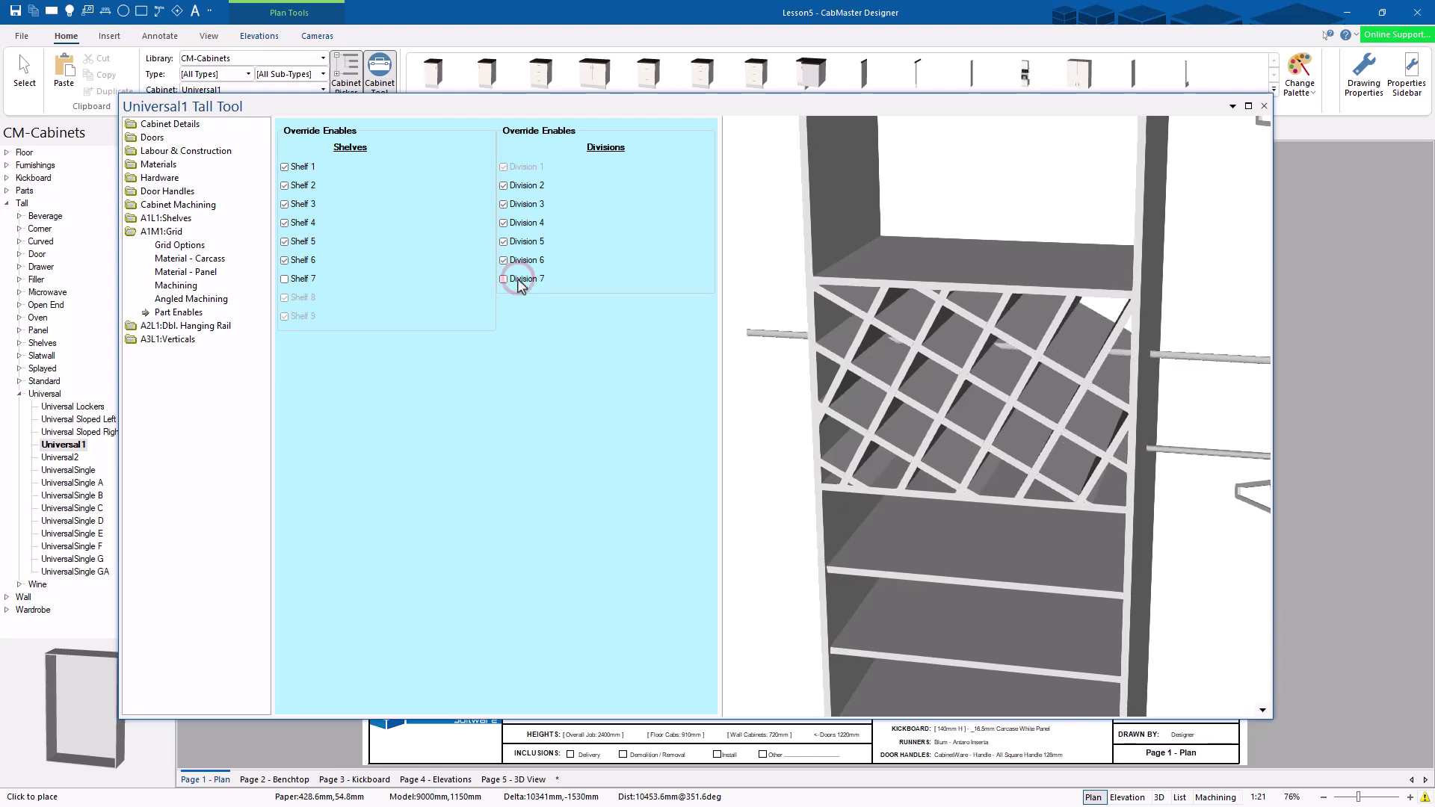
left_click(524, 187)
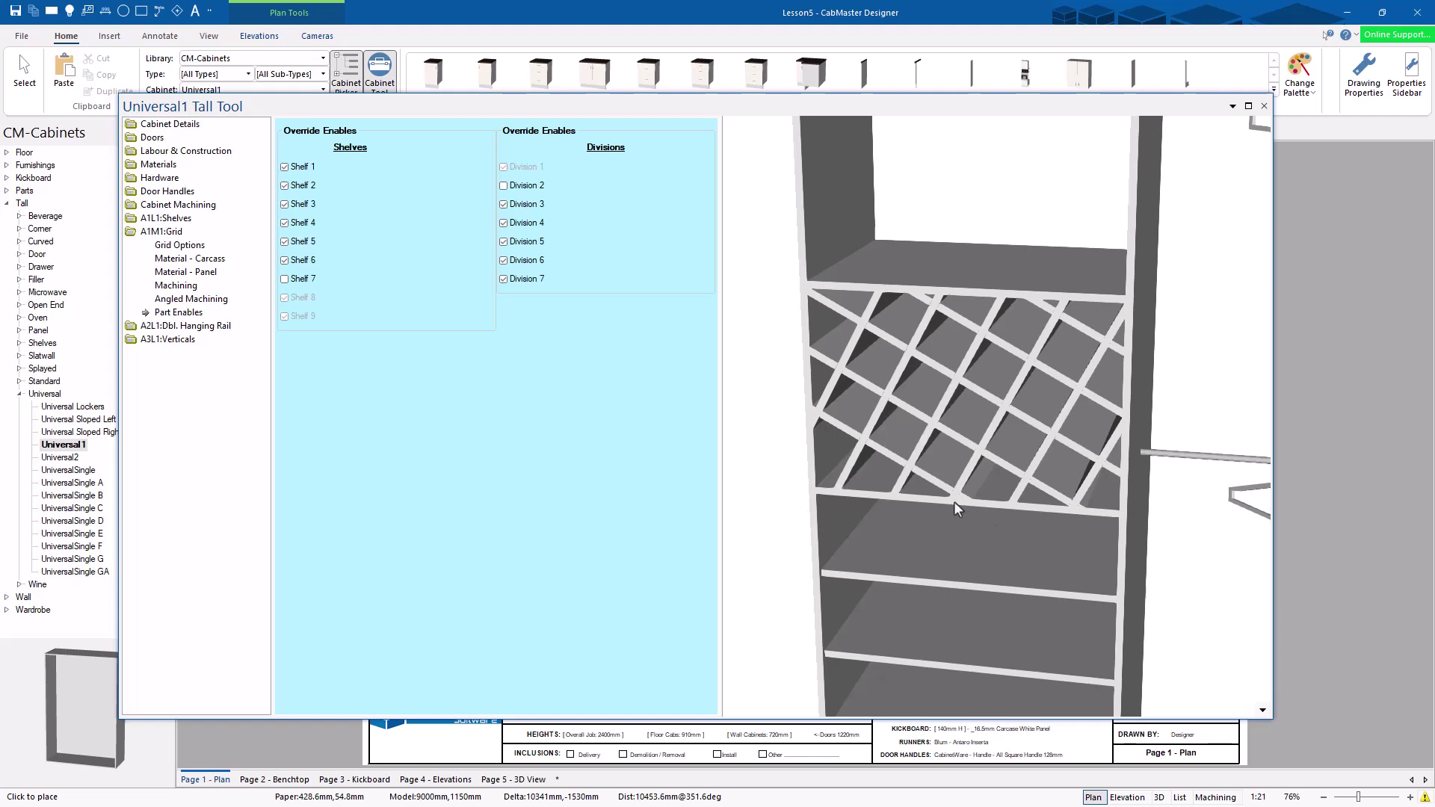
scroll(792, 437, "down", 5)
mouse_move(1019, 410)
left_mouse_down()
mouse_move(967, 407)
mouse_move(1034, 413)
mouse_move(1018, 410)
left_mouse_up()
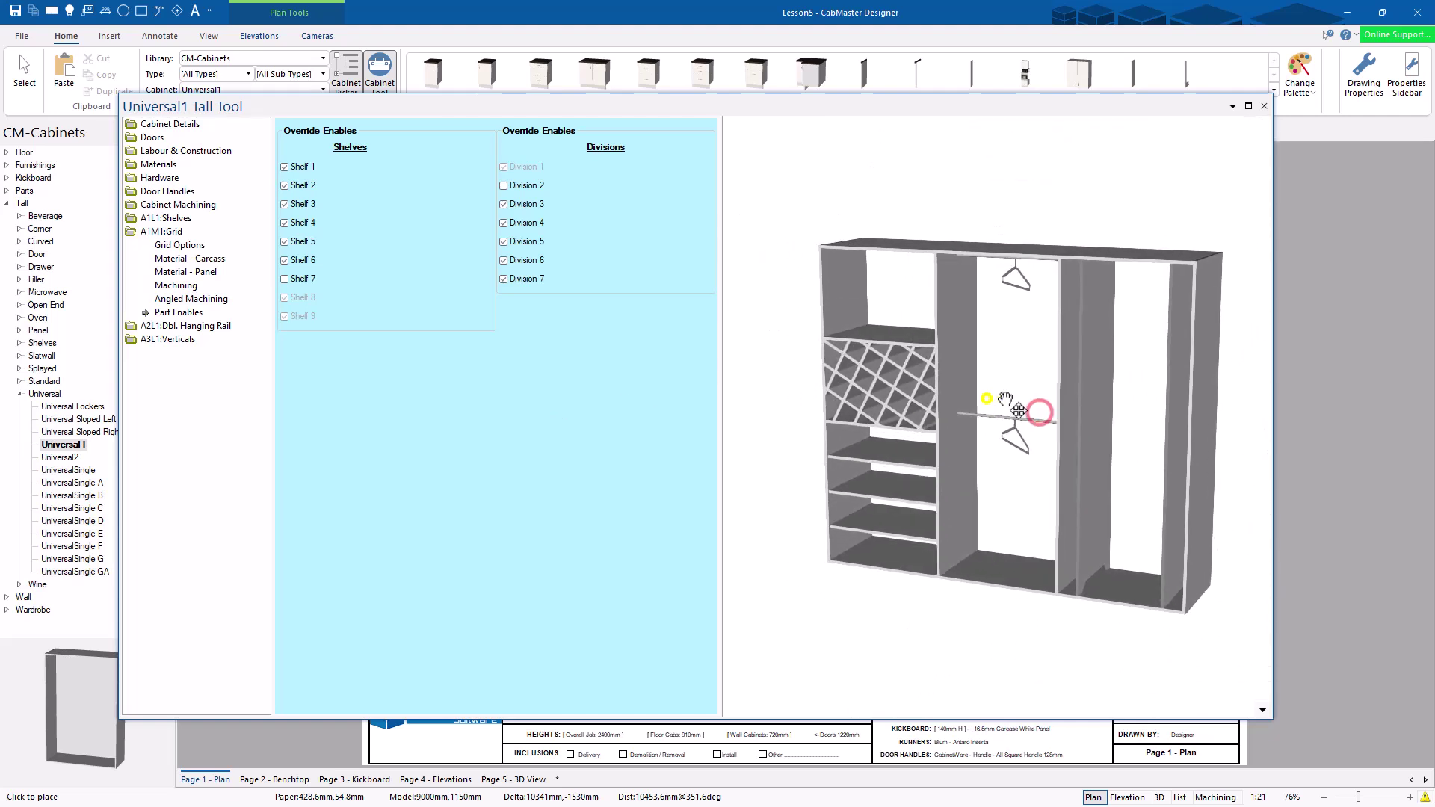